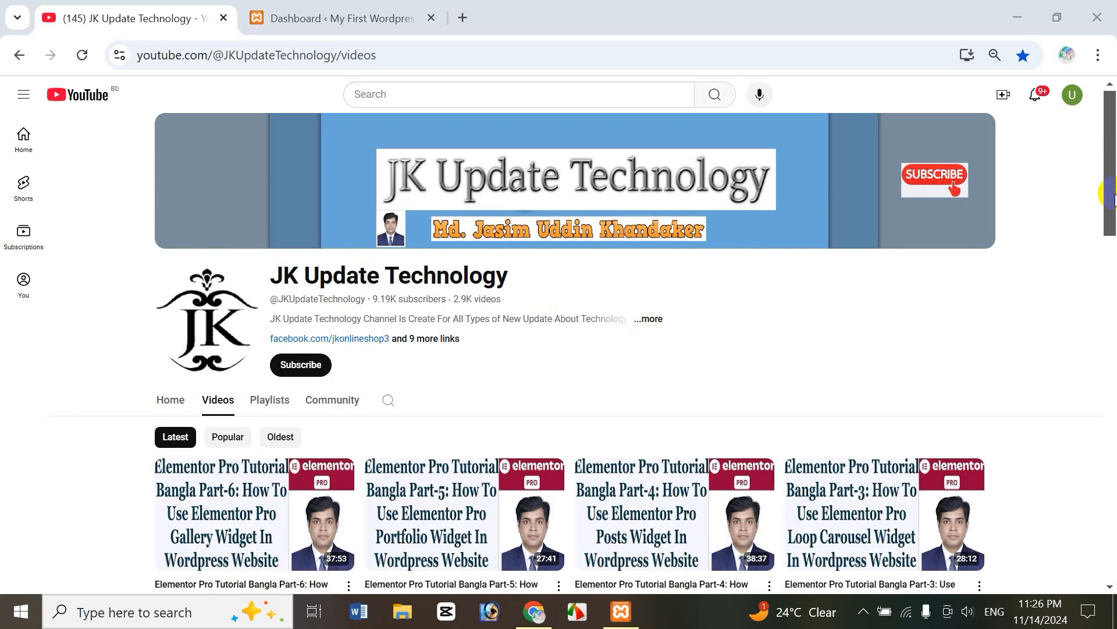
Look through the JK Update Technology channel's videos and playlists, then return to its video list
left_click_drag(1113, 199, 1113, 244)
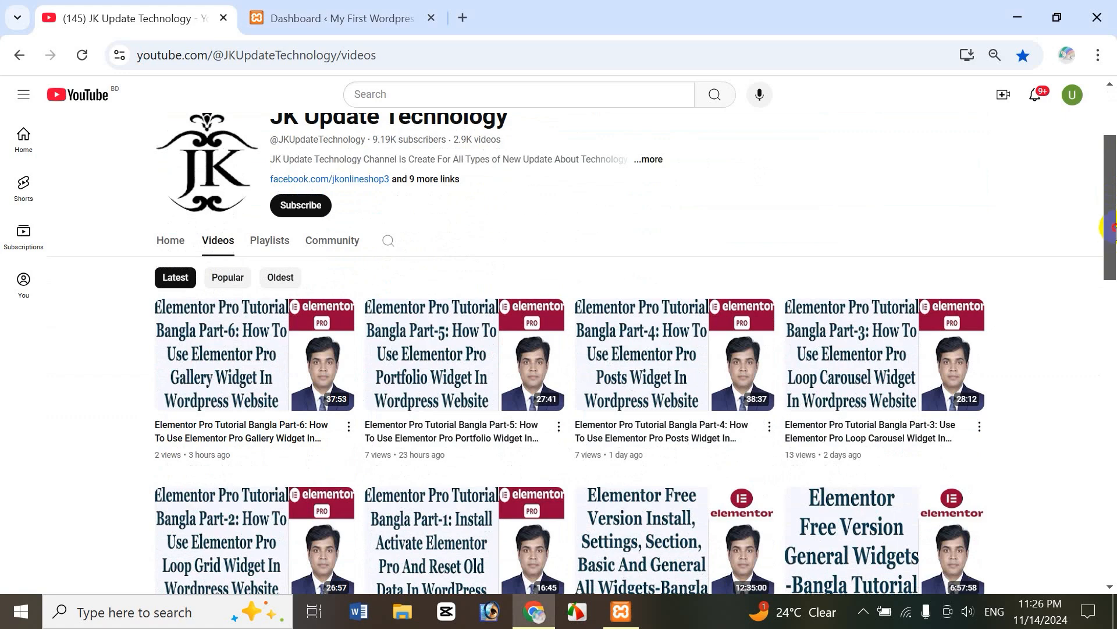
scroll(1109, 237, "down", 1)
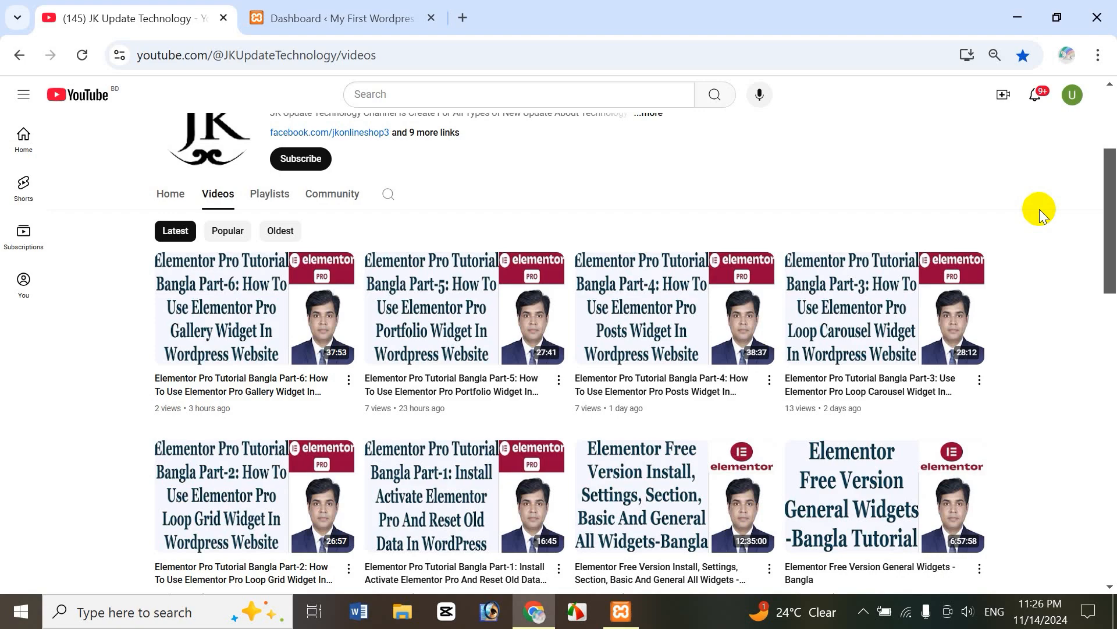
left_click_drag(1107, 221, 1108, 190)
left_click(278, 301)
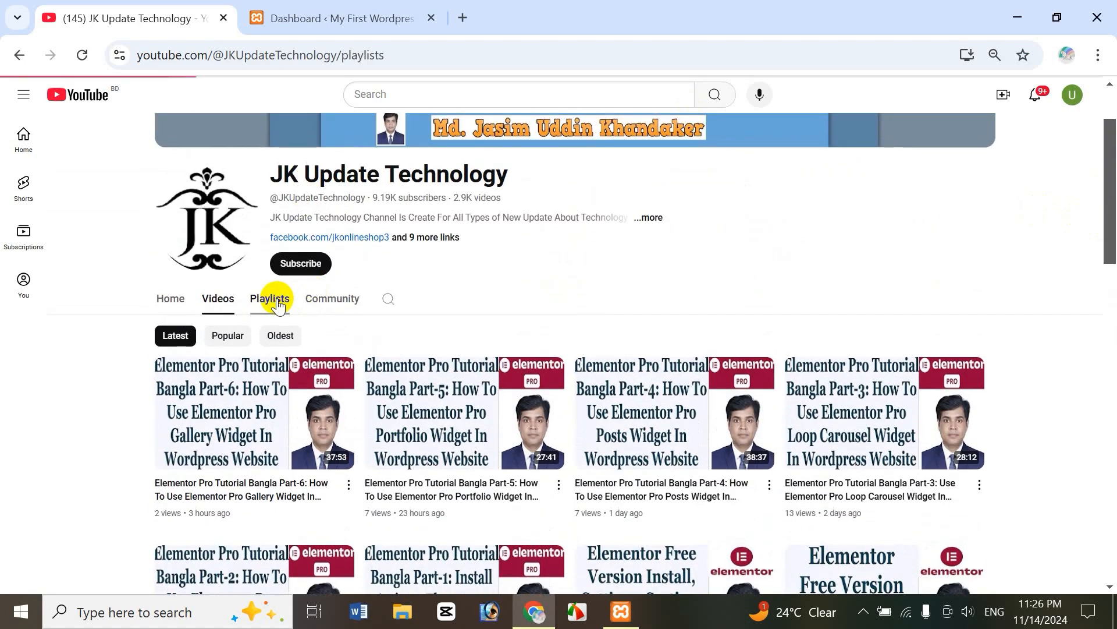
scroll(989, 291, "down", 1)
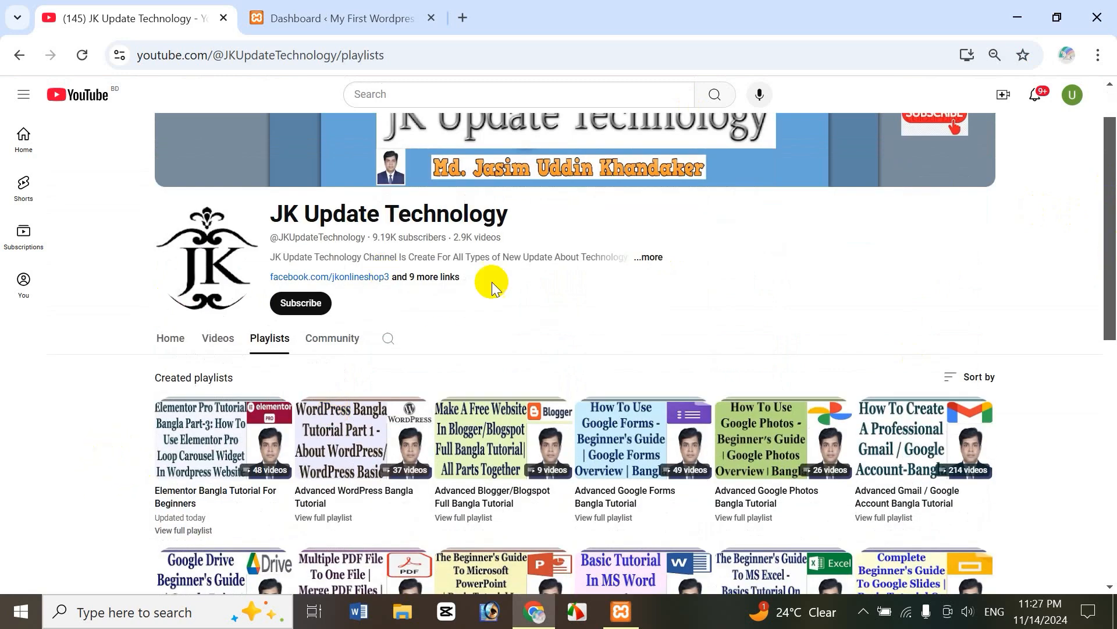
left_click_drag(1111, 246, 1111, 467)
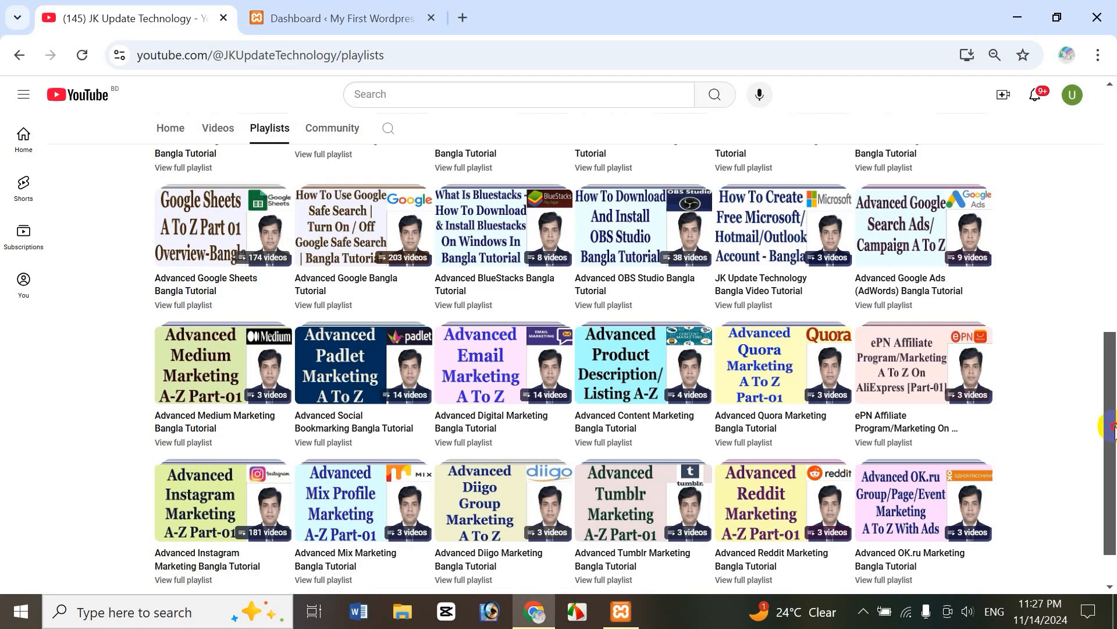
left_click_drag(1112, 430, 1111, 215)
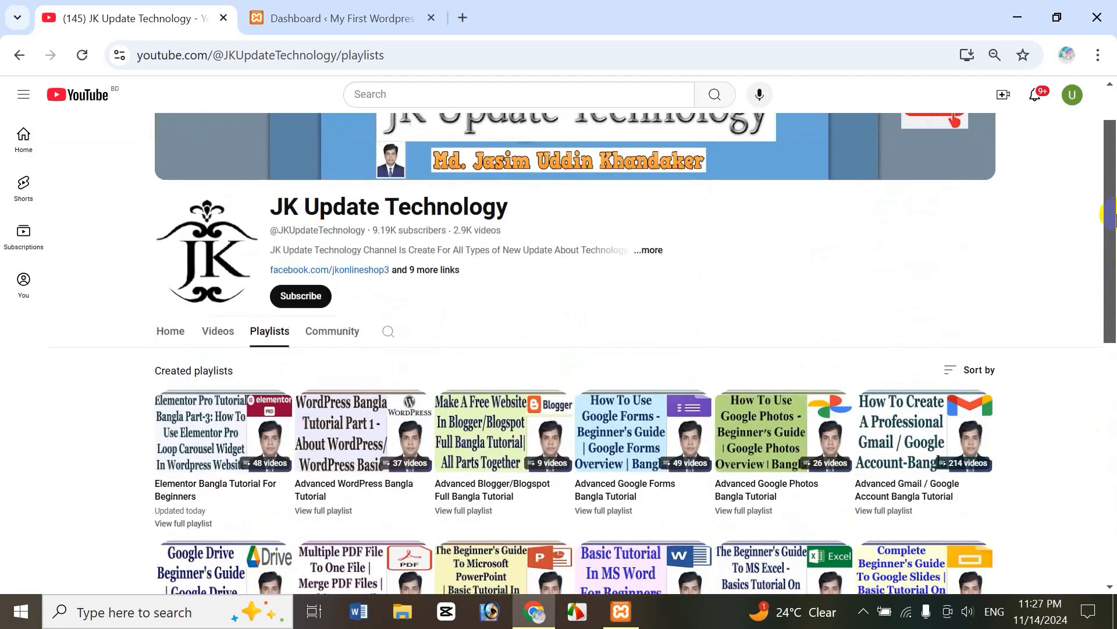
left_click(217, 331)
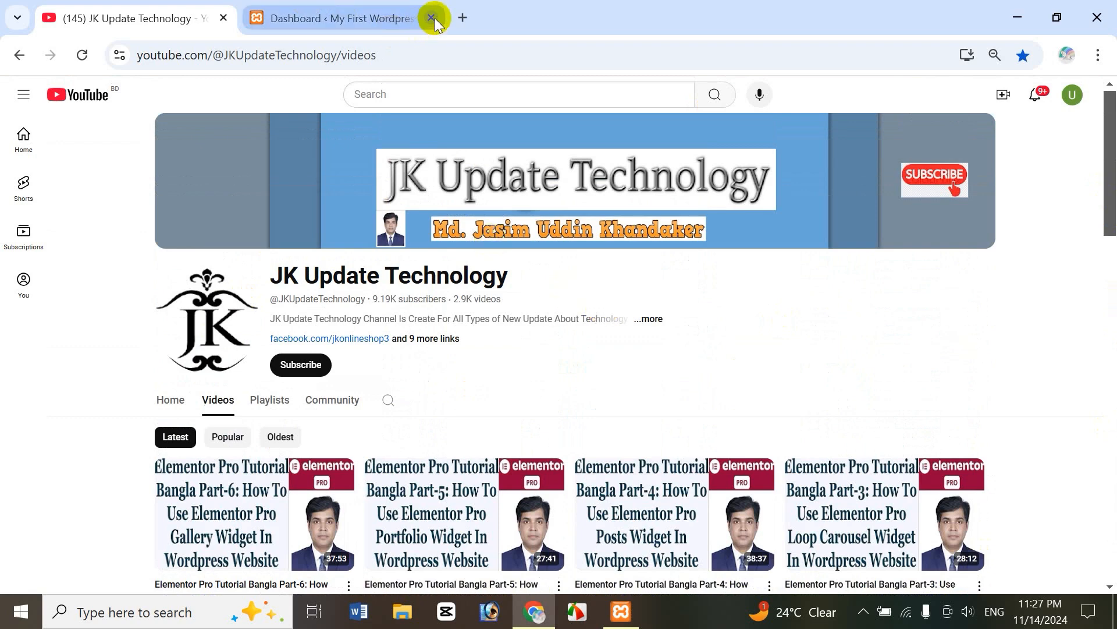
Open the live site's WordPress login page at jasimonline.com/wp-admin in a new tab
left_click(464, 18)
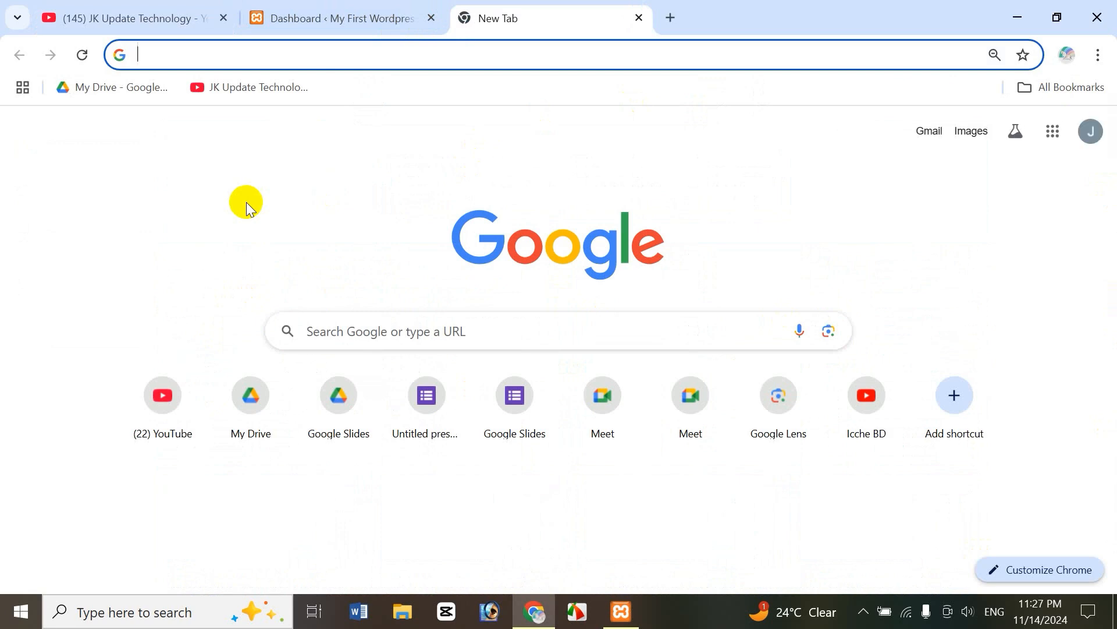
type("jasimonline.com/wp-admin")
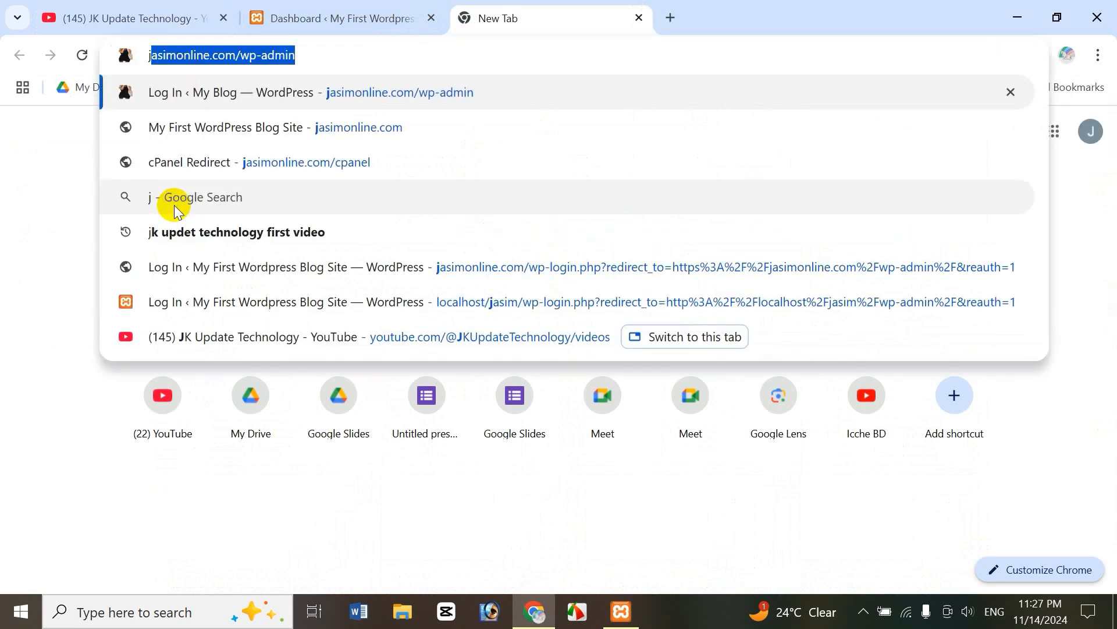
key("Right")
left_click_drag(241, 55, 329, 54)
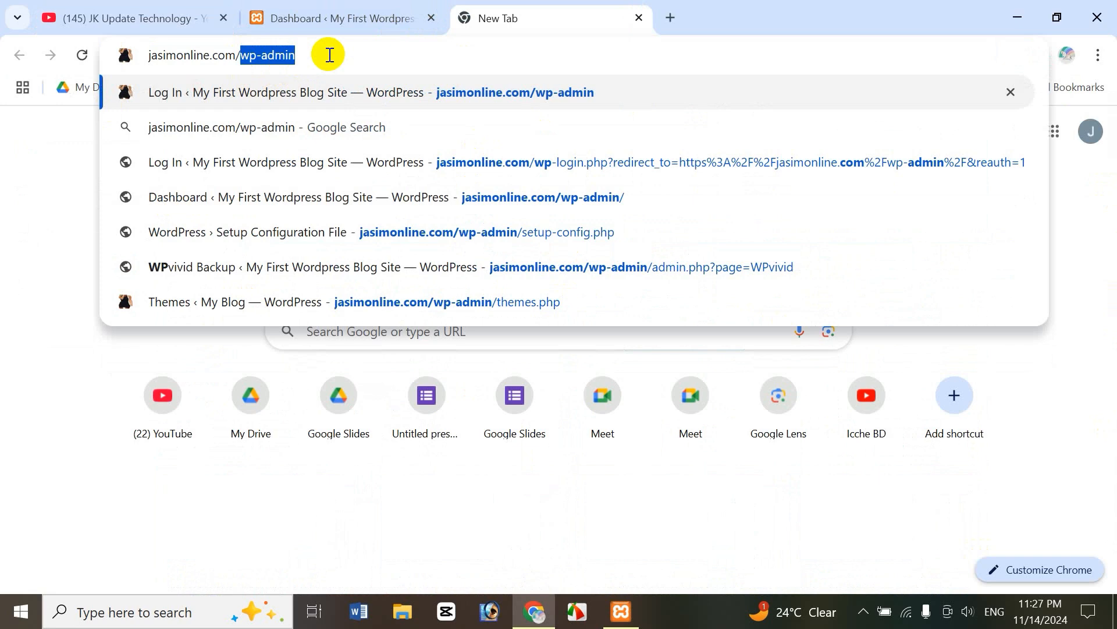
left_click(338, 54)
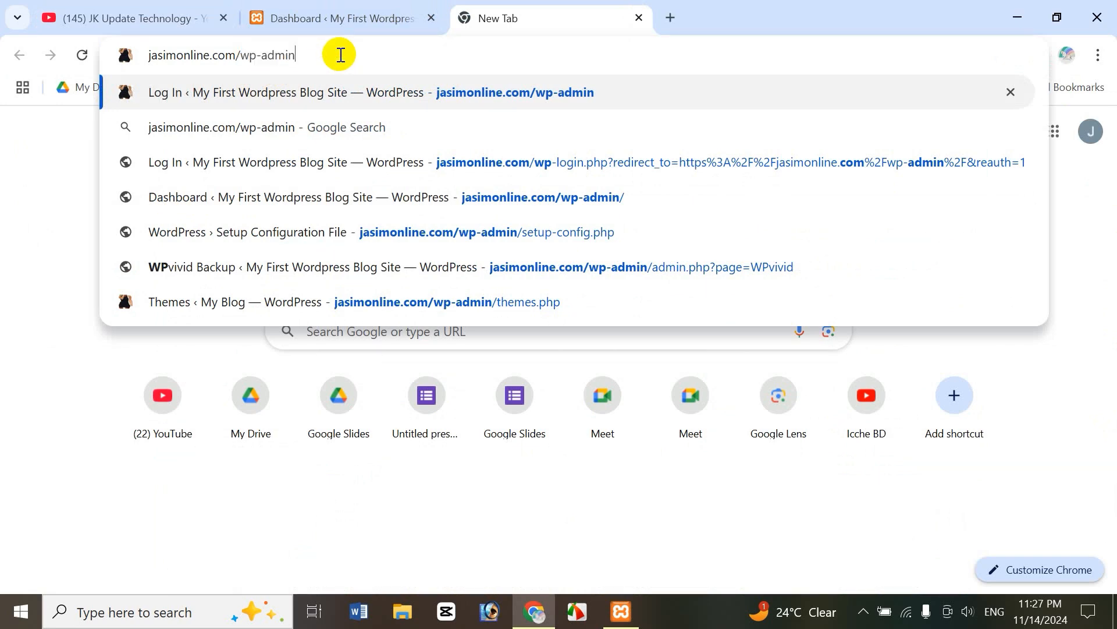
key("Return")
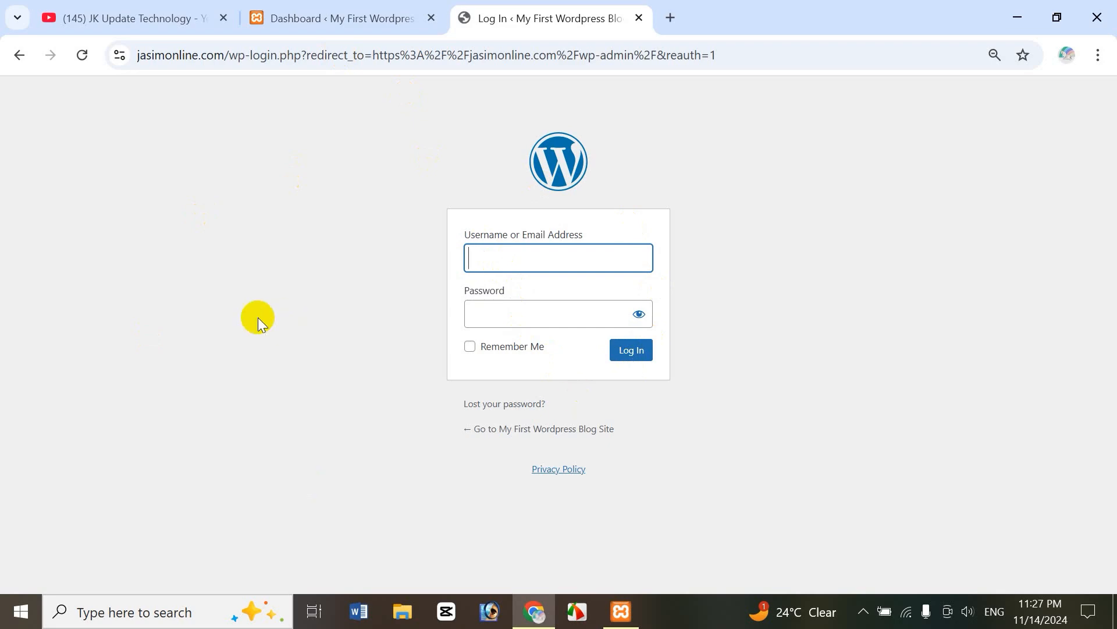
Look up XAMPP on the computer and check in the XAMPP Control Panel that Apache and MySQL are running
left_click(131, 13)
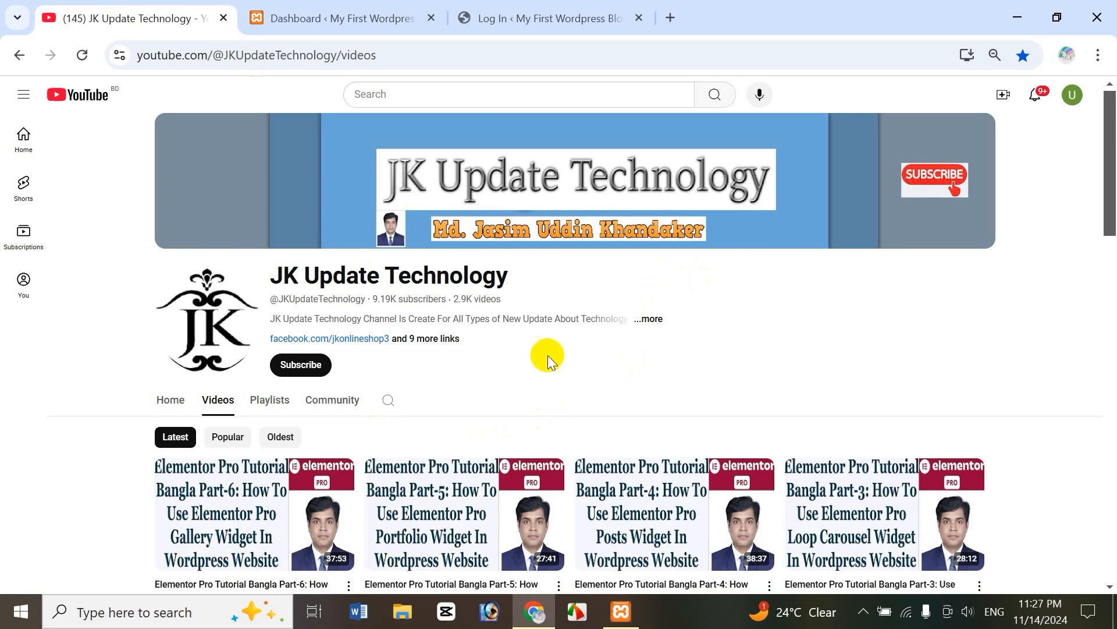
left_click(115, 612)
type("x")
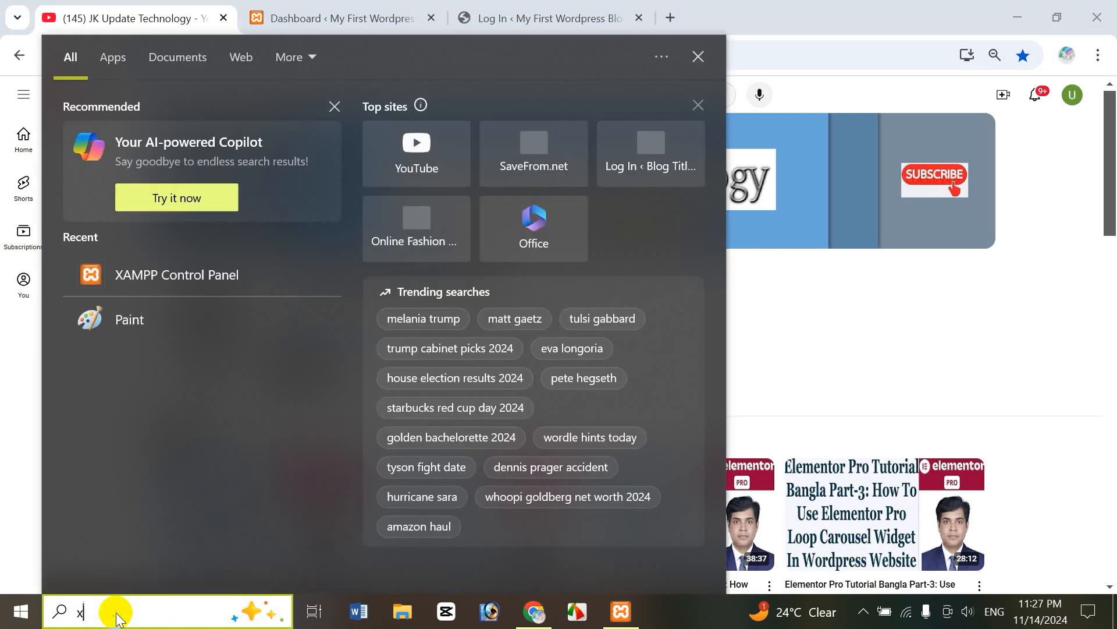
type("am")
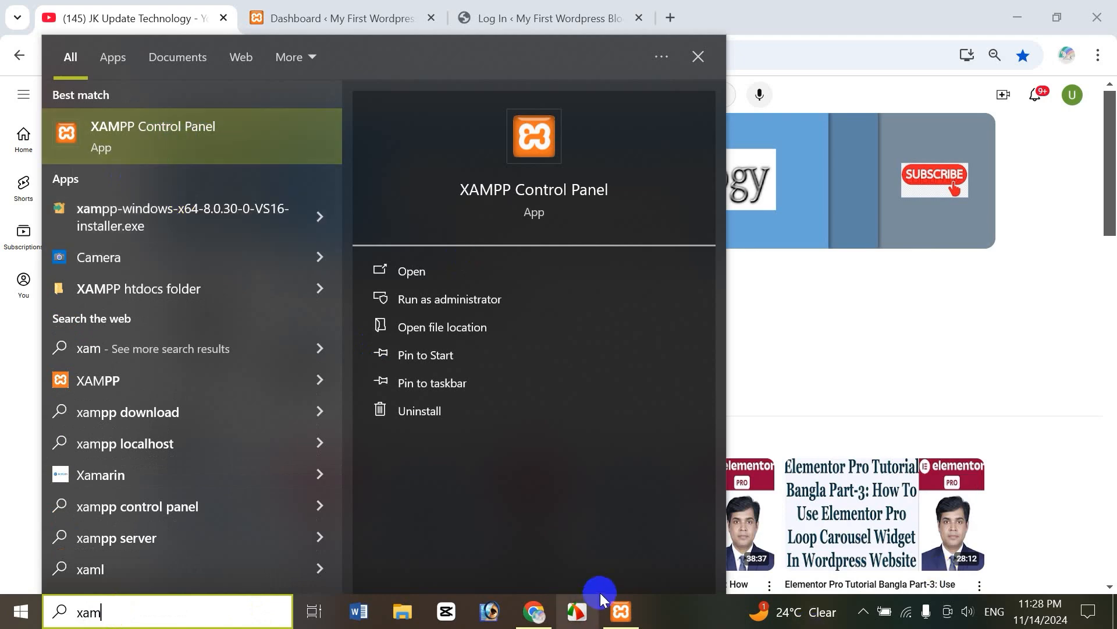
left_click(619, 613)
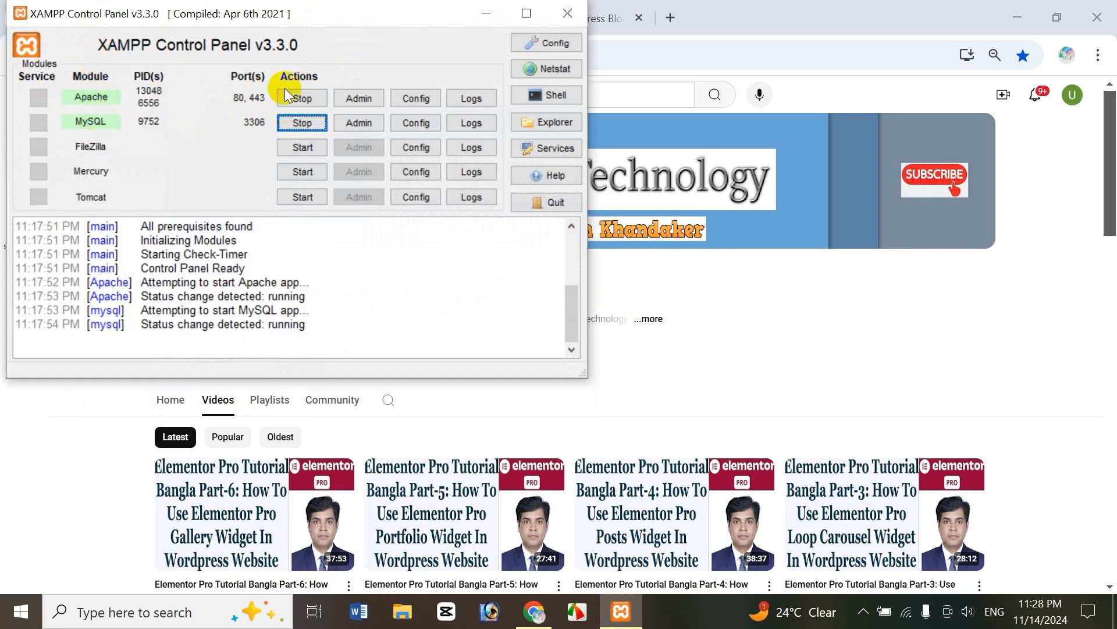
left_click(486, 13)
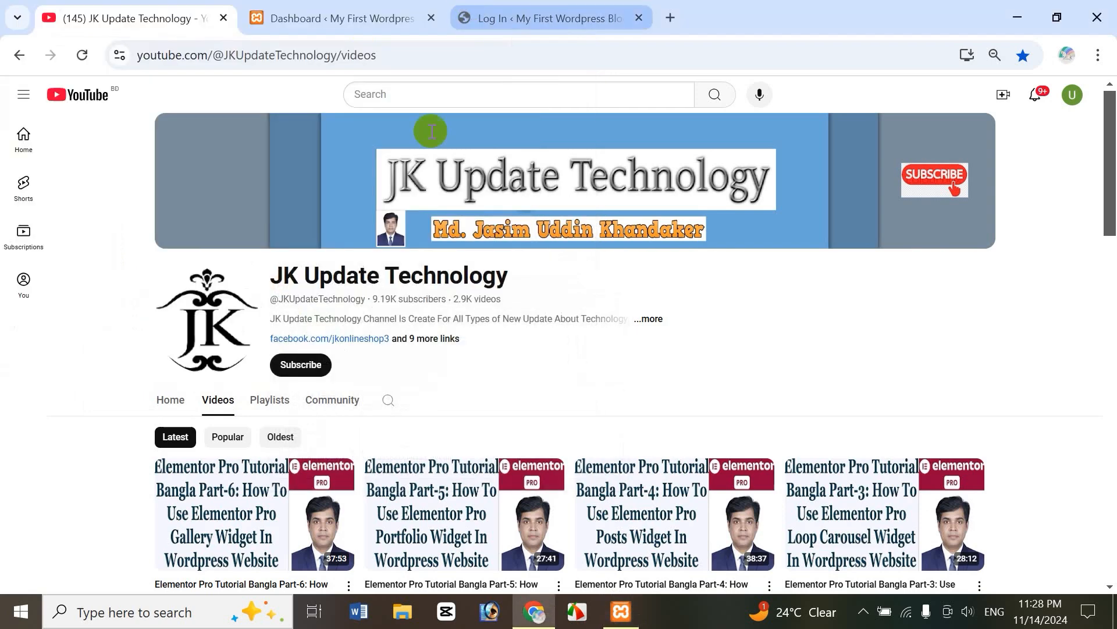
Enter the local admin address localhost/jasim/wp-admin in a new tab without loading it
left_click(667, 19)
type("l")
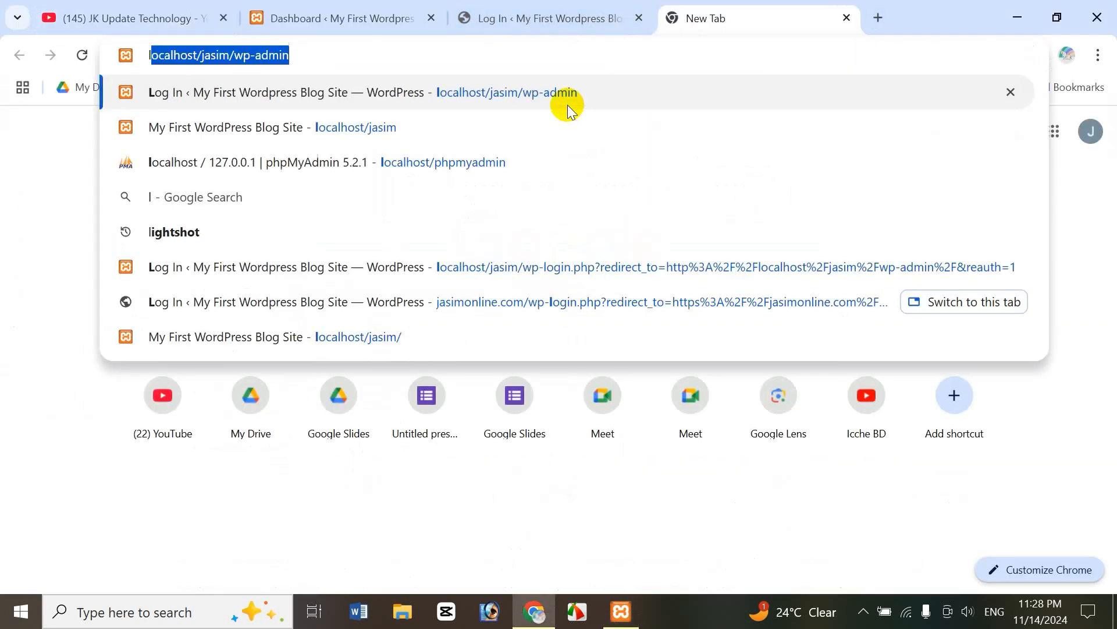
key("Right")
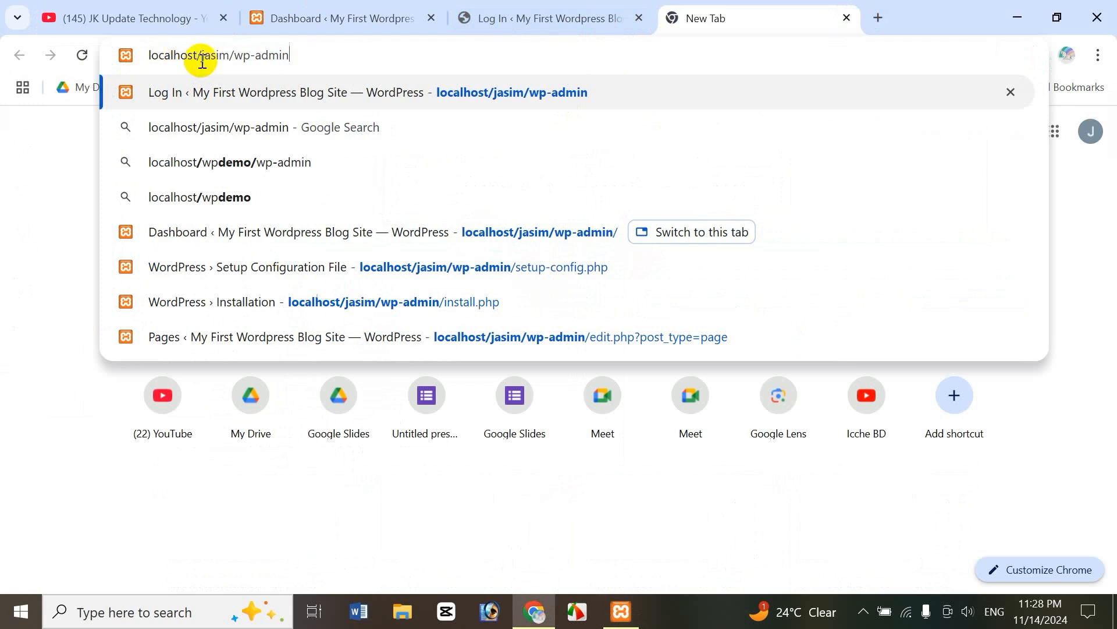
left_click_drag(203, 55, 230, 69)
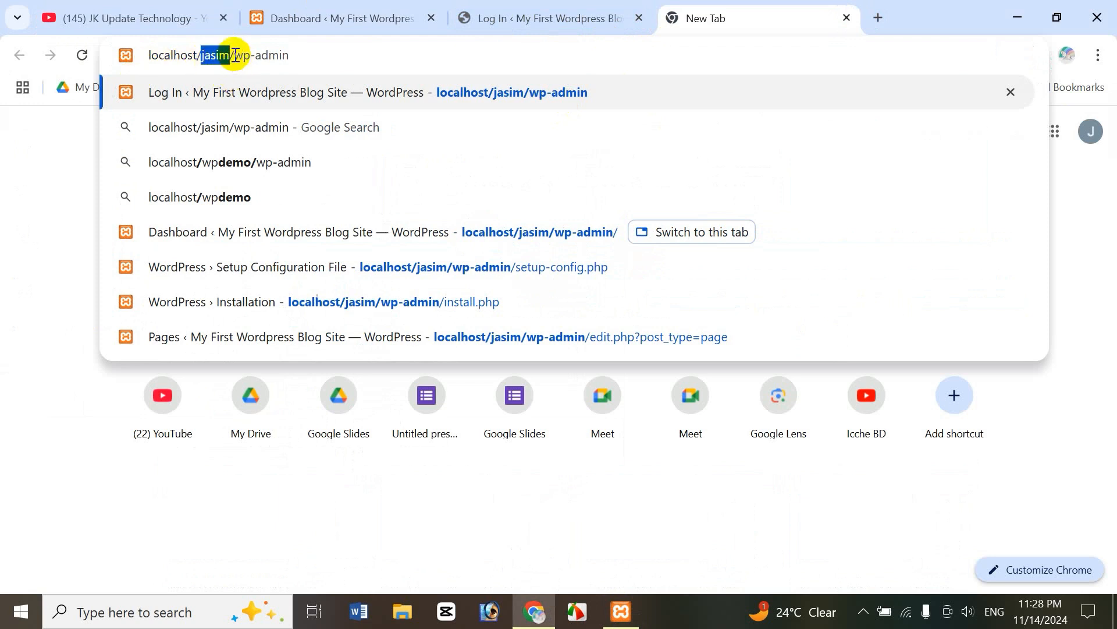
left_click_drag(234, 55, 308, 56)
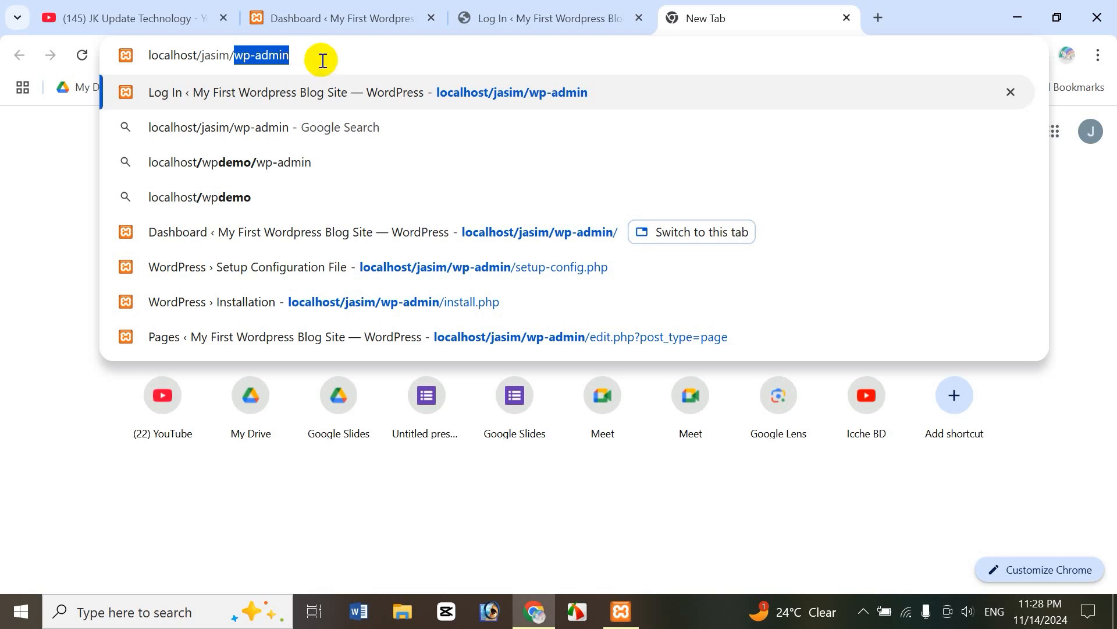
Return to the local WordPress dashboard and close the blank tab and the live site's login tab
left_click(544, 30)
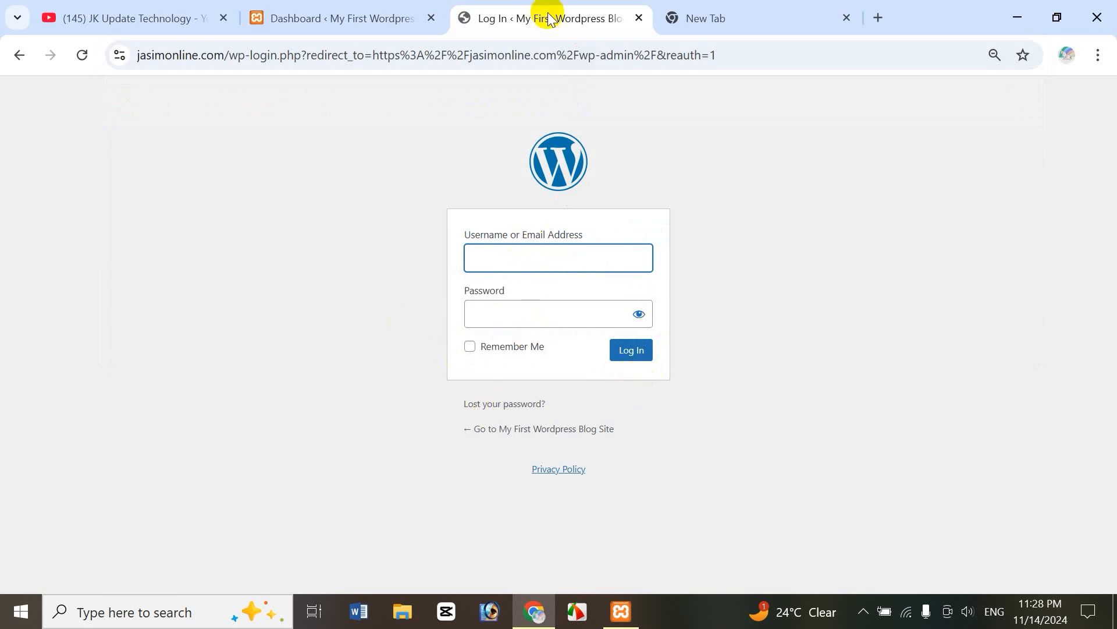
left_click(352, 17)
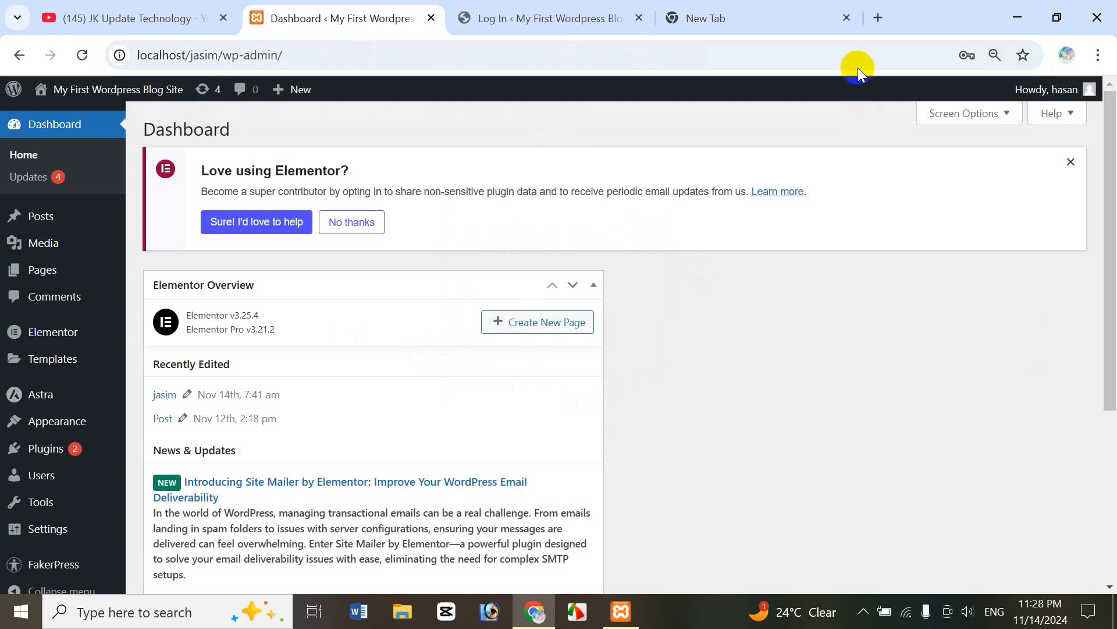
left_click(847, 17)
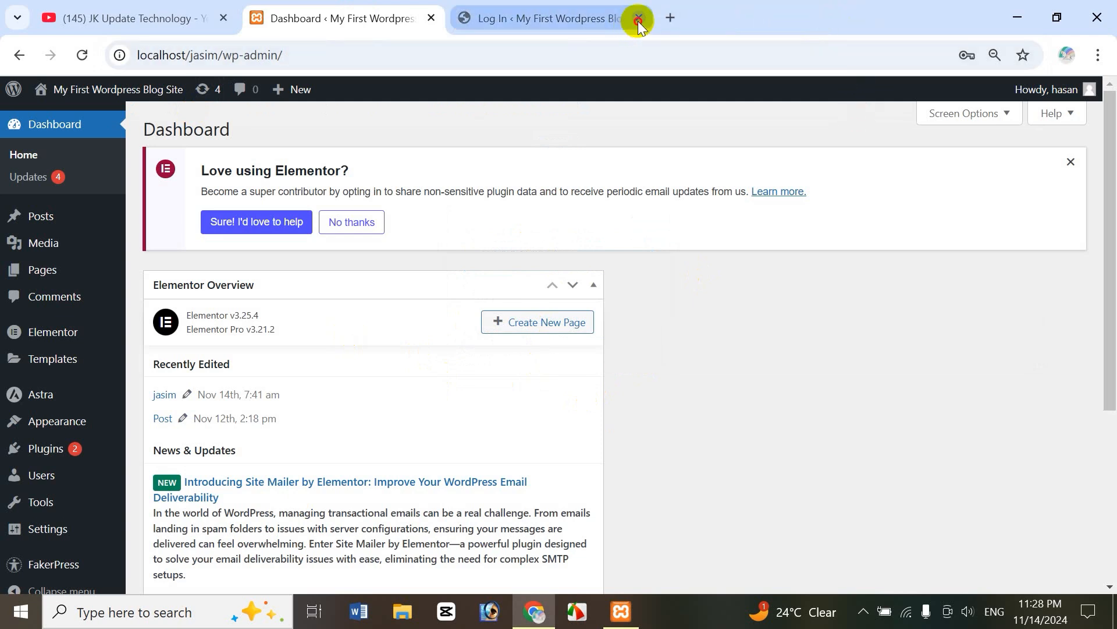
left_click(638, 18)
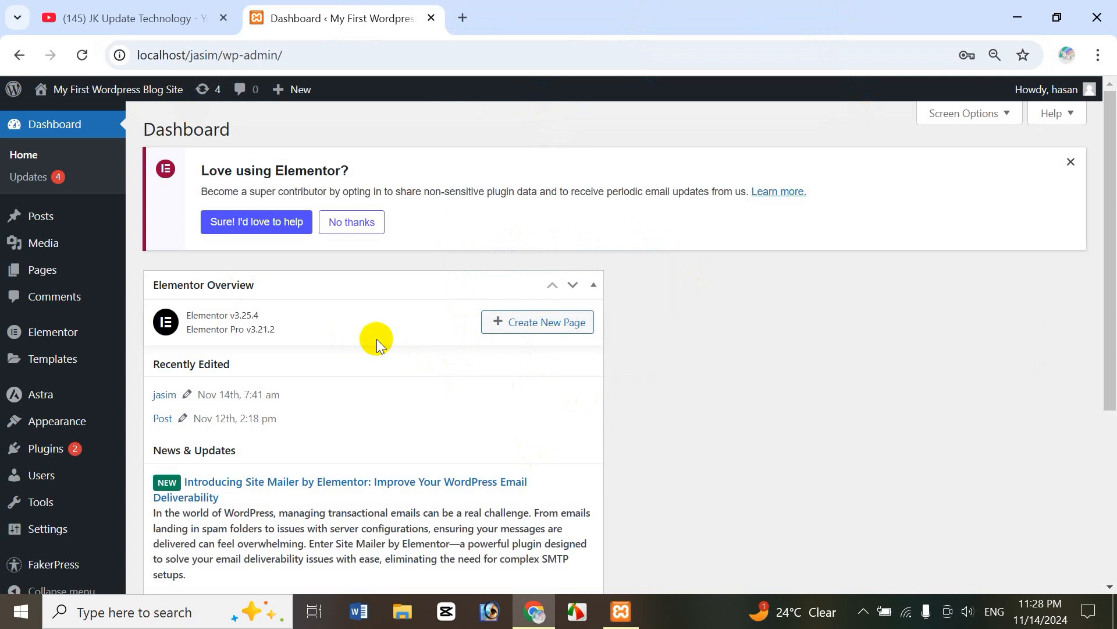
Open the list of all pages and edit the page marked Elementor with the Elementor editor
mouse_move(50, 271)
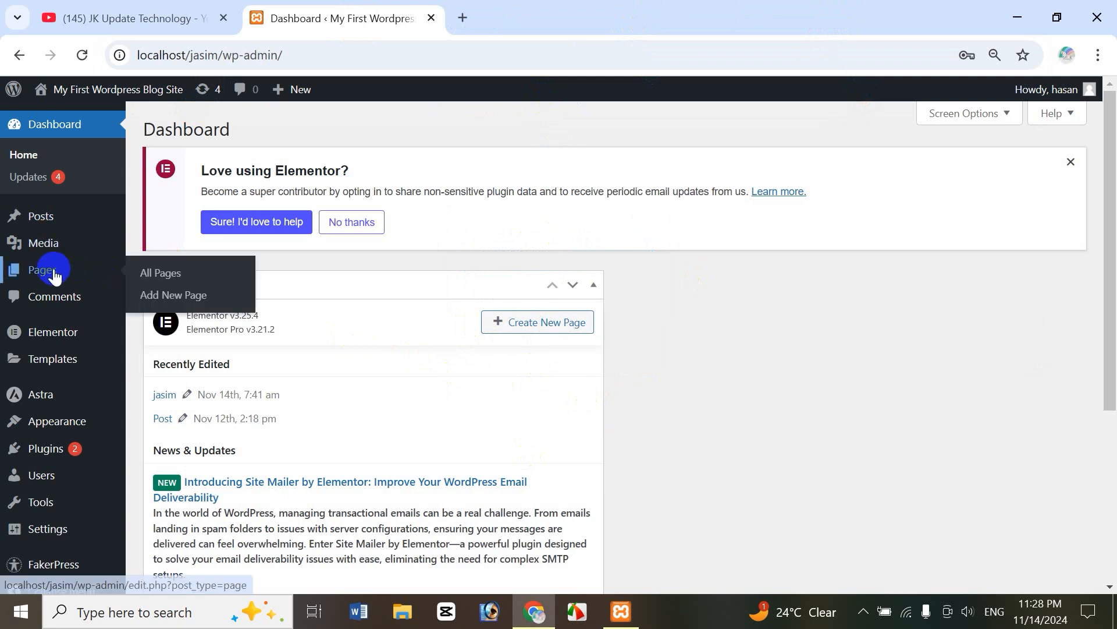
left_click(135, 273)
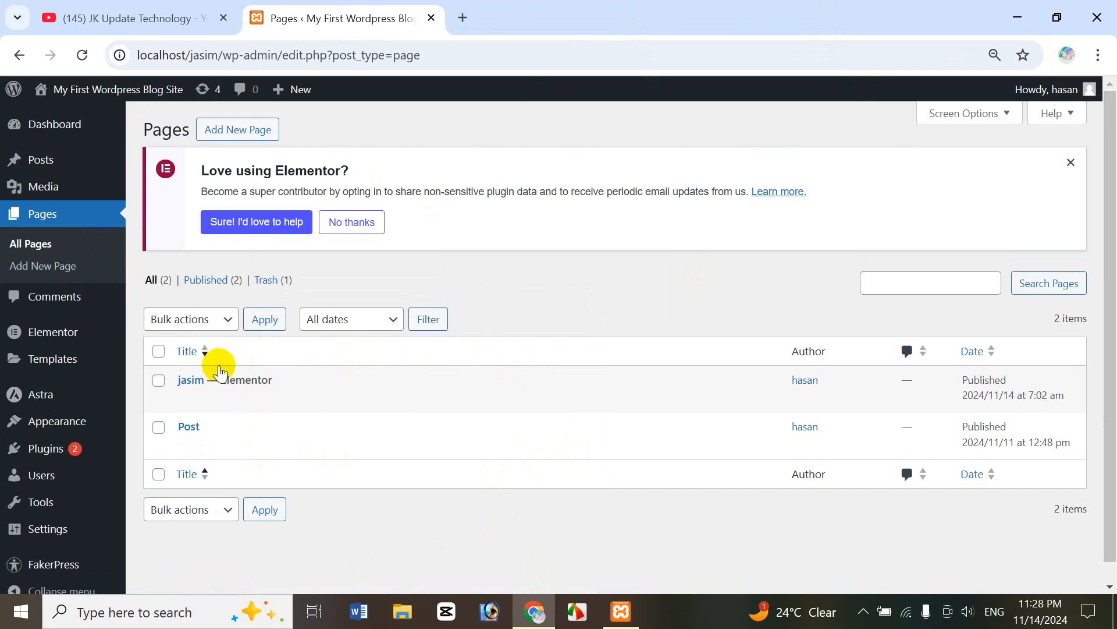
mouse_move(197, 378)
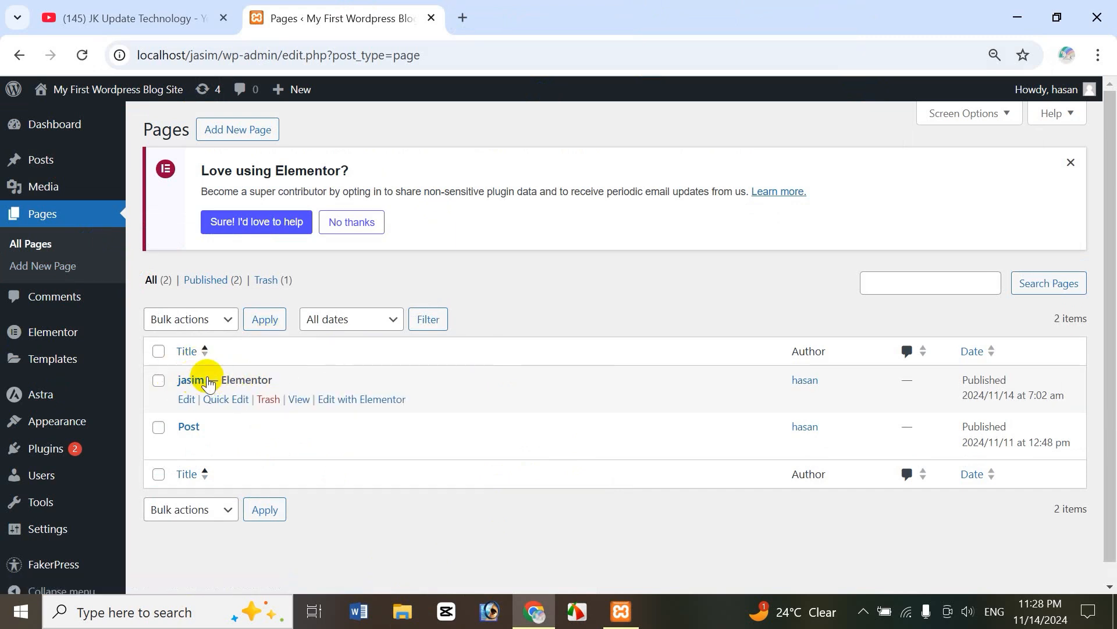
left_click(371, 405)
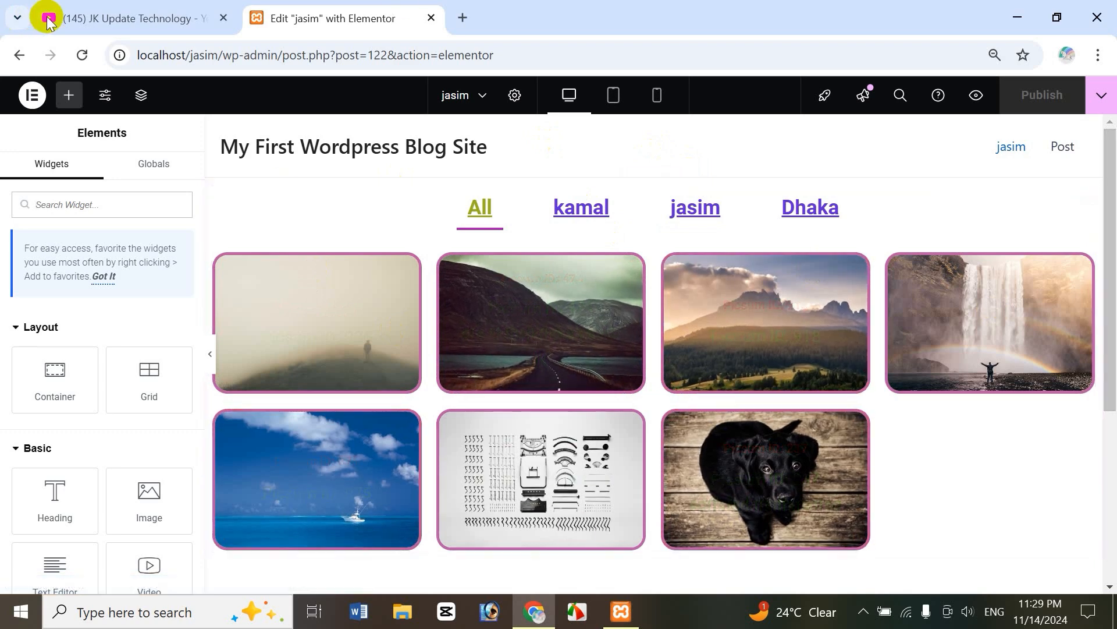
left_click(70, 18)
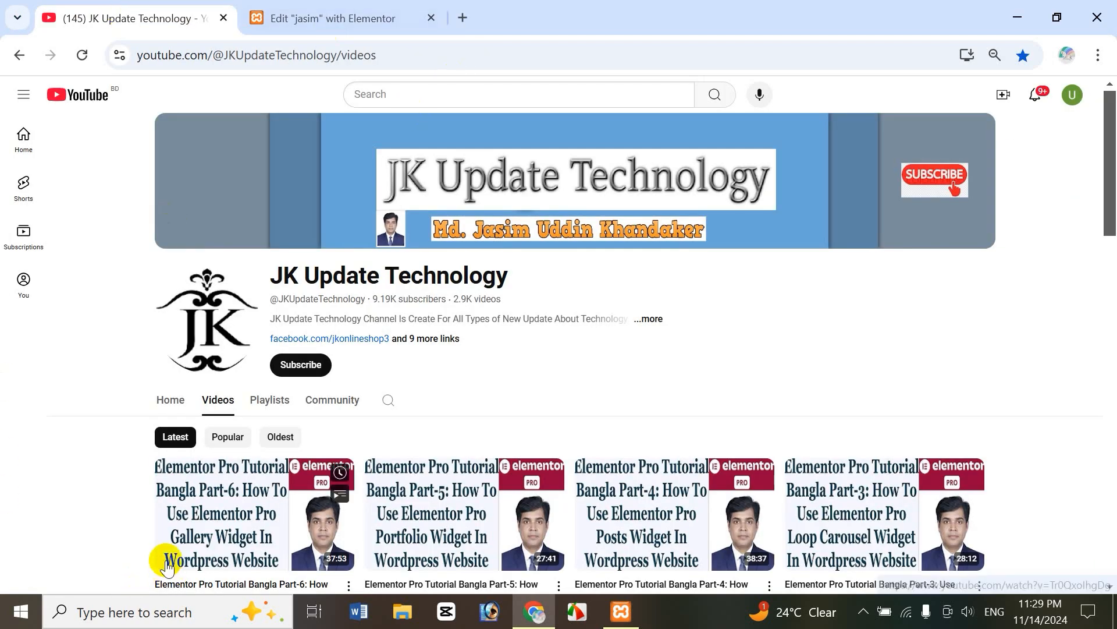
left_click(326, 20)
left_click(110, 20)
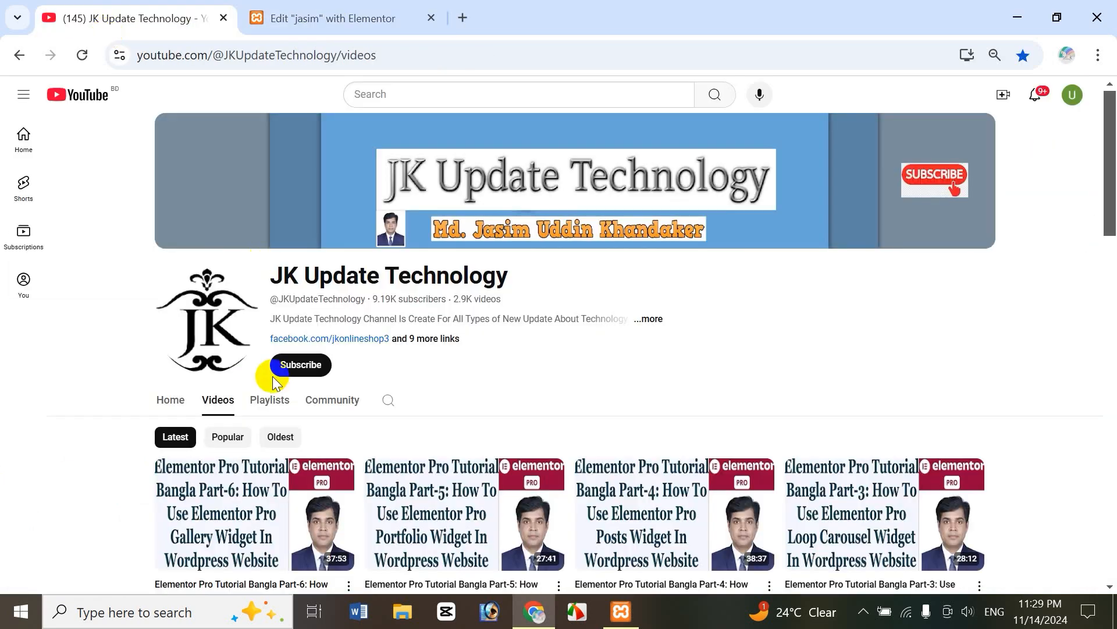
left_click(369, 32)
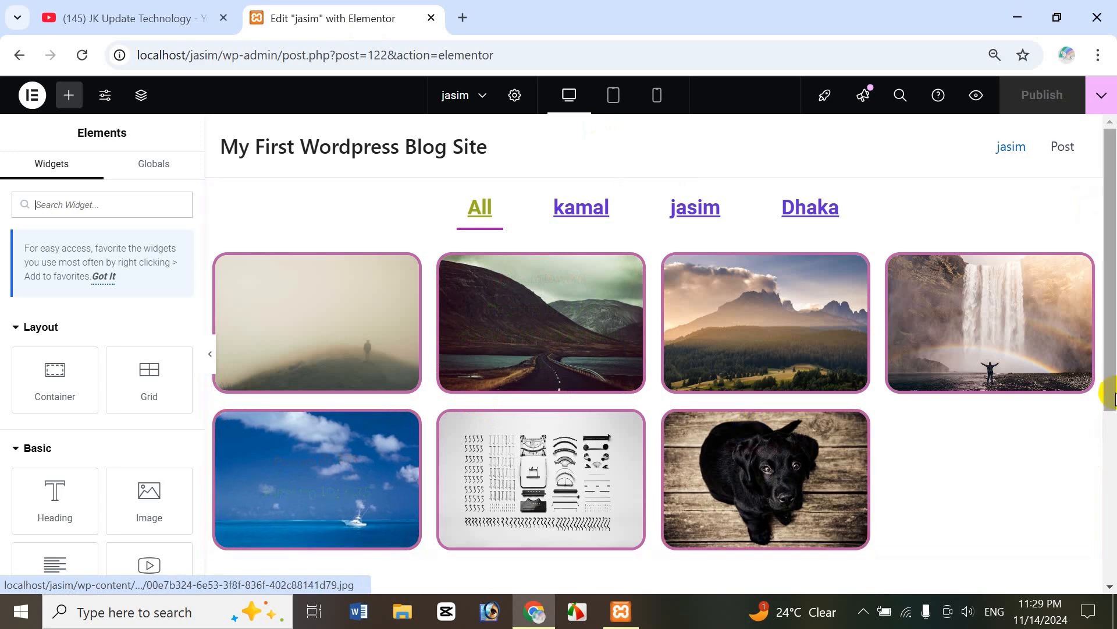
Delete the container holding the filter bar and image portfolio from the page
scroll(670, 492, "down", 4)
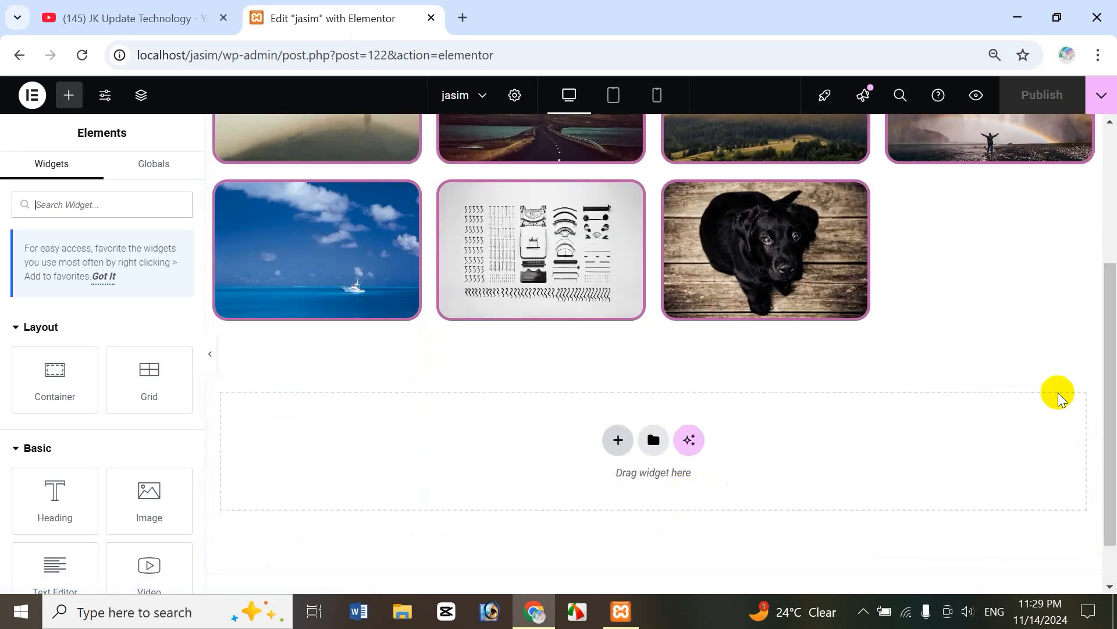
scroll(1105, 444, "up", 4)
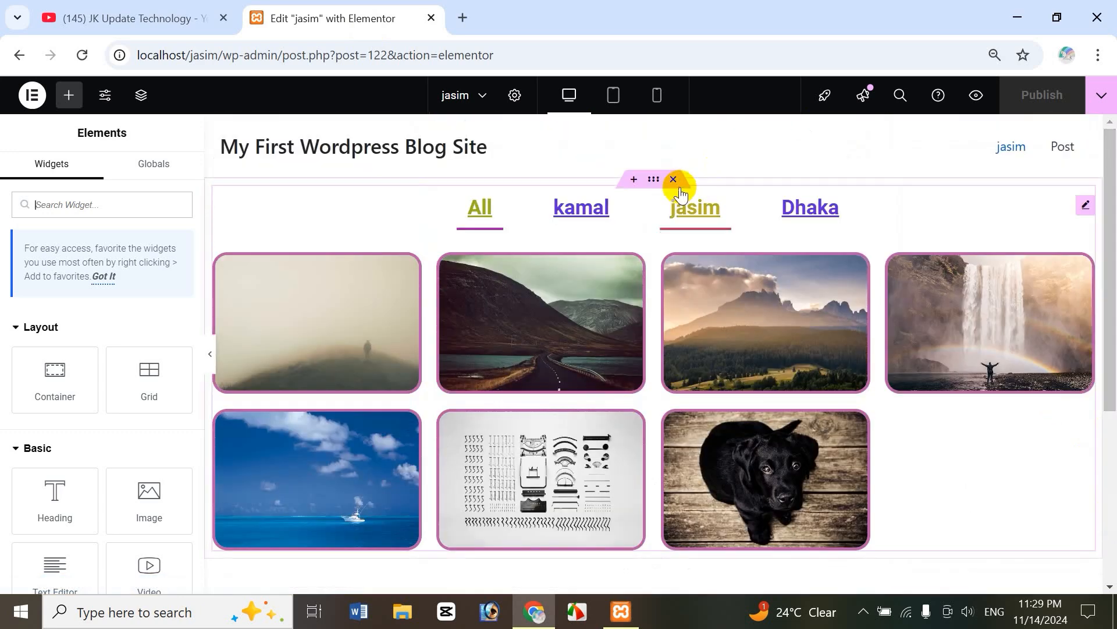
left_click(673, 179)
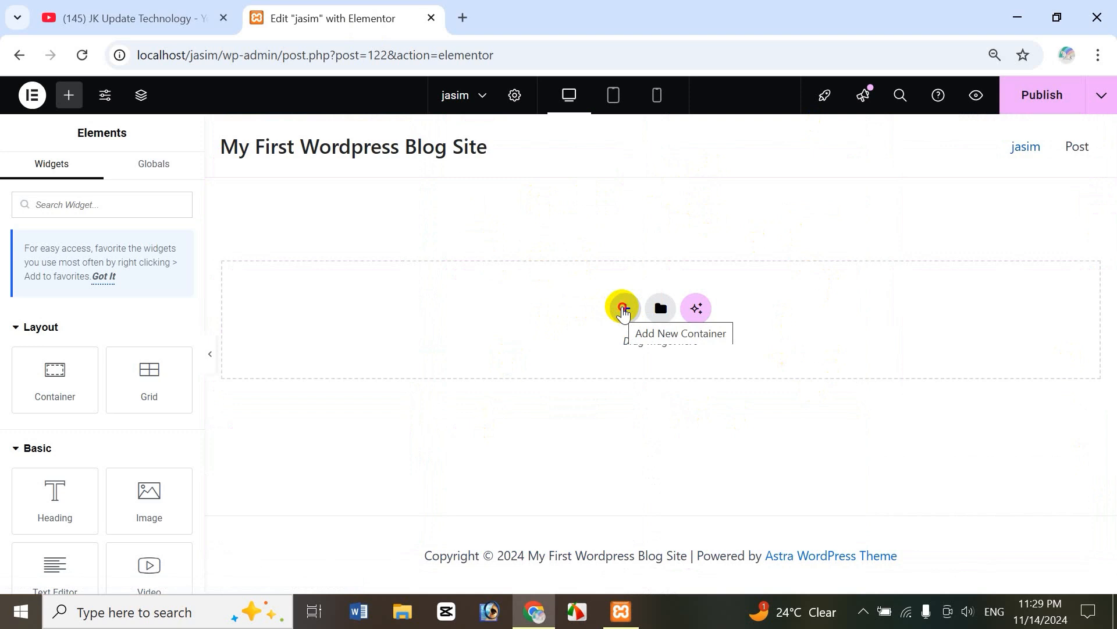
Add a Flexbox container using the three-column structure with a wide middle column and narrow side columns
left_click(624, 310)
left_click(617, 367)
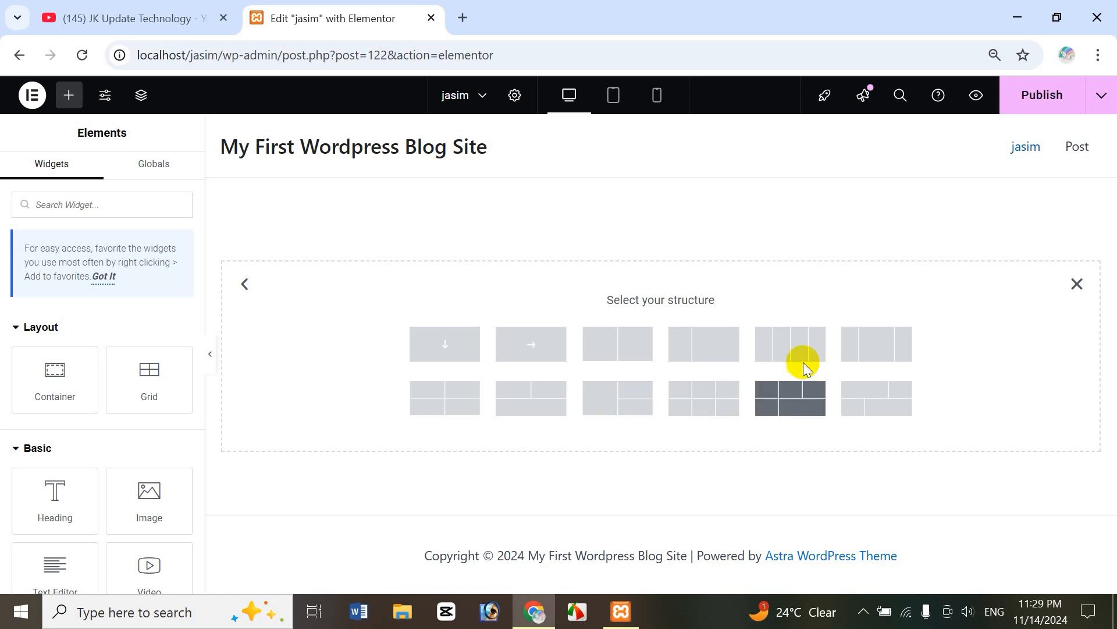
left_click(876, 352)
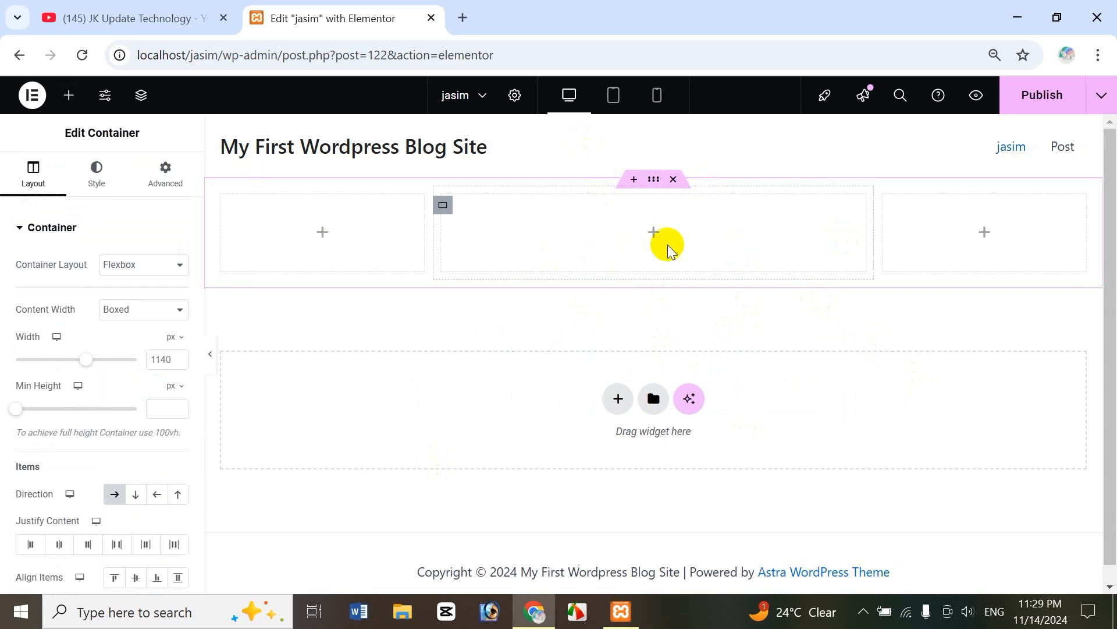
Search the widgets for form, clear the search, and place the Pro Form widget in the middle column
left_click(70, 96)
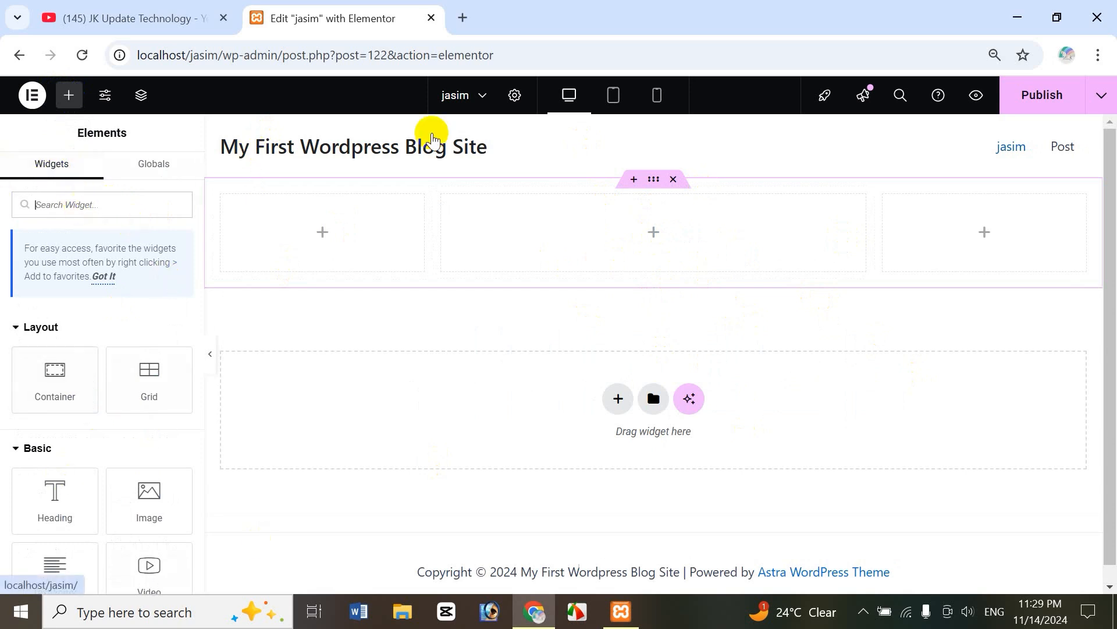
type("form")
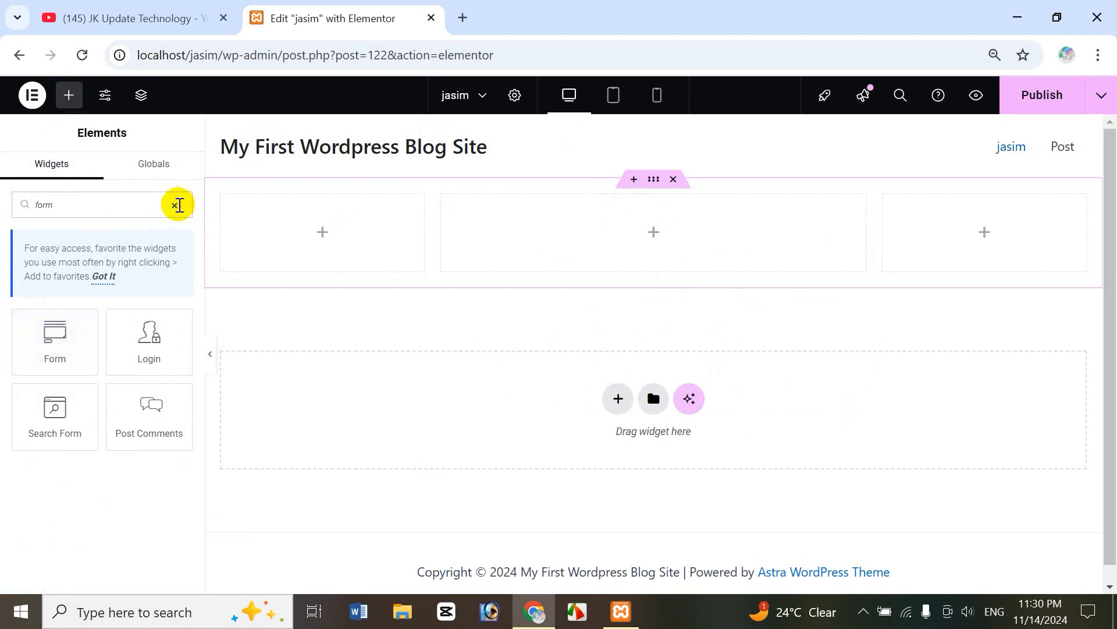
left_click(175, 206)
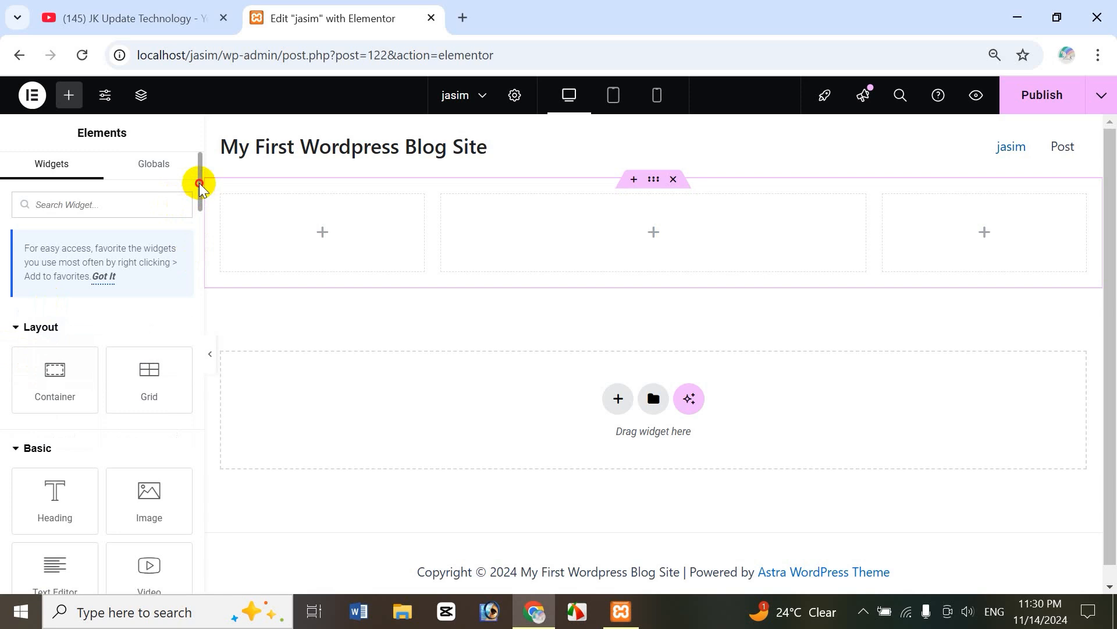
left_click_drag(199, 187, 197, 273)
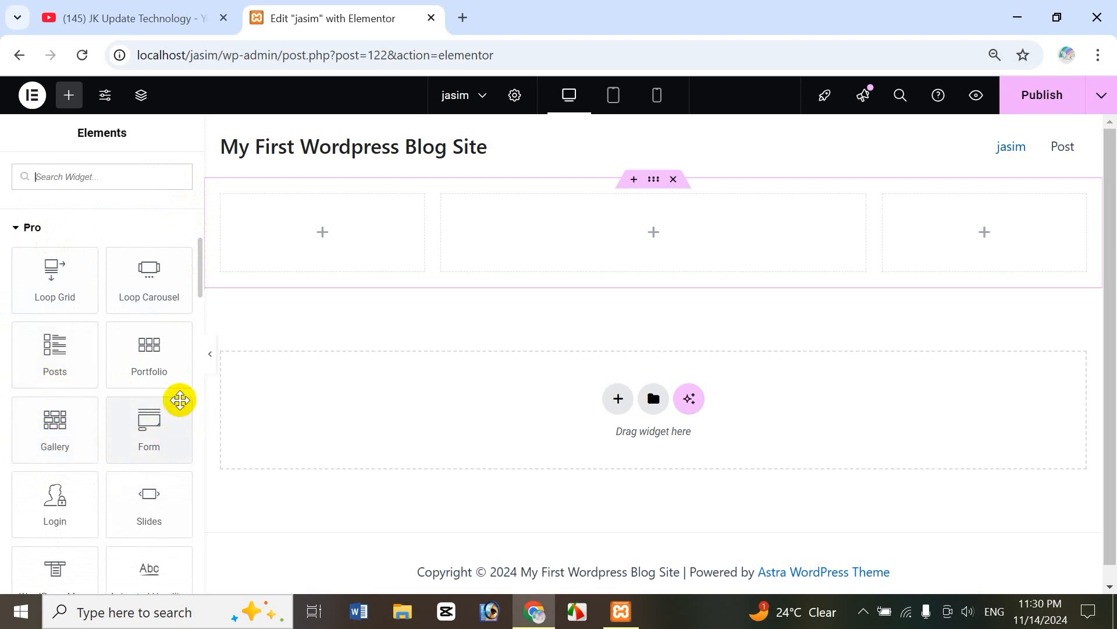
left_click_drag(163, 434, 653, 236)
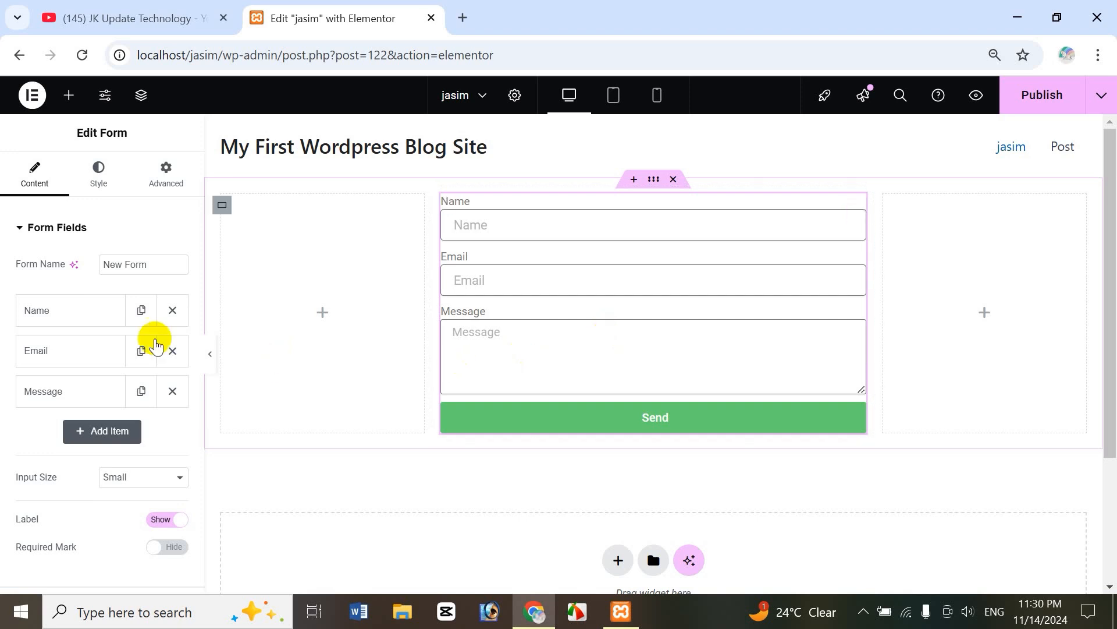
Name the form "my form"
double_click(73, 233)
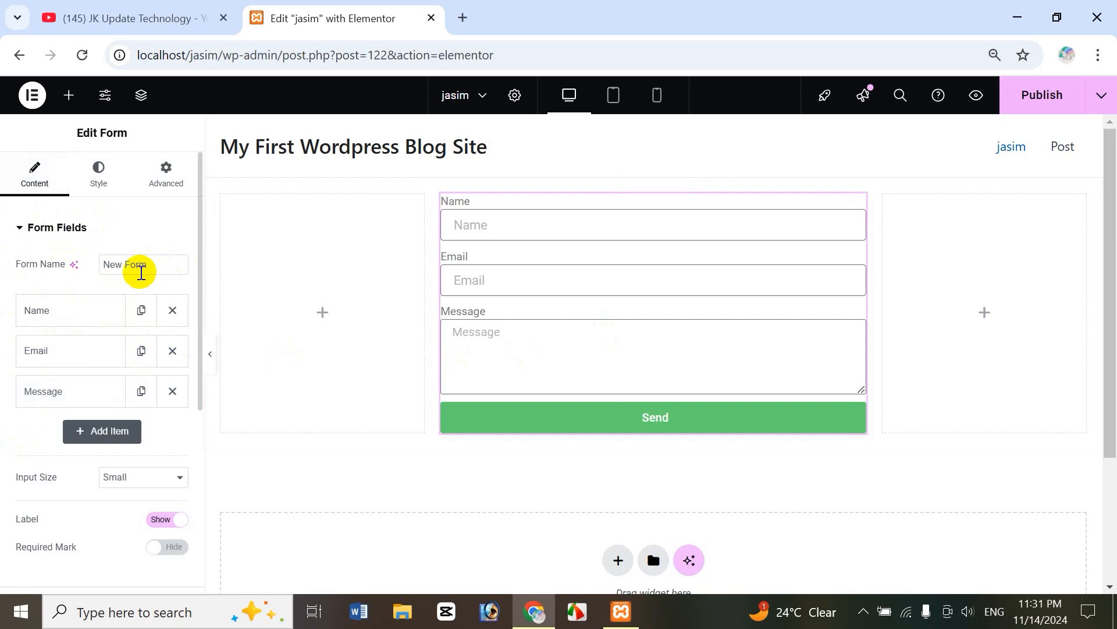
left_click_drag(160, 265, 100, 259)
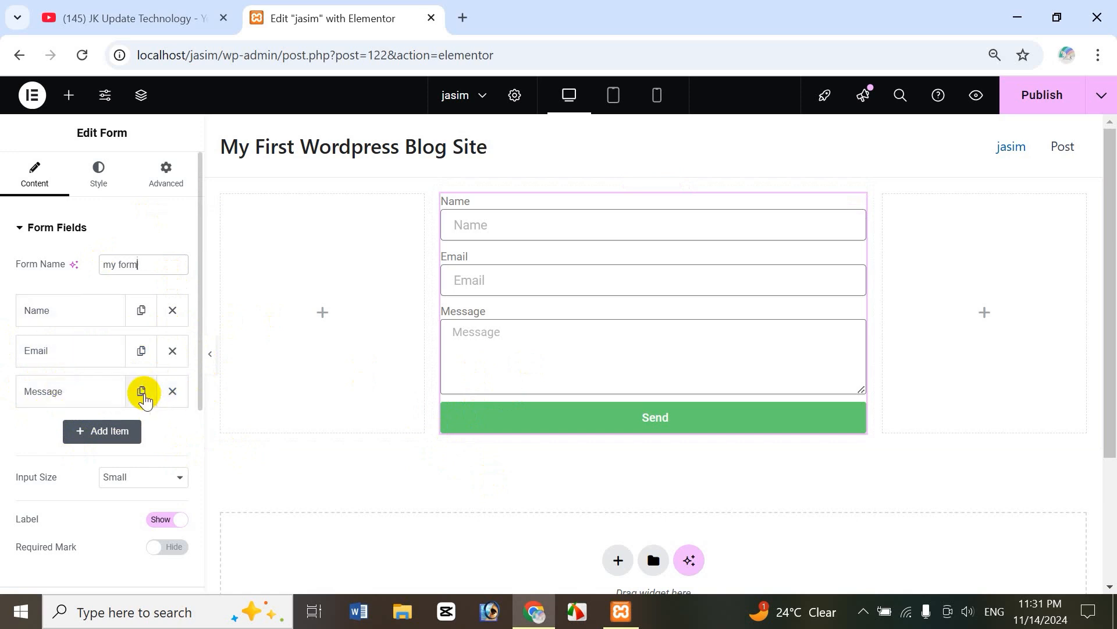
Duplicate the form's Message field, open the copy's settings, and delete the copy
left_click(142, 392)
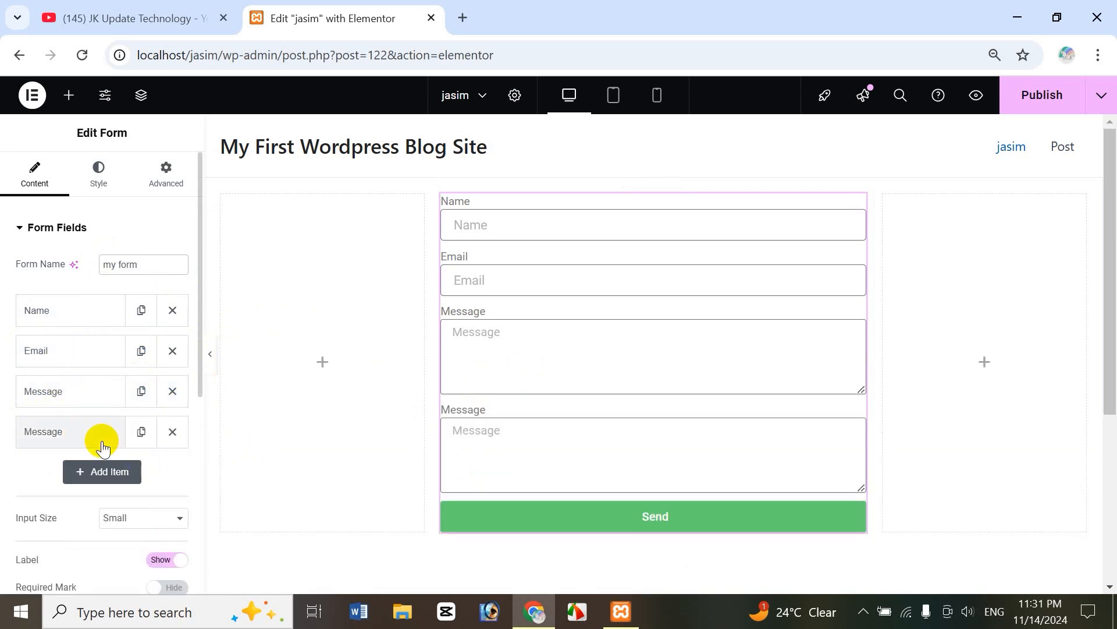
left_click(74, 437)
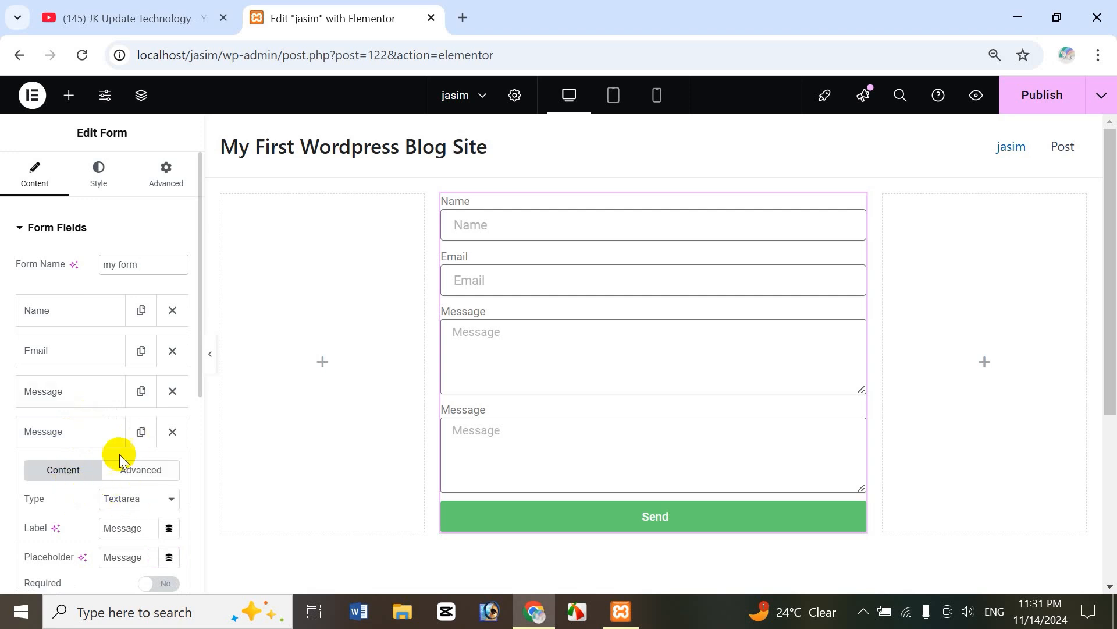
left_click(172, 431)
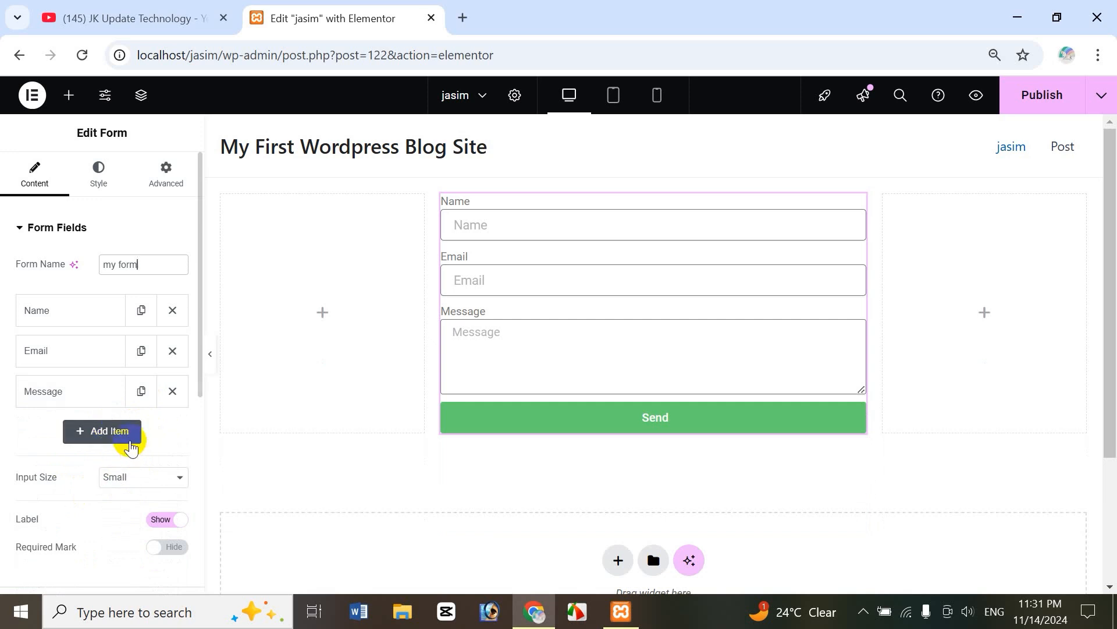
Add a fourth field to the form and set its type to Tel
left_click(120, 435)
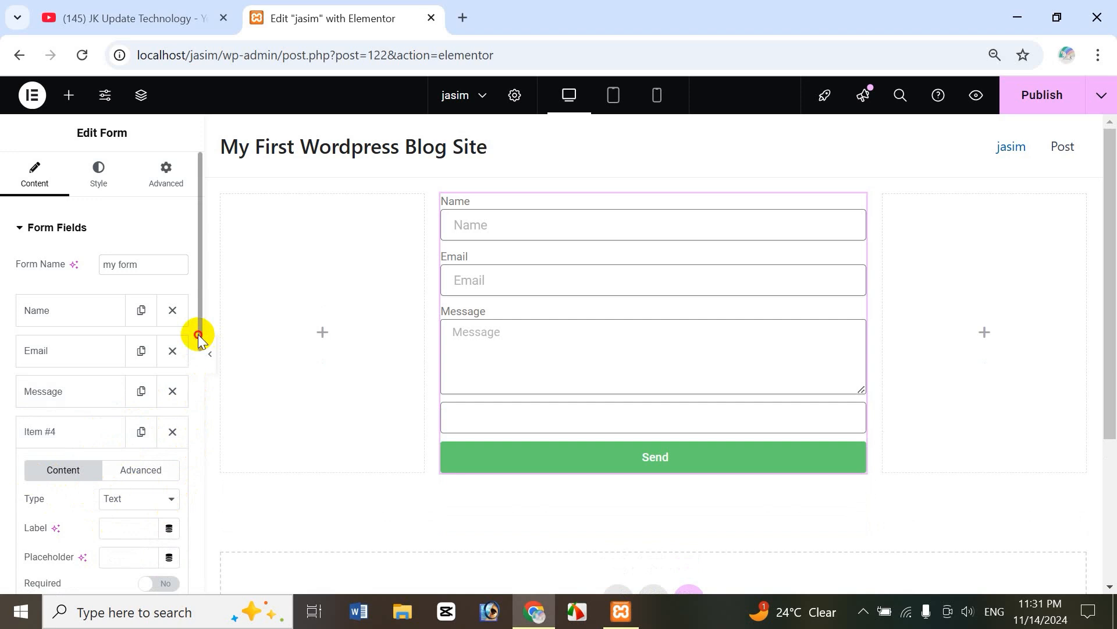
left_click_drag(200, 334, 200, 383)
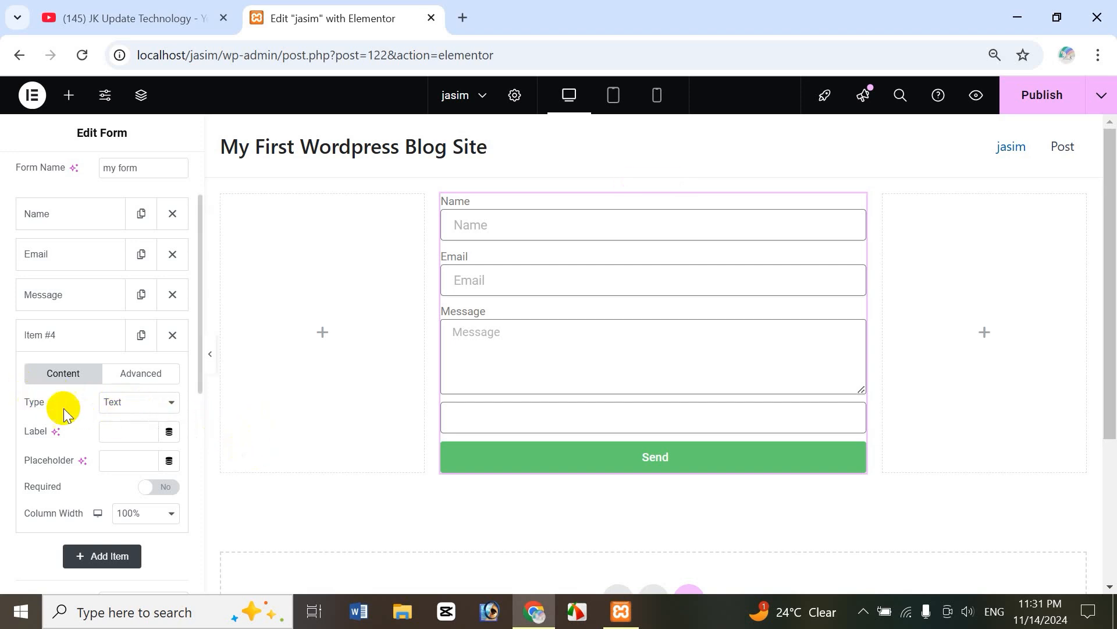
left_click(149, 411)
scroll(144, 387, "down", 1)
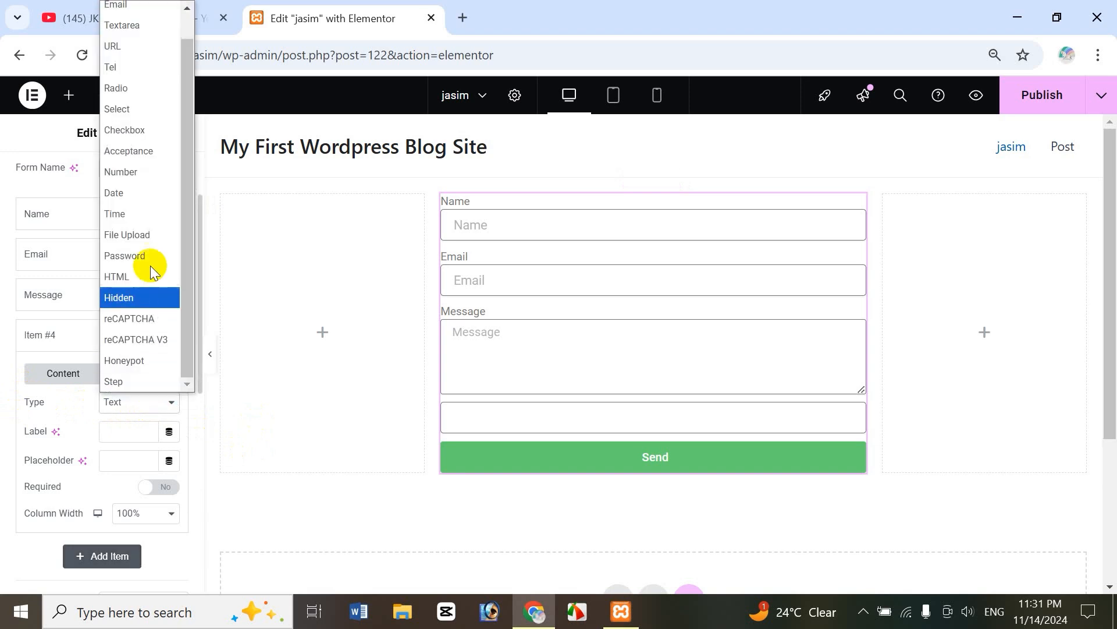
left_click(133, 69)
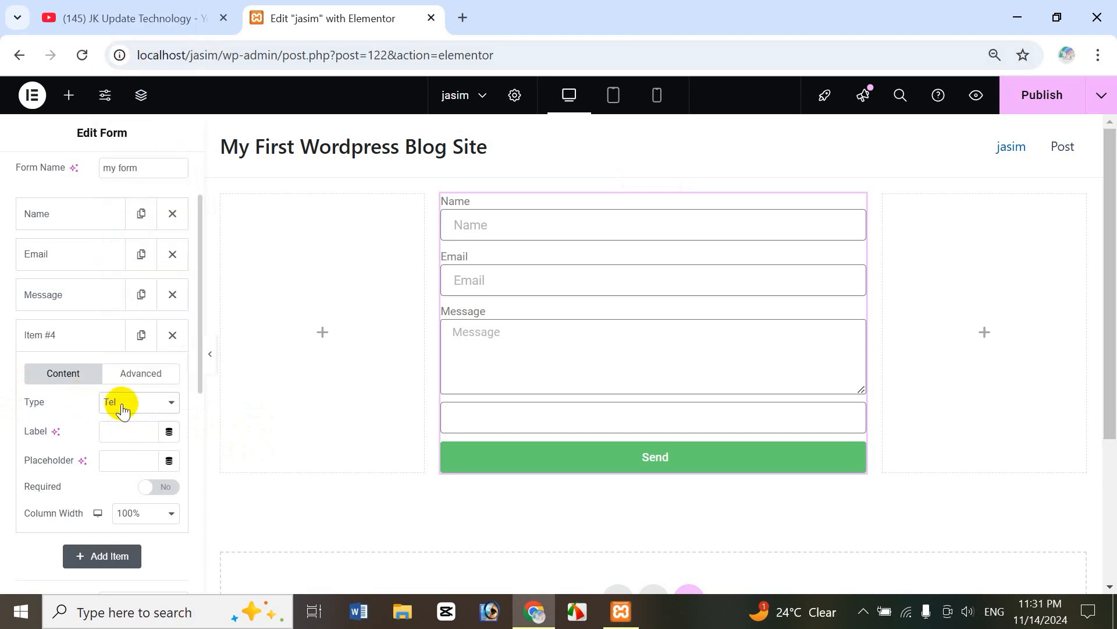
Label the Tel field "Contact" and give it the placeholder "Mobile Number"
left_click(120, 430)
type("Contact")
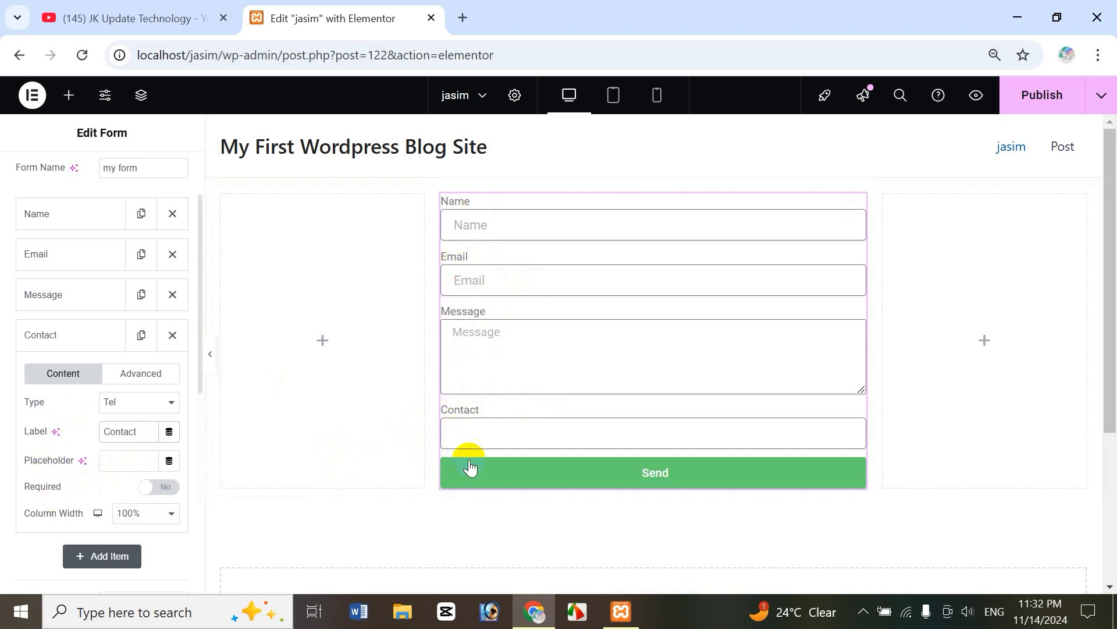
left_click(117, 461)
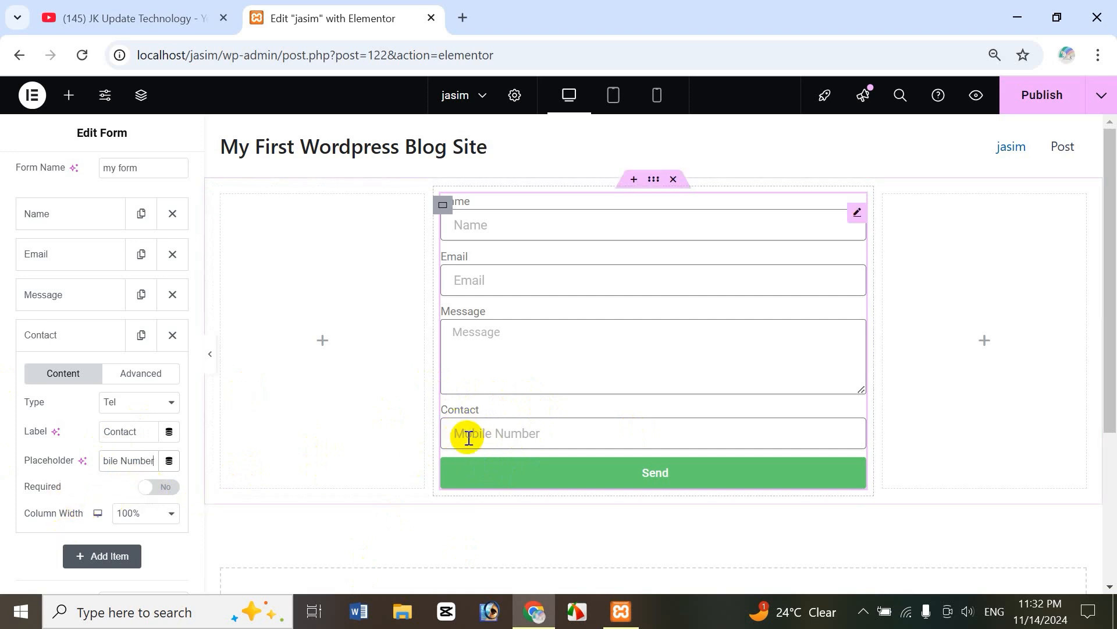
Try the Contact field as required and at 70% and 40% column width, returning it to optional and 100%
left_click(157, 487)
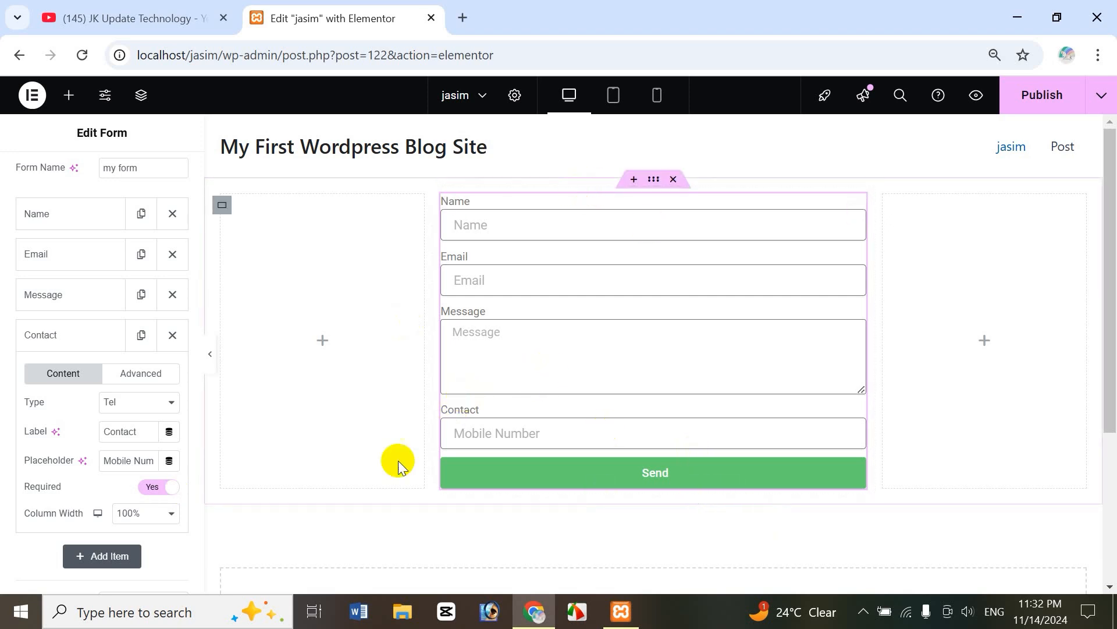
left_click(151, 488)
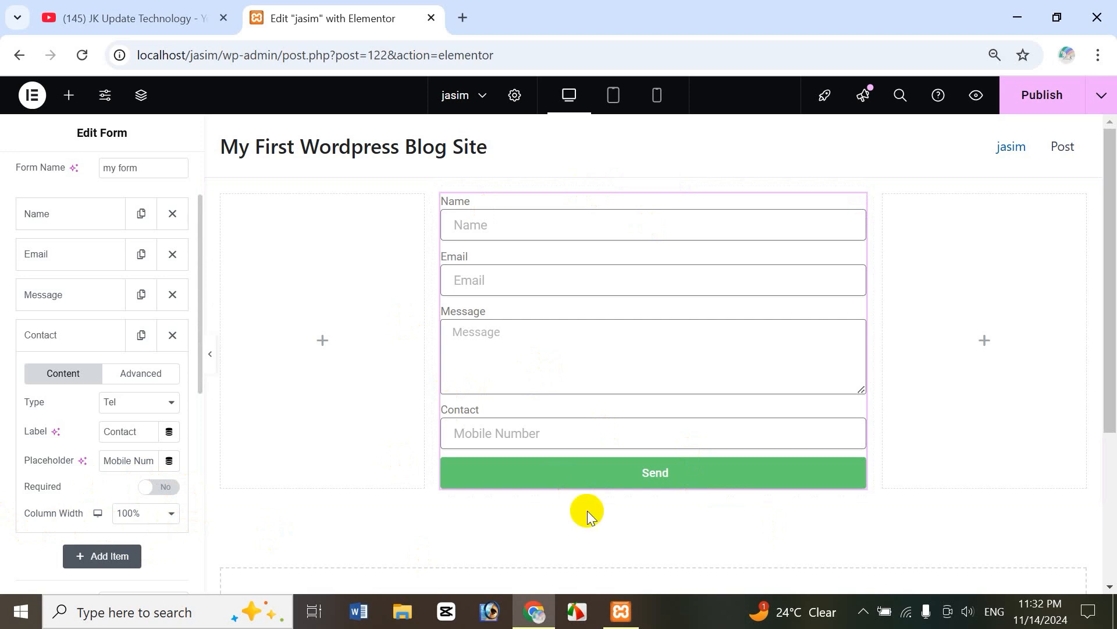
left_click(169, 513)
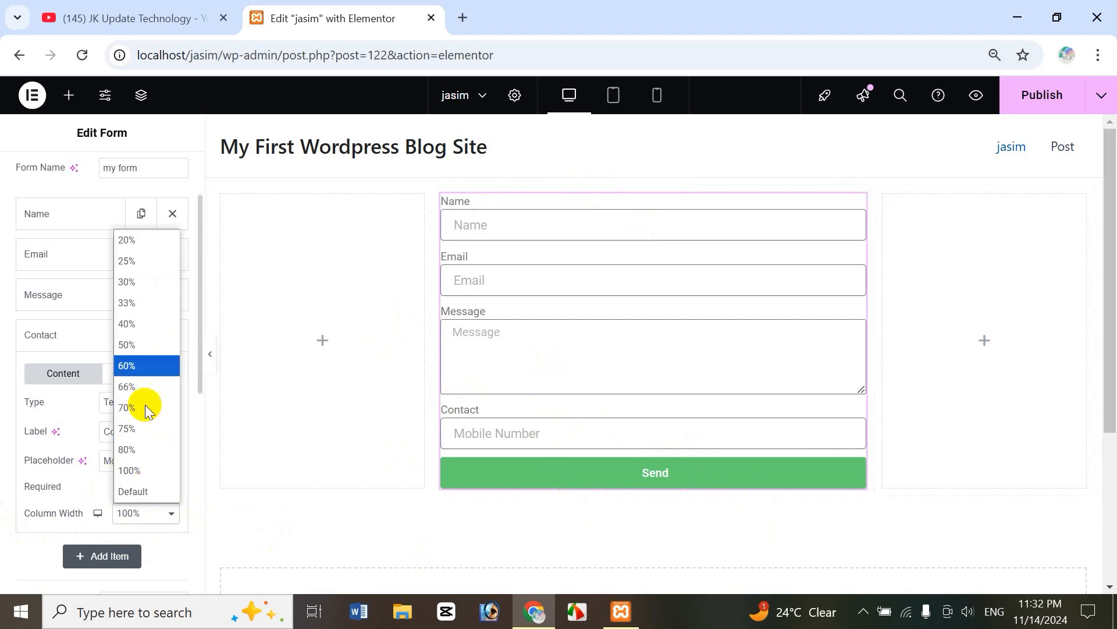
left_click(144, 408)
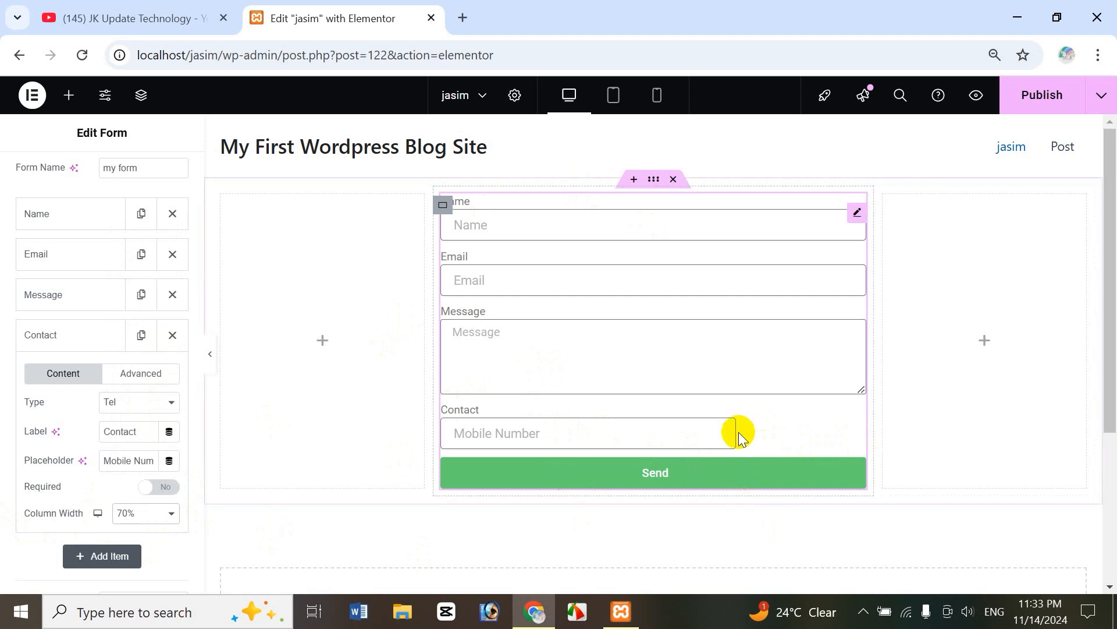
left_click(145, 515)
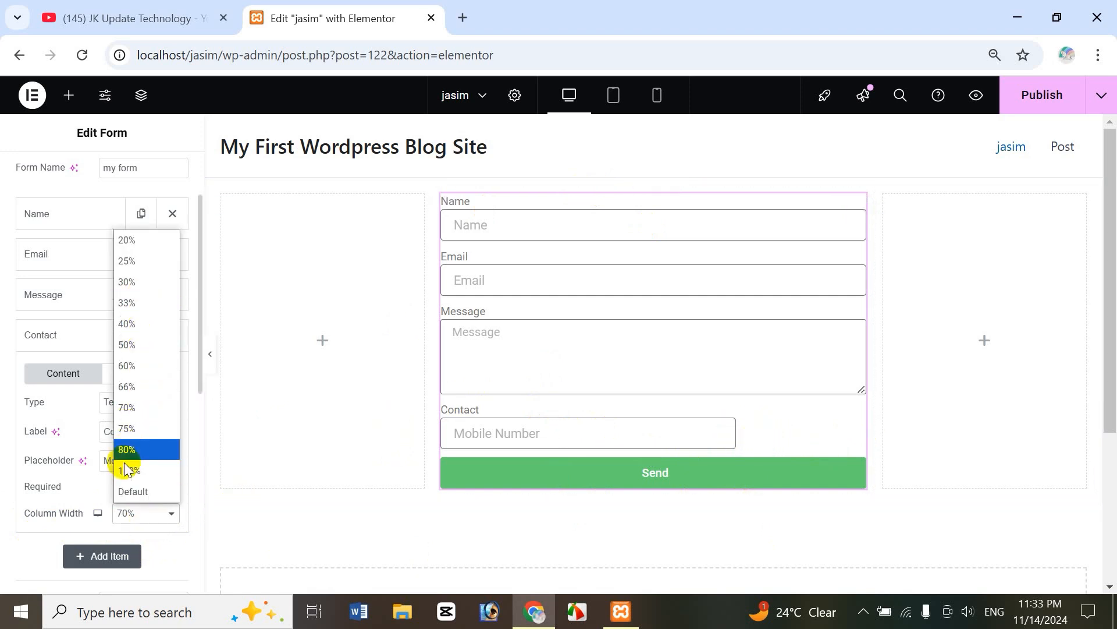
left_click(141, 319)
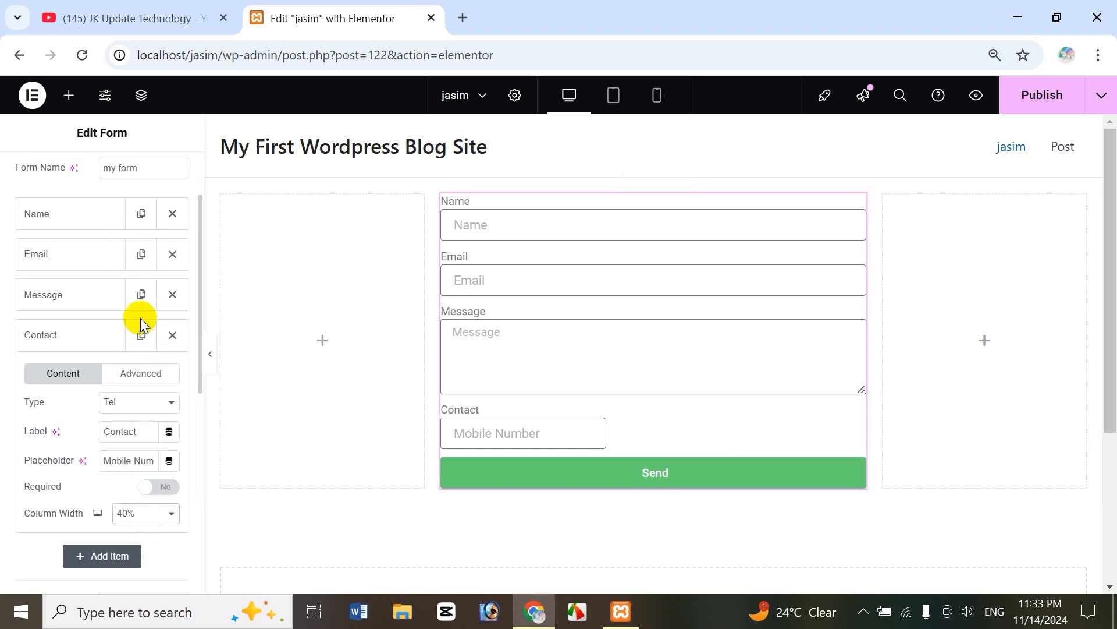
left_click(129, 517)
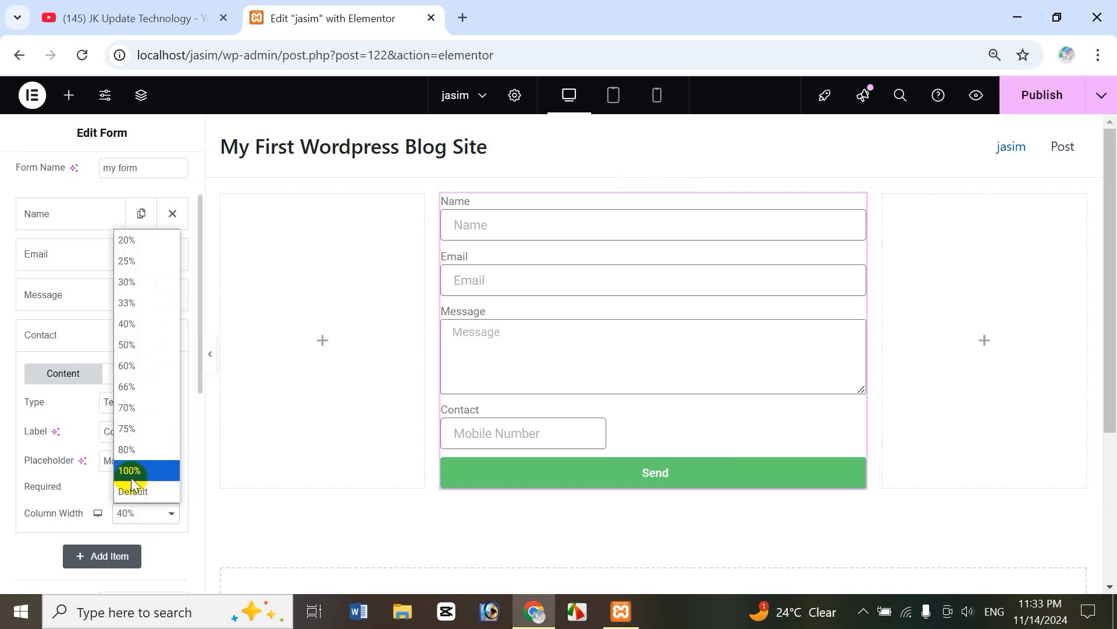
left_click(132, 473)
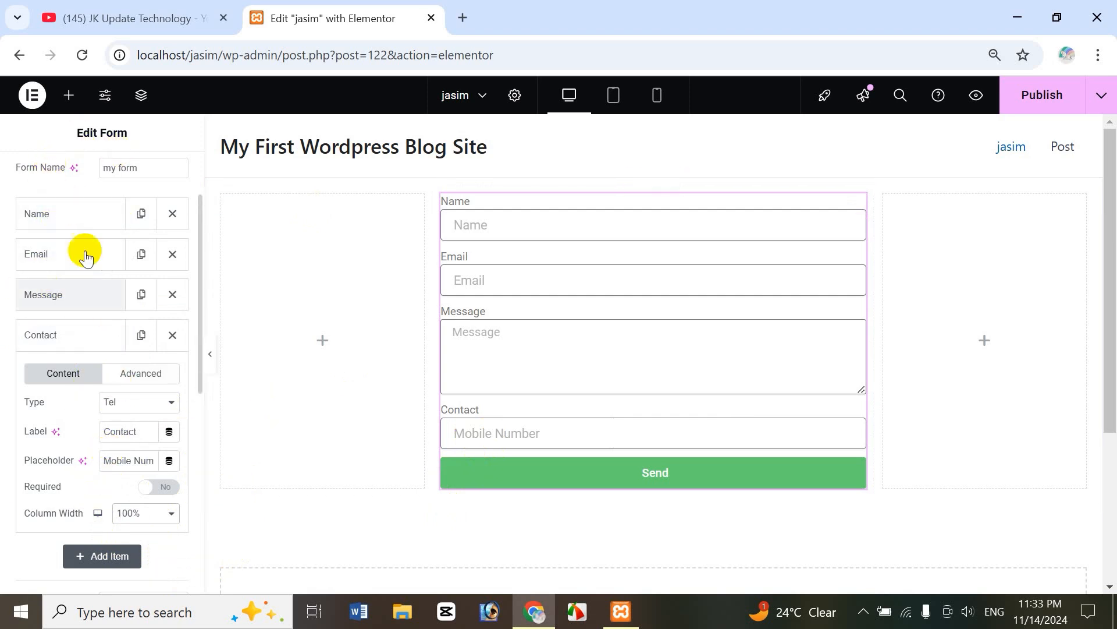
Make the form's Name field required and collapse its settings
left_click(74, 218)
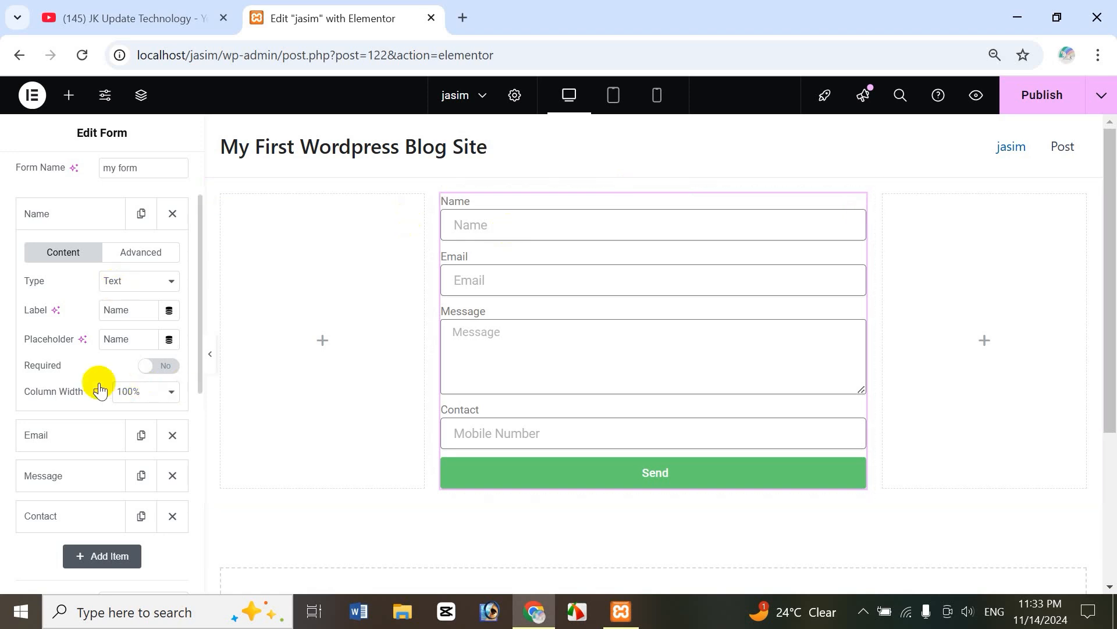
left_click(154, 365)
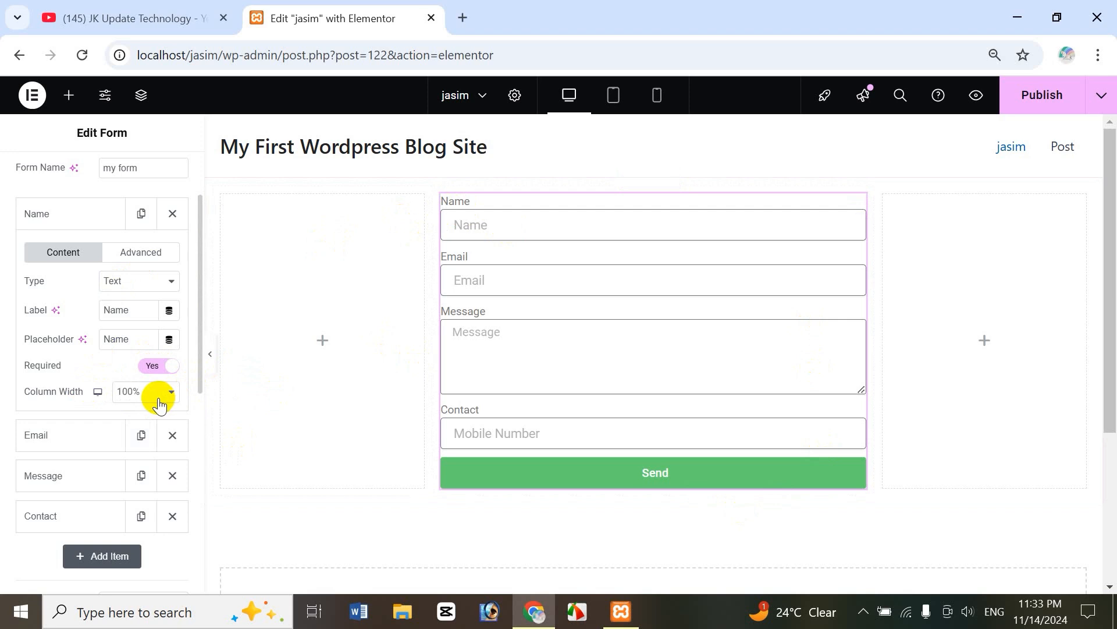
left_click(65, 216)
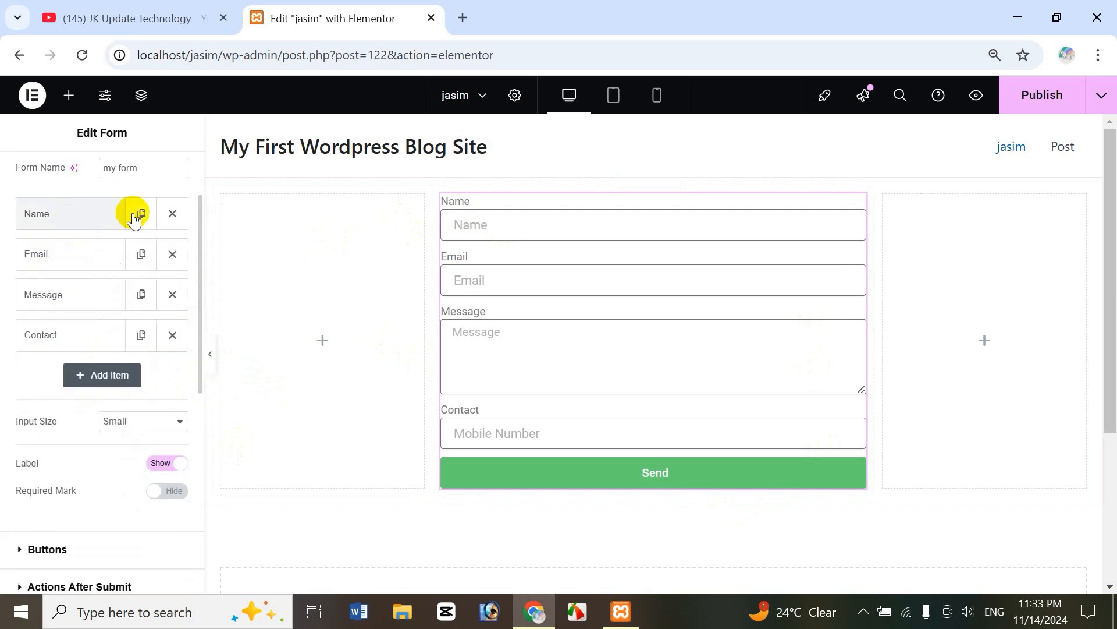
Review the Email field's settings and its available field types without changing them
left_click(87, 265)
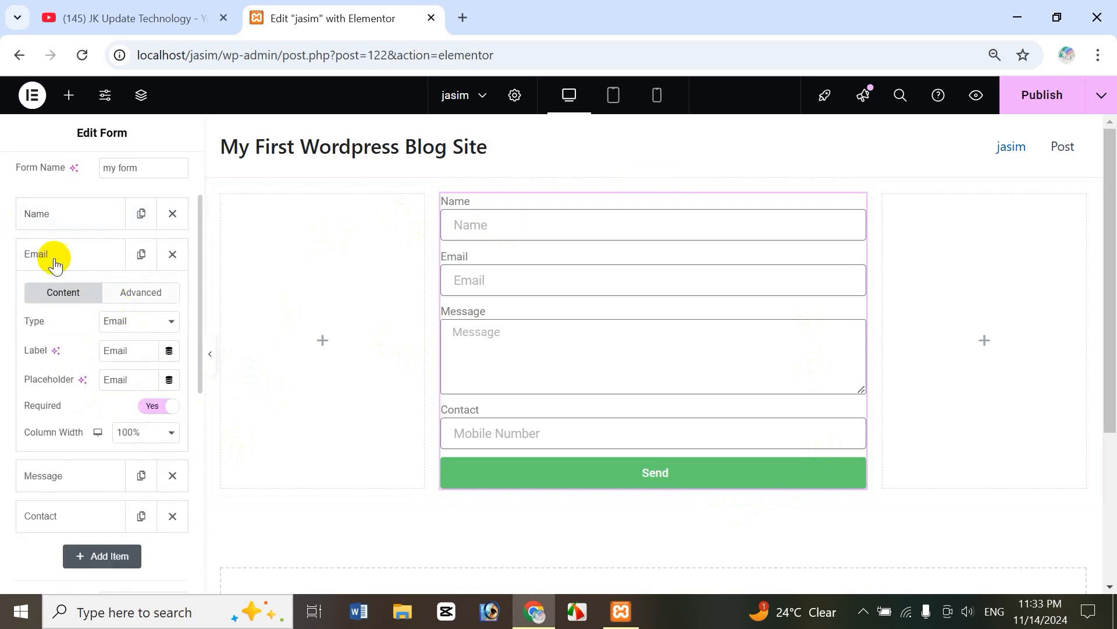
left_click(125, 322)
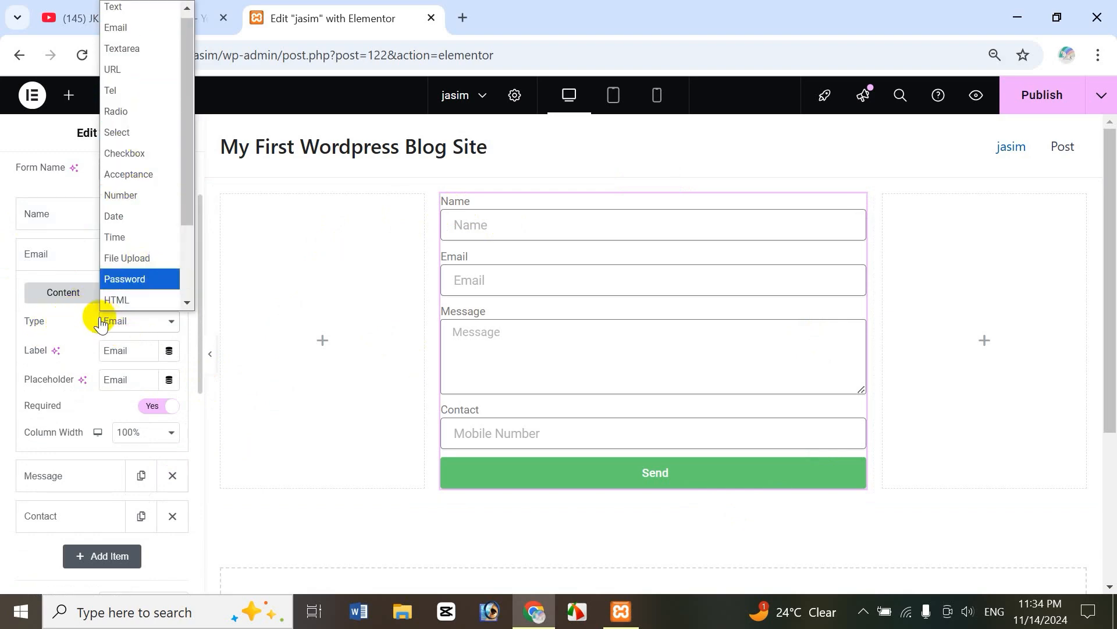
left_click(70, 317)
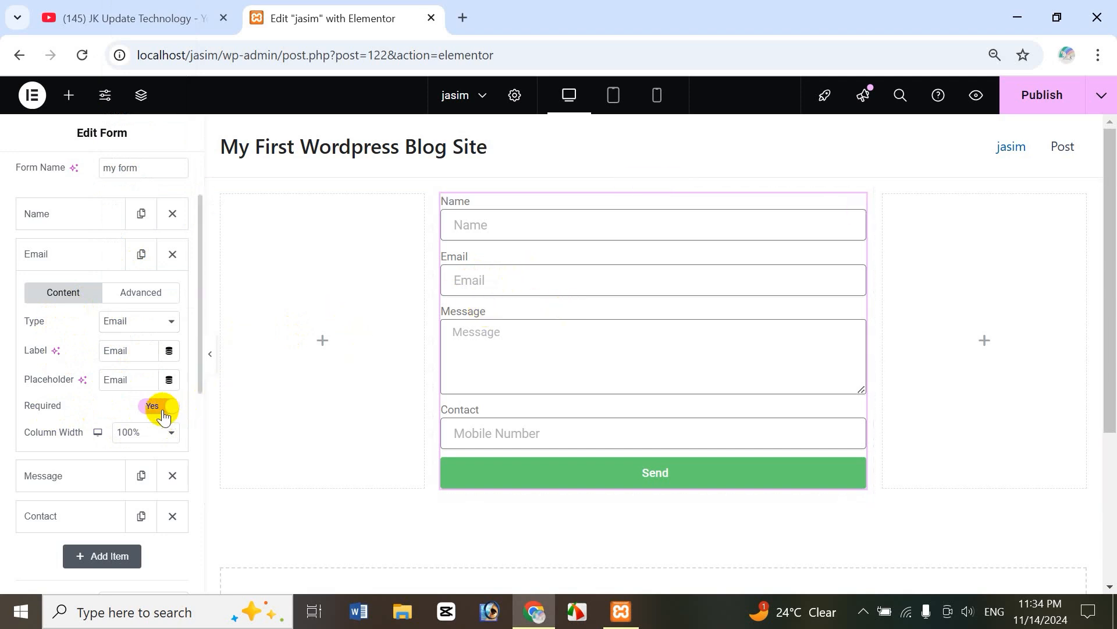
left_click(46, 265)
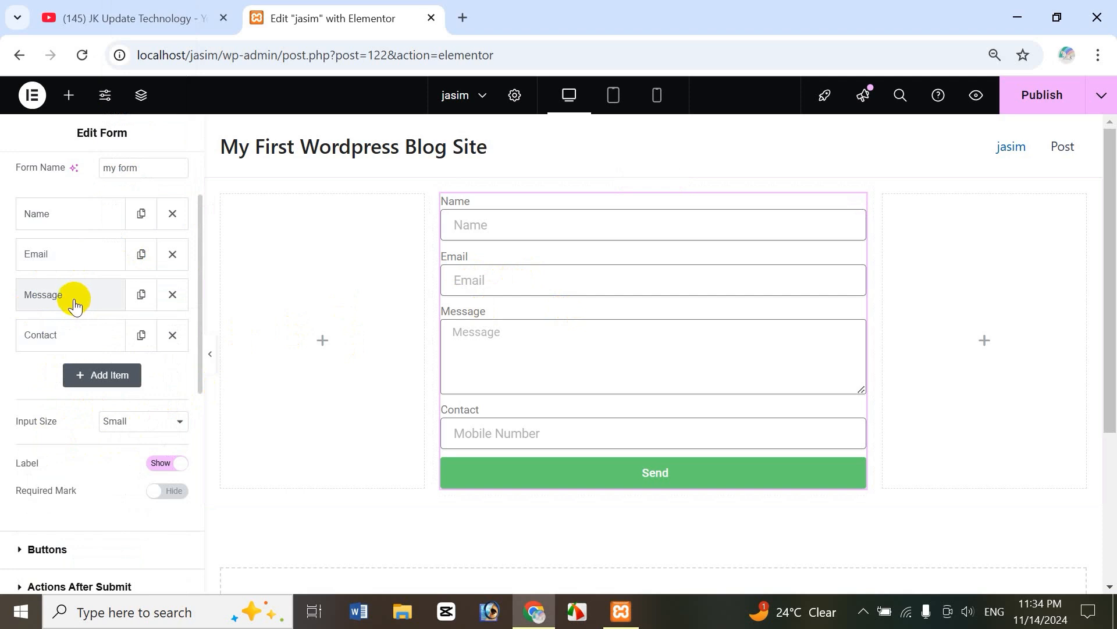
Set the Message field's column width to 70%
left_click(72, 296)
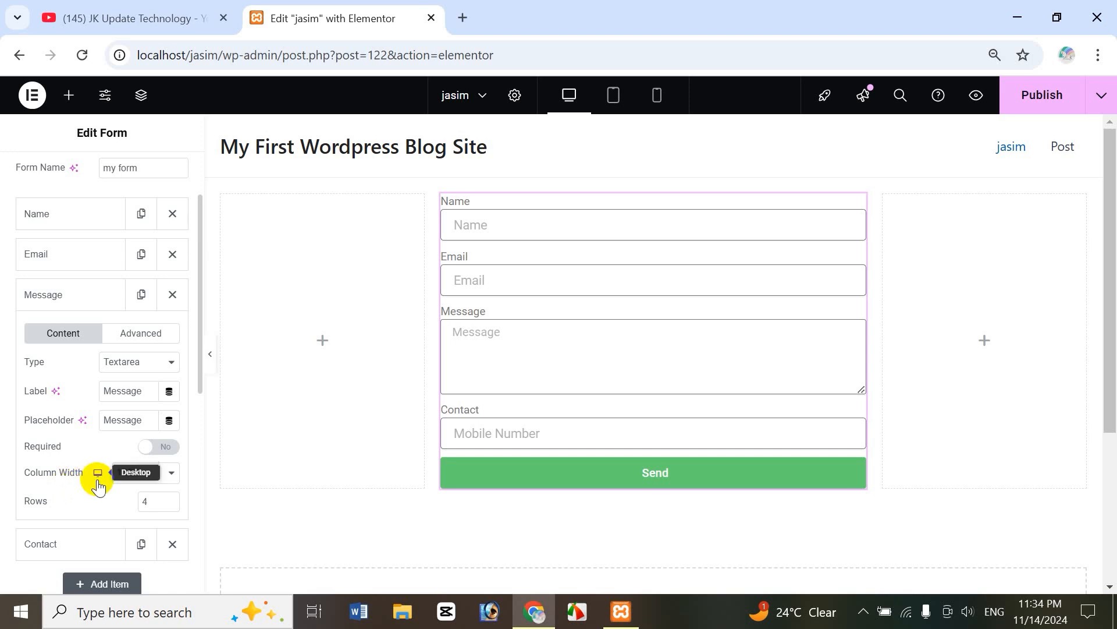
left_click(163, 474)
left_click(157, 379)
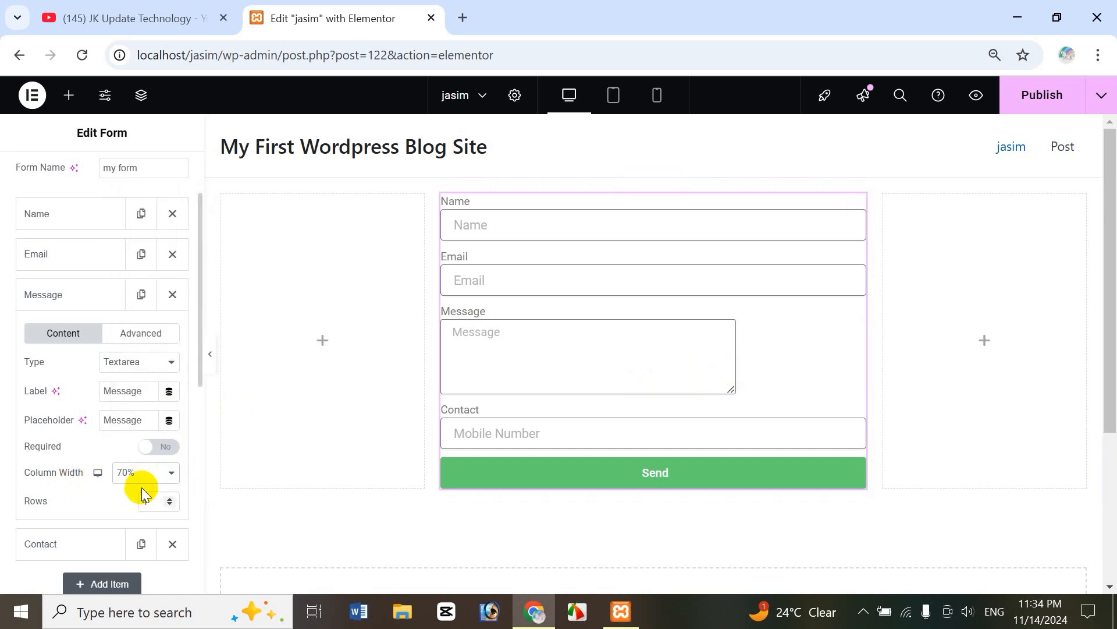
Set the Message field's column width to 100%, and try 8 and 2 rows before setting its rows to 4
left_click(145, 473)
left_click(159, 429)
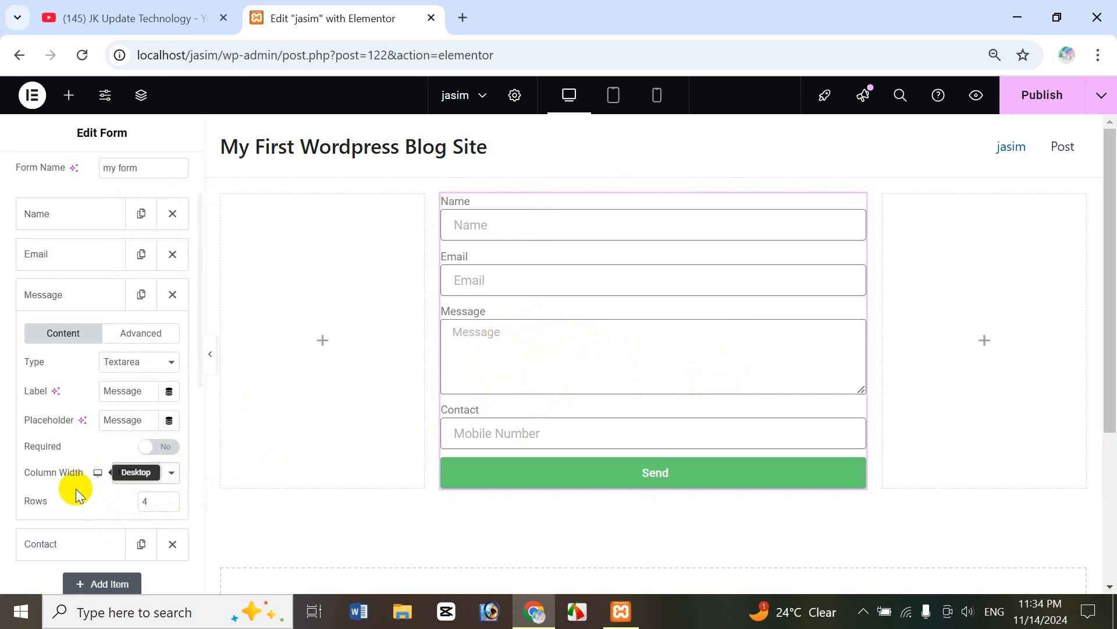
left_click_drag(155, 500, 133, 502)
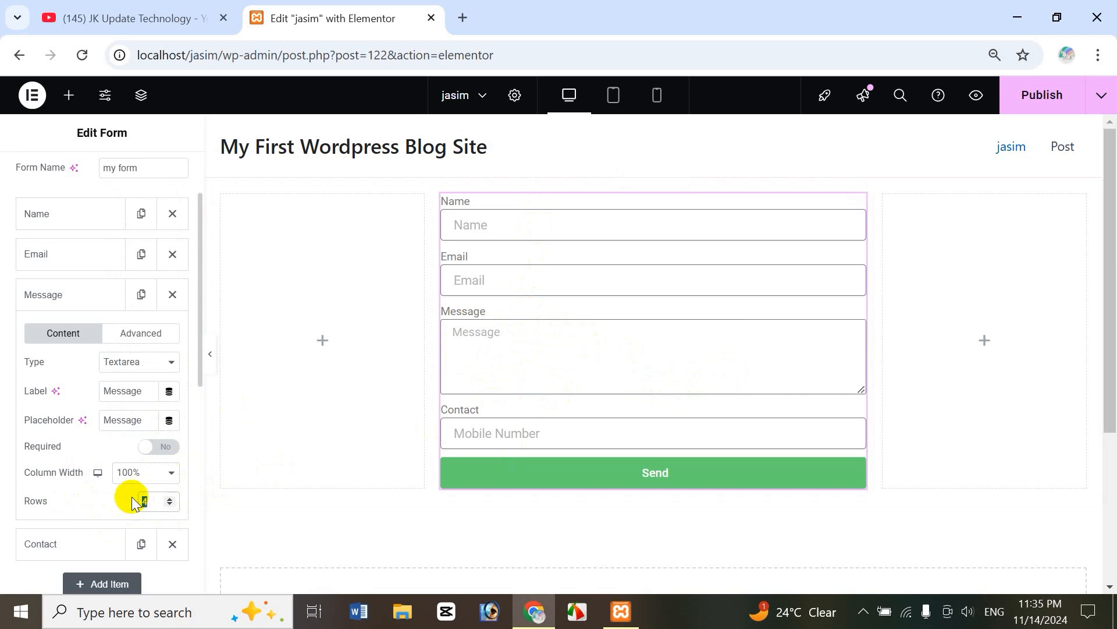
type("8")
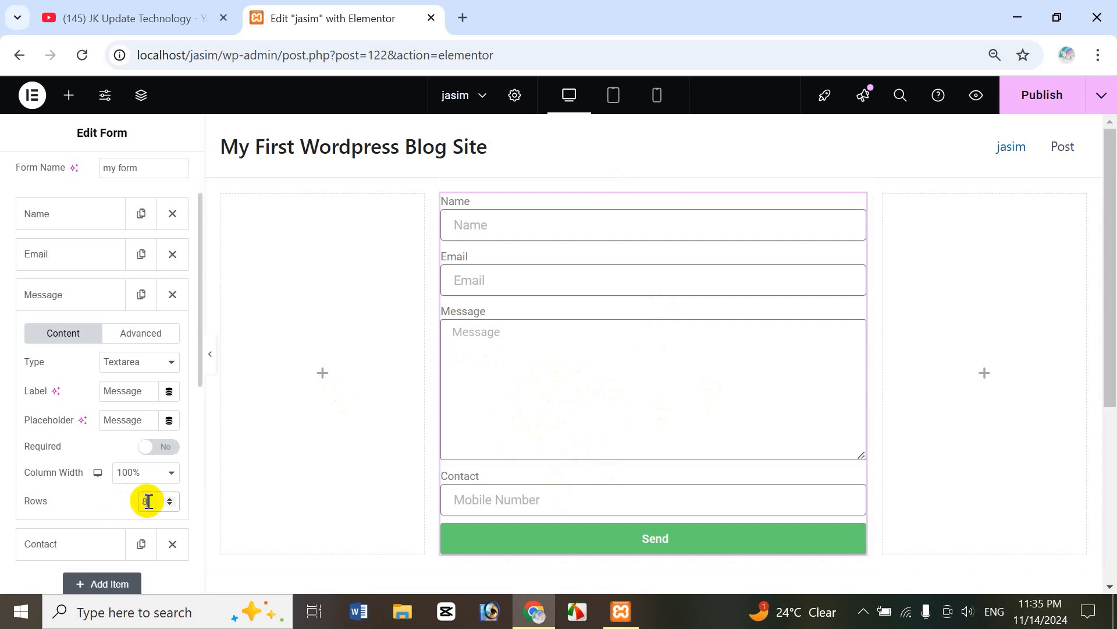
type("2")
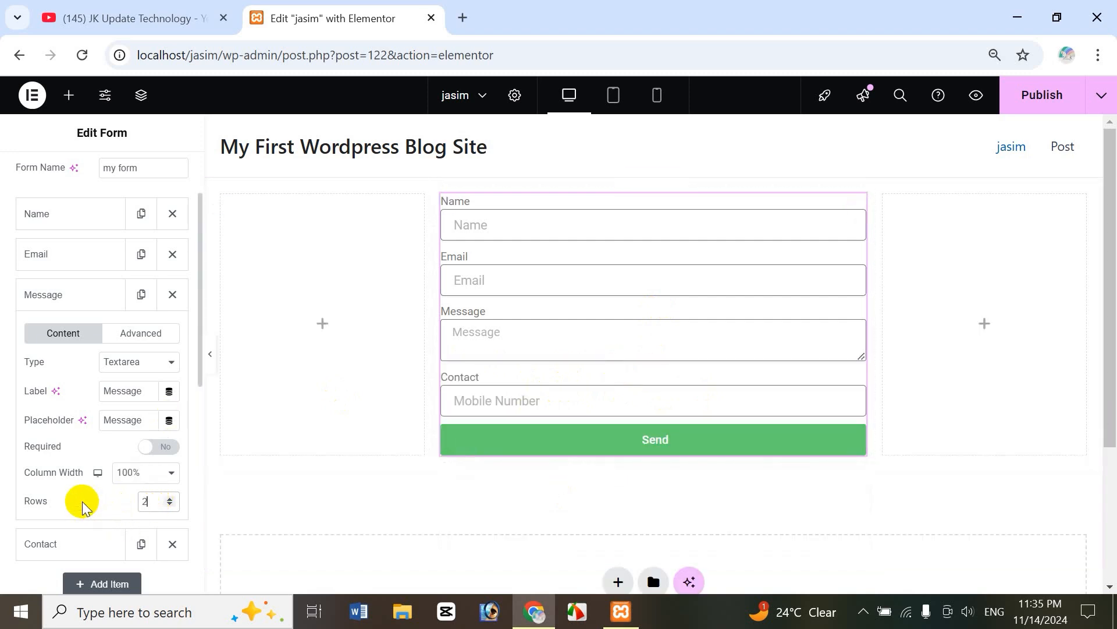
type("4")
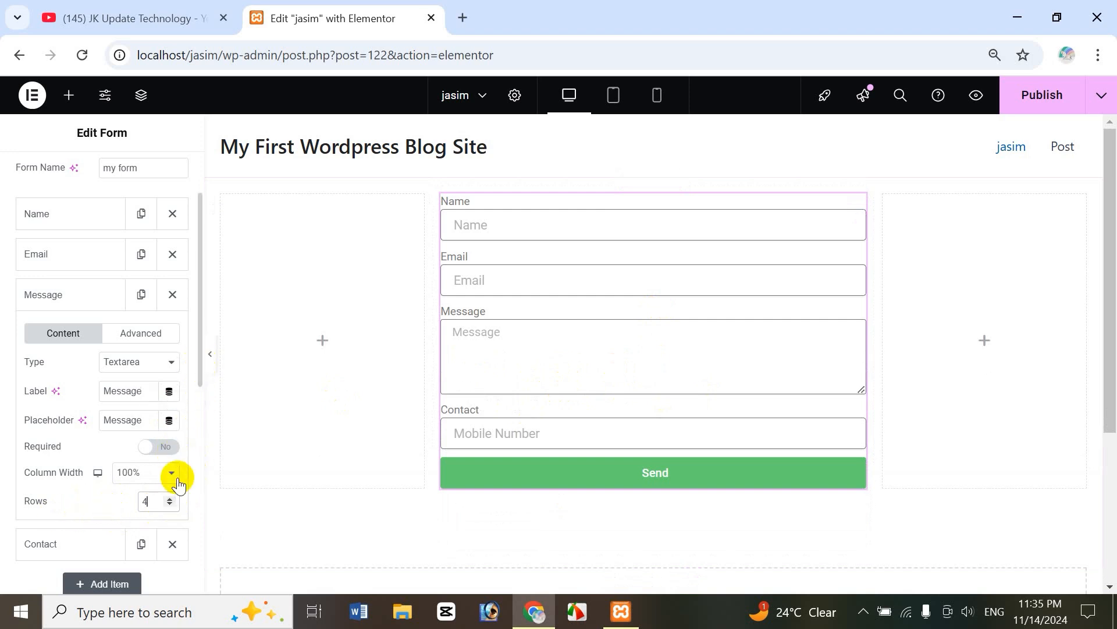
Collapse the Message field's settings and move the Contact field above Message in the form's field order
left_click(56, 295)
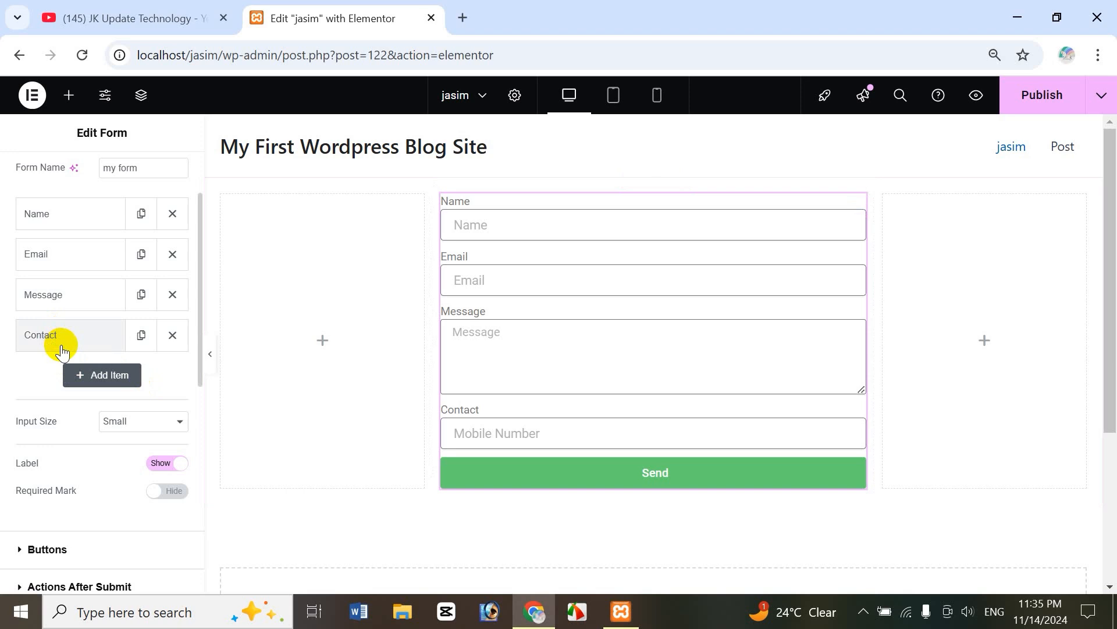
left_click_drag(63, 344, 76, 291)
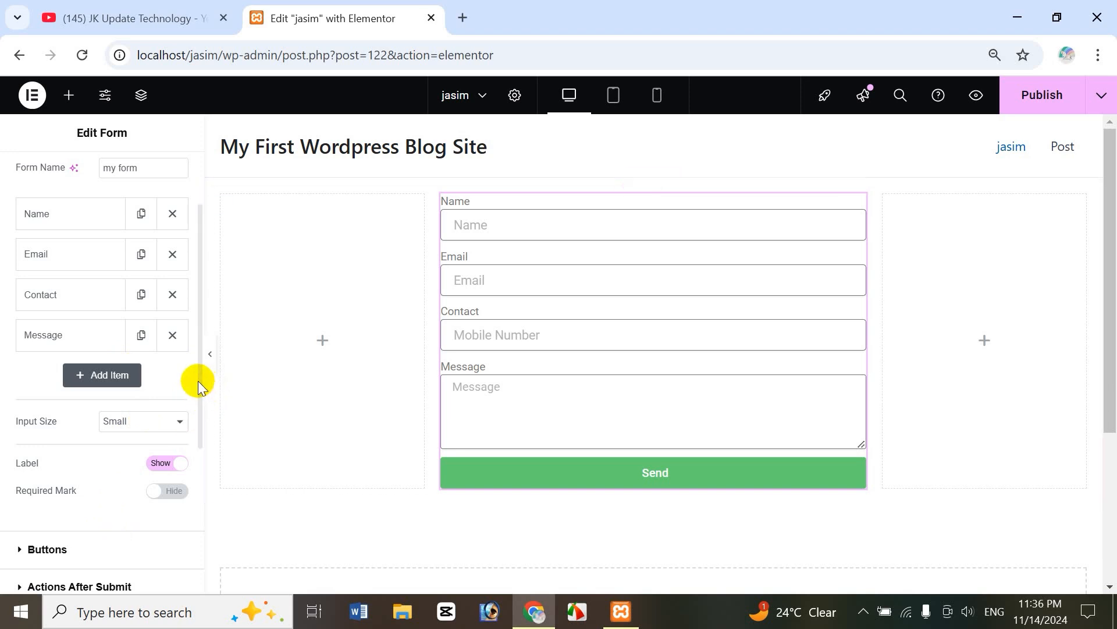
Add a new Radio field labelled "Gender" at the end of the form and make it required
scroll(198, 381, "down", 1)
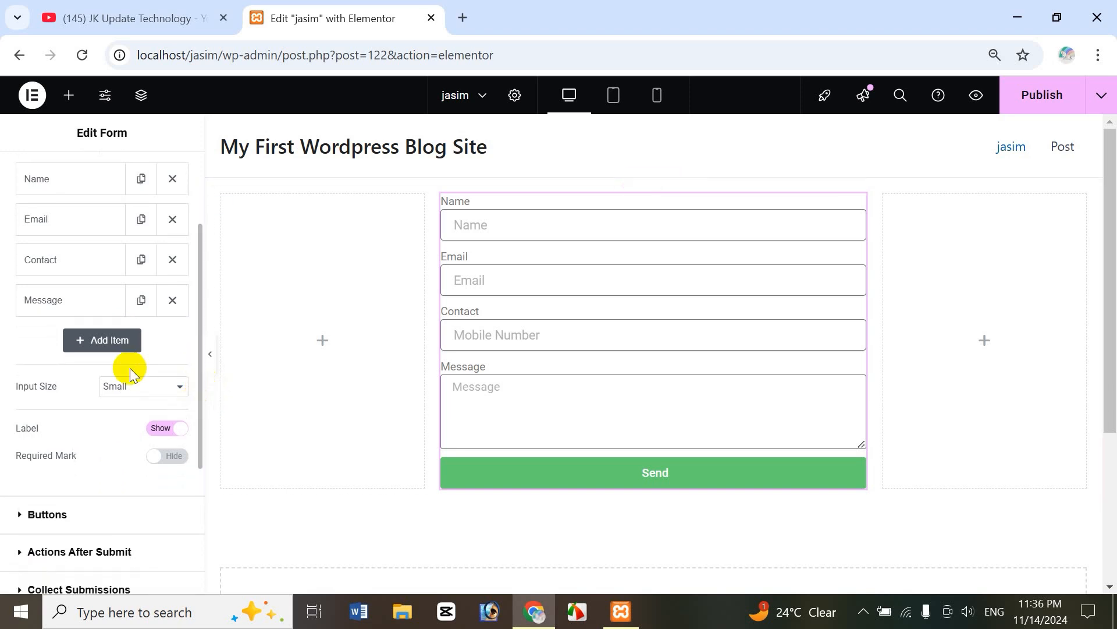
left_click(114, 348)
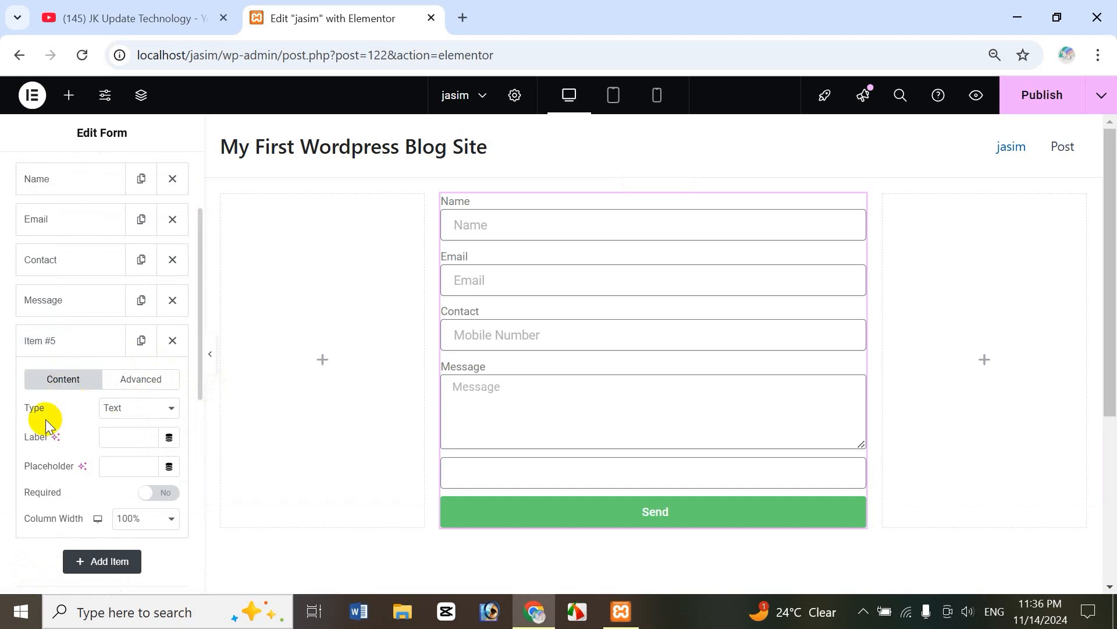
left_click(127, 410)
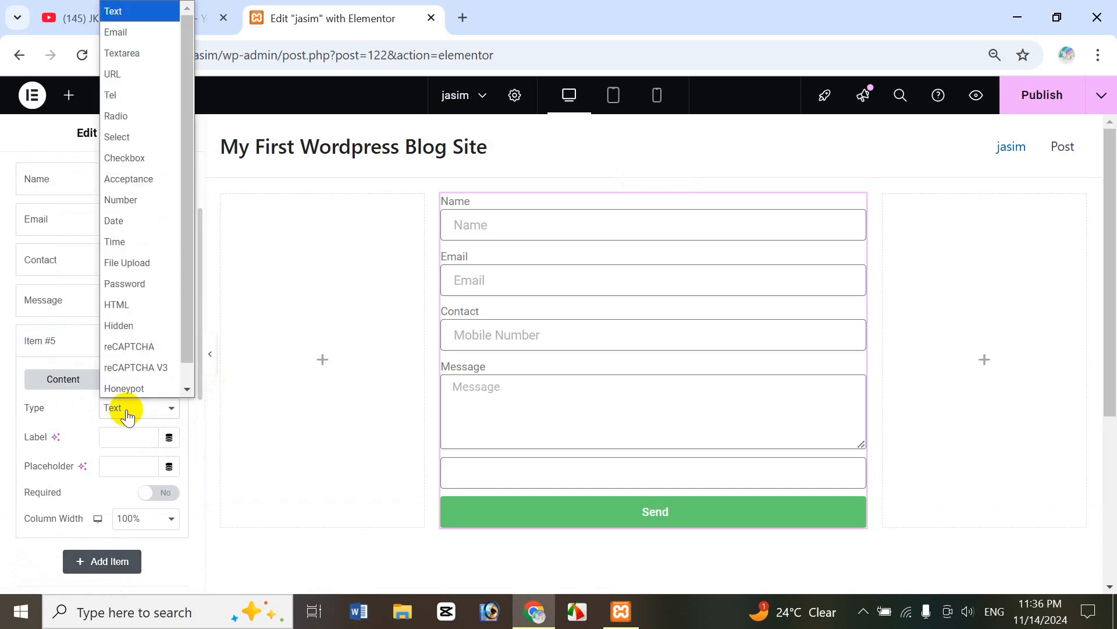
scroll(142, 327, "down", 1)
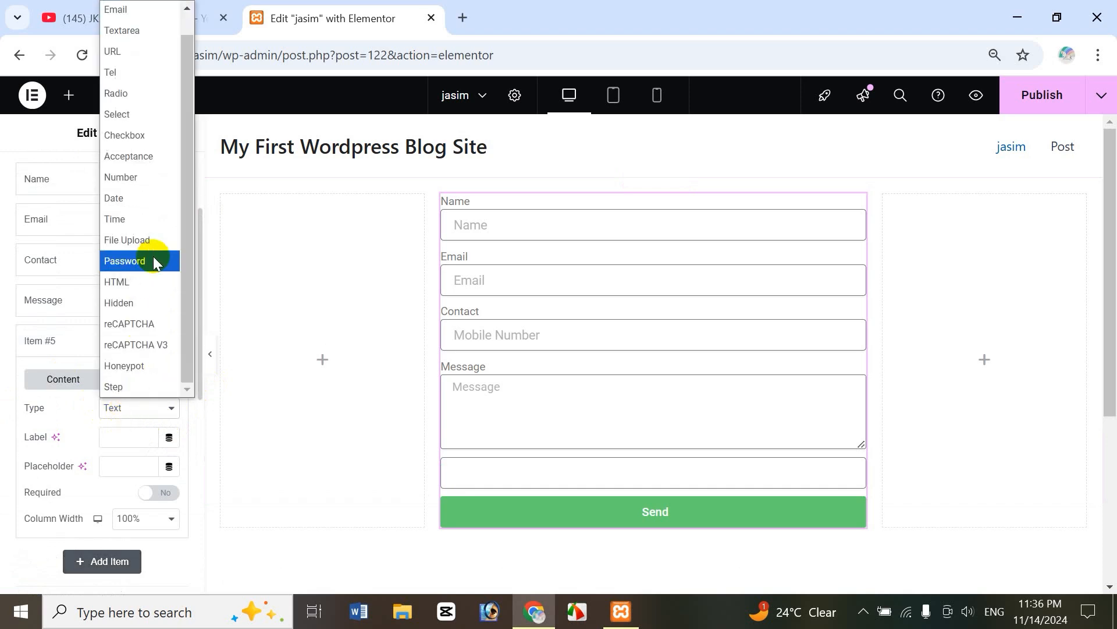
left_click(157, 95)
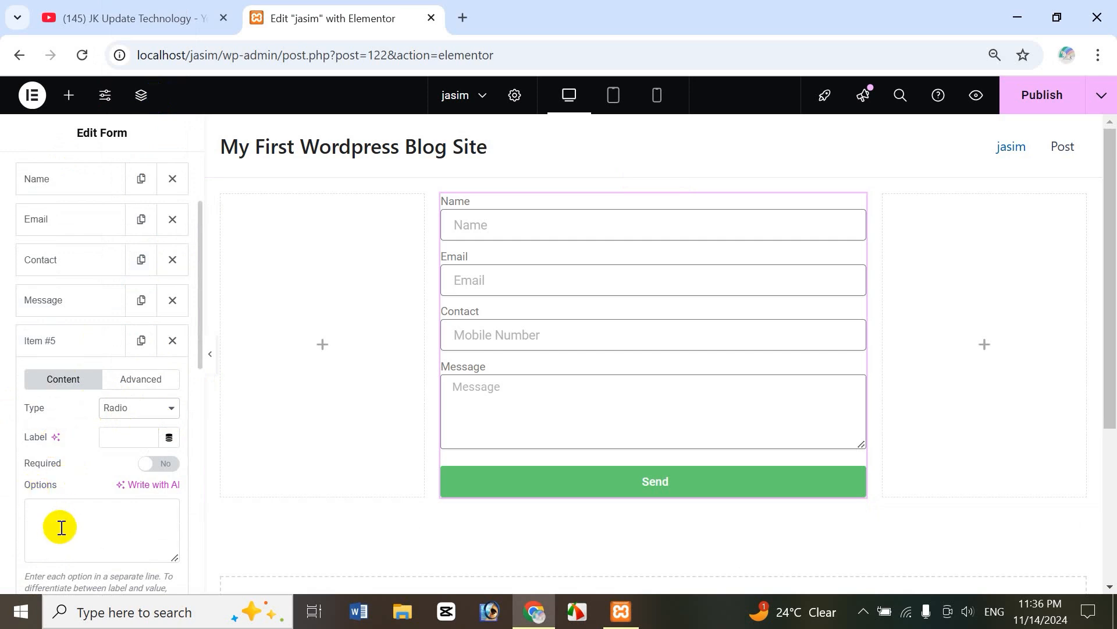
left_click(103, 437)
type("Gender")
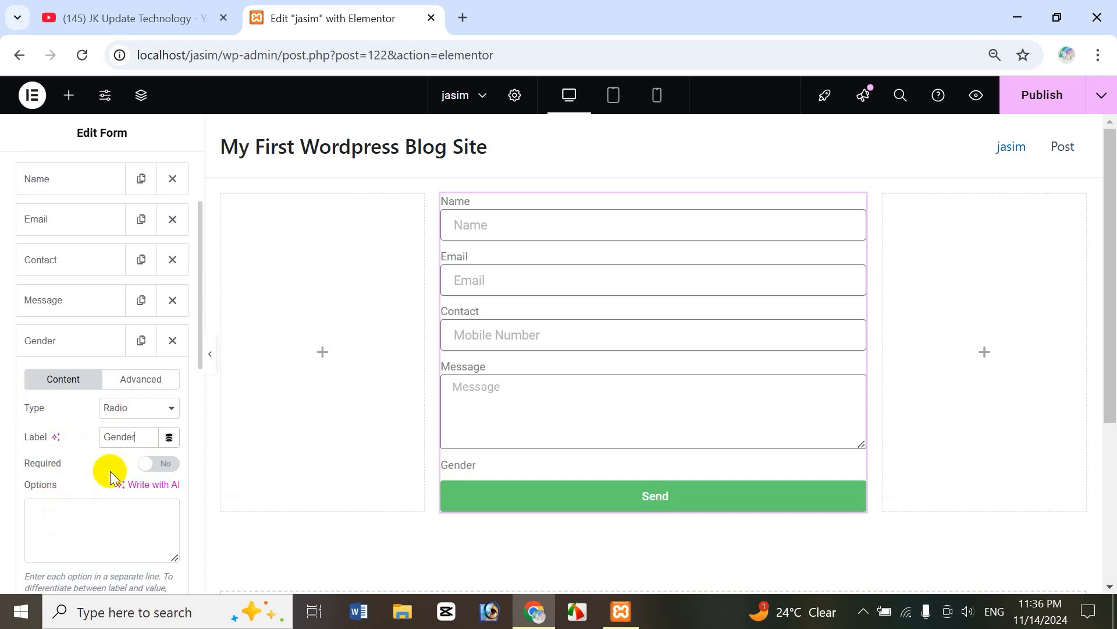
left_click(160, 463)
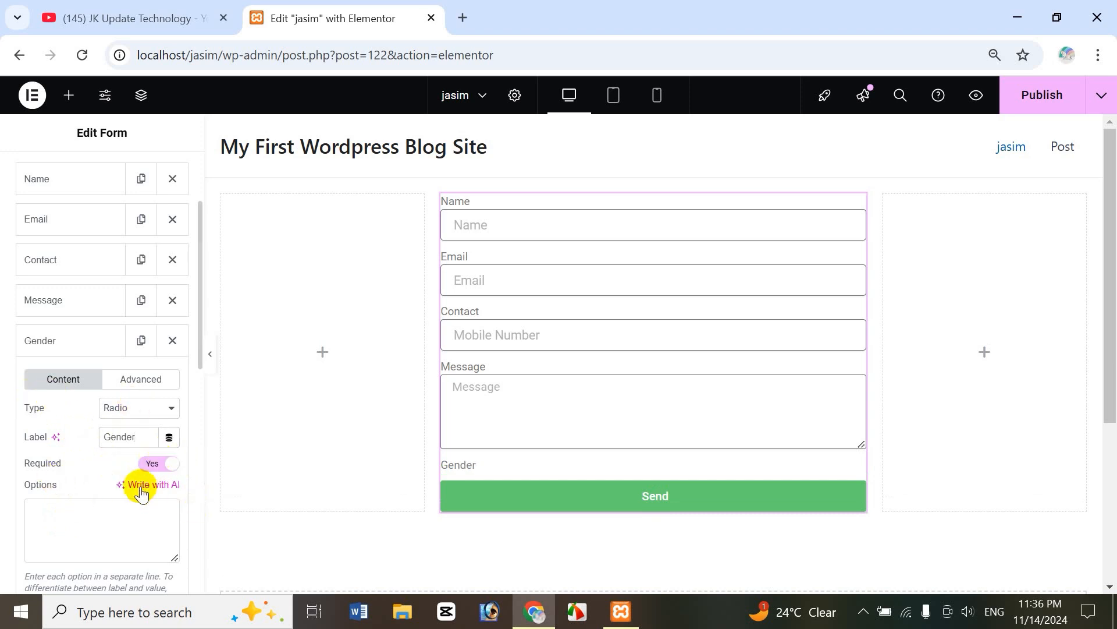
Give the Gender field the options Male, Female and Others, and show them as an inline list
left_click(77, 517)
type("Male")
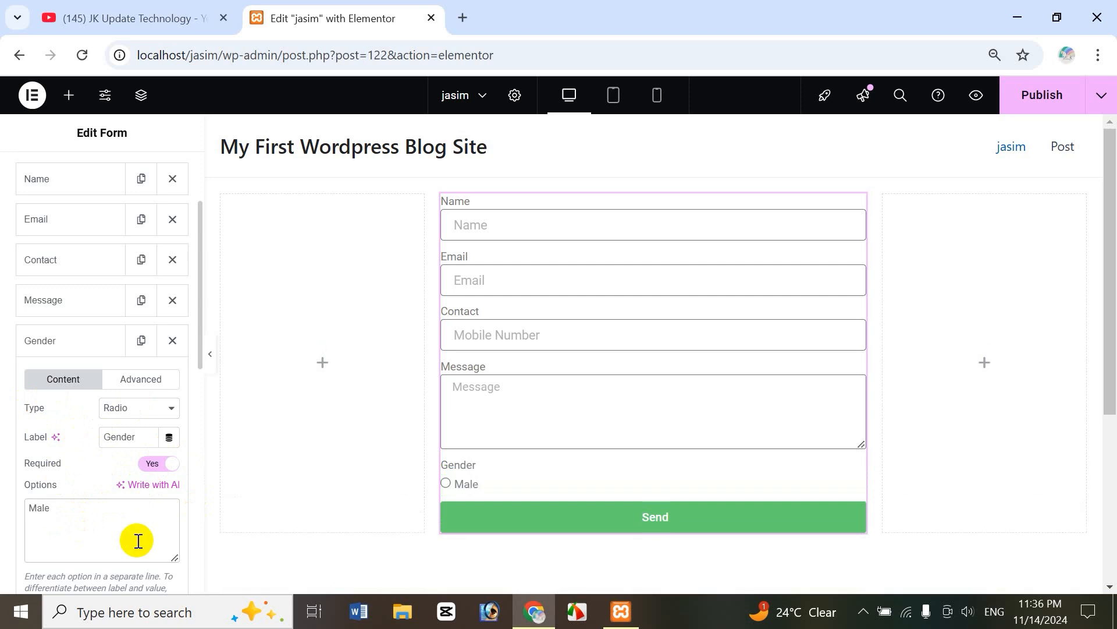
key("Return")
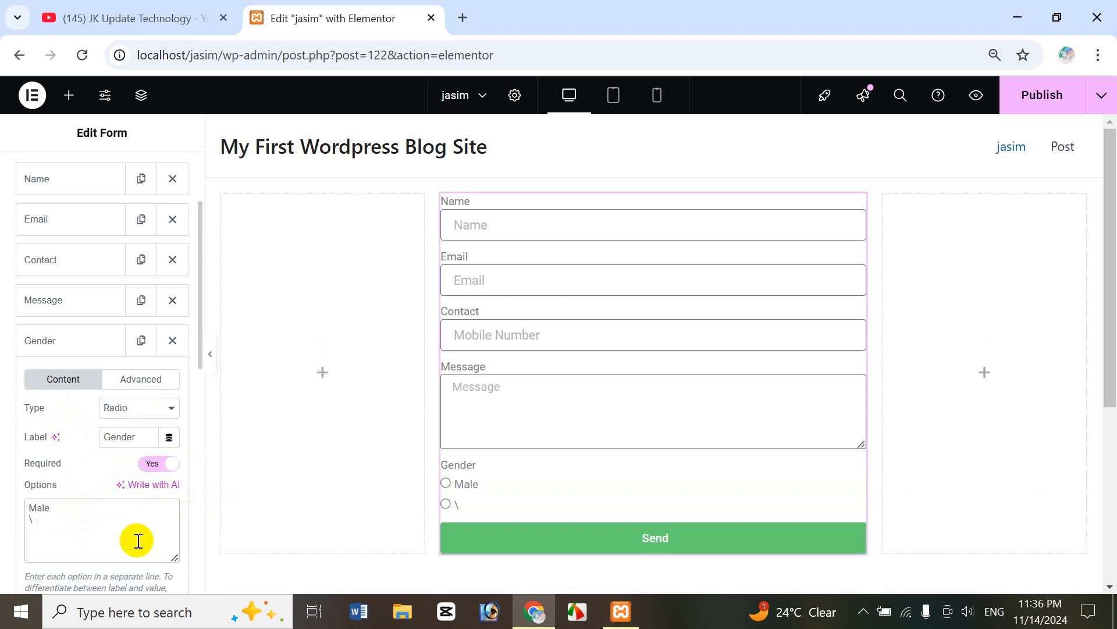
type("Female")
key("Return")
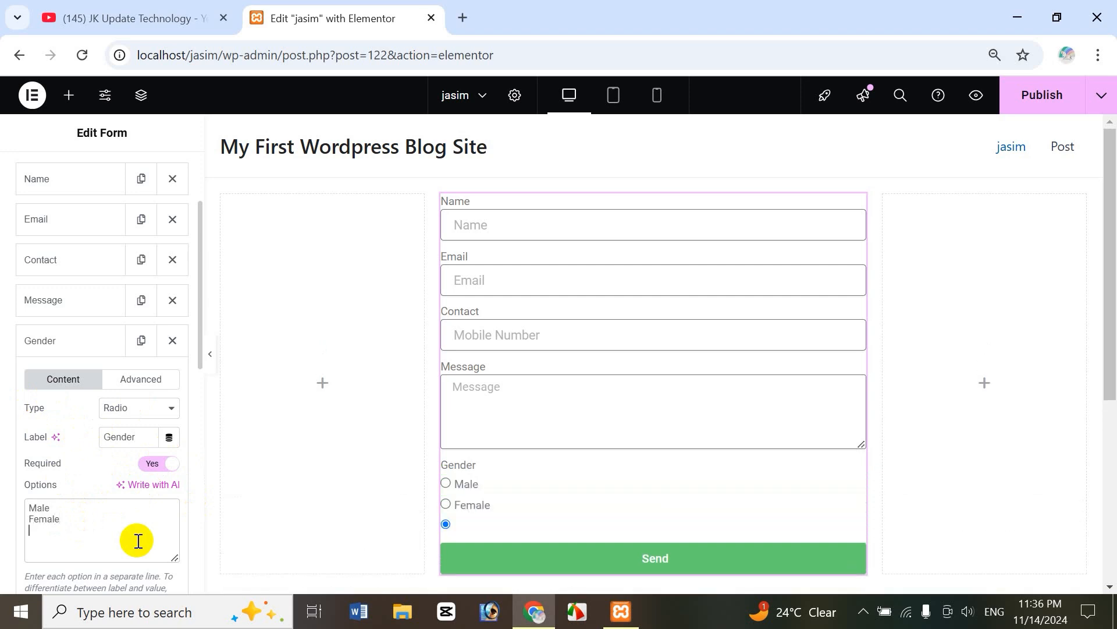
type("Others")
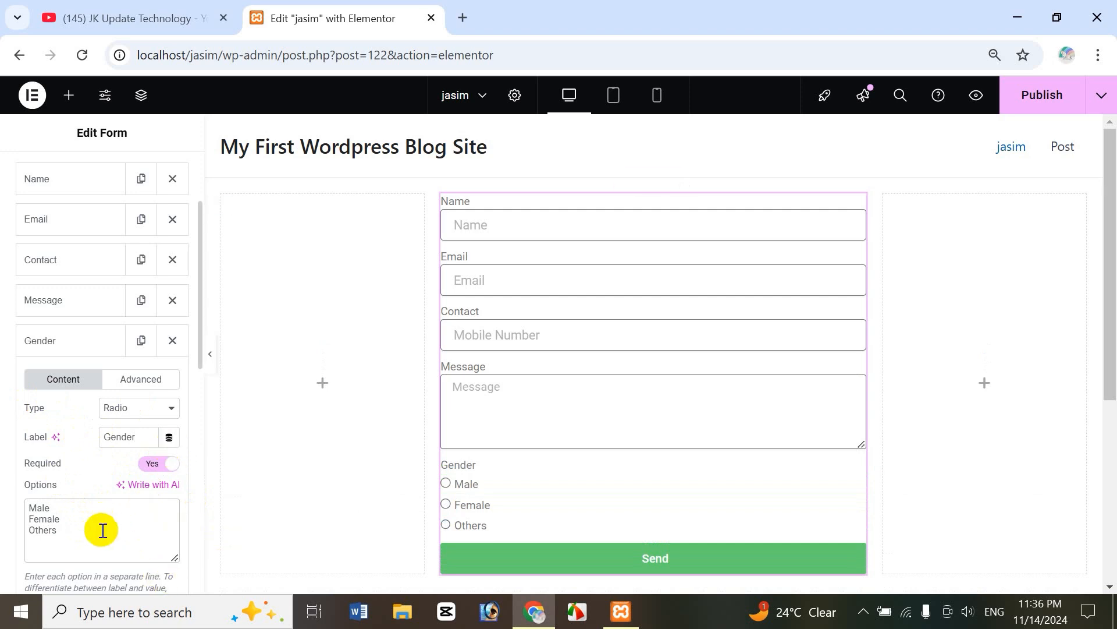
left_click_drag(199, 339, 202, 416)
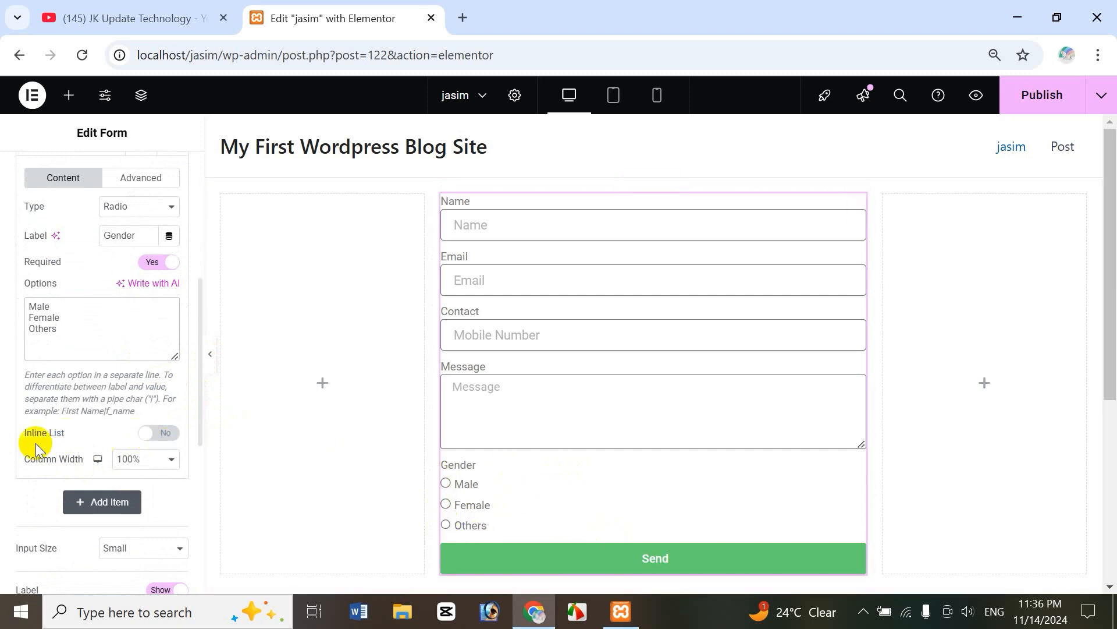
left_click(160, 433)
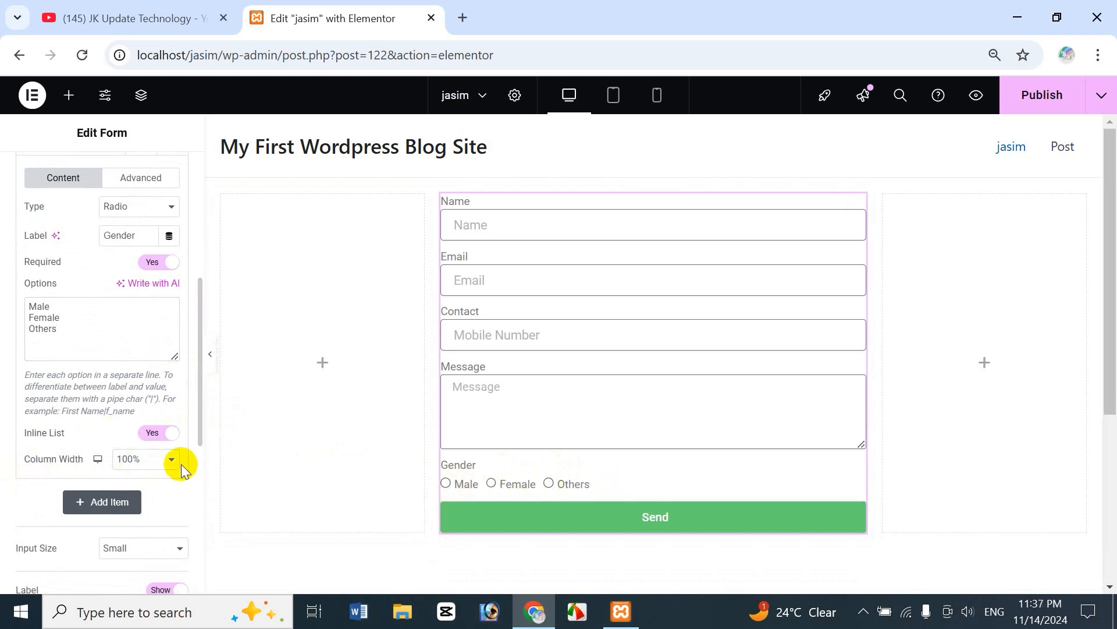
Add another form field after Gender, labelled "Select Your Skill", with the Checkbox type
left_click(115, 518)
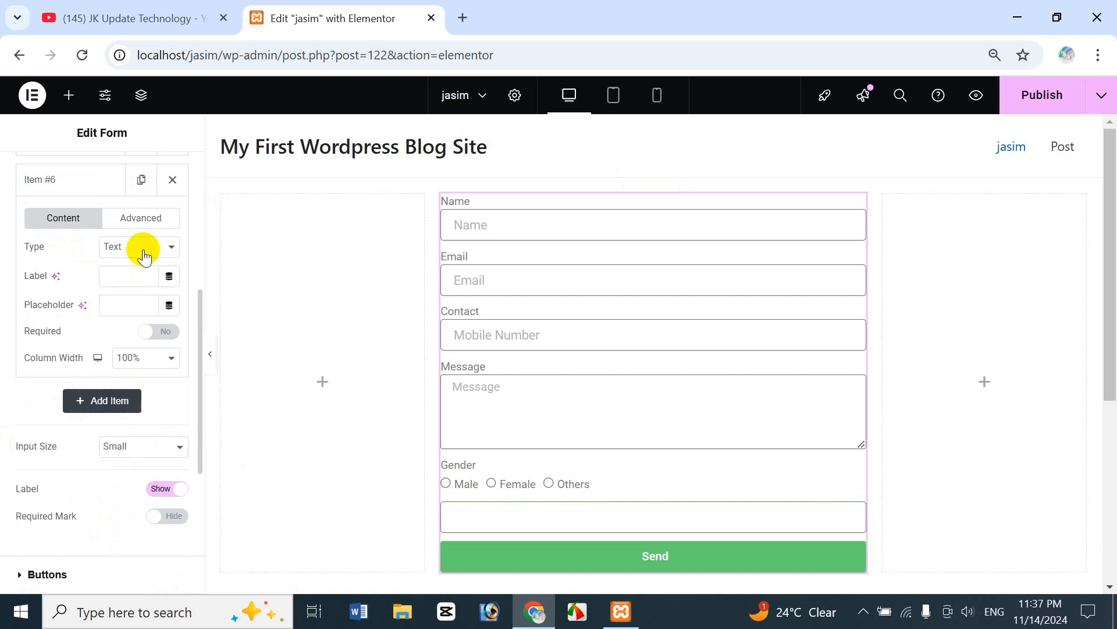
left_click(125, 277)
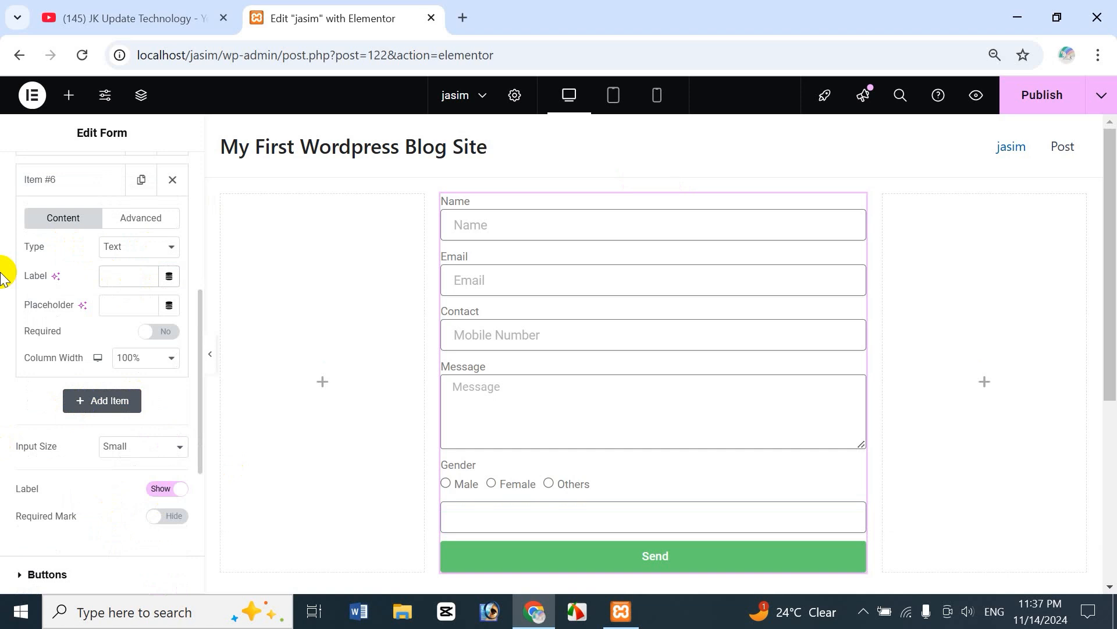
type("Select")
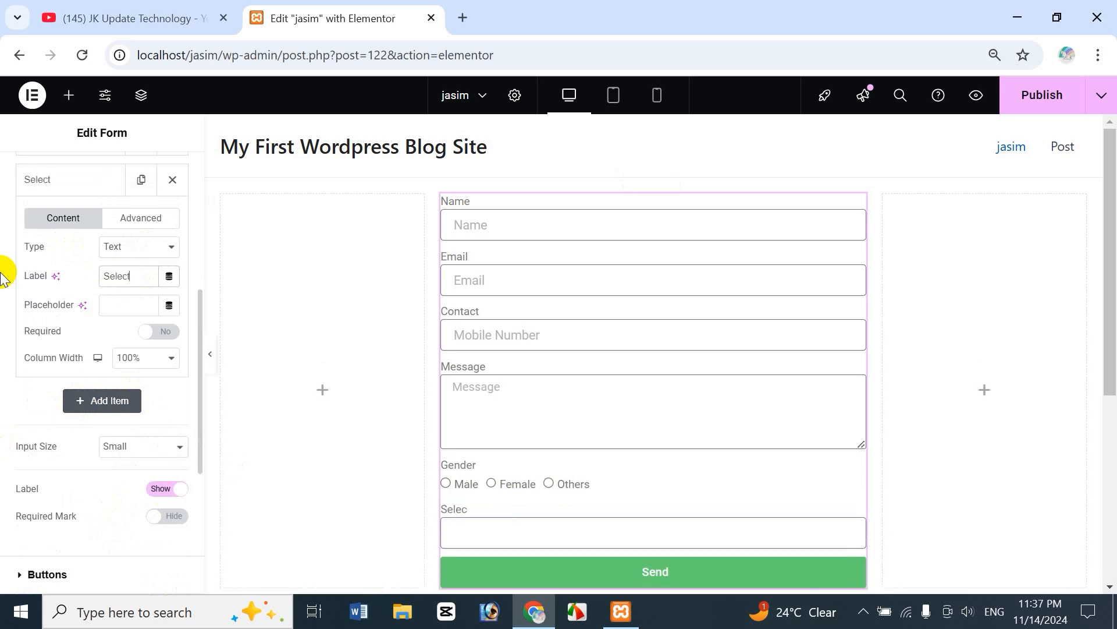
type(" Your Skill")
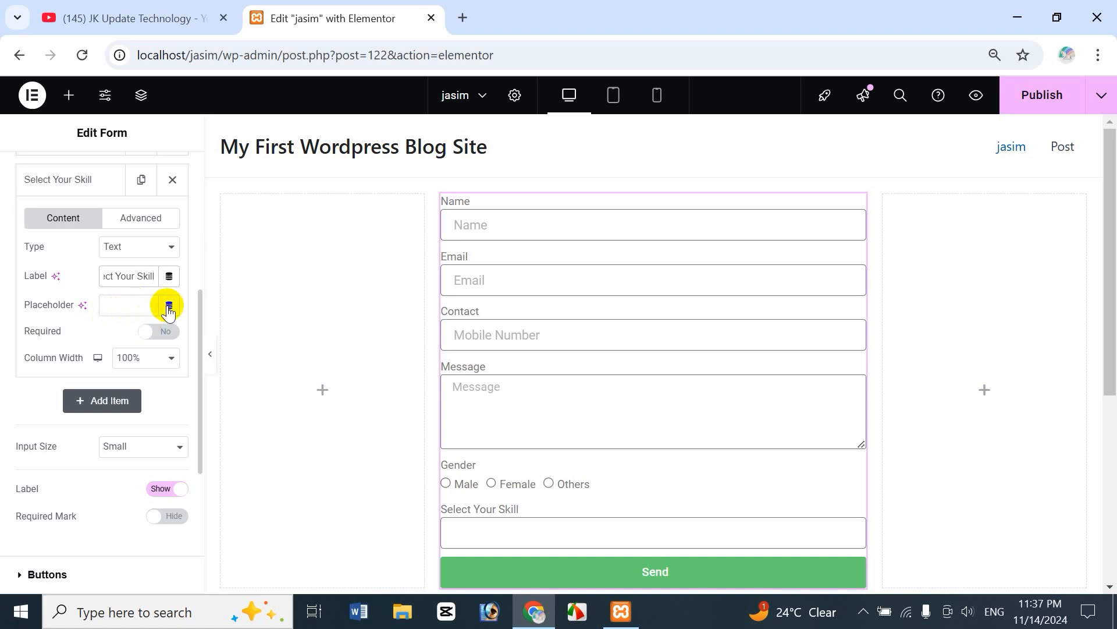
left_click(131, 308)
left_click(139, 251)
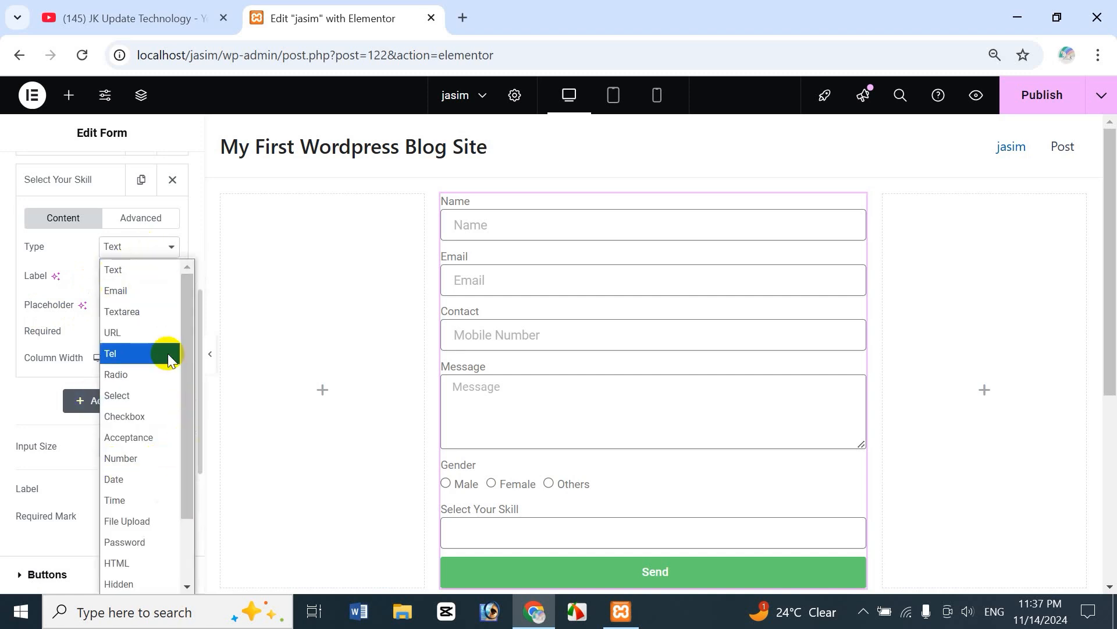
left_click(148, 416)
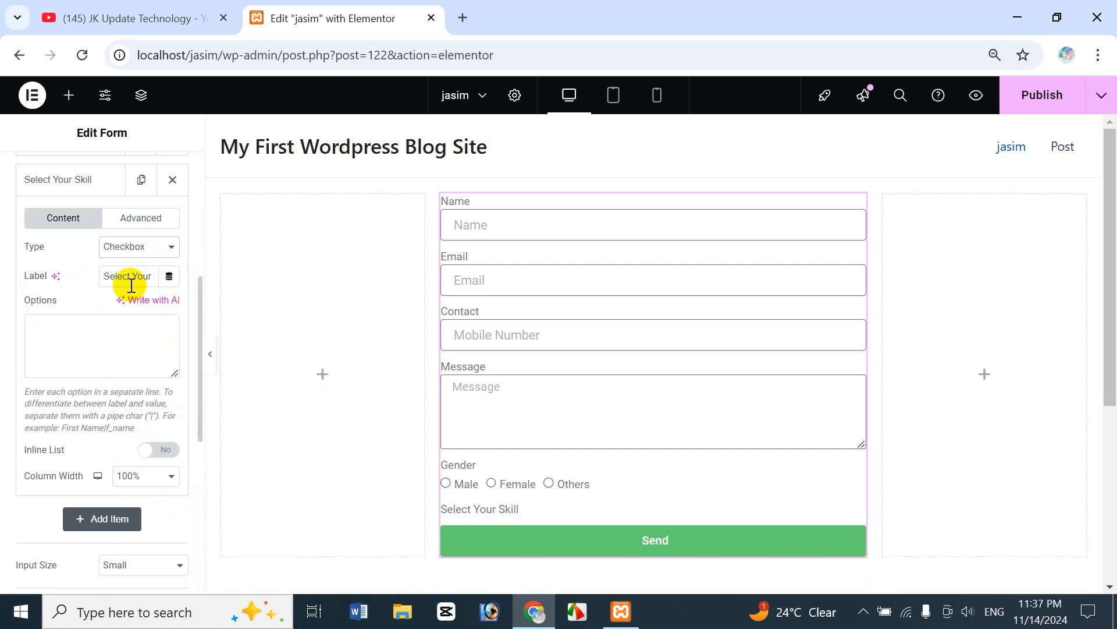
Give the Select Your Skill field the options Wordpress, Php and Photoshop, and show them as an inline list
left_click(46, 336)
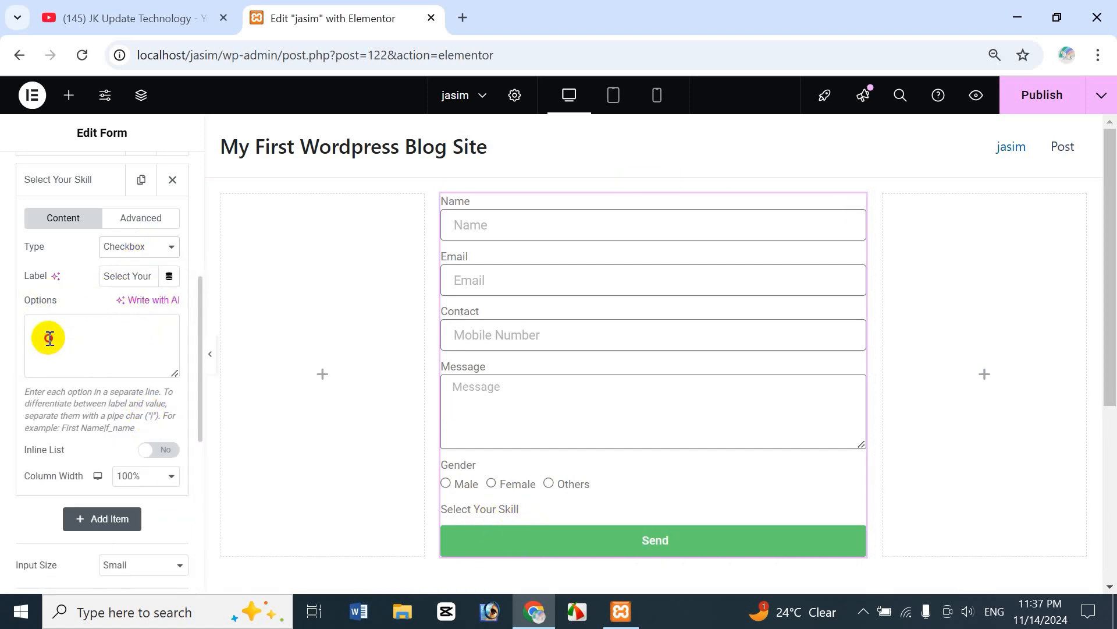
type("Wo")
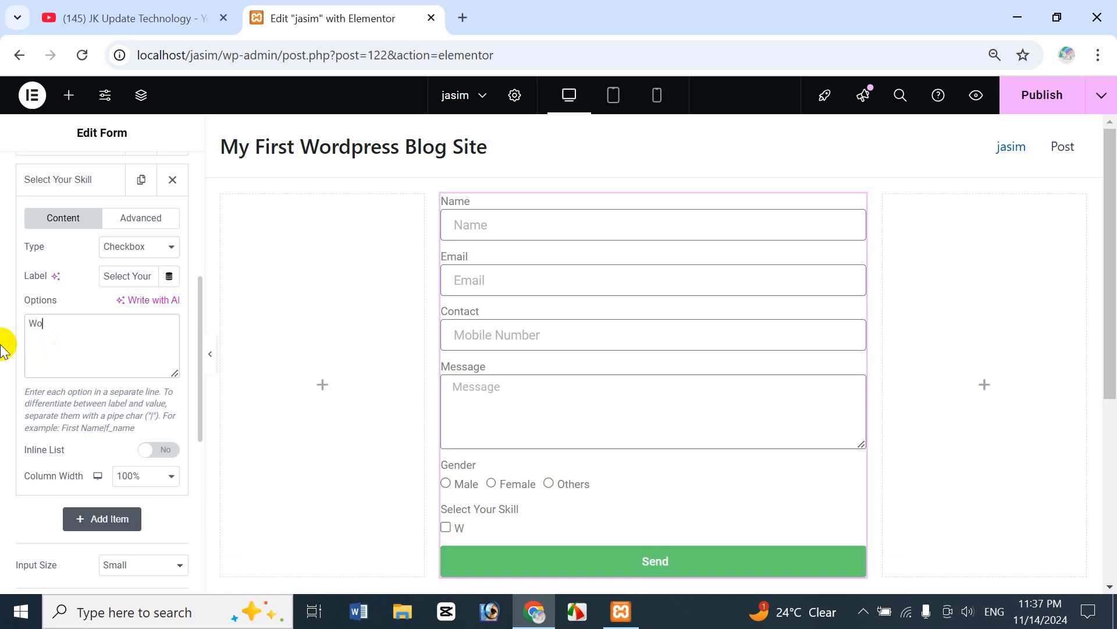
type("rdpress")
key("Return")
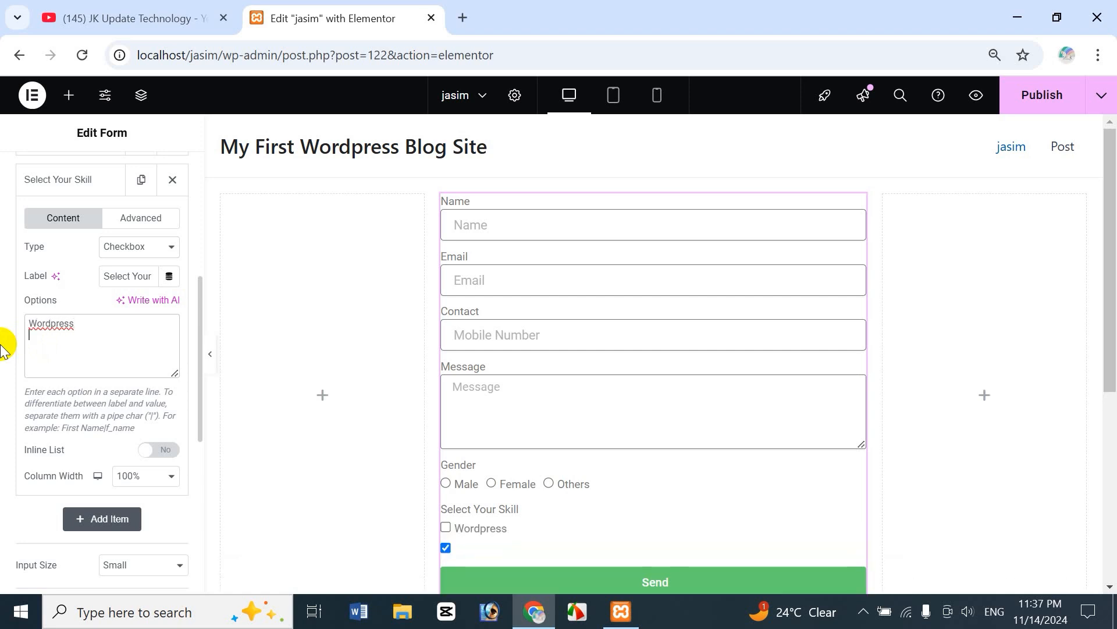
type("Php")
key("Return")
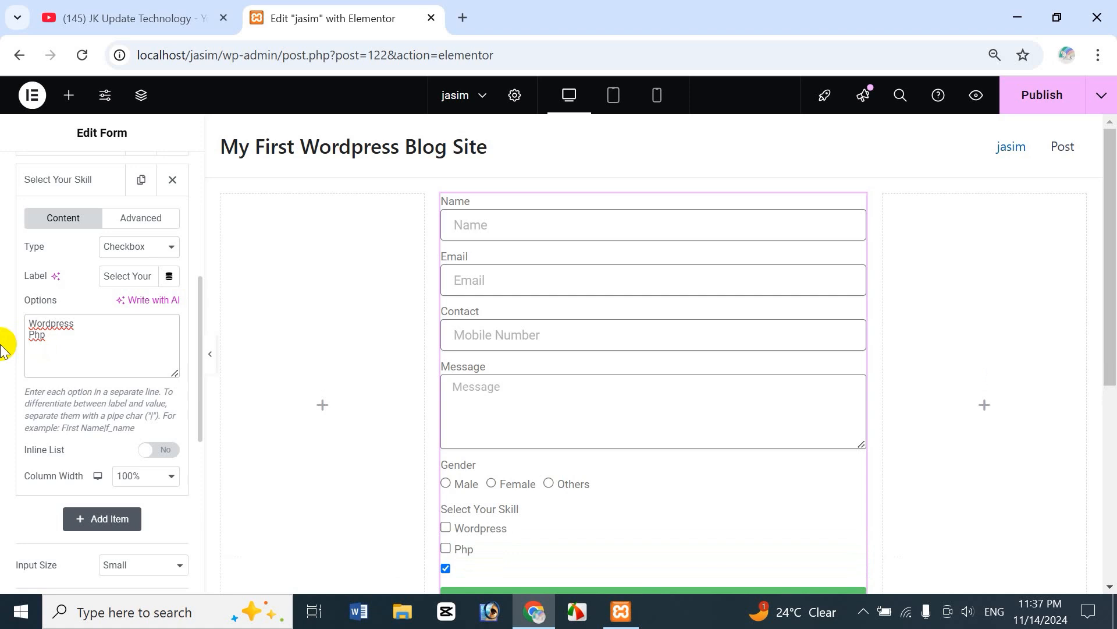
type("Photoshop")
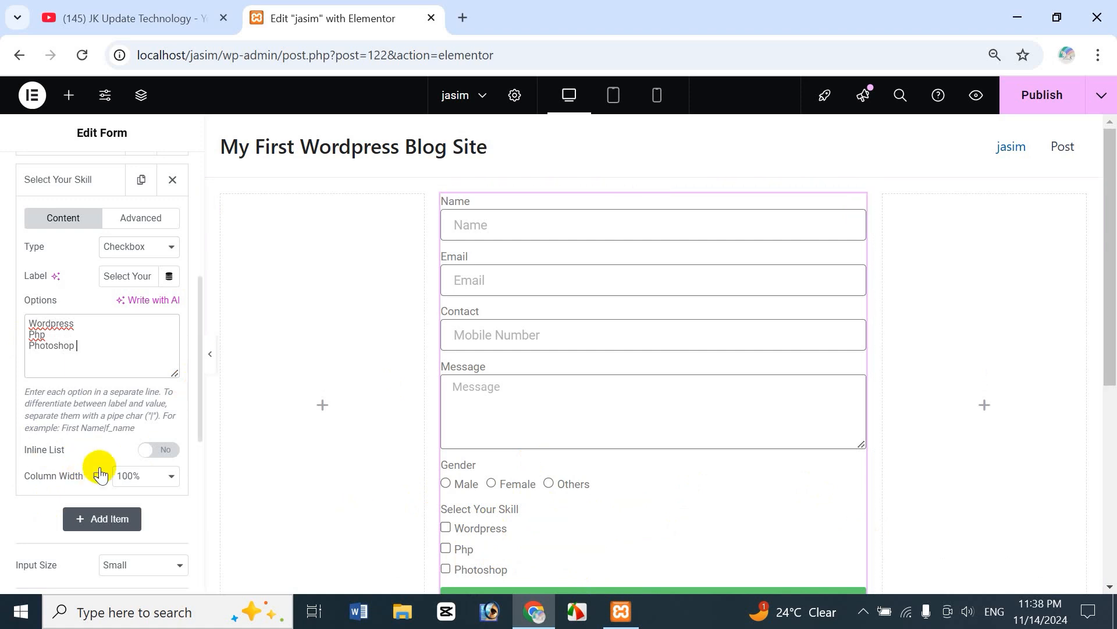
left_click(152, 451)
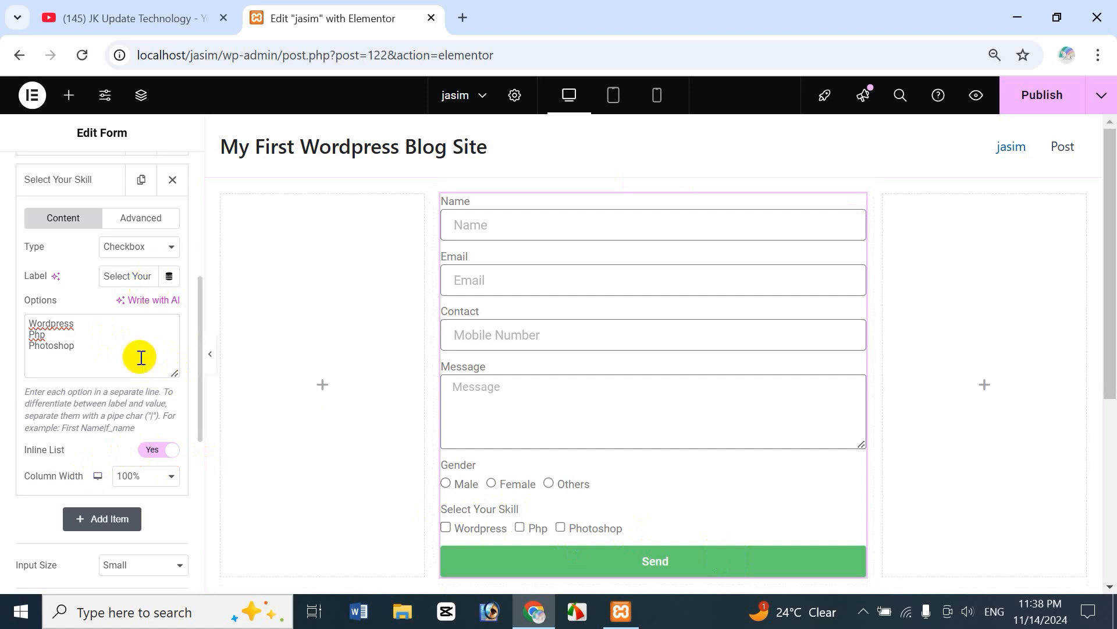
Add a new form field after Select Your Skill and set its type to File Upload
left_click(108, 519)
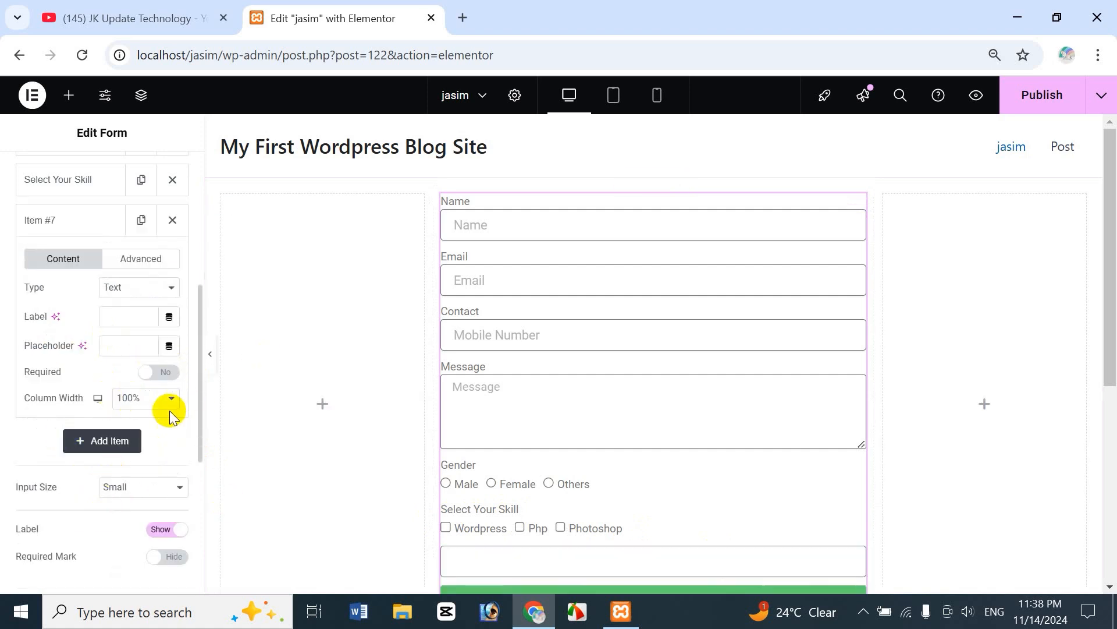
left_click(143, 289)
scroll(128, 558, "down", 1)
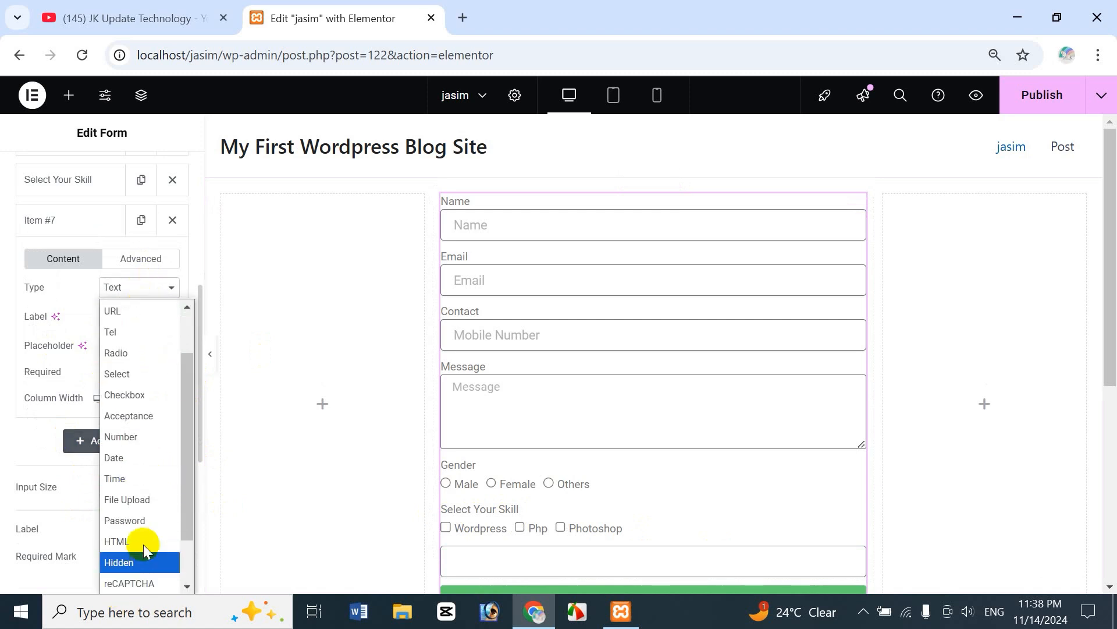
left_click(151, 498)
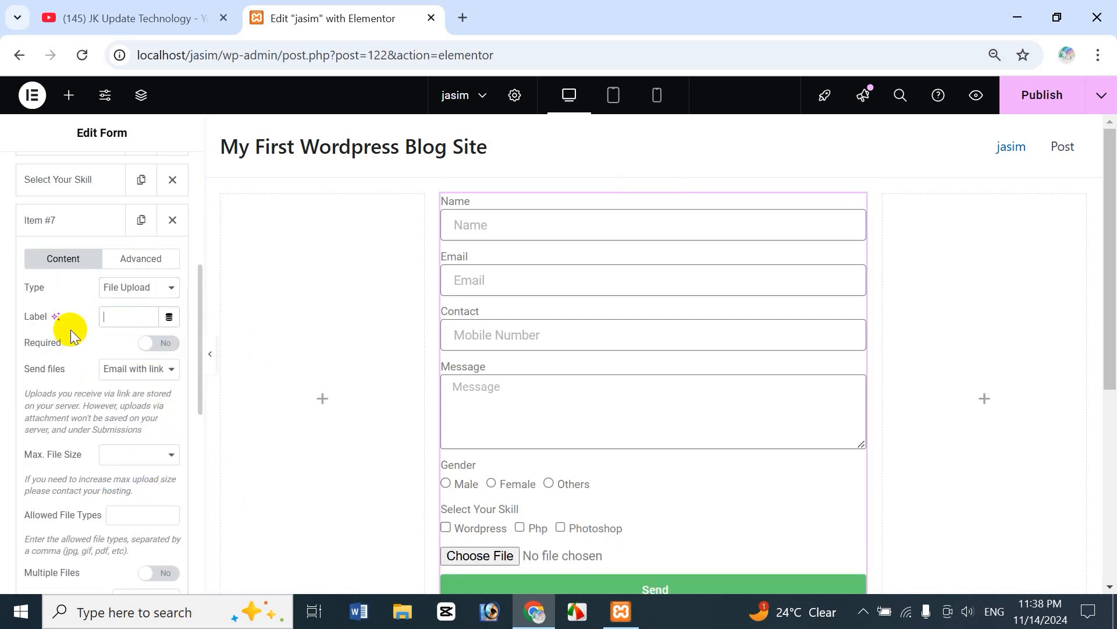
Label the file upload field "Attach Your Imafge" and make it required
type("Attach Y")
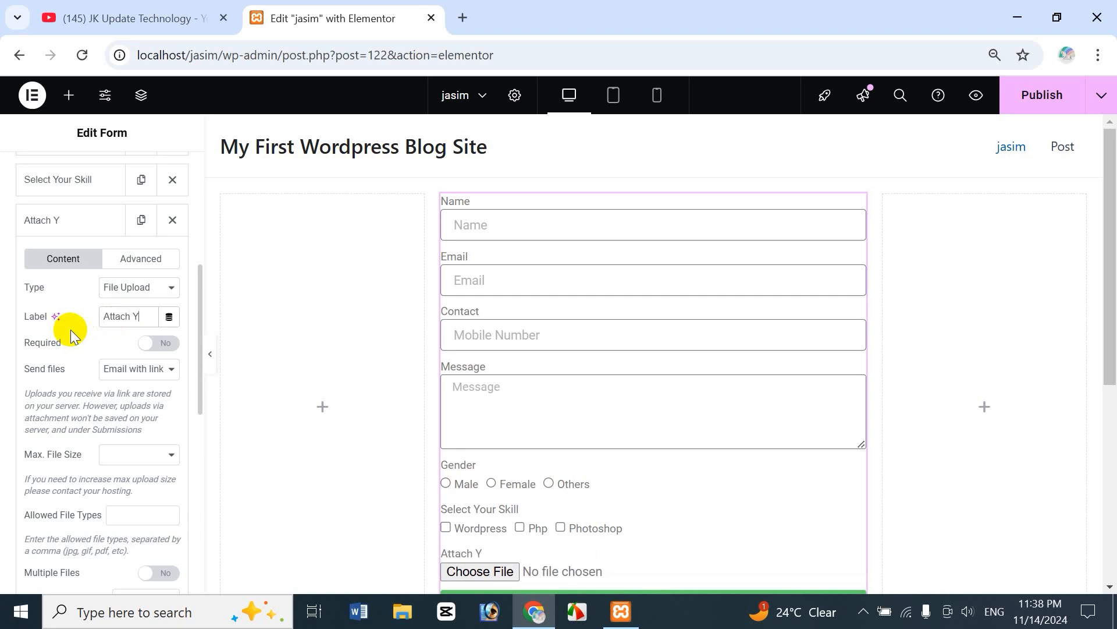
type("our Imafge")
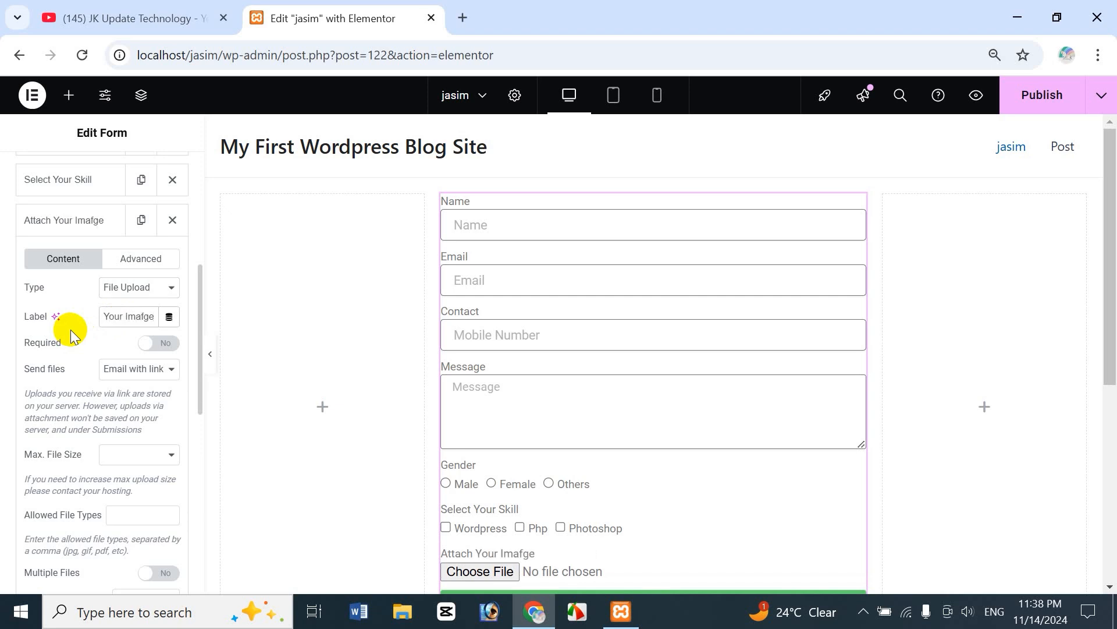
key("BackSpace")
key("BackSpace")
type("ge")
left_click(152, 345)
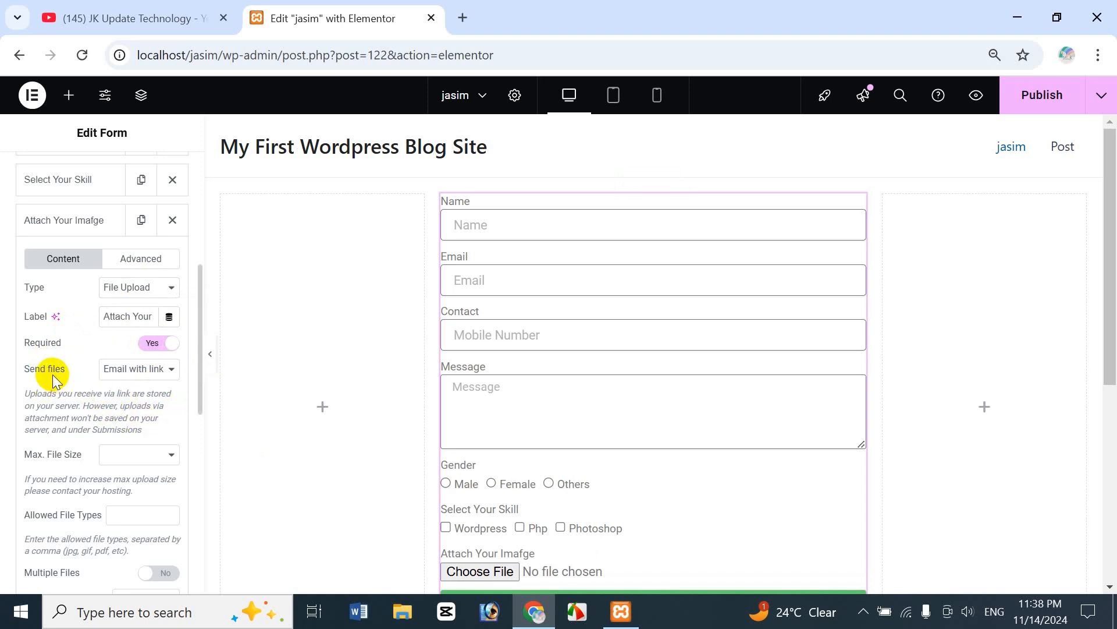
Set the upload field to send files as Email with attachment and limit the maximum file size to 5MB
left_click(171, 370)
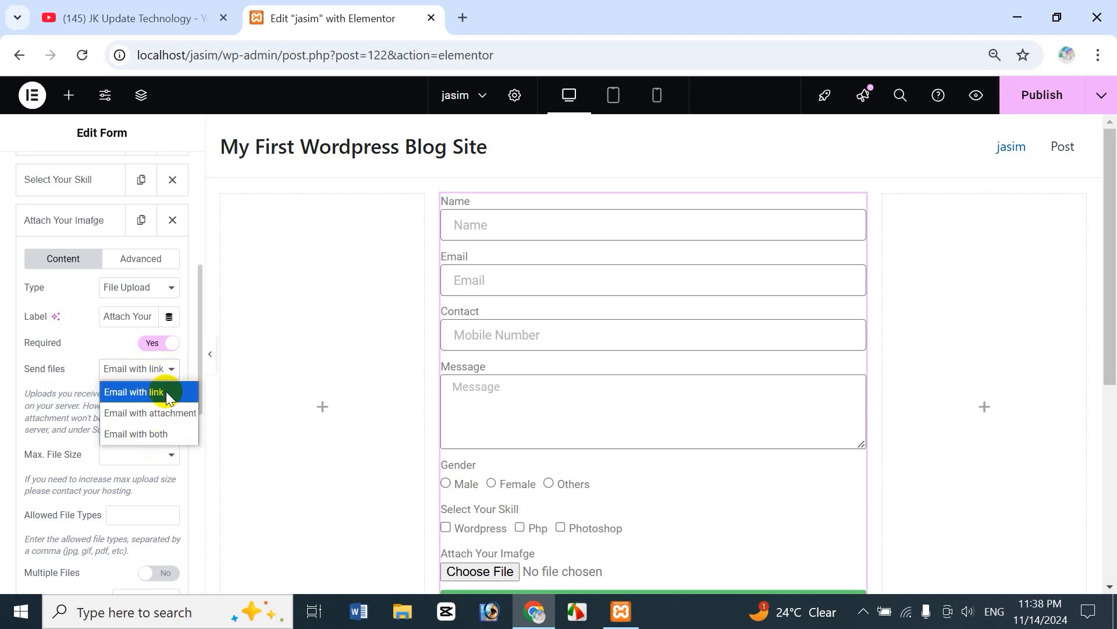
left_click(173, 414)
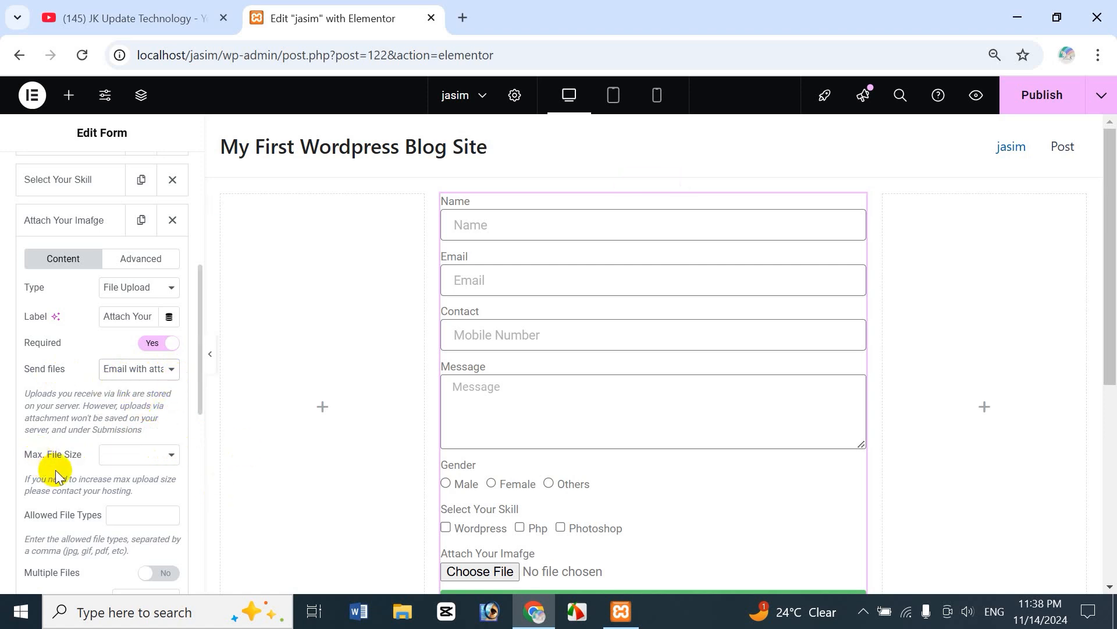
left_click(149, 459)
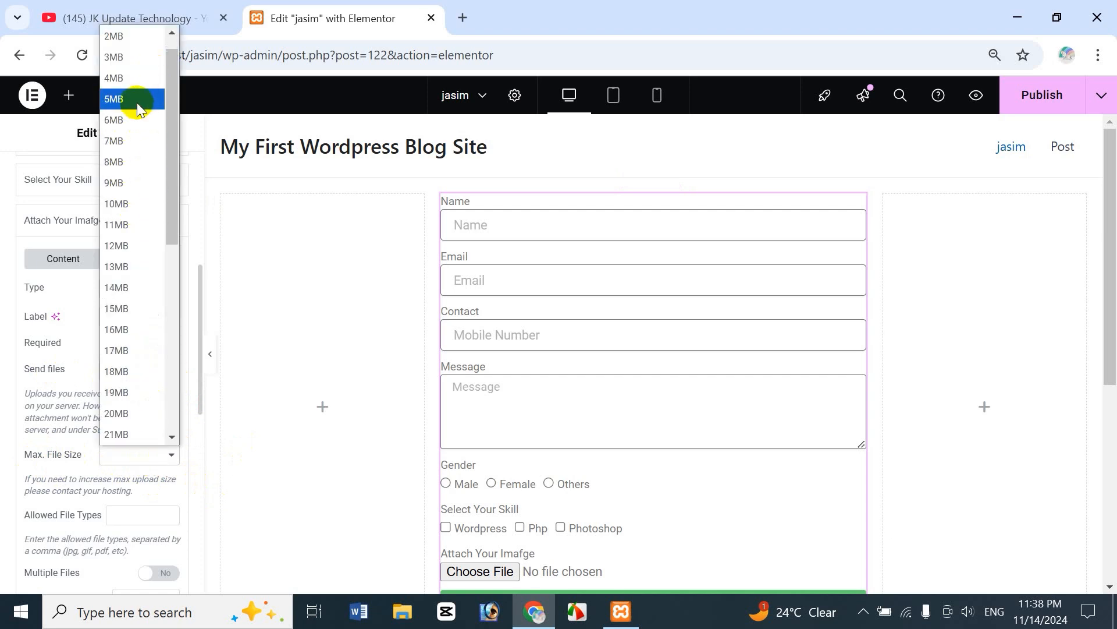
left_click(137, 102)
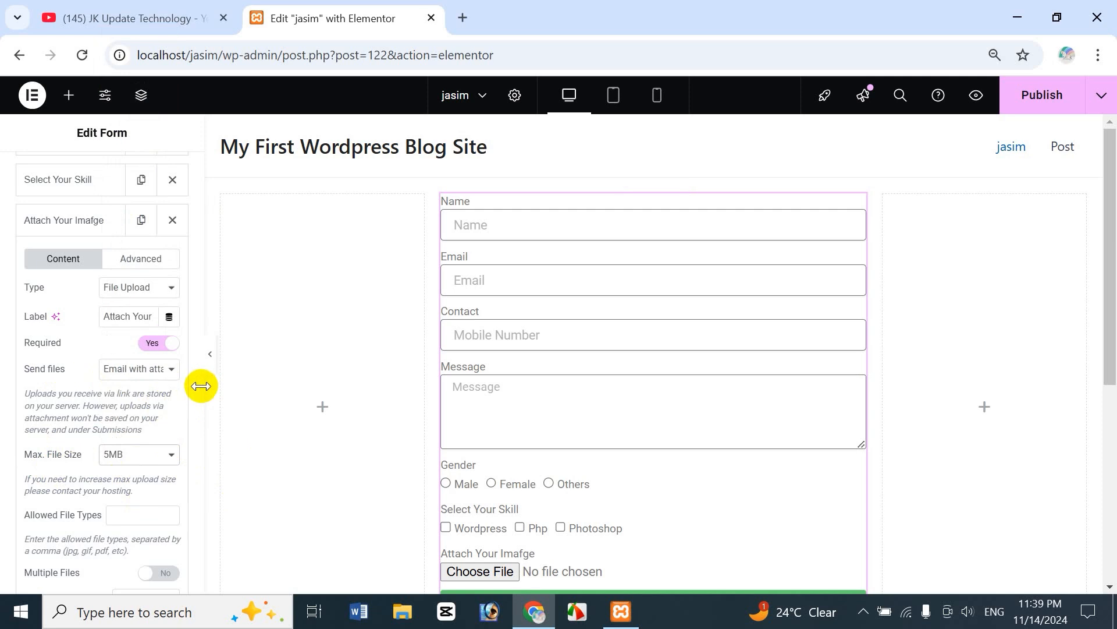
Restrict the upload field's allowed file types to jpeg, png, jpg and keep multiple files disabled
left_click_drag(196, 386, 204, 441)
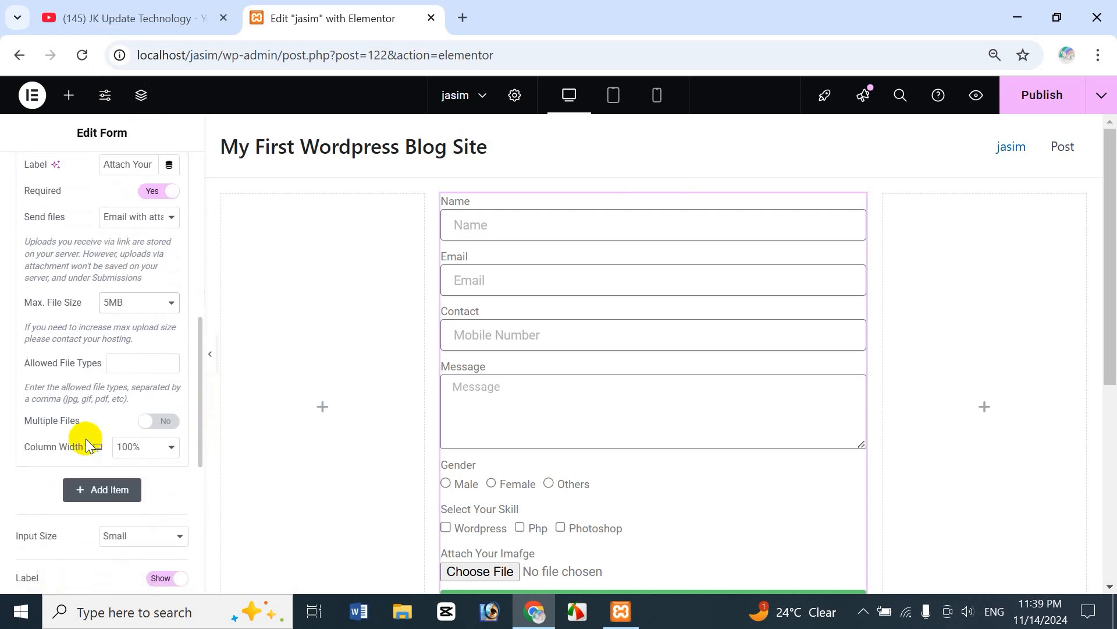
left_click(129, 366)
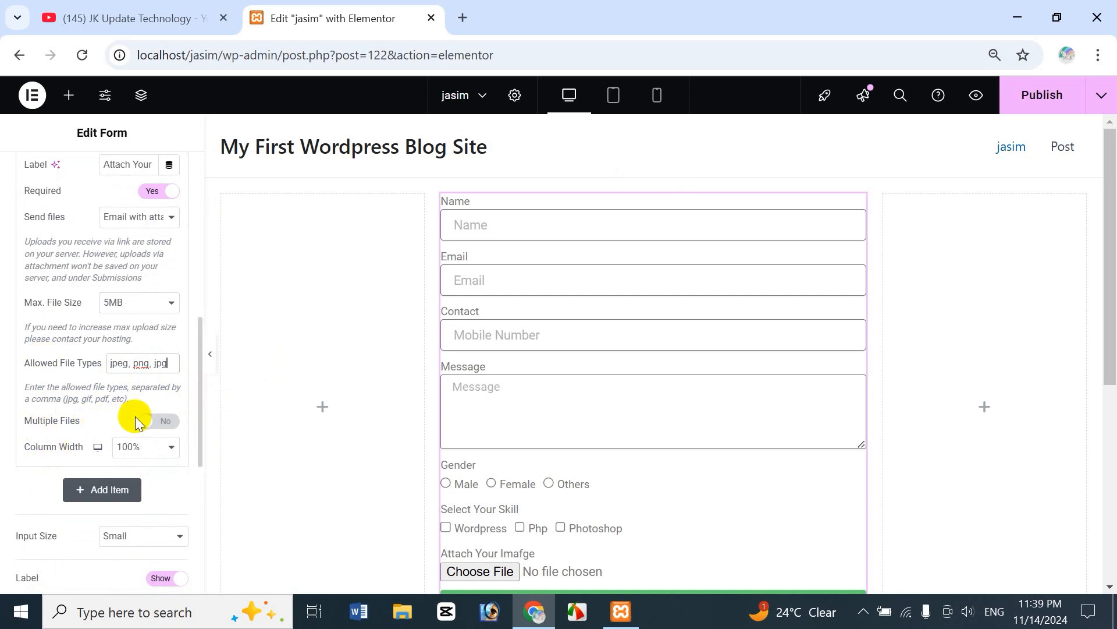
left_click(170, 412)
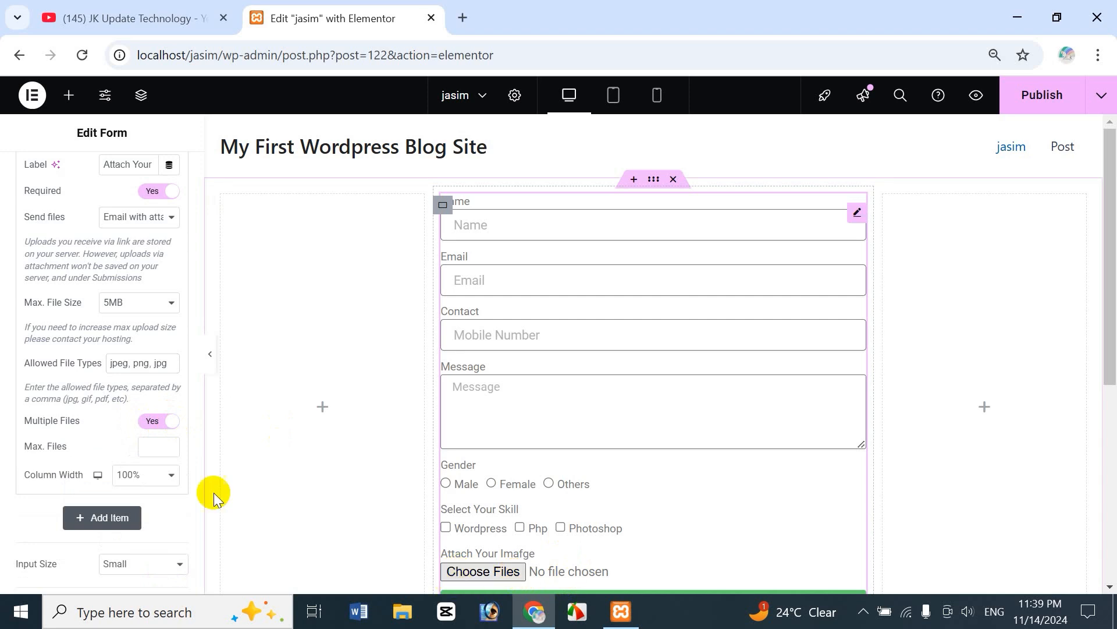
left_click(156, 424)
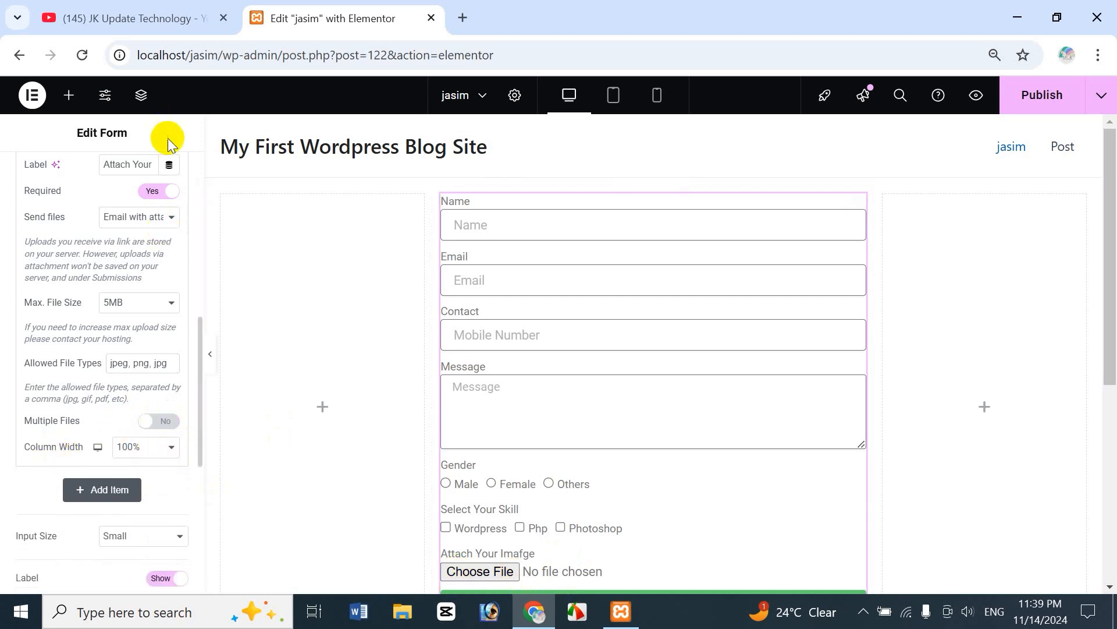
Add a new form field after the image upload field and set its type to Acceptance
left_click_drag(200, 329, 196, 293)
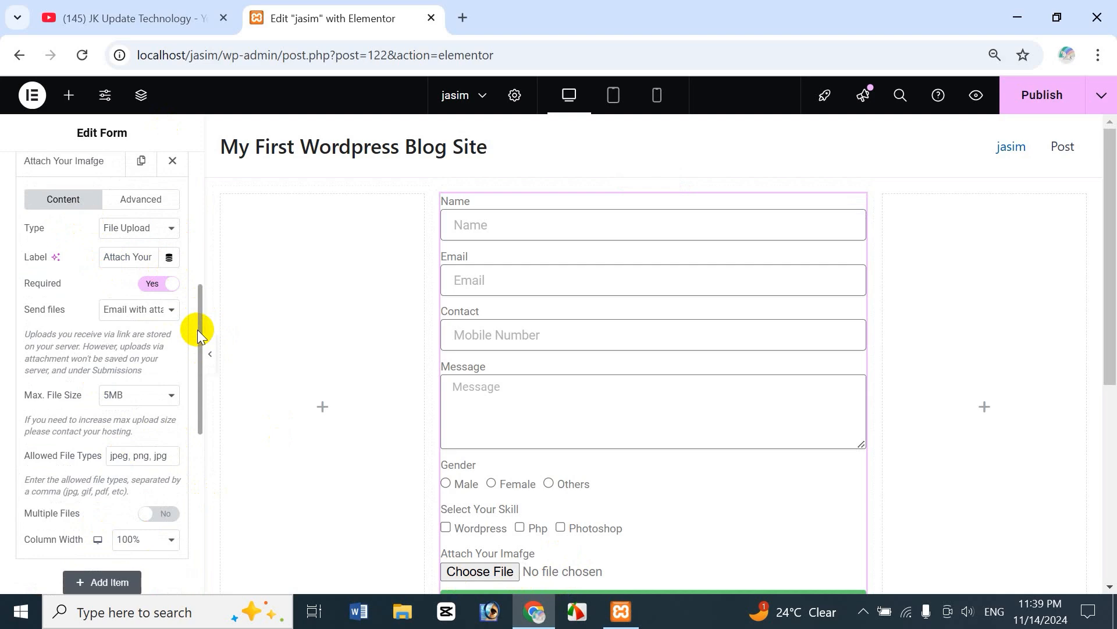
scroll(197, 330, "down", 8)
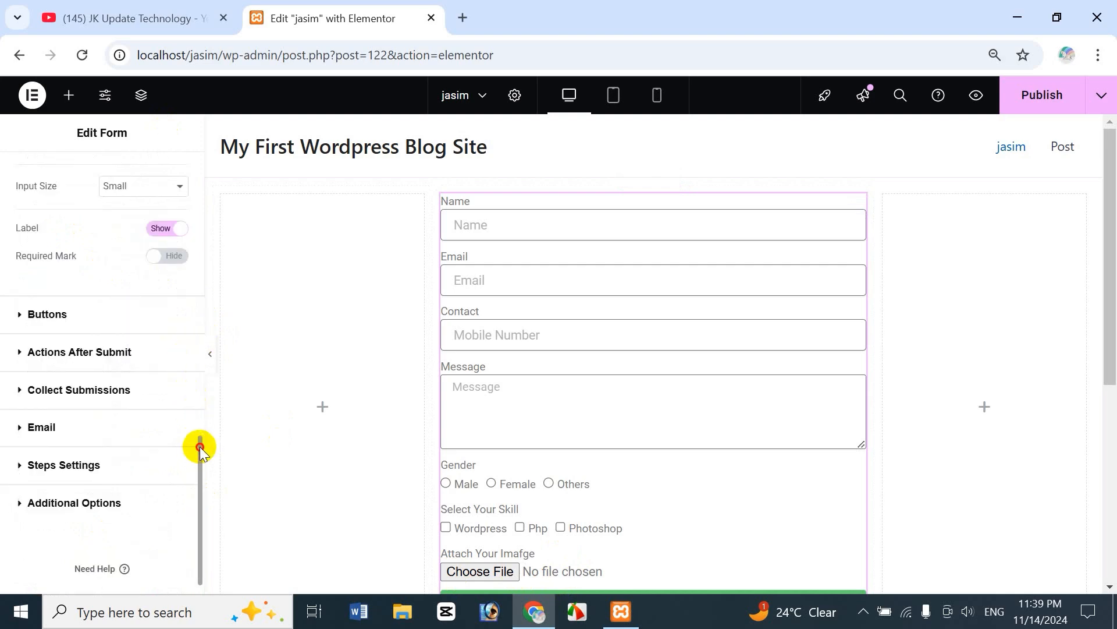
scroll(200, 446, "up", 7)
scroll(142, 295, "down", 3)
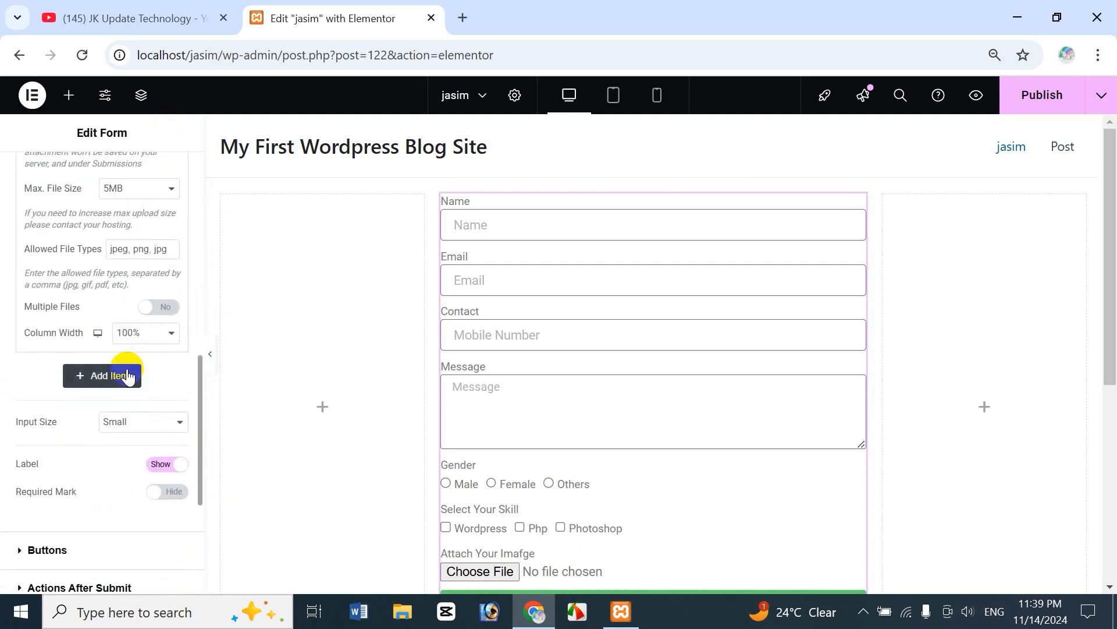
scroll(201, 408, "down", 3)
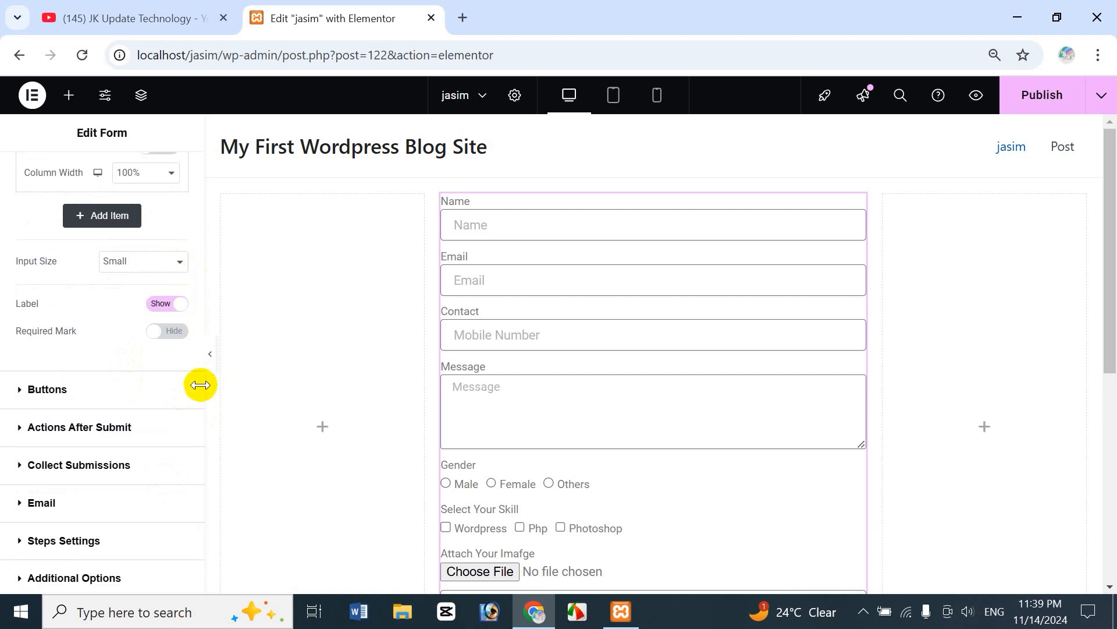
left_click_drag(201, 400, 153, 261)
scroll(140, 291, "down", 1)
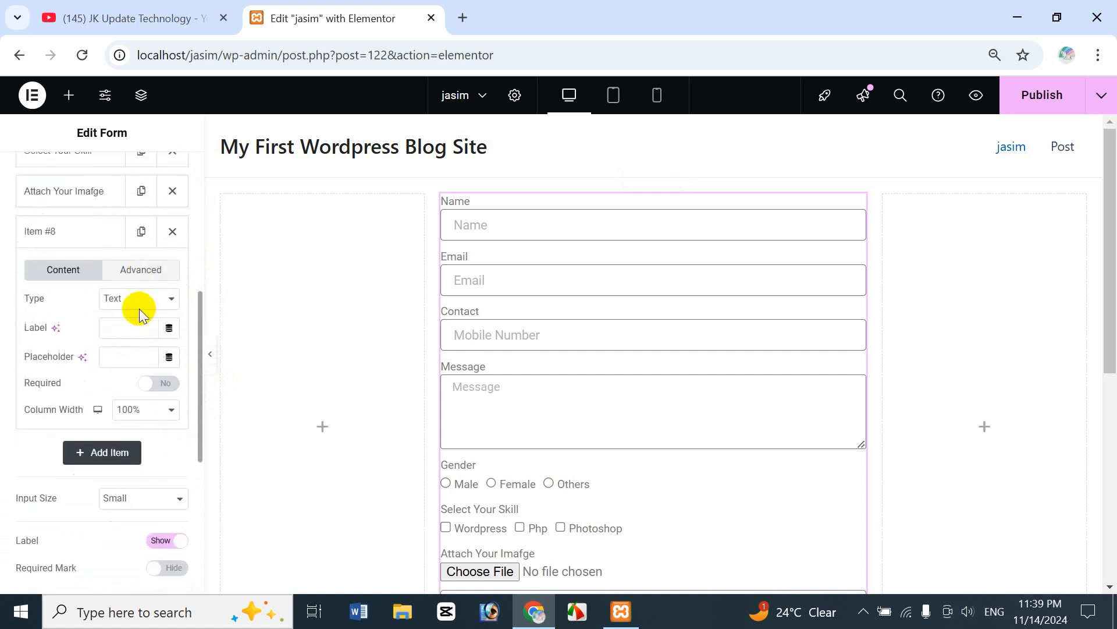
left_click(143, 305)
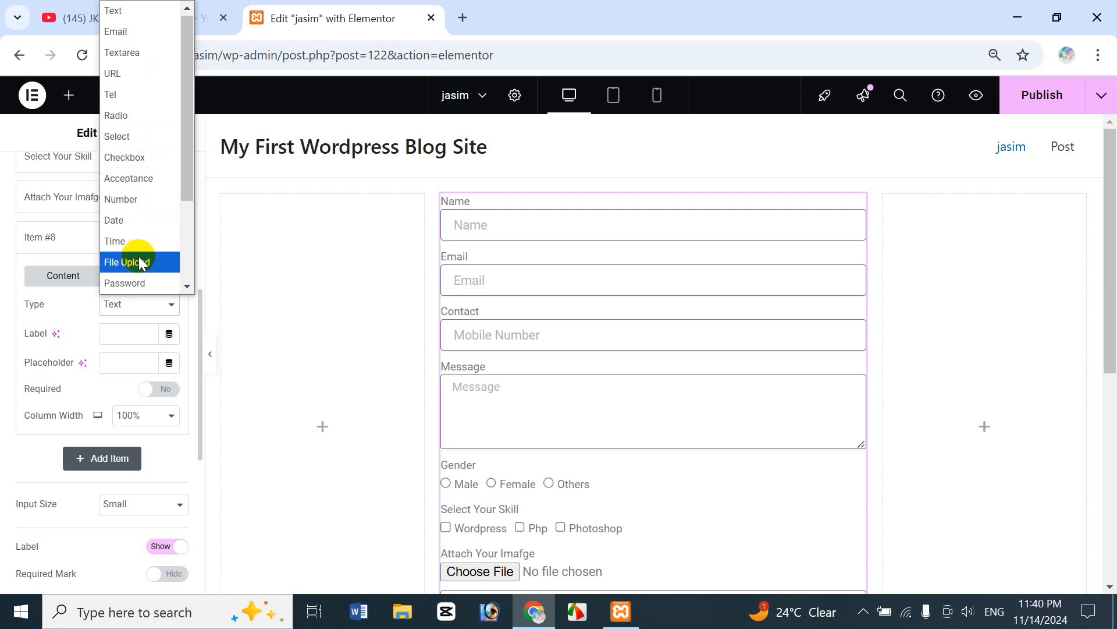
left_click(131, 176)
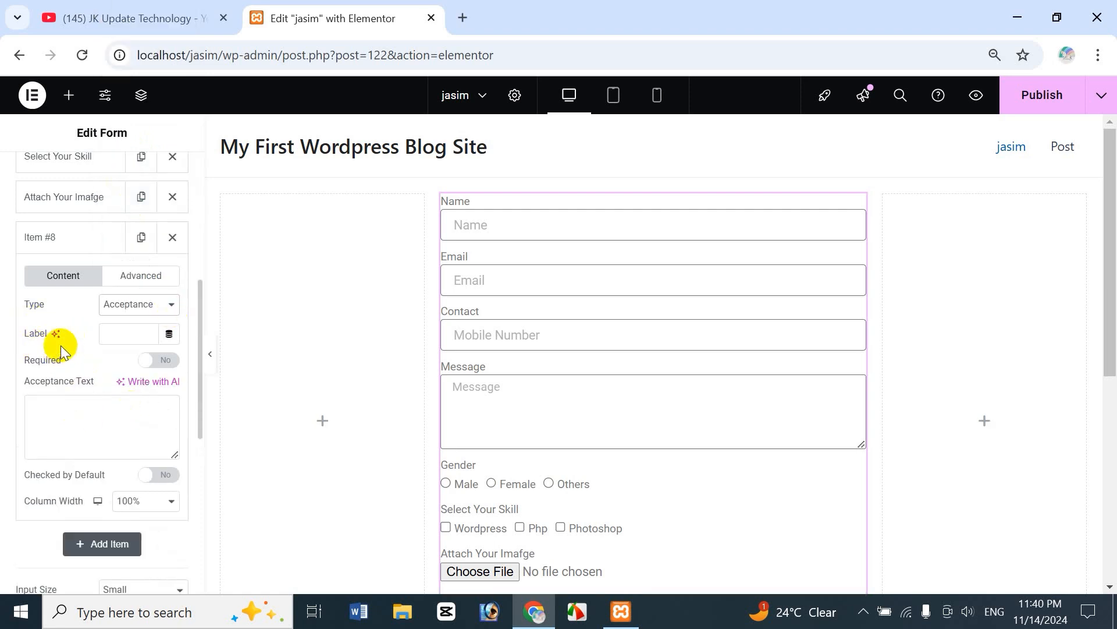
Label the acceptance field "Agree", set its acceptance text to "I ageee with arguments", and collapse the field's settings
left_click(110, 333)
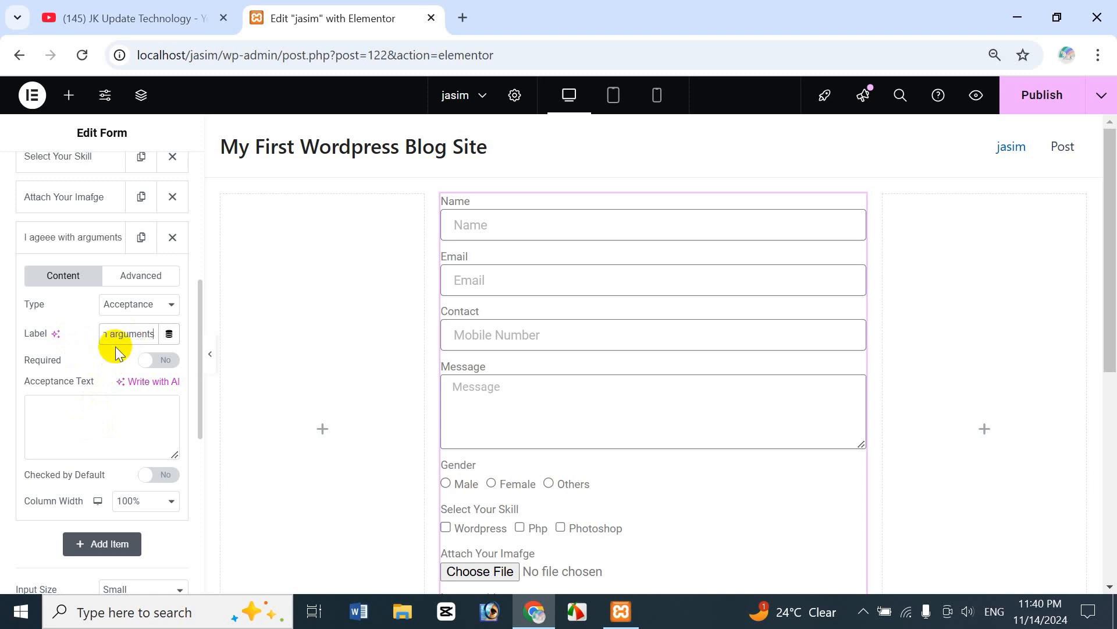
key("ctrl+a")
key("ctrl+c")
key("BackSpace")
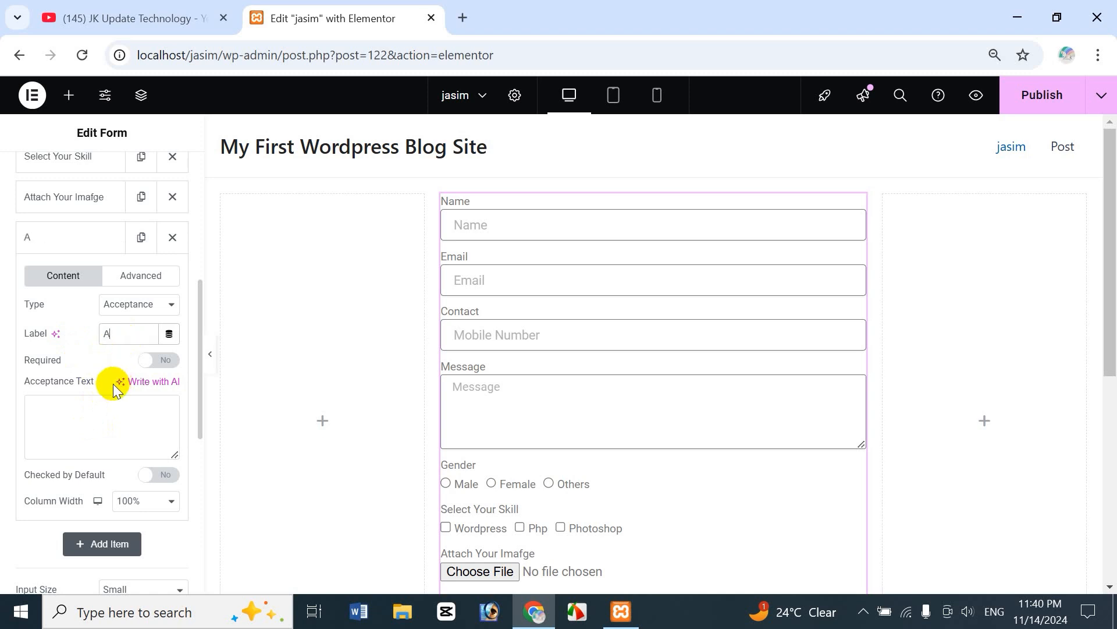
left_click(71, 429)
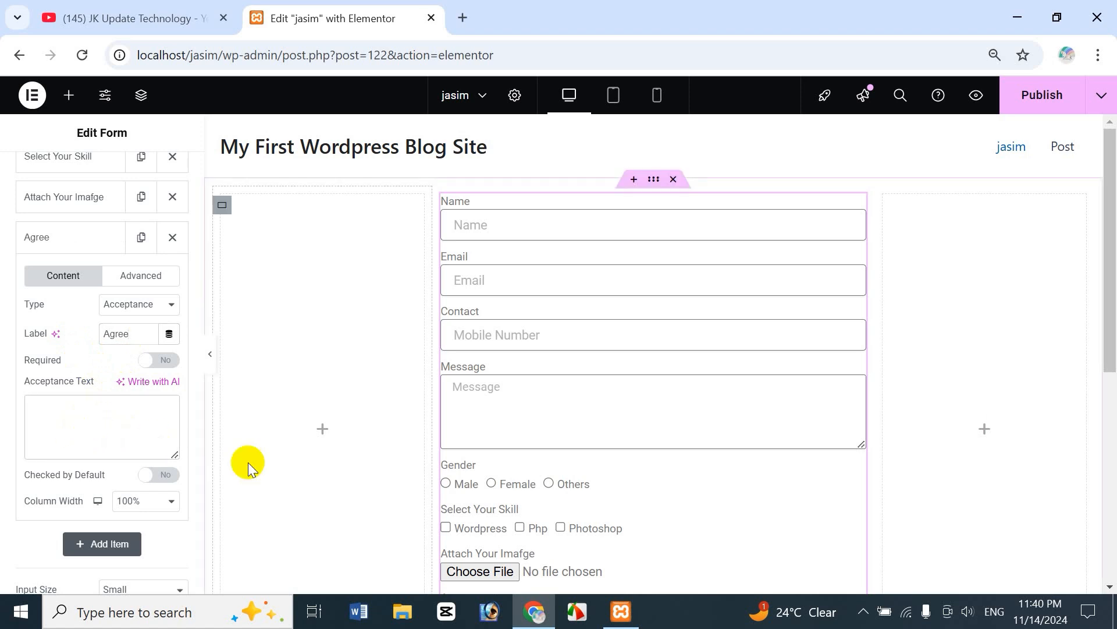
key("ctrl+v")
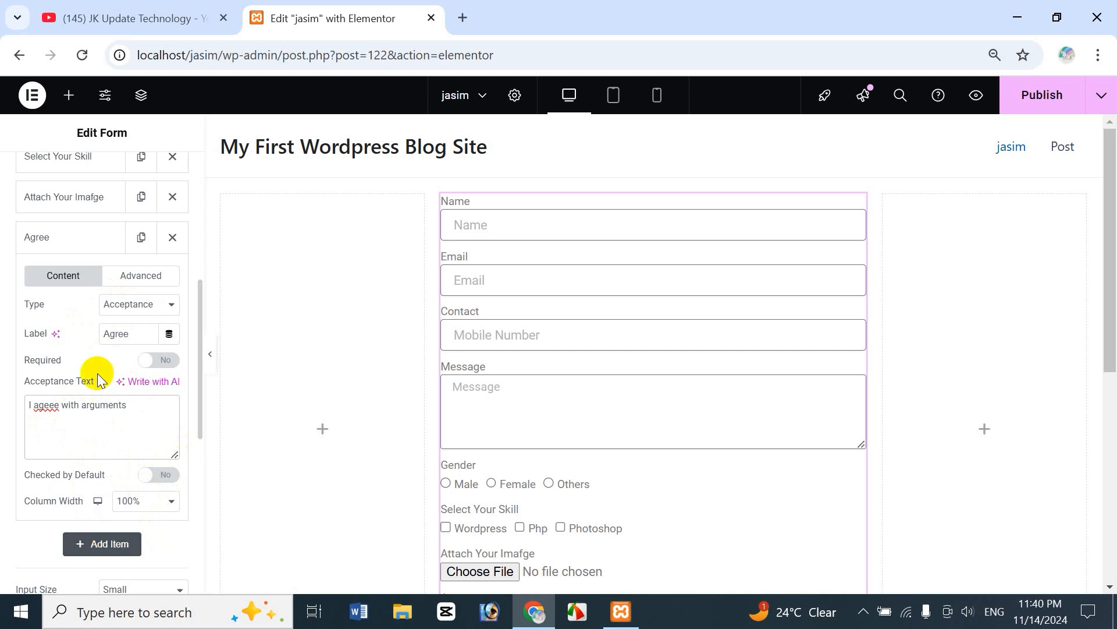
left_click(50, 247)
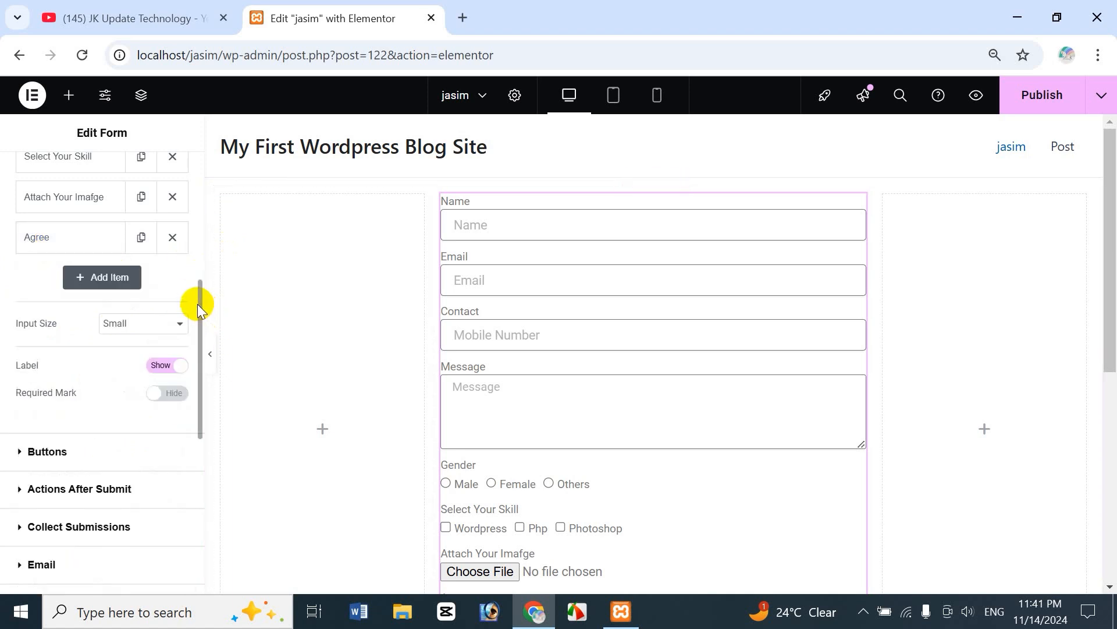
Move the Message field down the field order so it sits between the image upload field and Agree
scroll(197, 303, "down", 3)
scroll(200, 378, "up", 3)
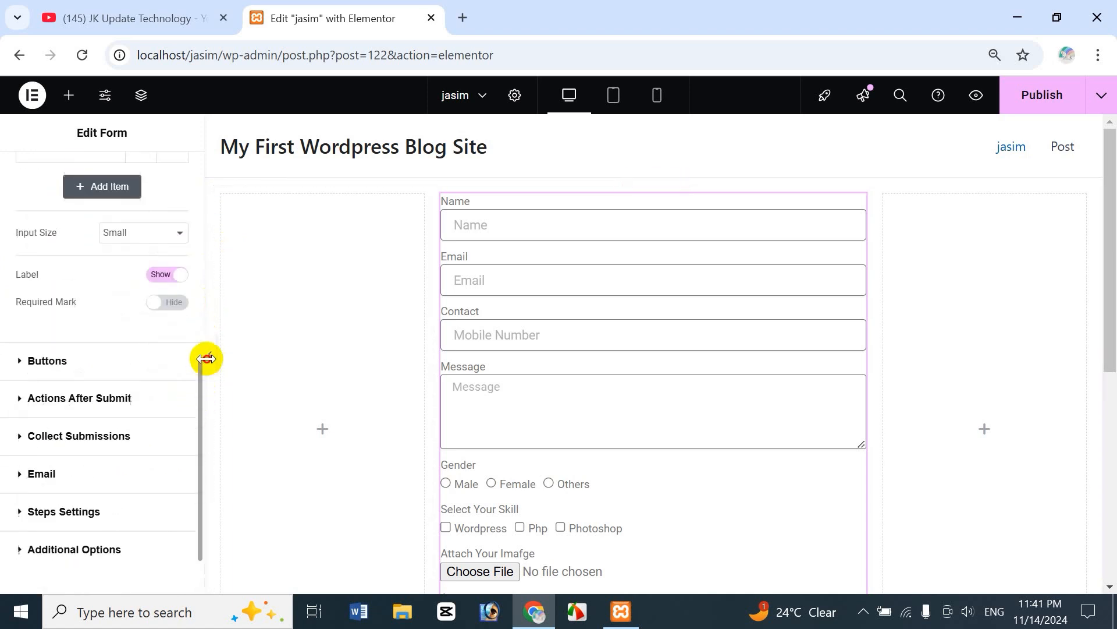
scroll(202, 297, "up", 6)
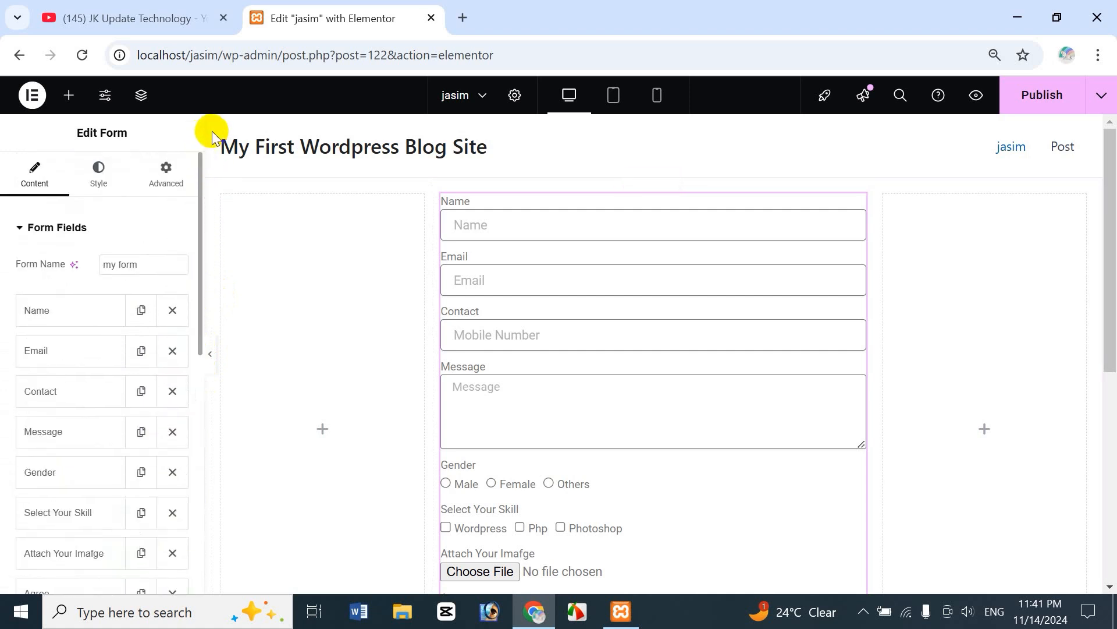
scroll(203, 199, "down", 2)
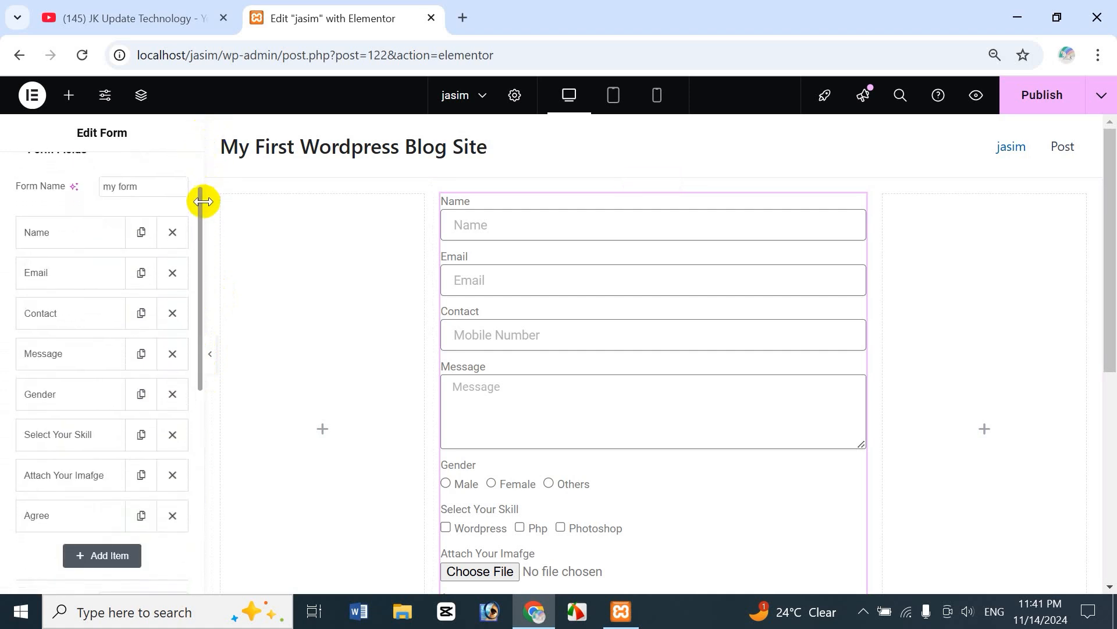
scroll(196, 211, "down", 3)
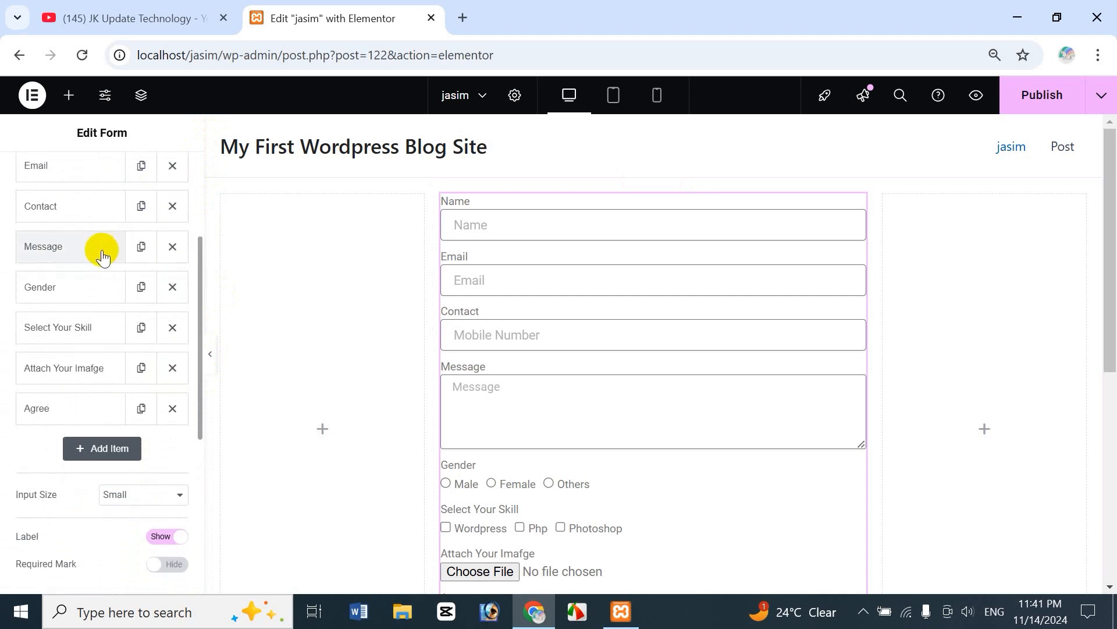
scroll(73, 253, "down", 1)
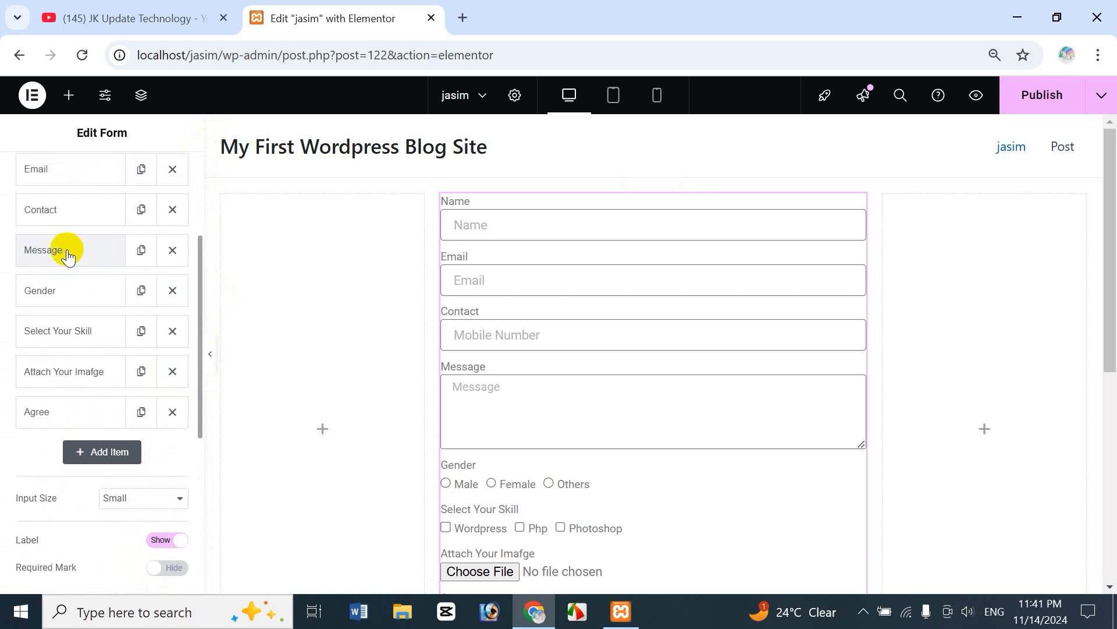
left_click_drag(71, 258, 48, 313)
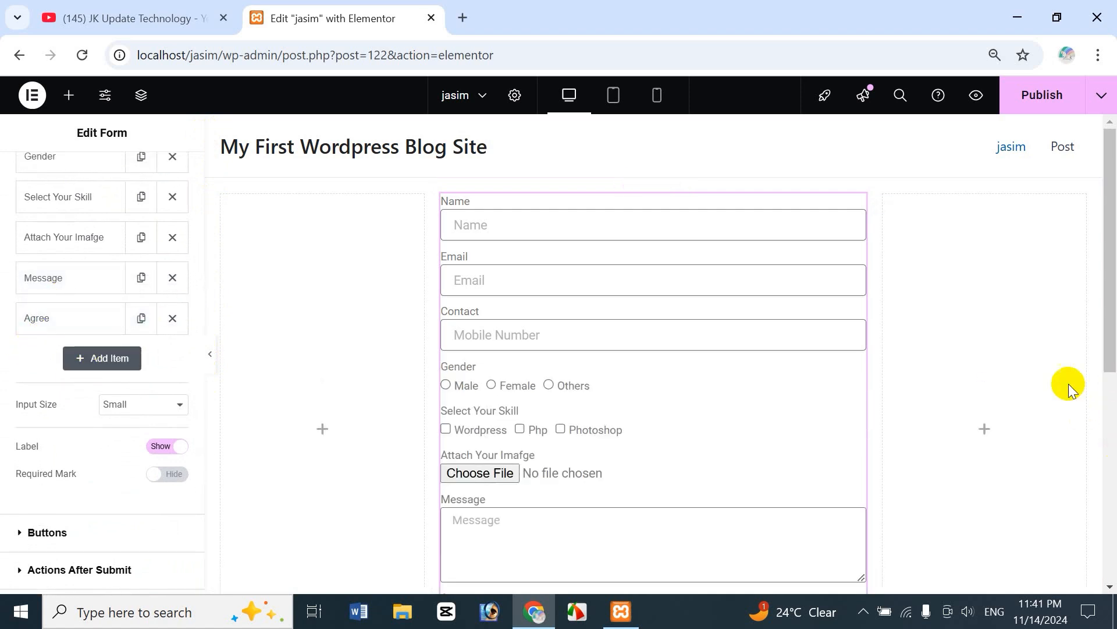
left_click_drag(1109, 317, 1110, 425)
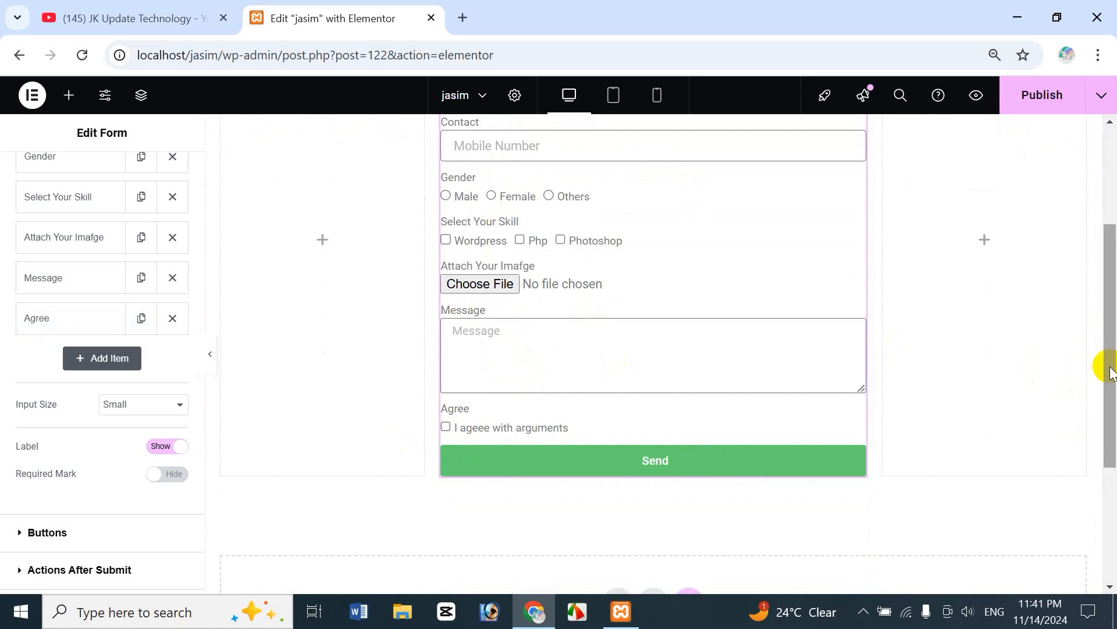
left_click_drag(1110, 366, 1110, 332)
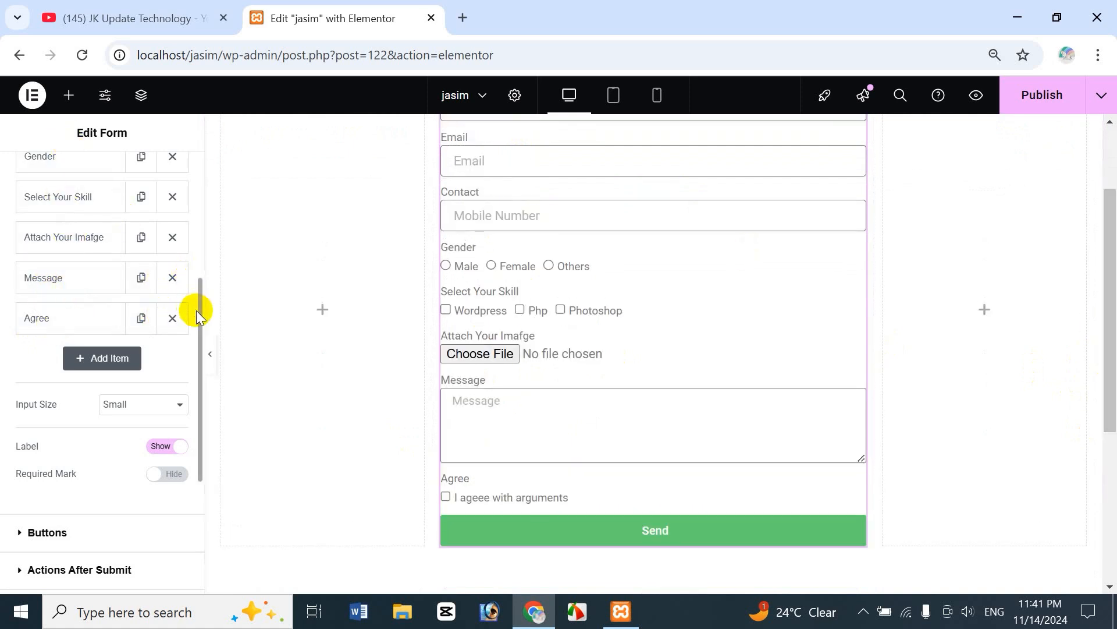
Try the Medium, Large and Extra Large input sizes on the form fields and return the size to Small
left_click_drag(198, 309, 173, 330)
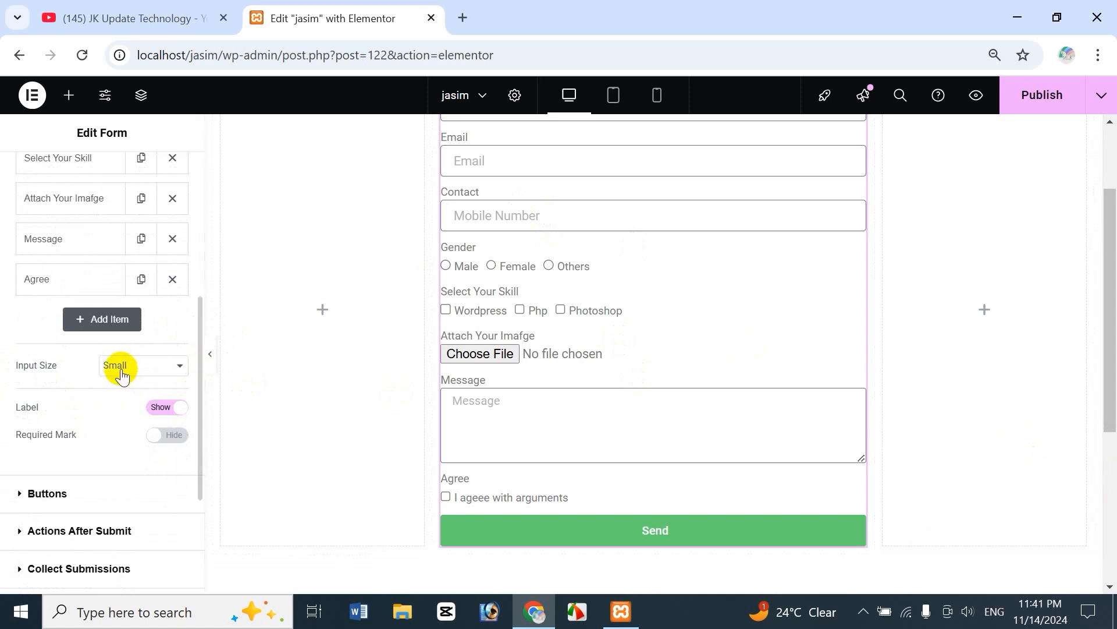
scroll(1104, 376, "up", 2)
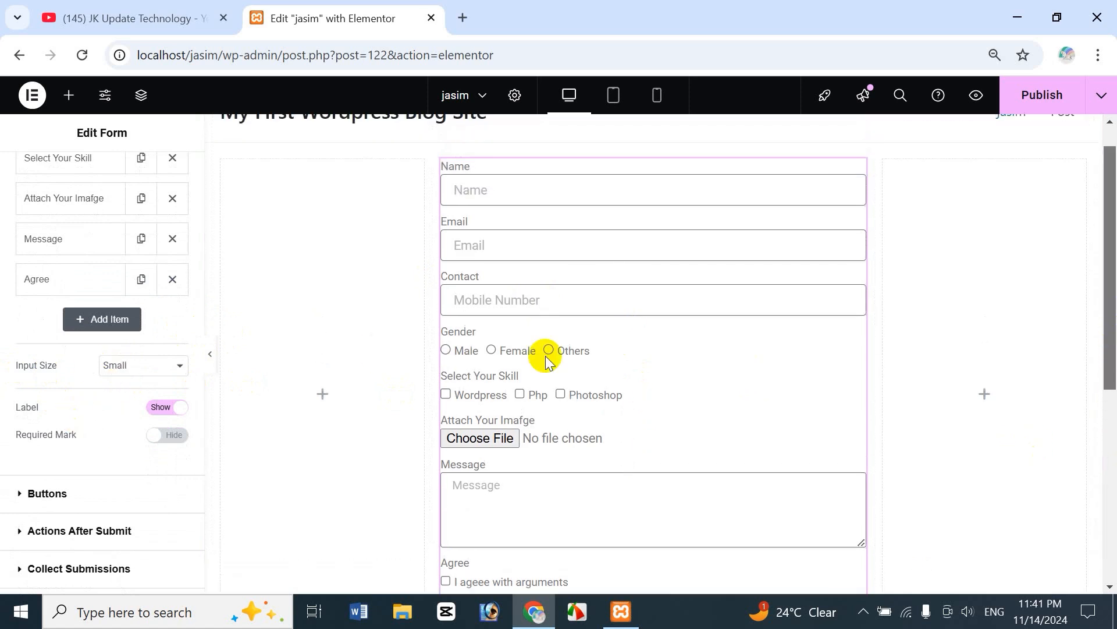
left_click(120, 366)
left_click(131, 428)
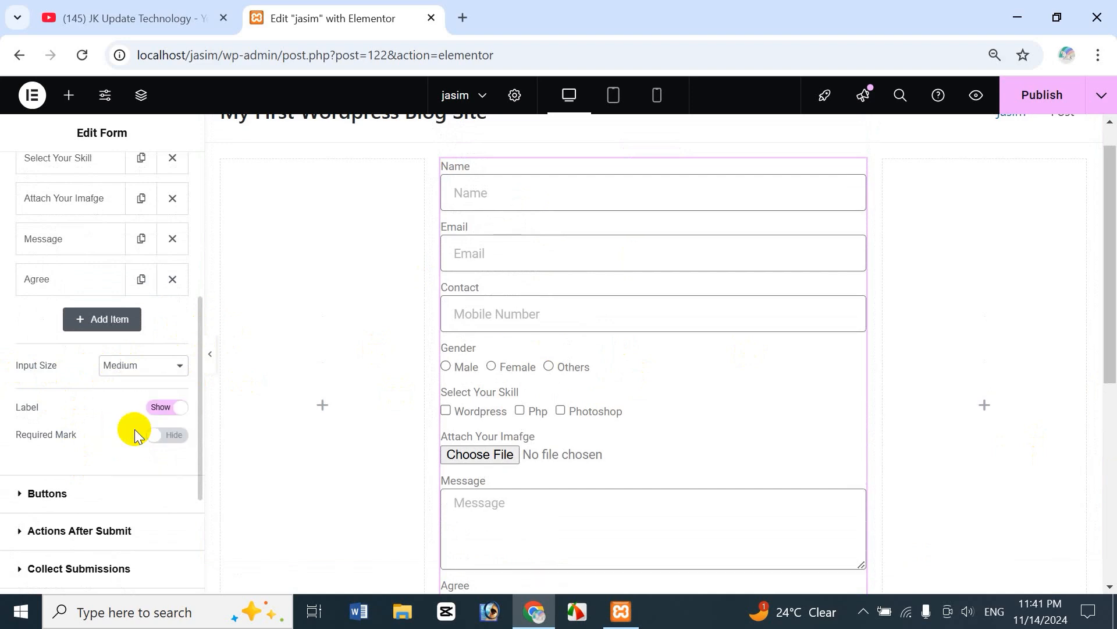
left_click(135, 368)
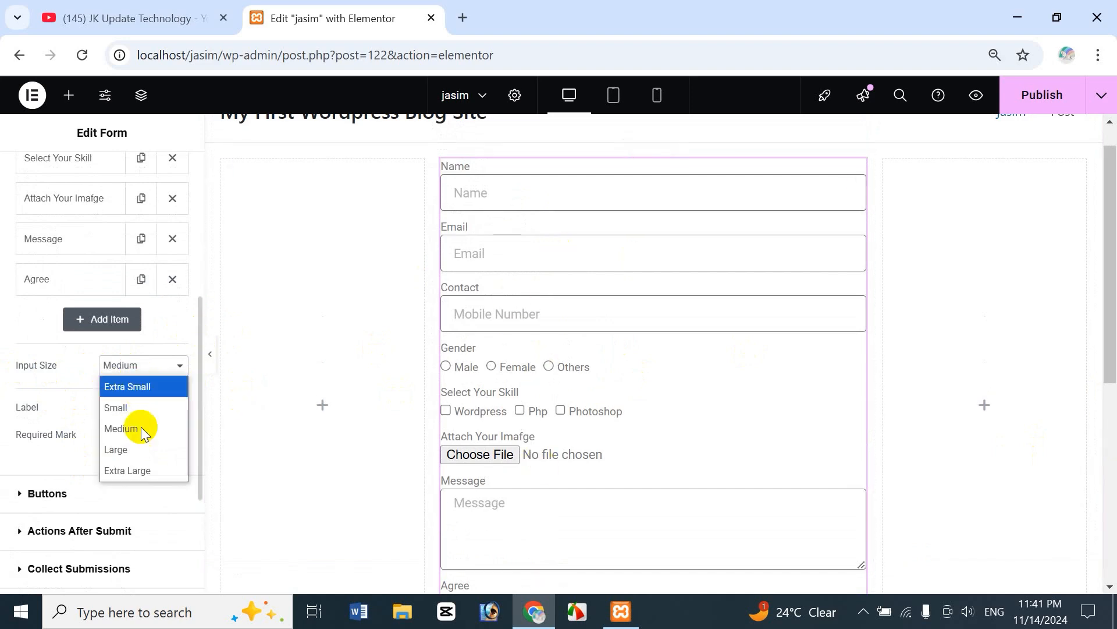
left_click(139, 452)
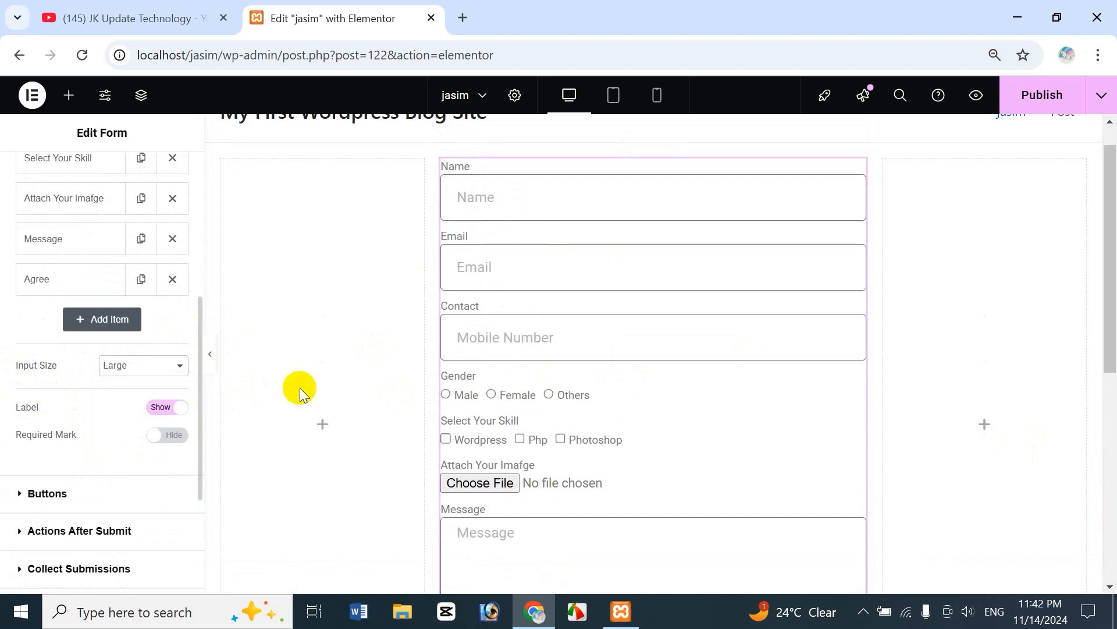
left_click(133, 372)
left_click(129, 469)
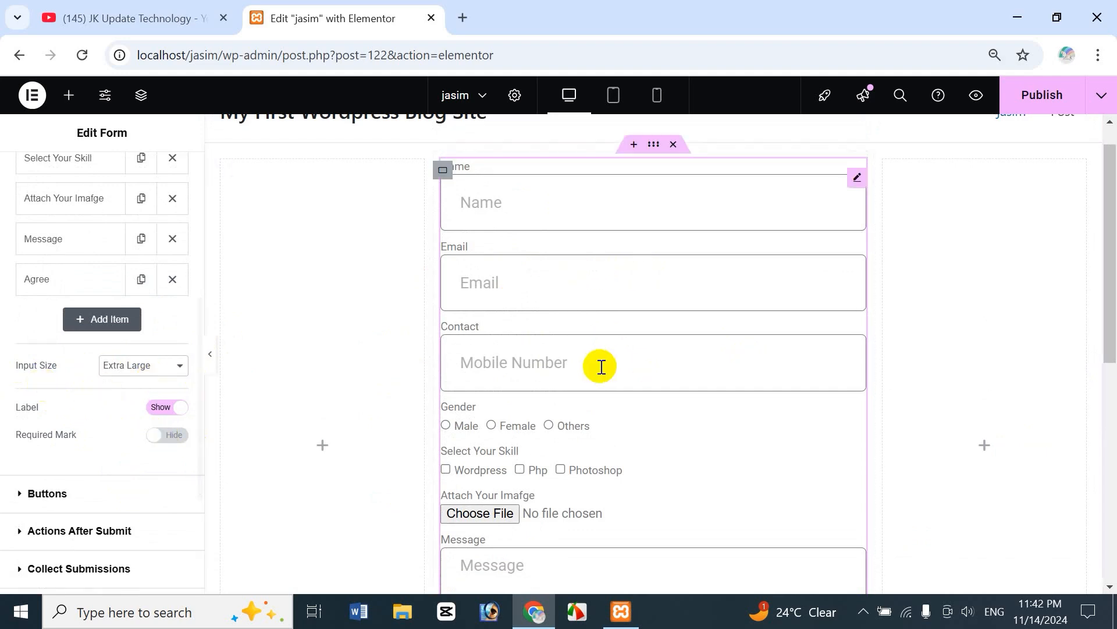
left_click(137, 365)
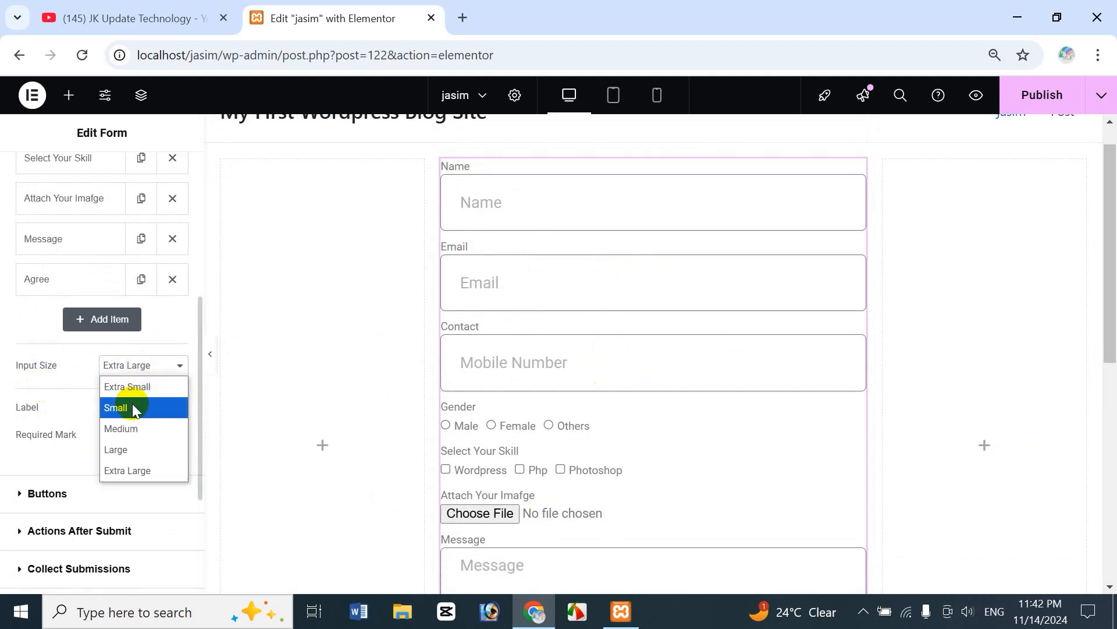
left_click(134, 409)
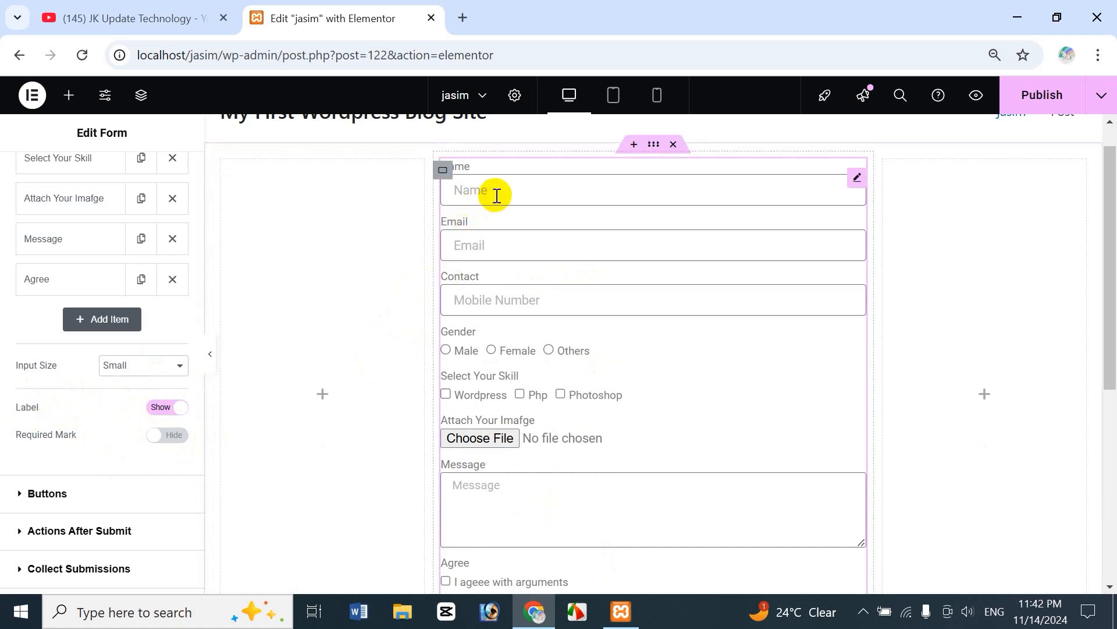
Try hiding the form's field labels and show them again
left_click(173, 409)
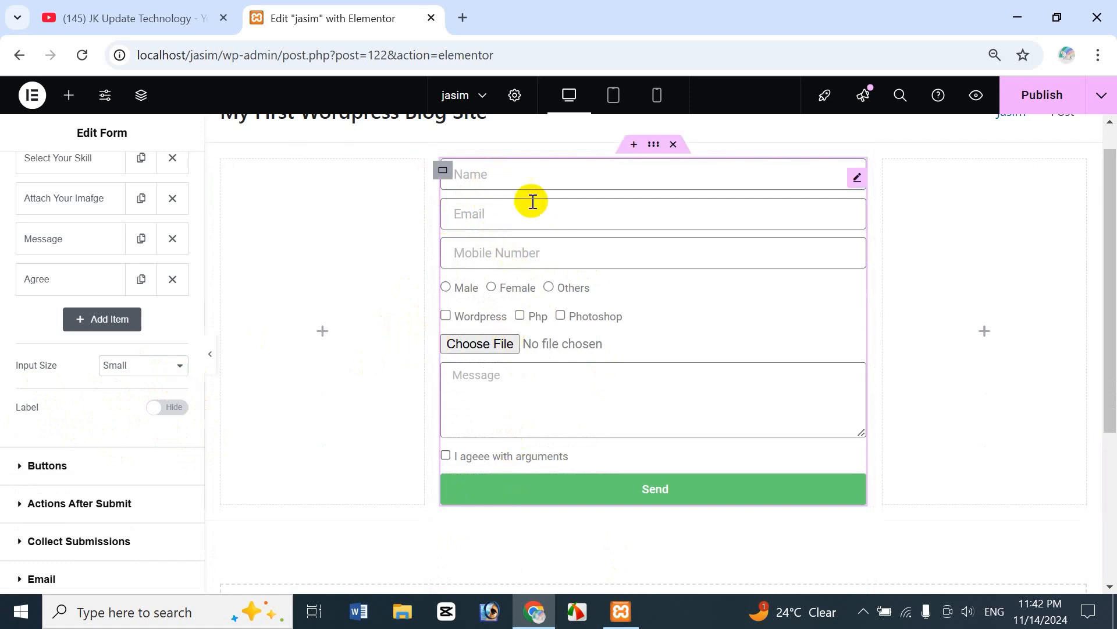
left_click(163, 409)
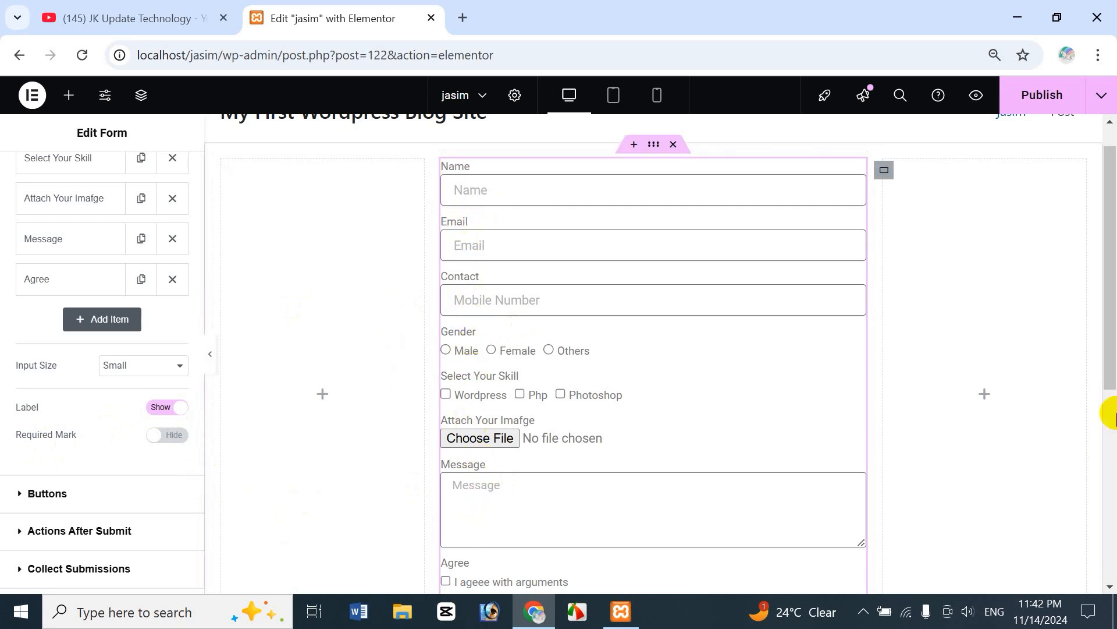
left_click_drag(1109, 344, 1110, 415)
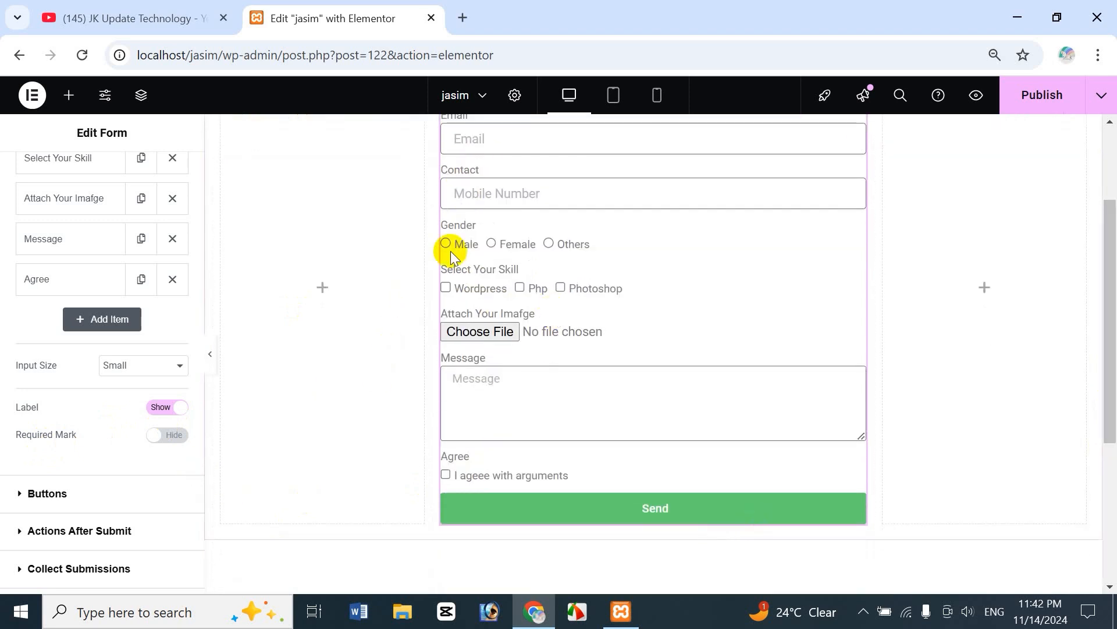
Enable the required mark on the form and check the field labels from Name down to the Send button
left_click_drag(1105, 344, 1115, 277)
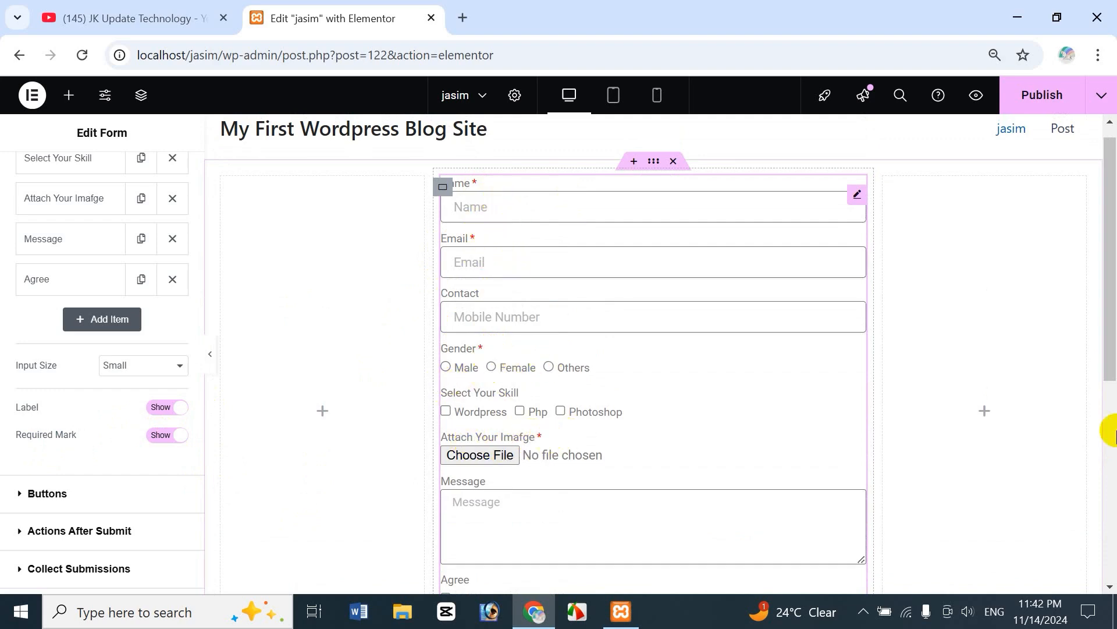
left_click_drag(1106, 361, 1106, 406)
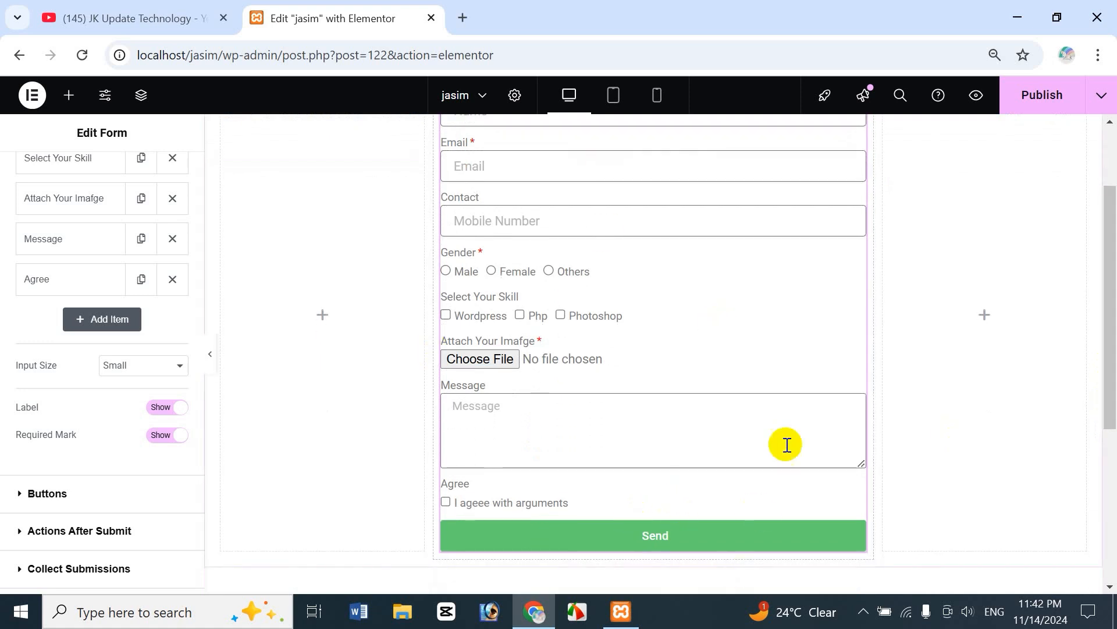
left_click_drag(1109, 384, 1106, 309)
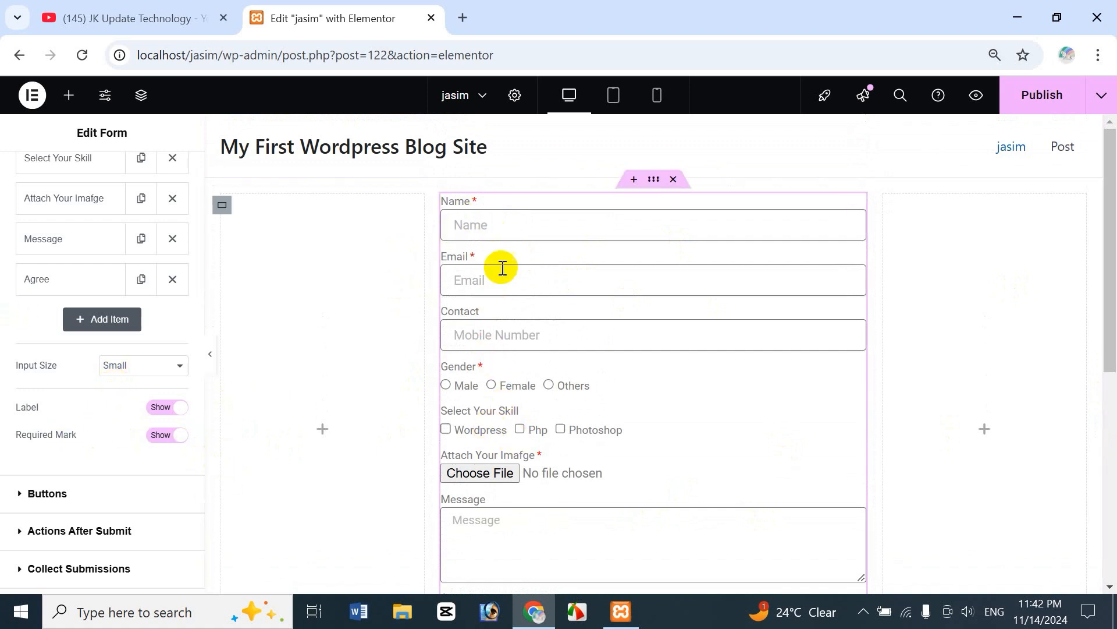
In the form's button settings, try the Medium and Extra Large sizes and return the size to Small
left_click(21, 496)
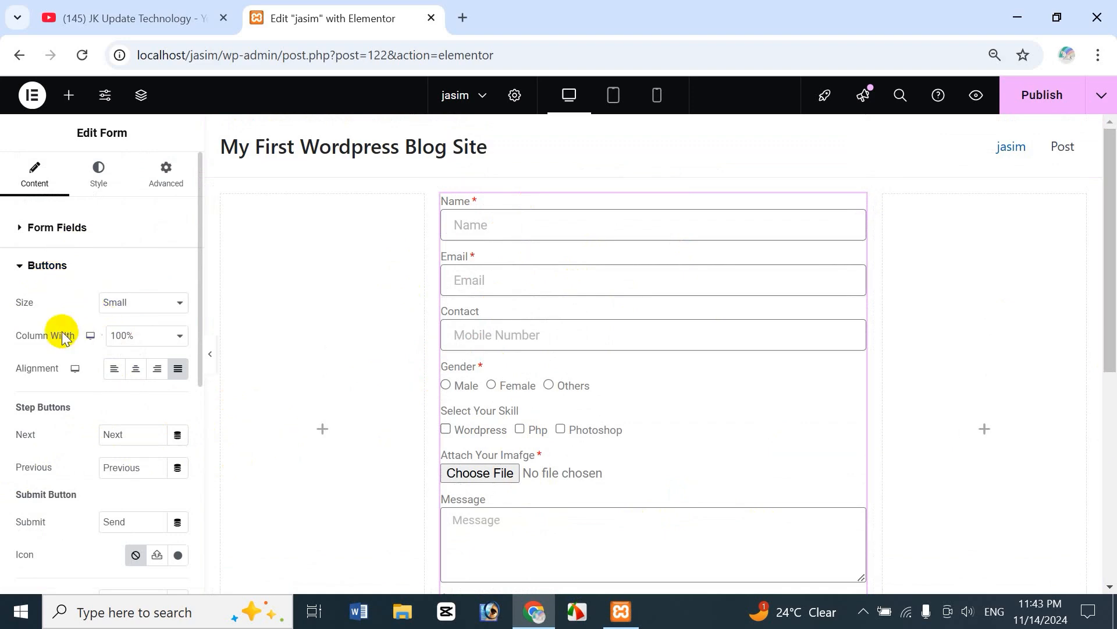
left_click_drag(1107, 324, 1112, 411)
left_click(599, 453)
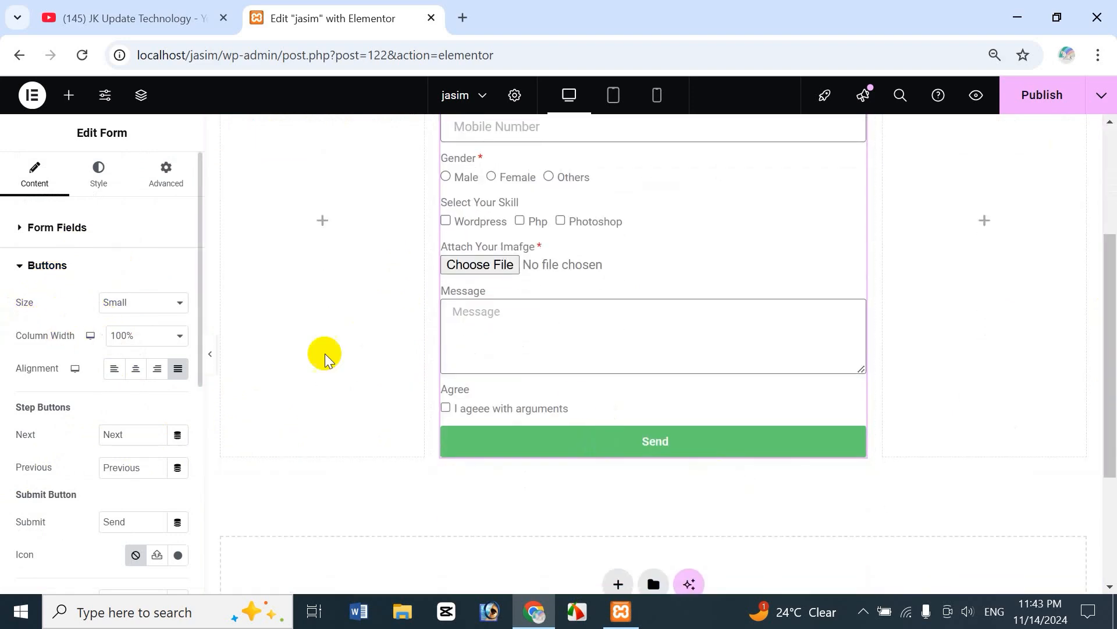
left_click(125, 303)
left_click(139, 364)
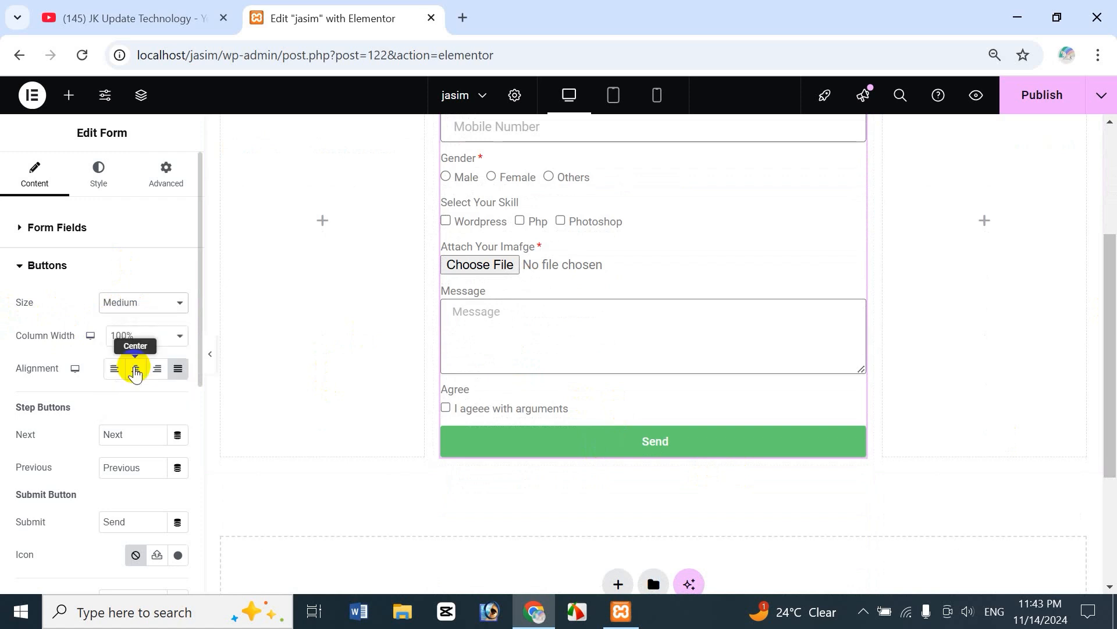
left_click(146, 304)
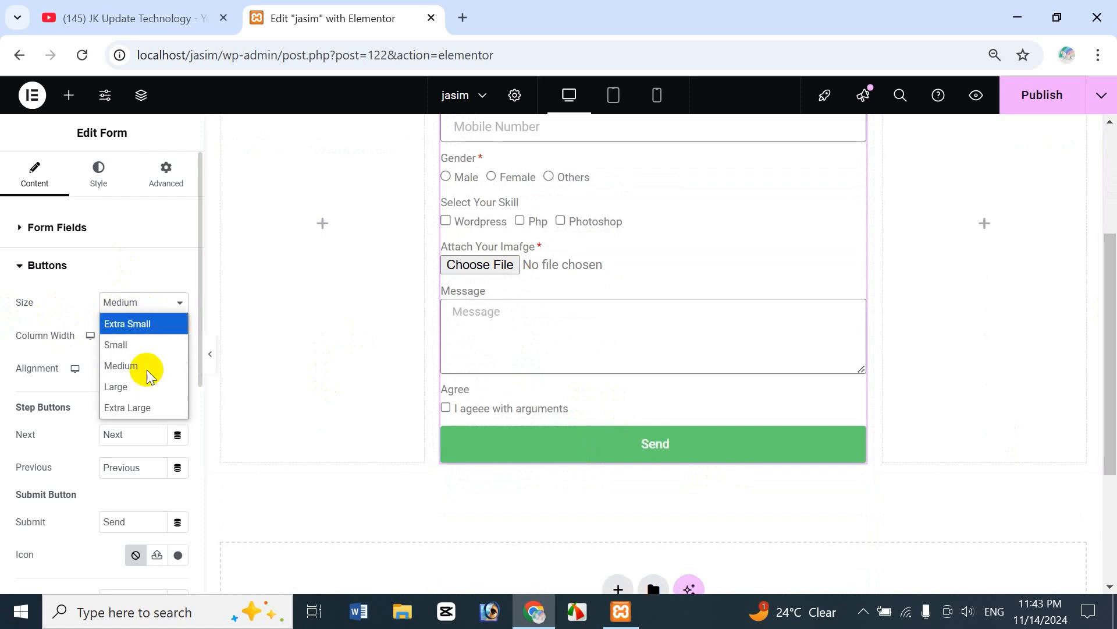
left_click(135, 408)
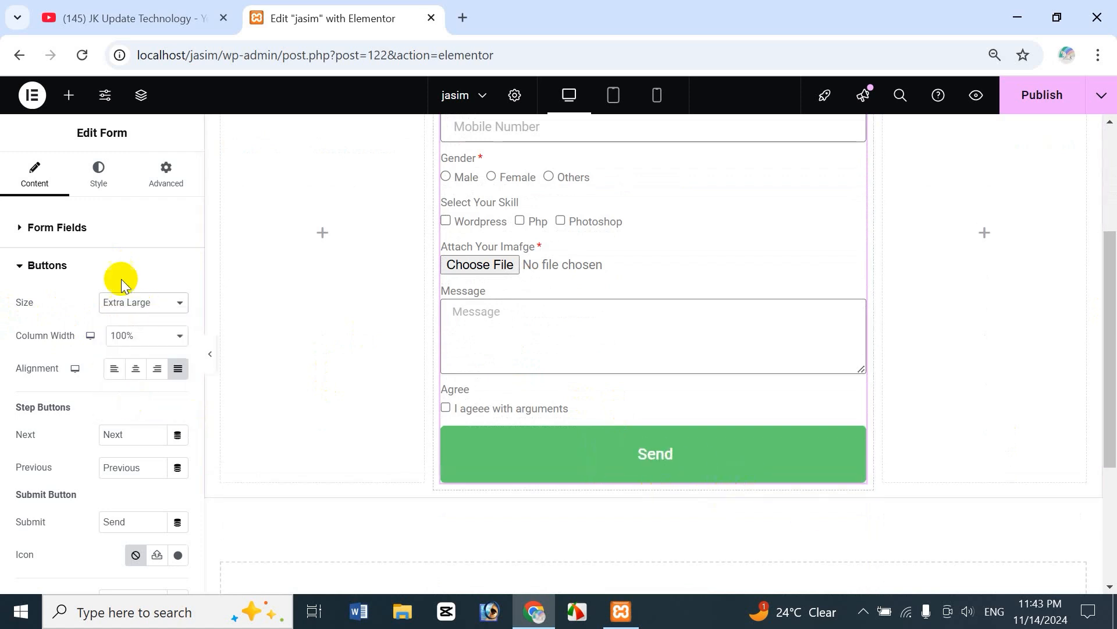
left_click(160, 302)
left_click(130, 344)
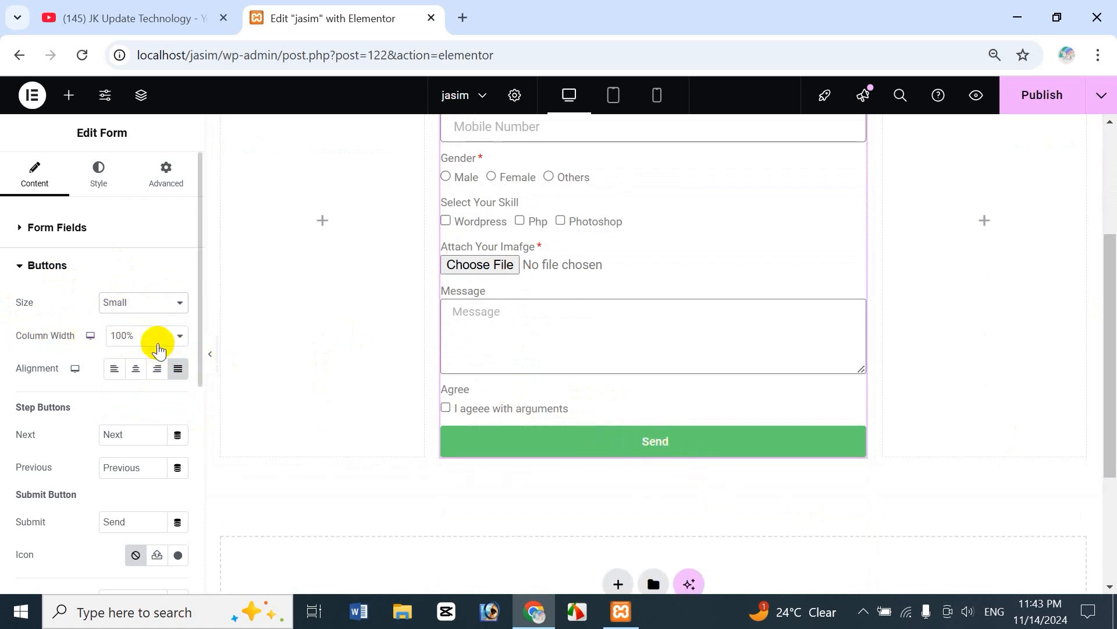
Try column widths of 70% and 50% for the Send button and return the width to 100%
left_click(155, 337)
left_click(155, 233)
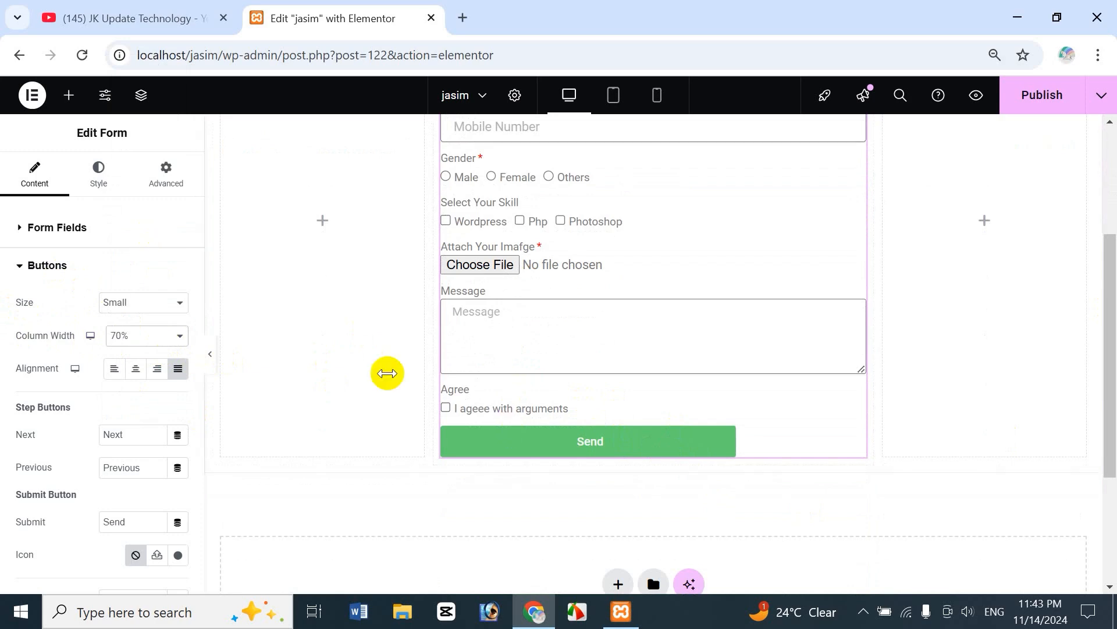
left_click(157, 335)
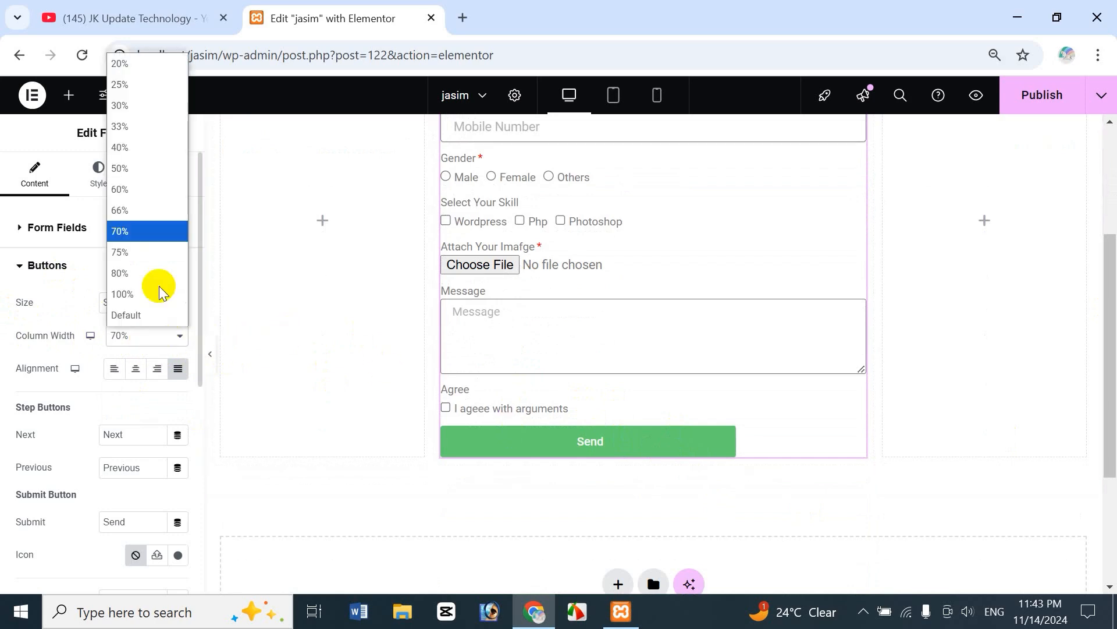
left_click(142, 168)
left_click(156, 334)
left_click(153, 296)
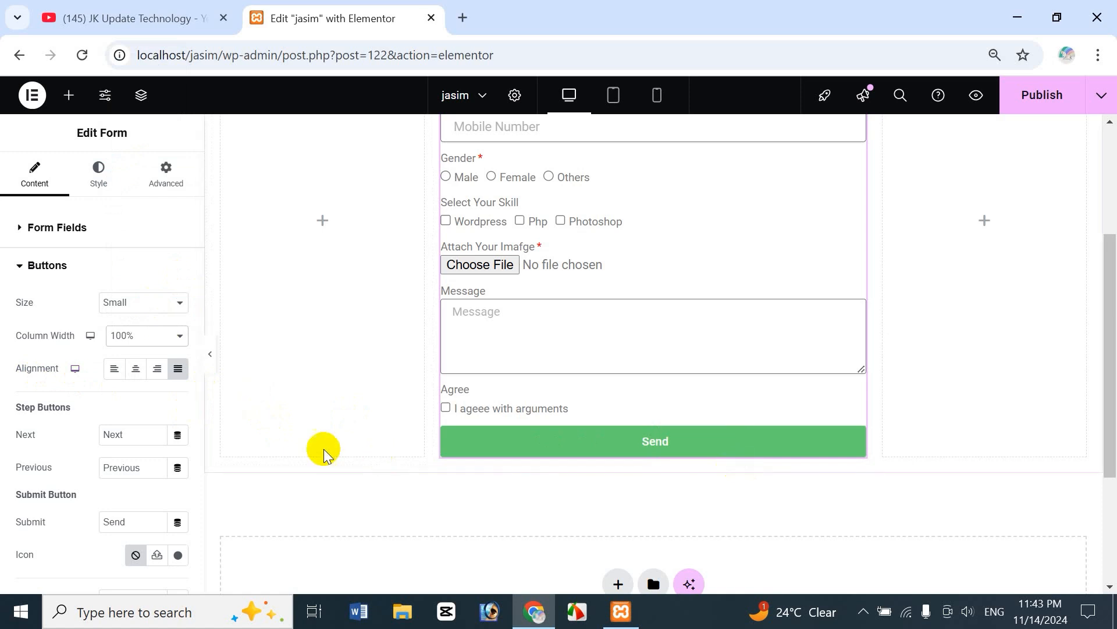
Try center, left and right alignment for the Send button and restore the full-width alignment
left_click(135, 376)
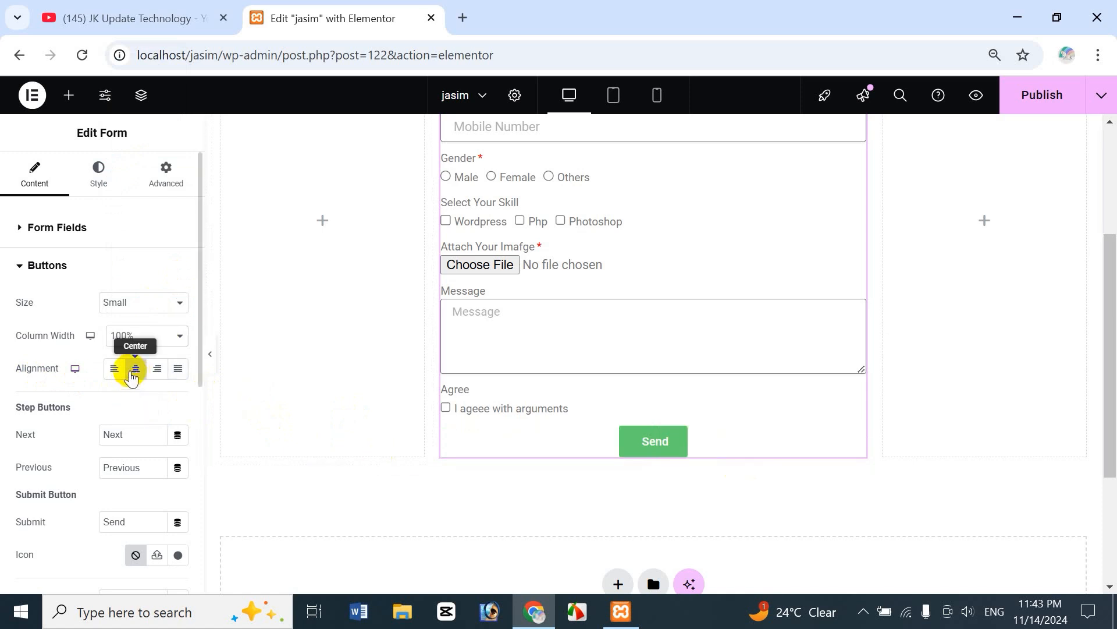
left_click(114, 371)
left_click(156, 377)
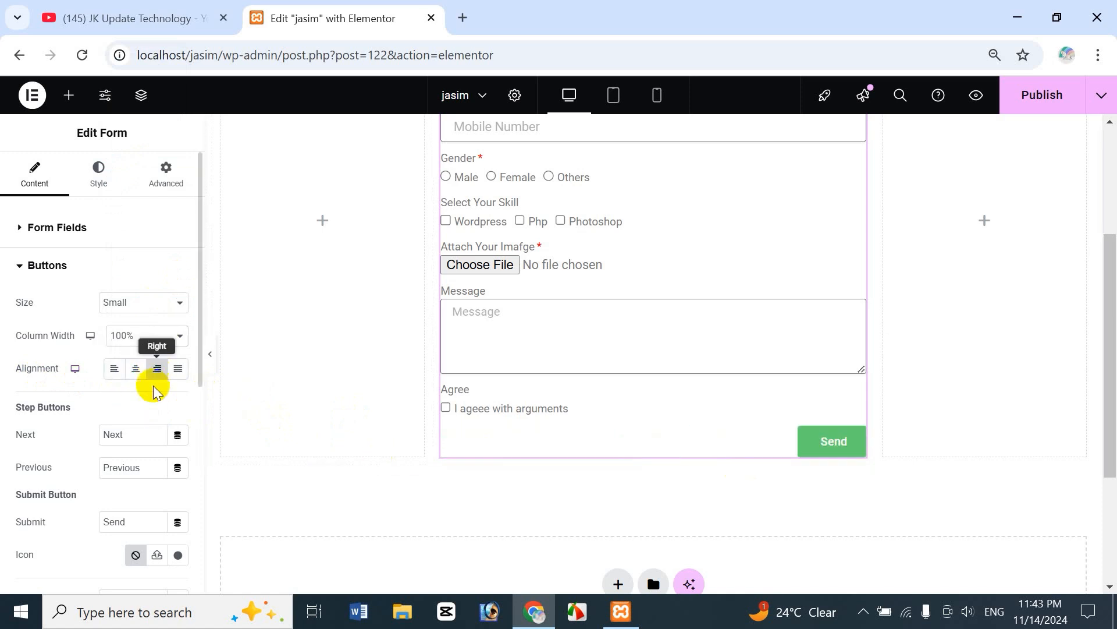
left_click(178, 370)
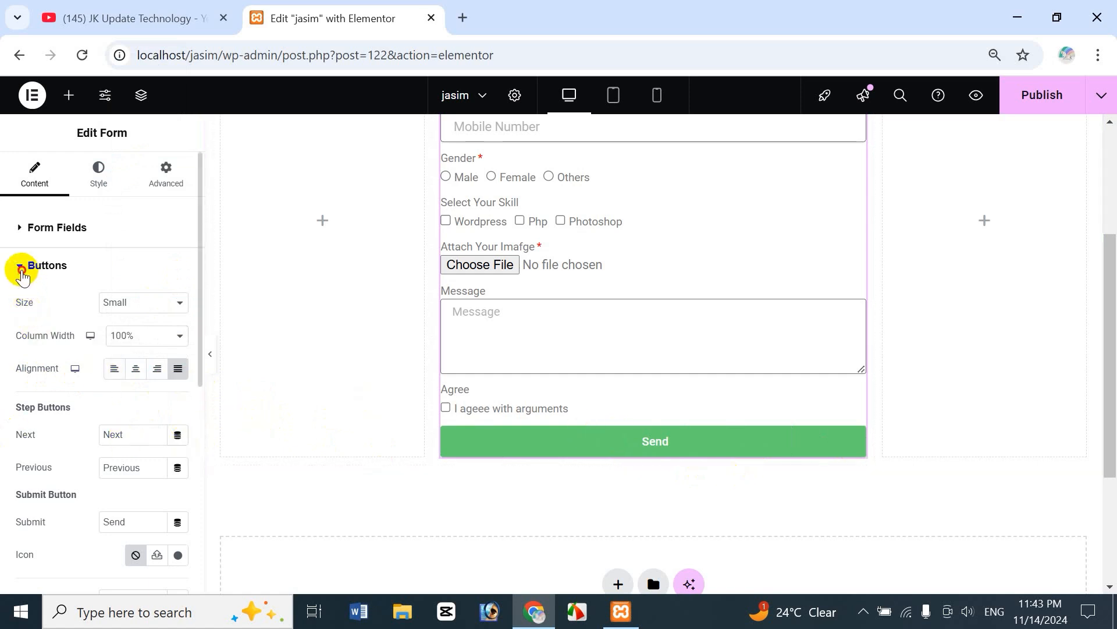
Try replacing the submit button's text with "dfsdfsdf" and undo the change
left_click(23, 268)
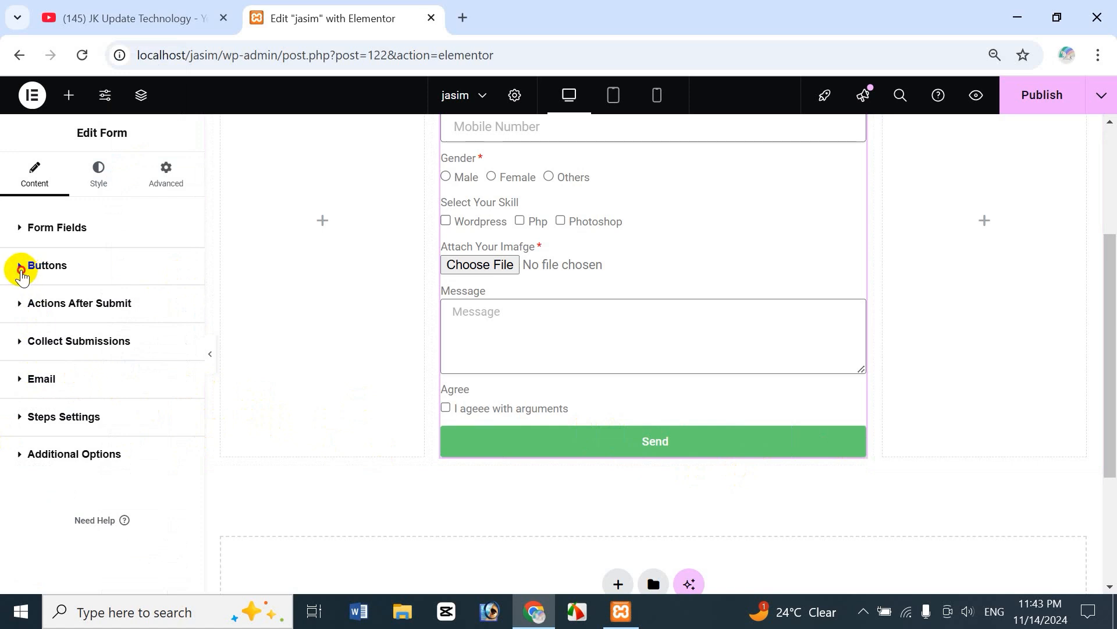
left_click(23, 271)
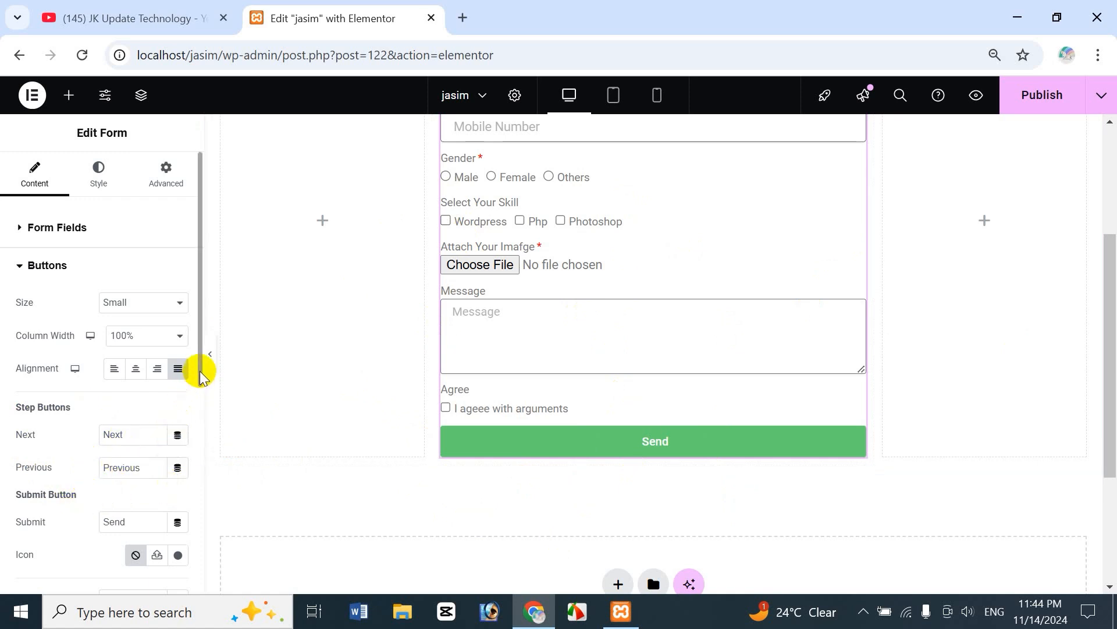
left_click_drag(199, 373, 196, 447)
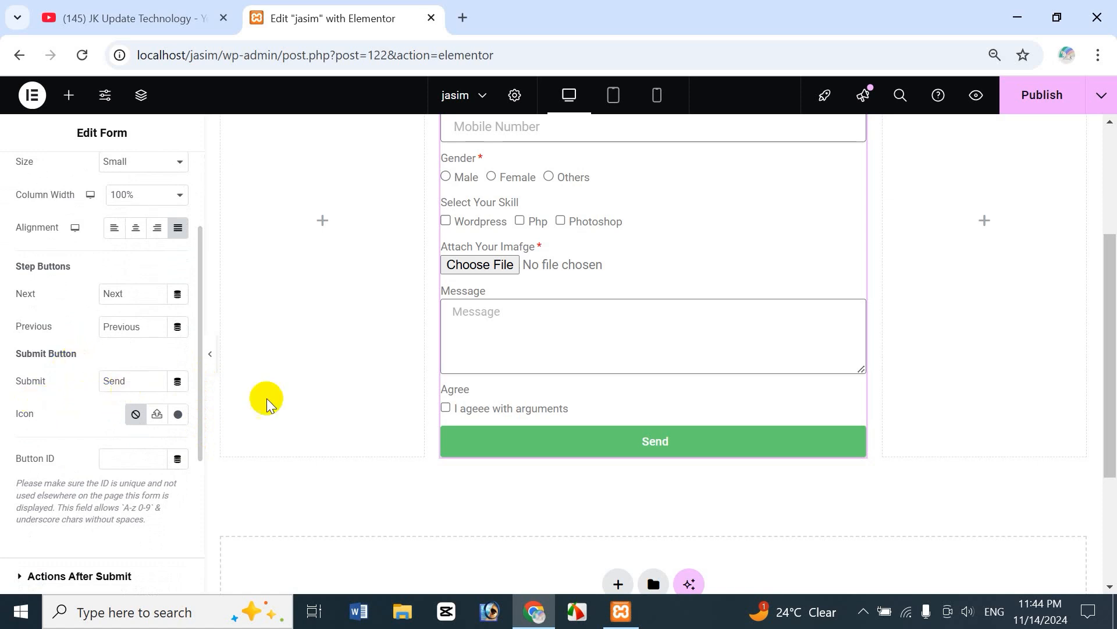
left_click_drag(145, 379, 91, 385)
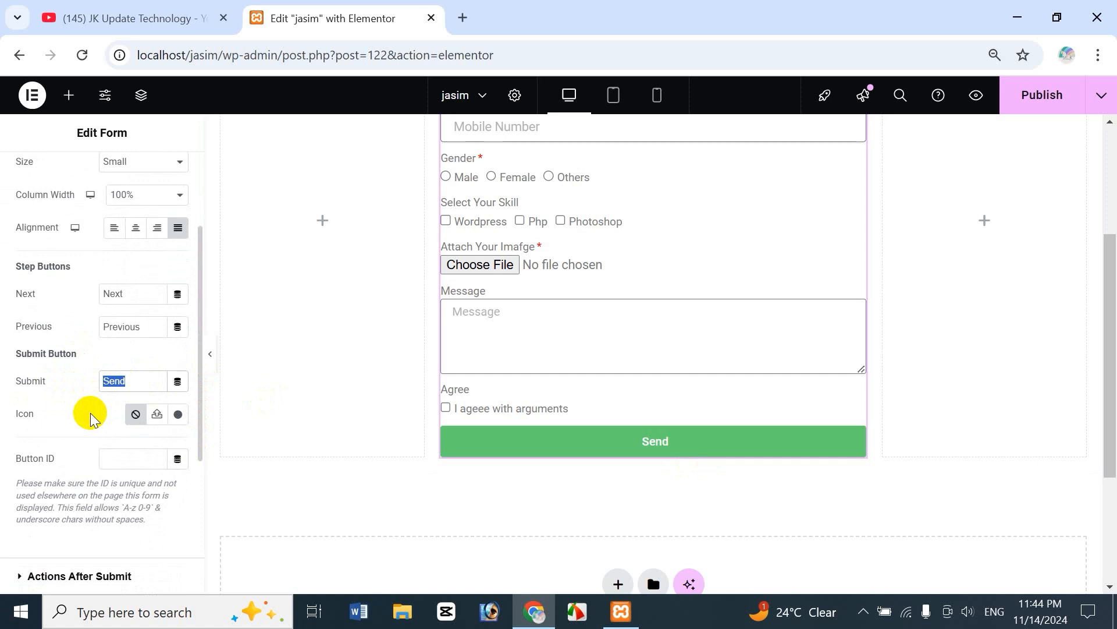
type("dfsdfsdf")
key("ctrl+z")
key("ctrl+z")
key("ctrl+z")
key("ctrl+z")
key("ctrl+z")
left_click(138, 385)
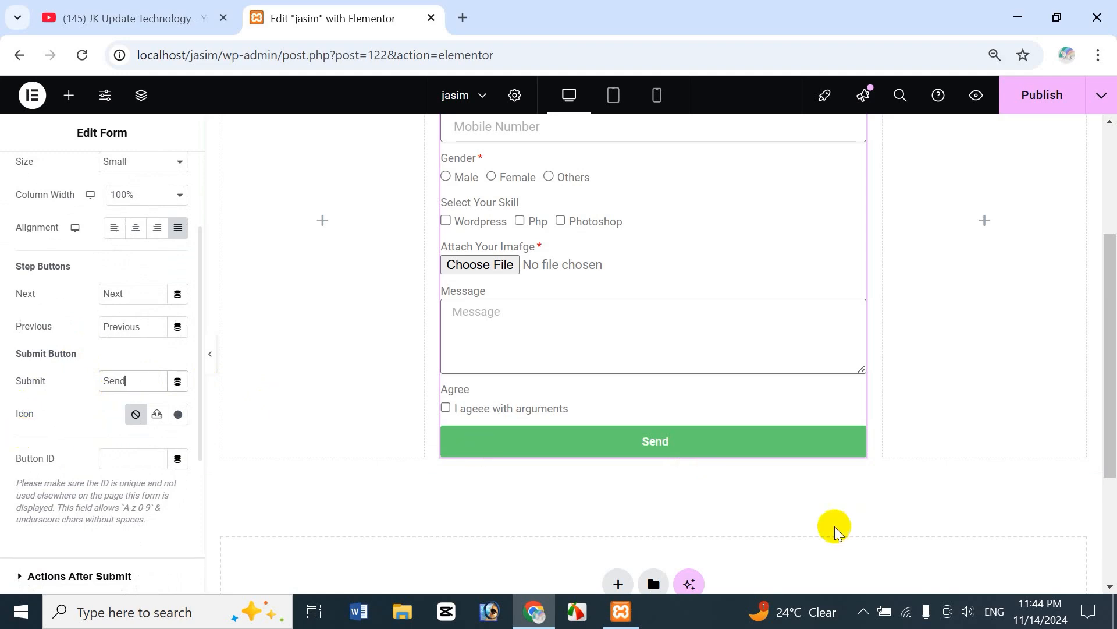
Insert the first address book icon from the icon library into the submit button
left_click(178, 415)
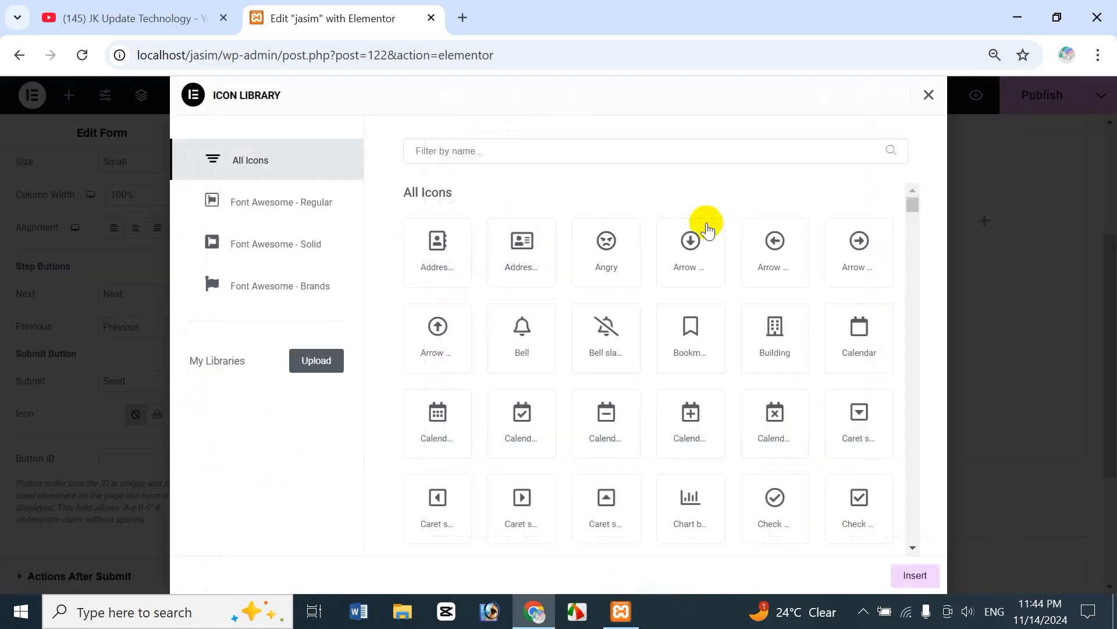
left_click(422, 260)
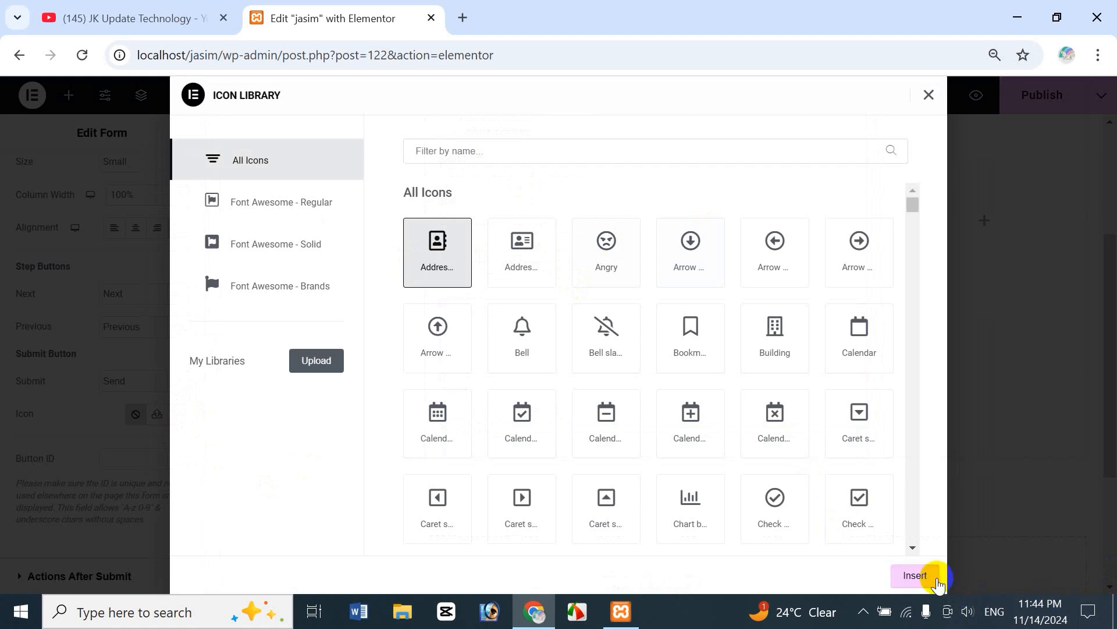
left_click(915, 575)
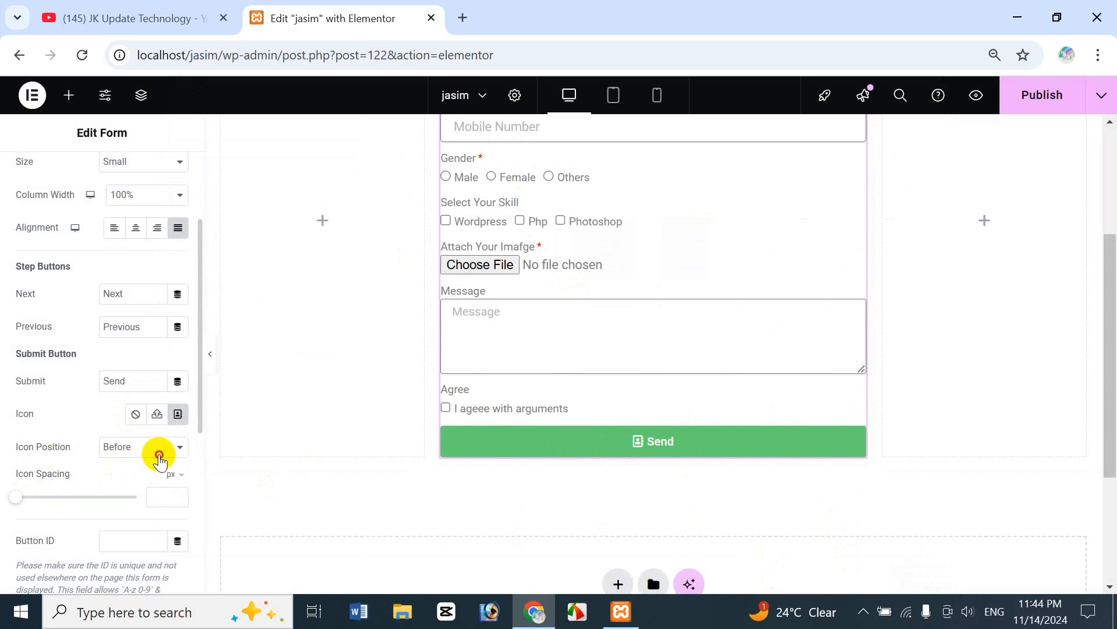
Try placing the submit button's icon after the text and return its position to Before
left_click(155, 449)
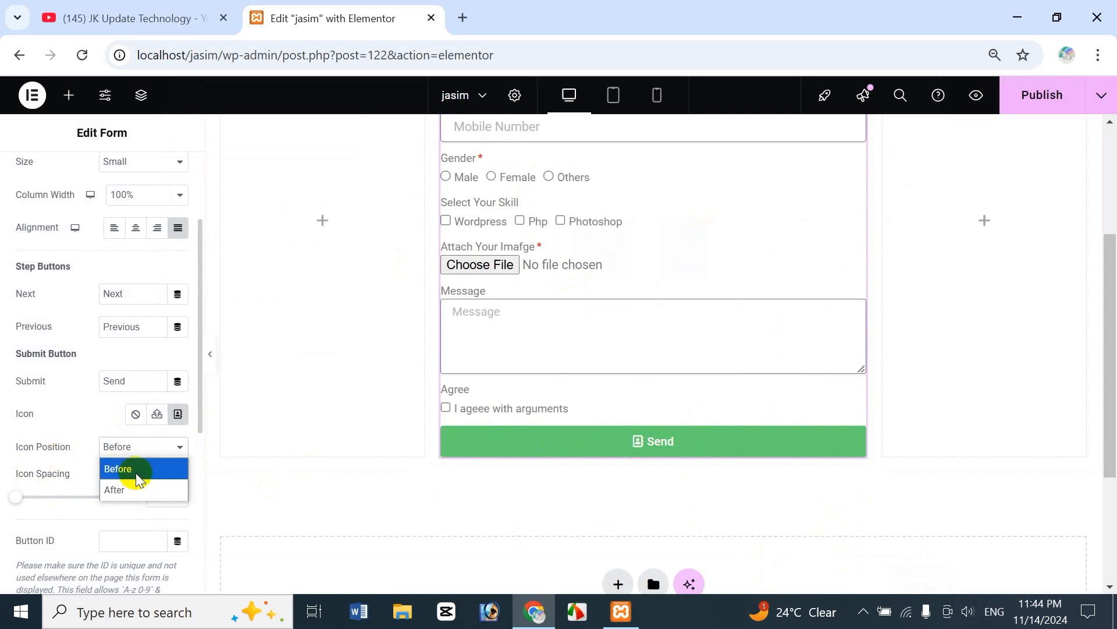
left_click(140, 489)
left_click(138, 454)
left_click(132, 470)
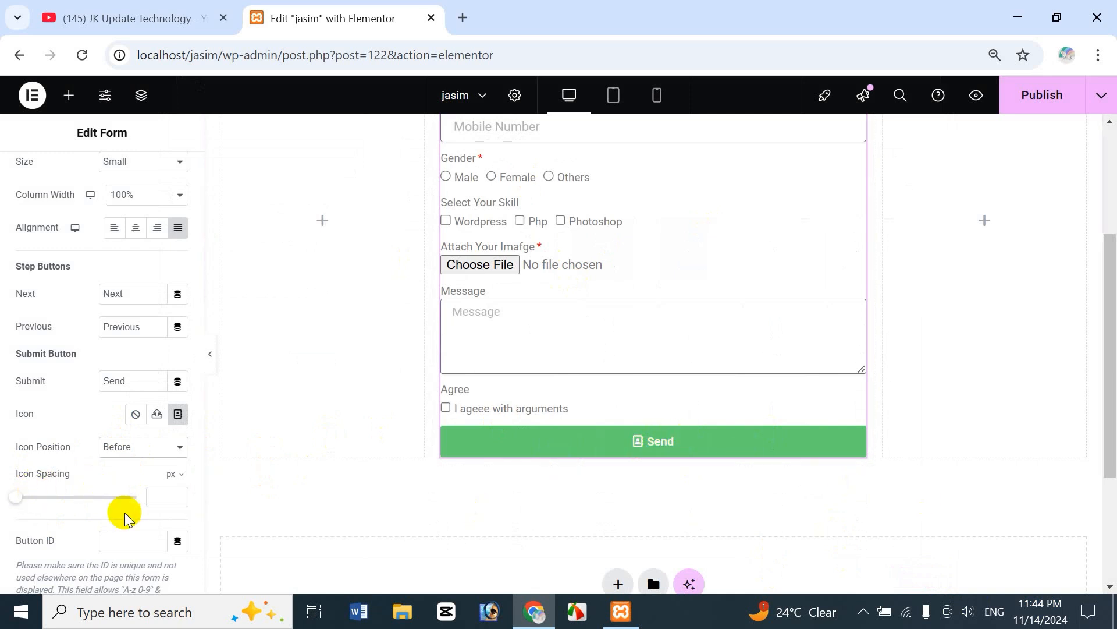
Try an icon spacing of 5 px on the submit button and remove the icon
mouse_move(19, 508)
left_mouse_down()
mouse_move(55, 502)
mouse_move(31, 505)
mouse_move(66, 512)
mouse_move(25, 494)
left_mouse_up()
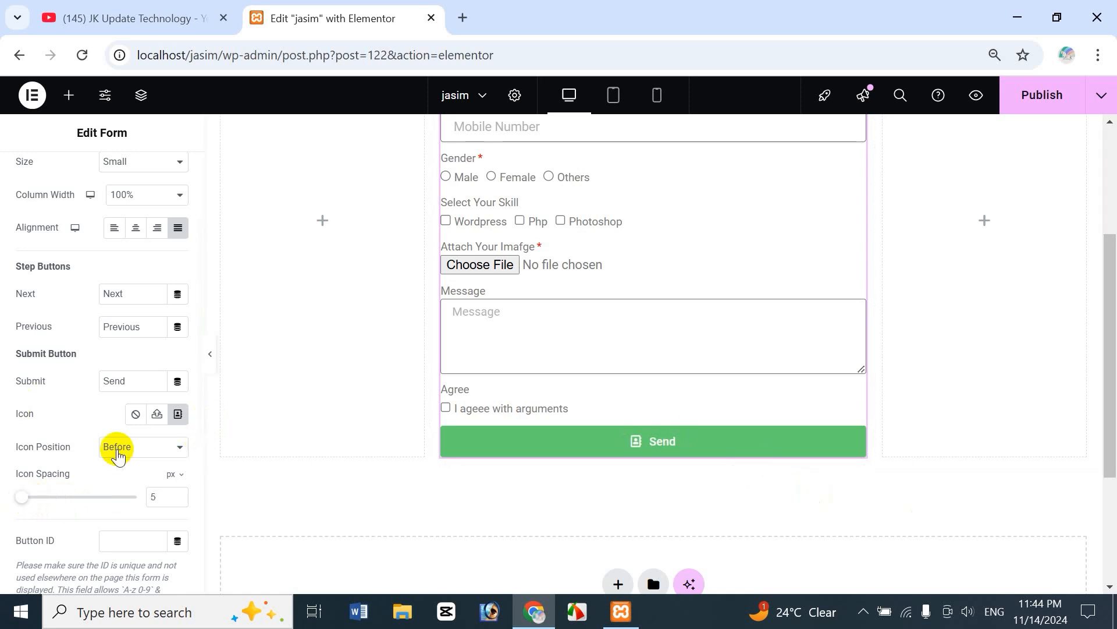
left_click(135, 414)
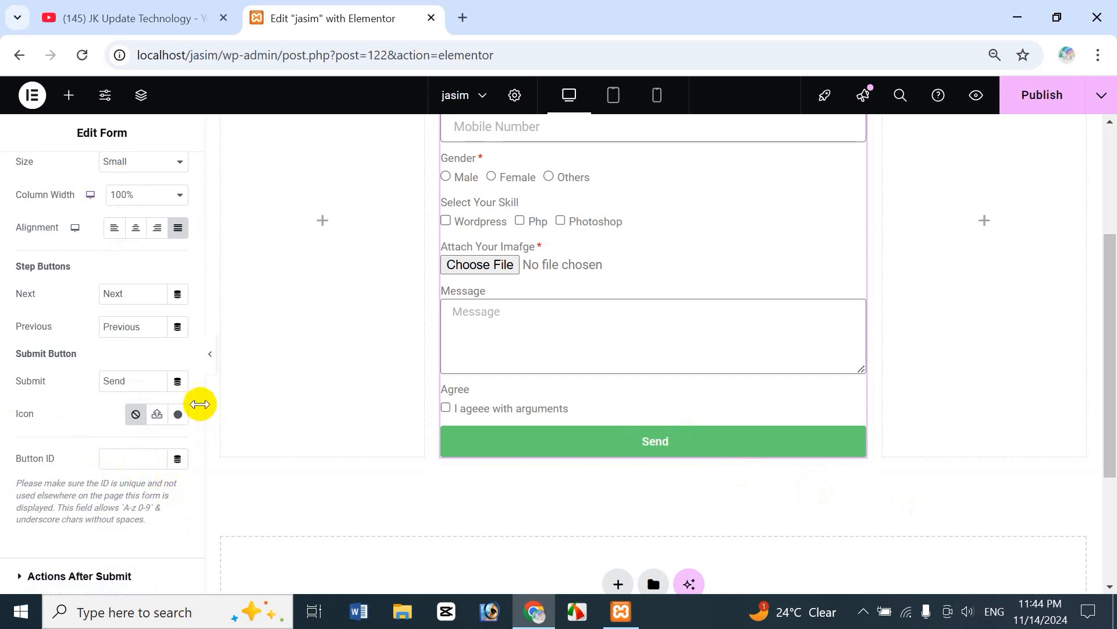
Remove the Email and Collect Submissions actions from the form's actions after submit
scroll(202, 413, "down", 1)
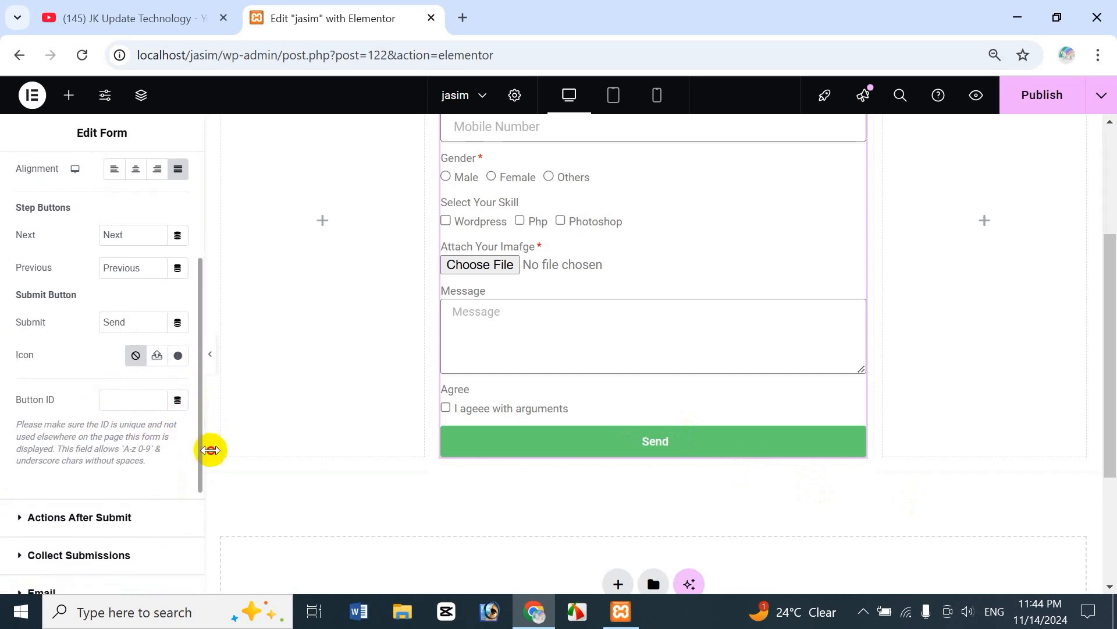
scroll(207, 480, "down", 2)
scroll(201, 487, "down", 1)
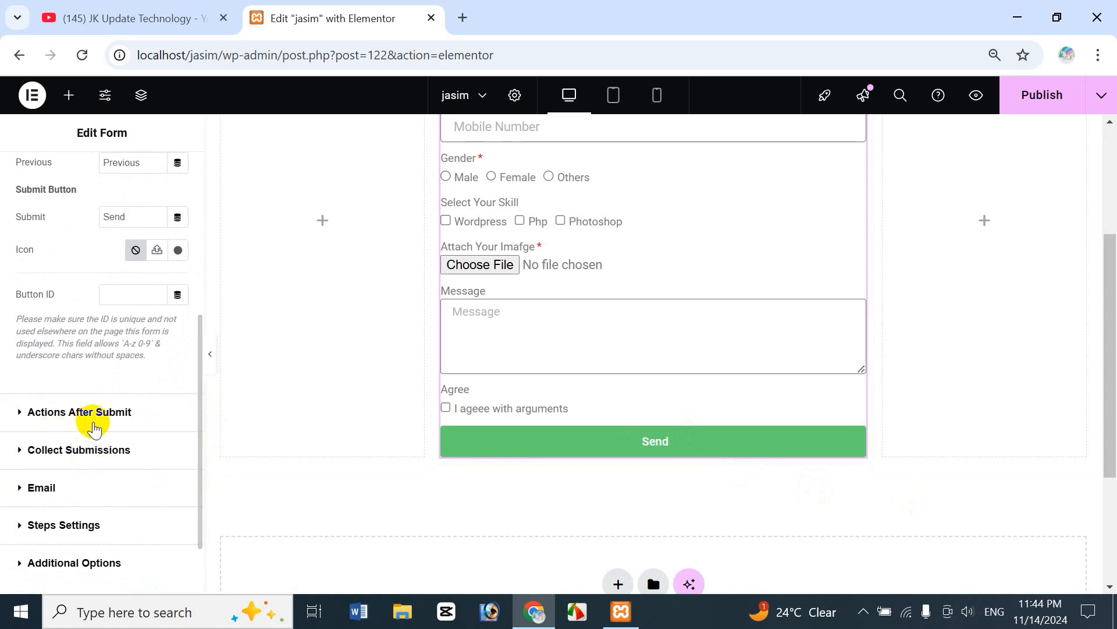
left_click(21, 411)
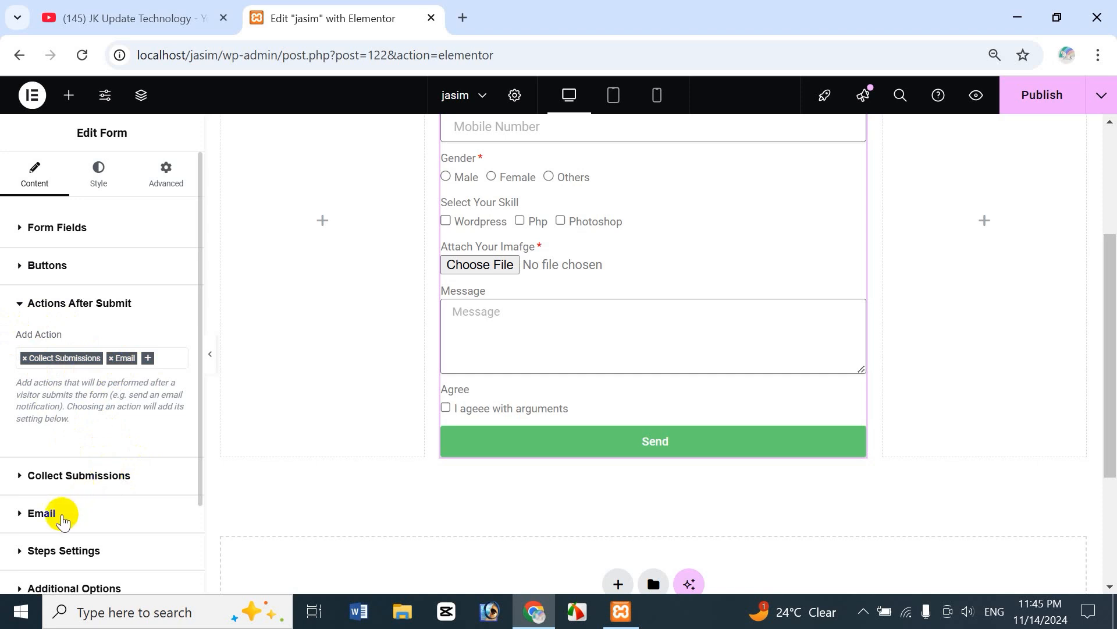
left_click(110, 364)
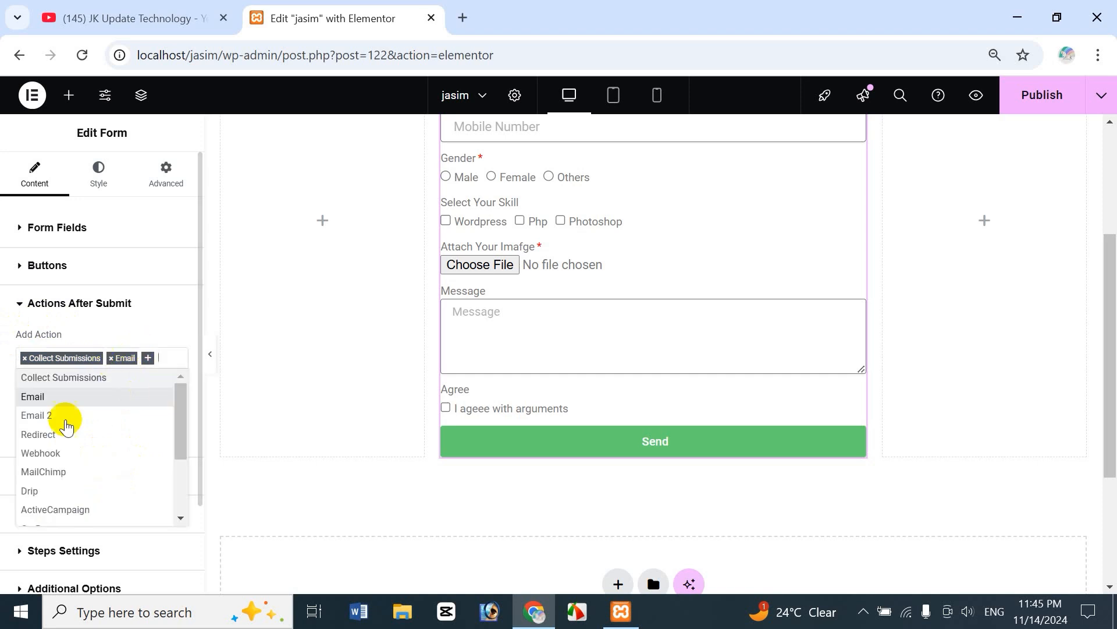
left_click(112, 360)
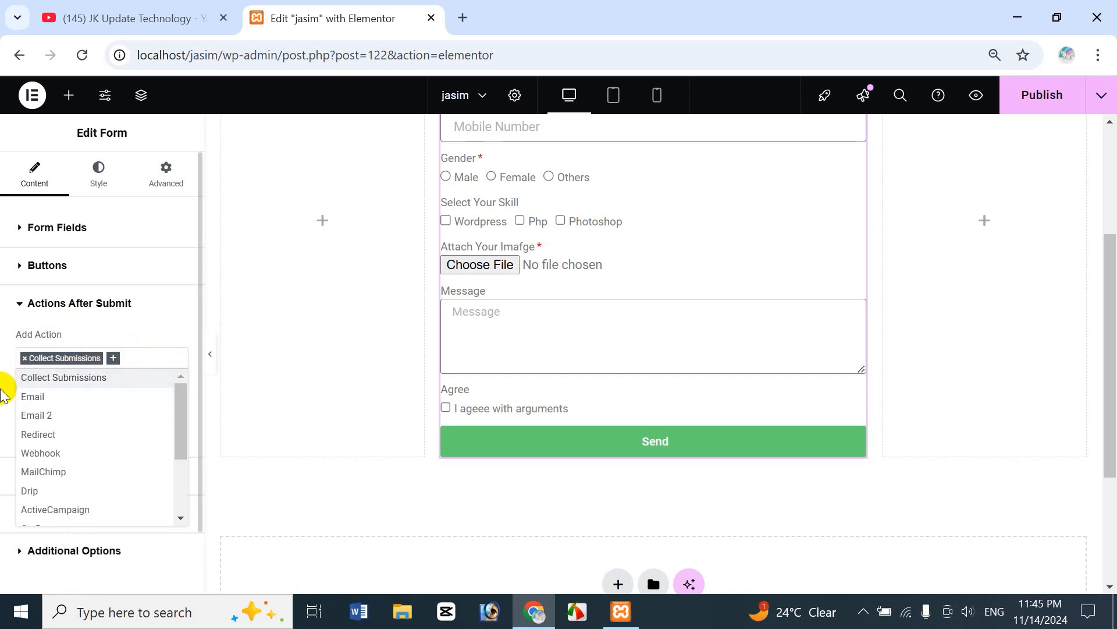
left_click(2, 401)
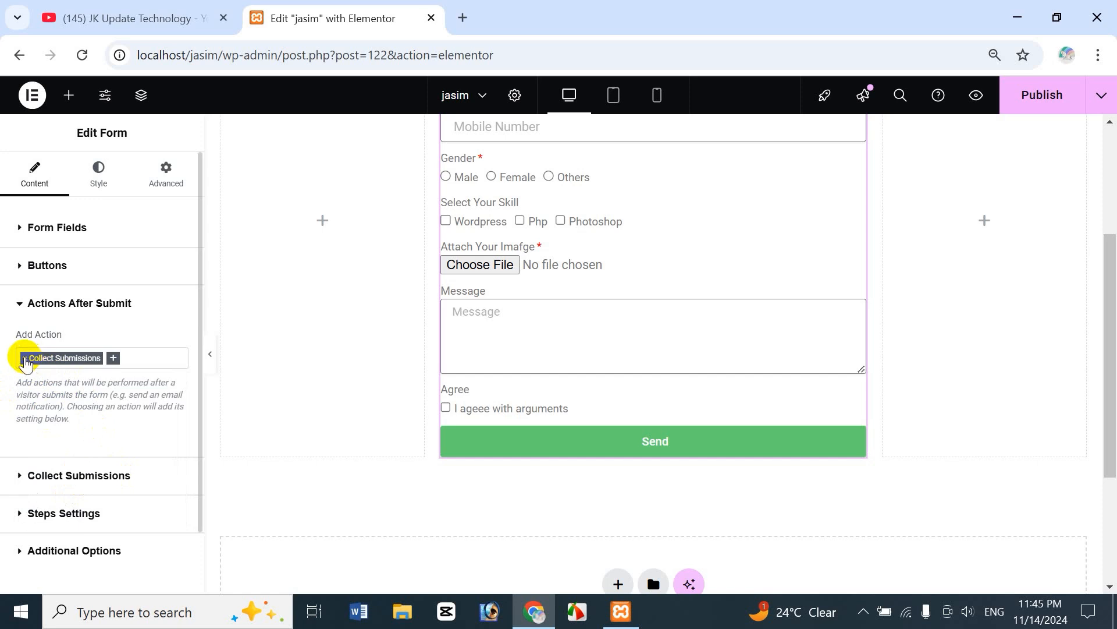
left_click(26, 362)
left_click(29, 413)
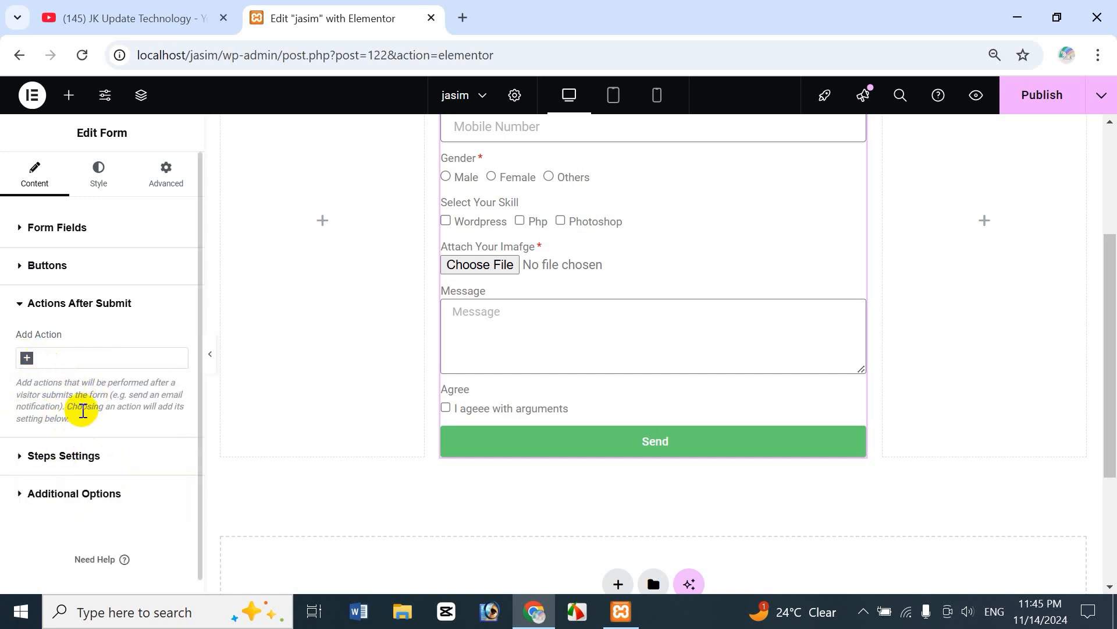
Add the Collect Submissions action after submit and view its settings alongside the form
left_click(28, 360)
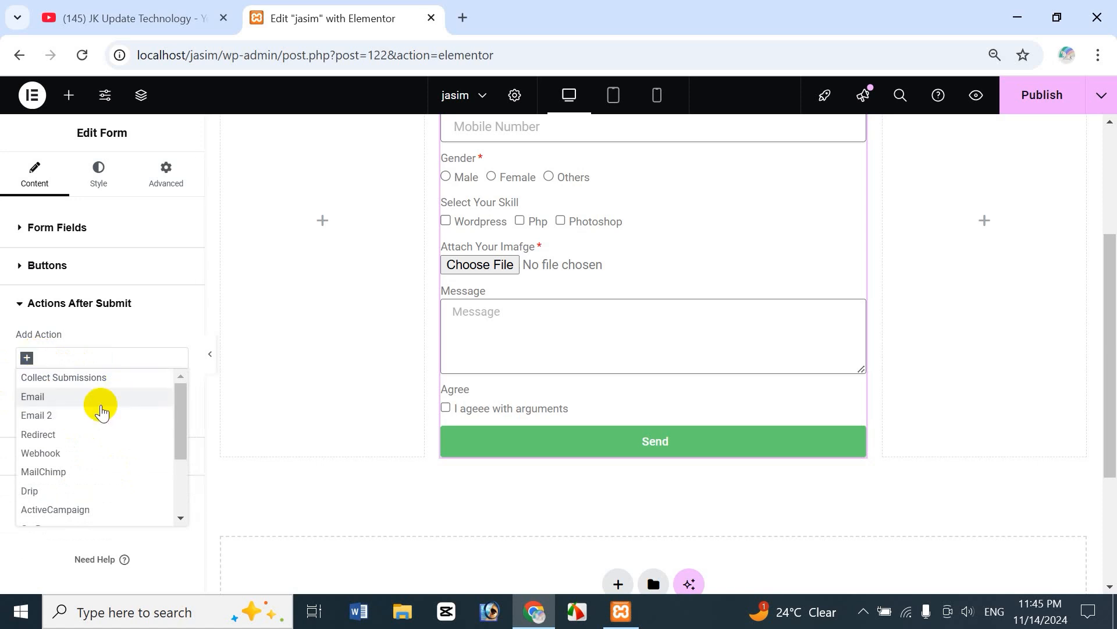
left_click(93, 379)
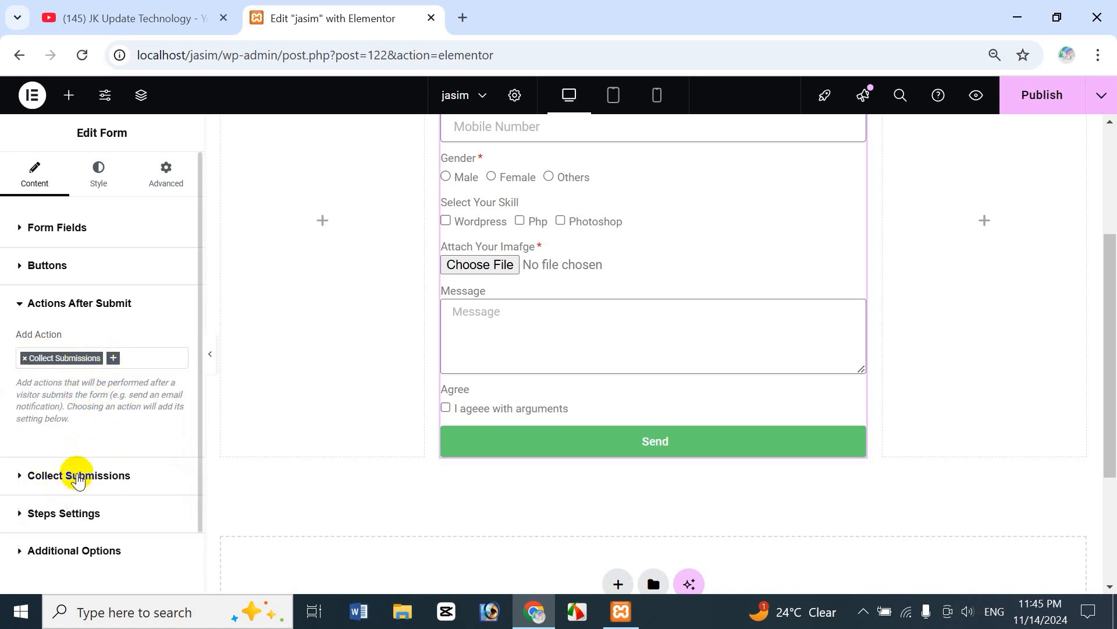
left_click(79, 477)
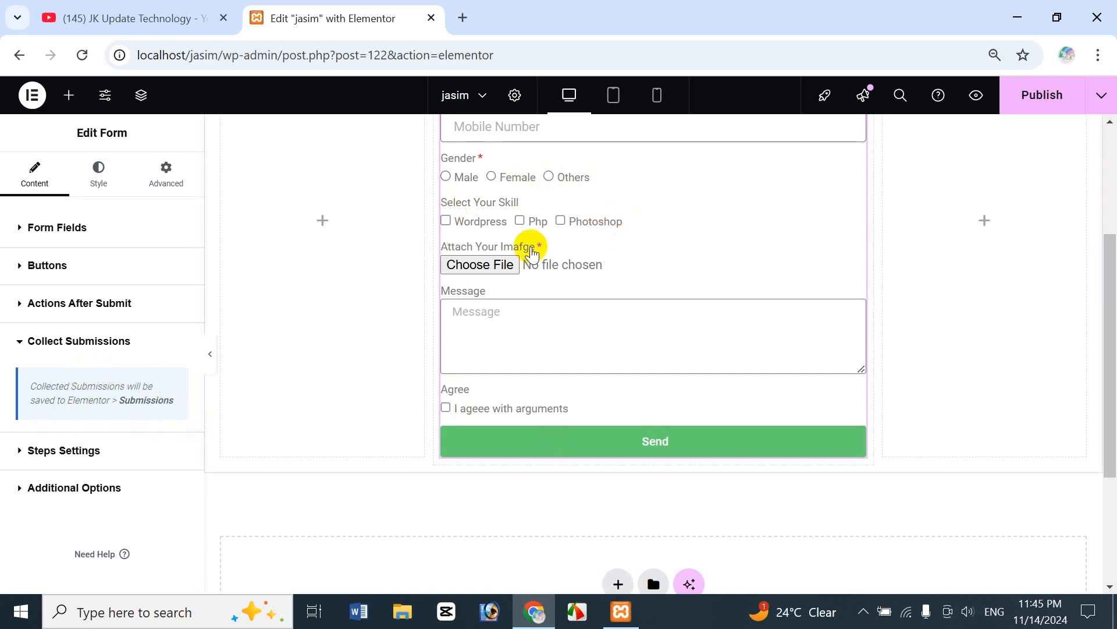
left_click_drag(1111, 319, 1110, 274)
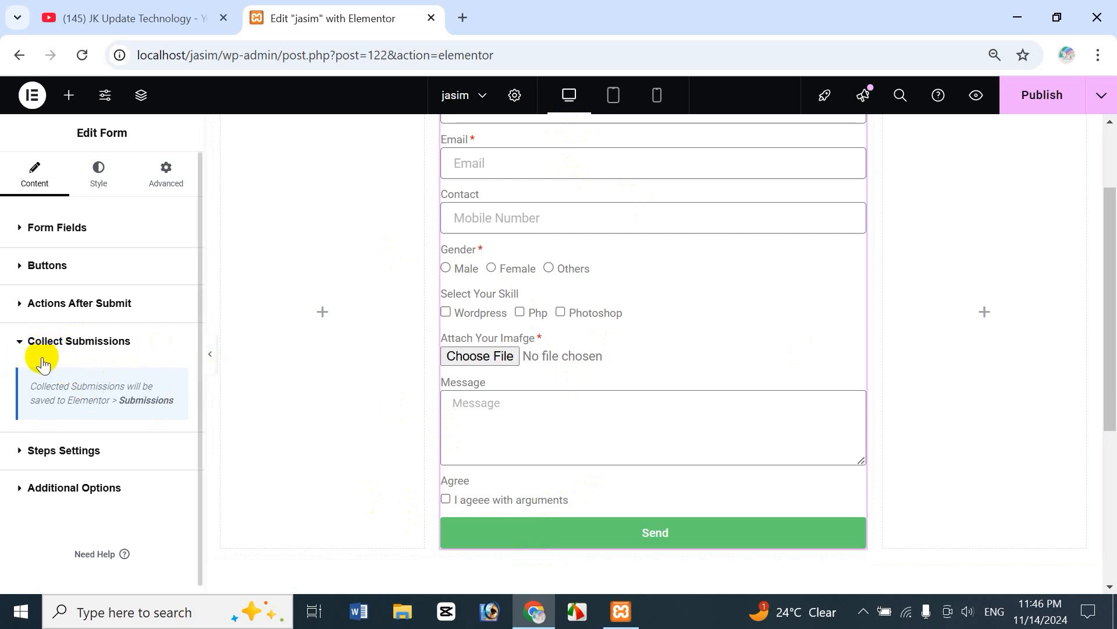
Replace the Collect Submissions action after submit with the Email action
left_click(30, 303)
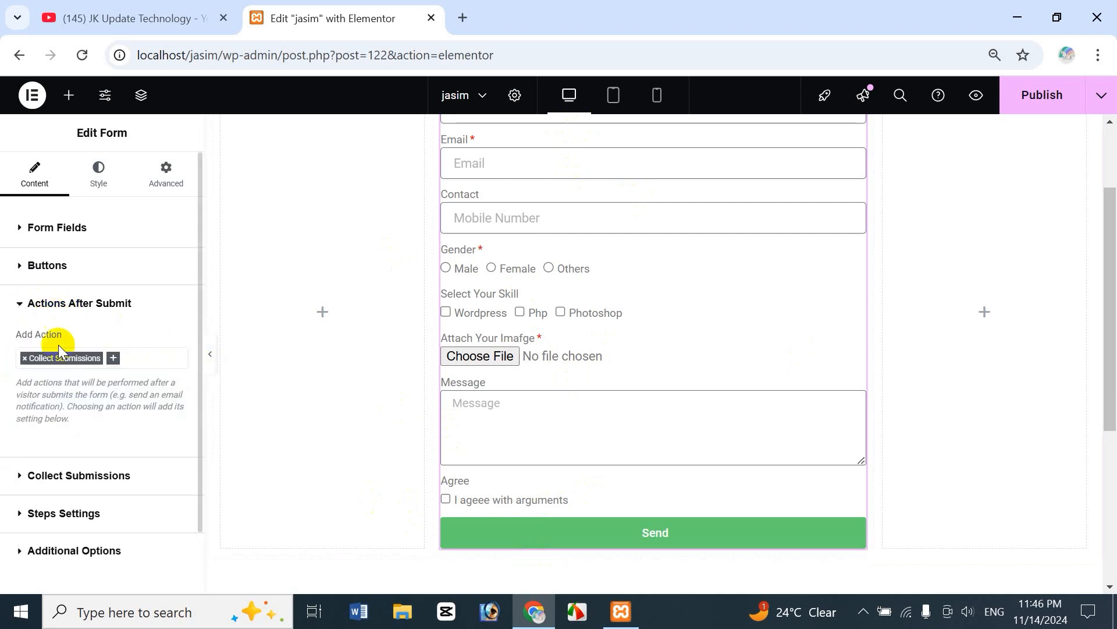
left_click(24, 359)
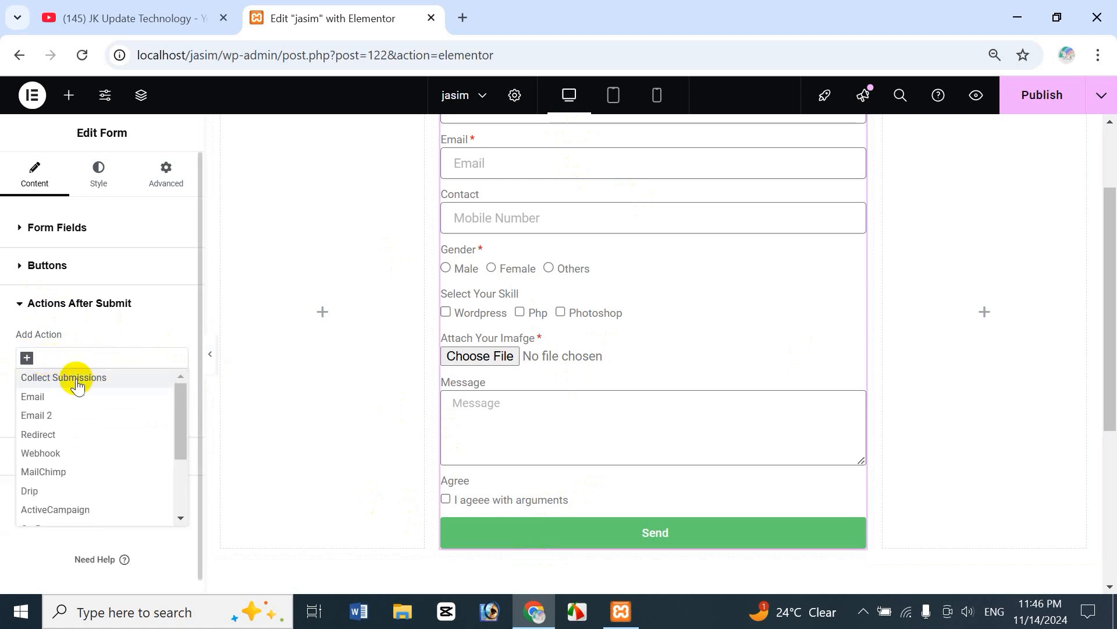
left_click(54, 402)
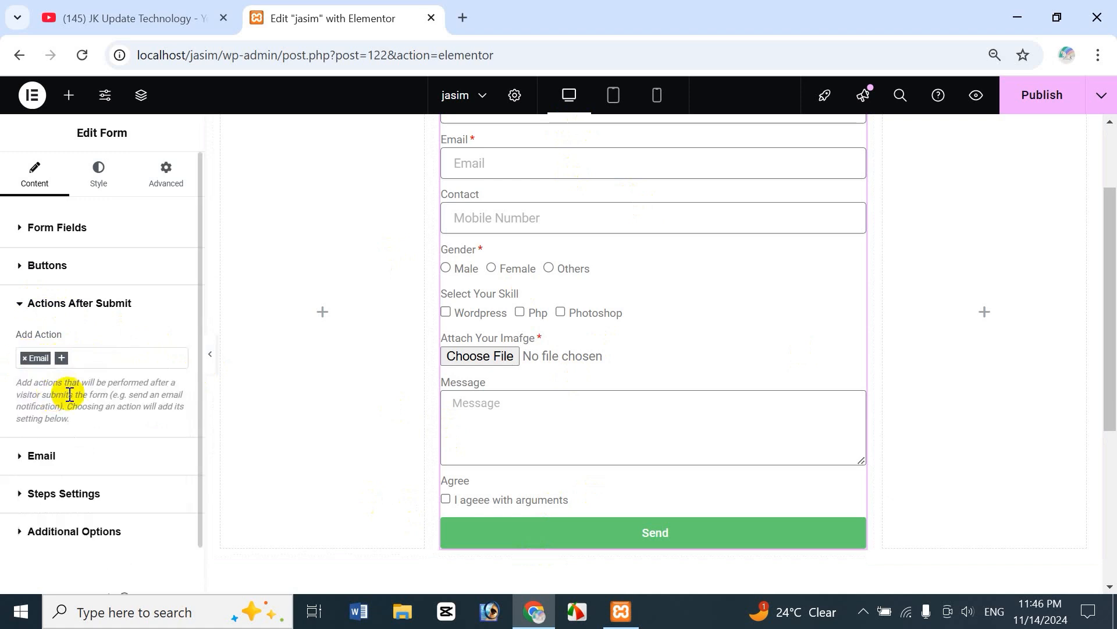
Examine the Email action's recipient, subject and message settings against the fields of the form
left_click(42, 456)
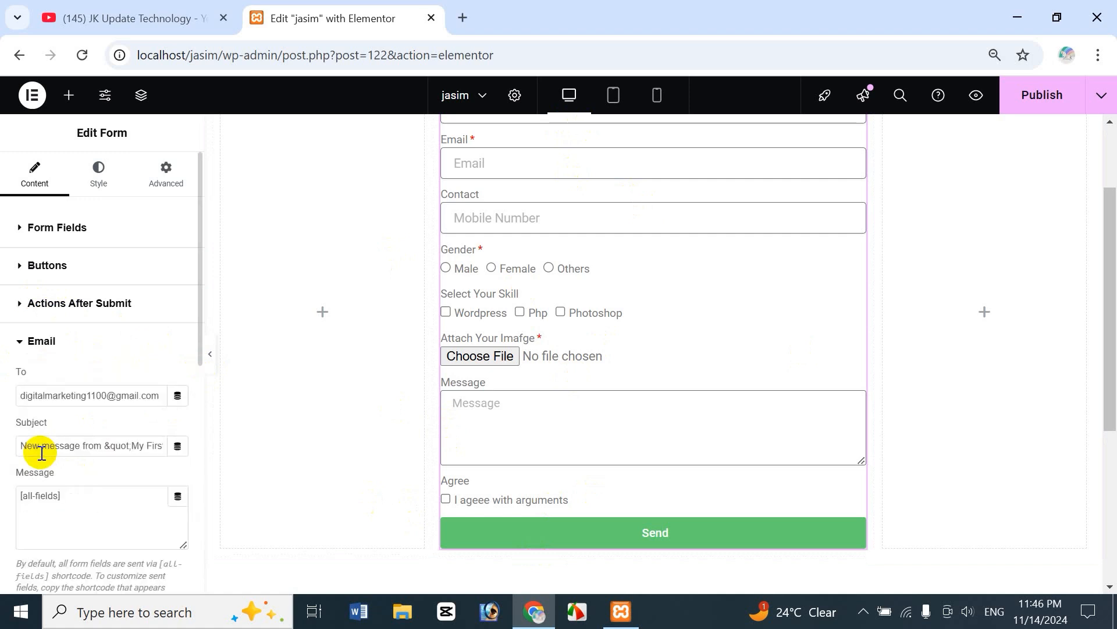
scroll(198, 303, "down", 1)
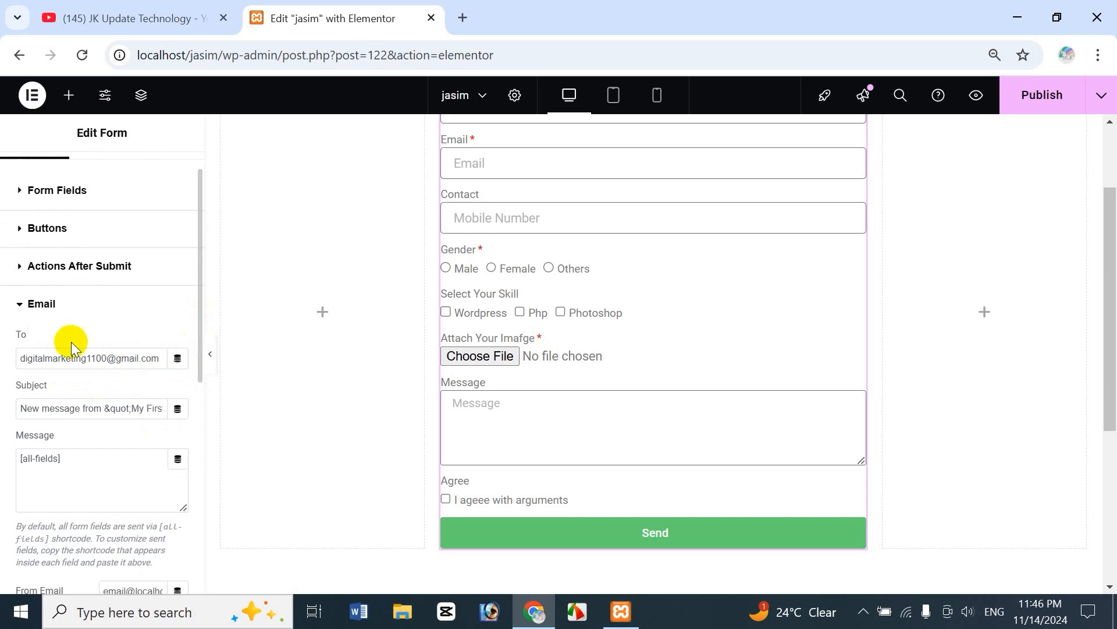
left_click_drag(21, 359, 146, 359)
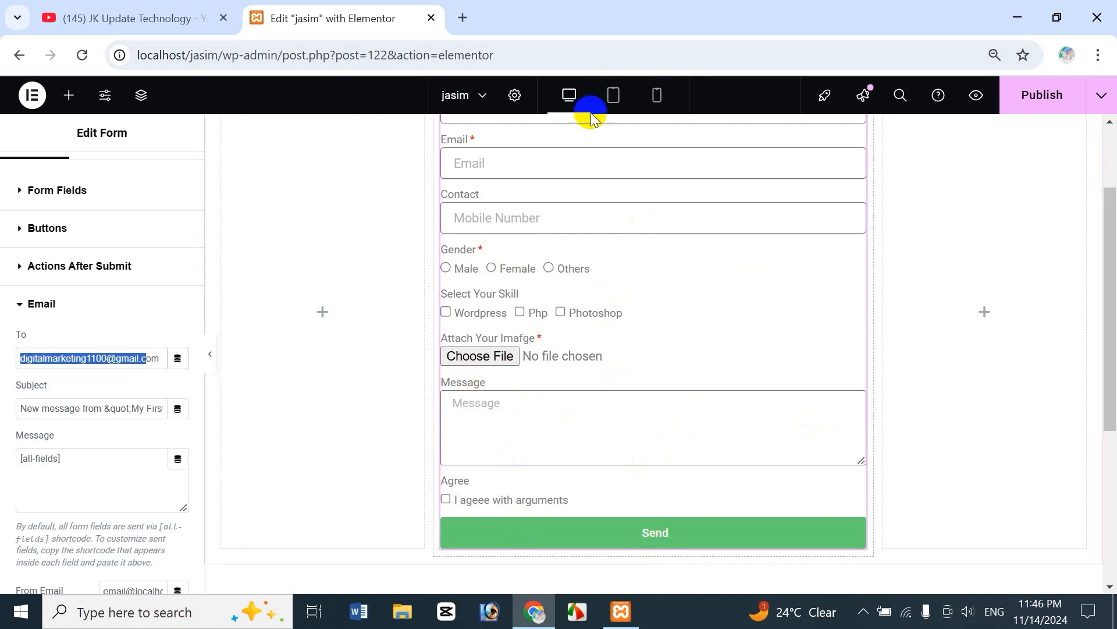
left_click(81, 357)
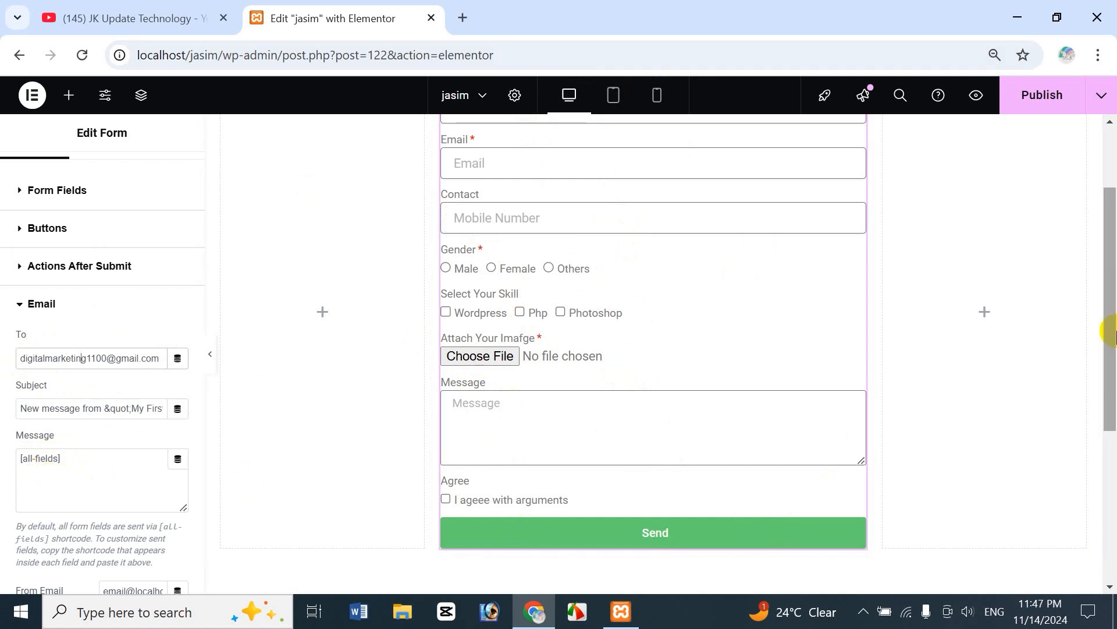
scroll(1111, 352, "up", 1)
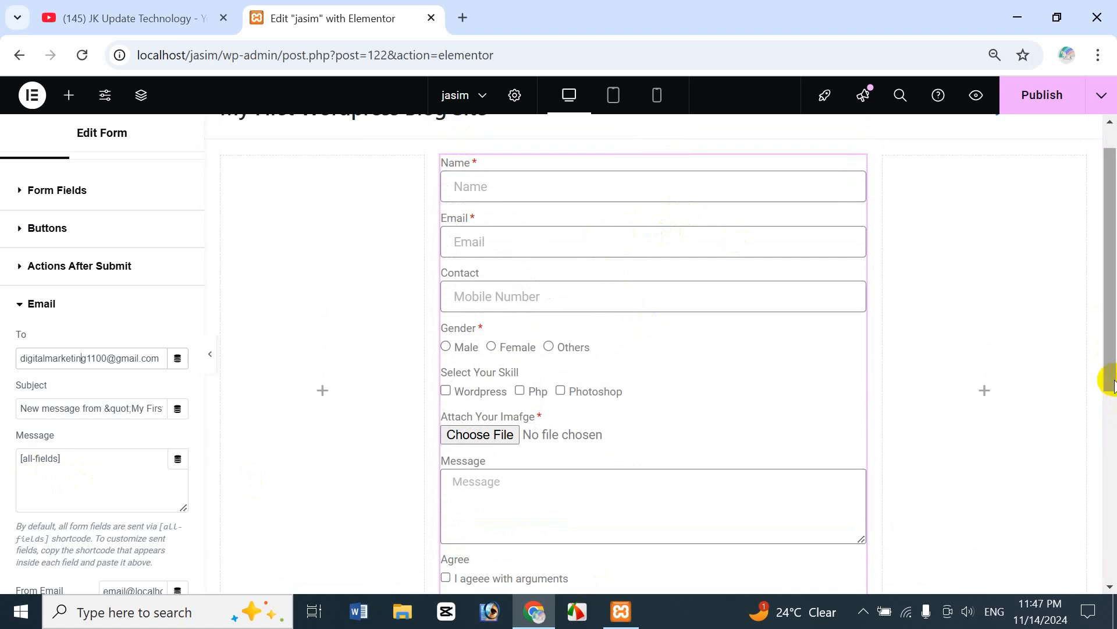
scroll(1112, 384, "down", 2)
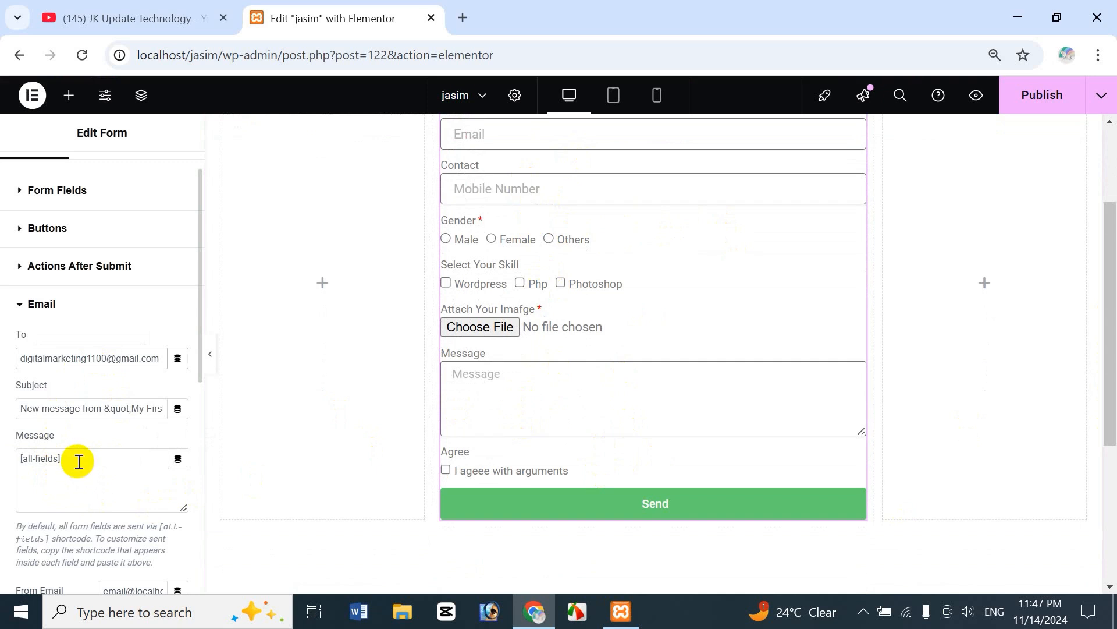
left_click(93, 475)
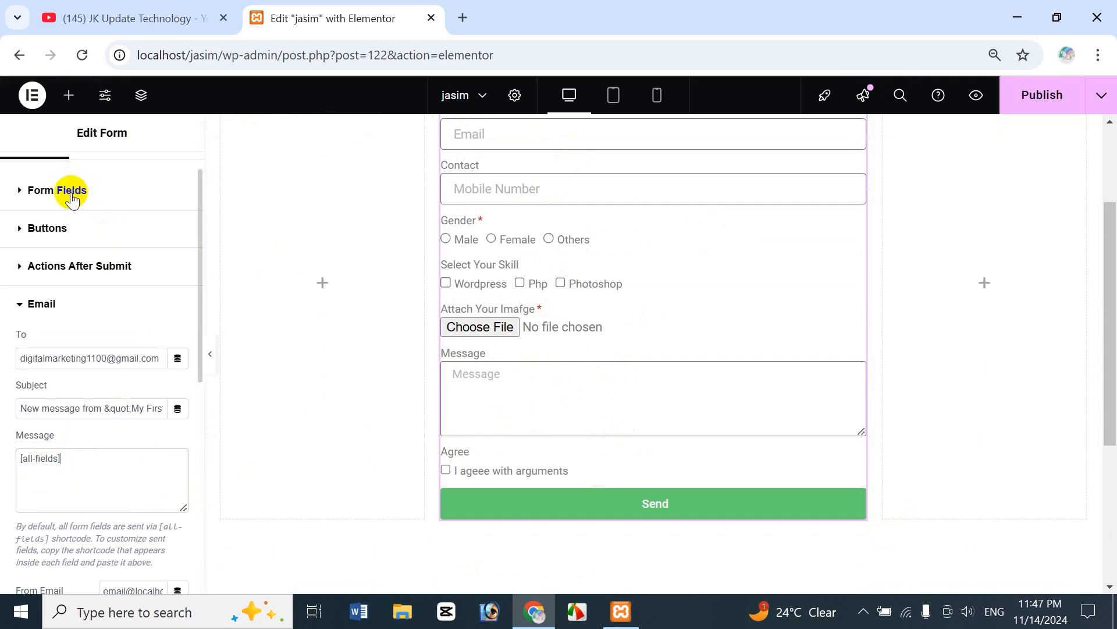
Open the advanced settings of the form's Name field
left_click(71, 192)
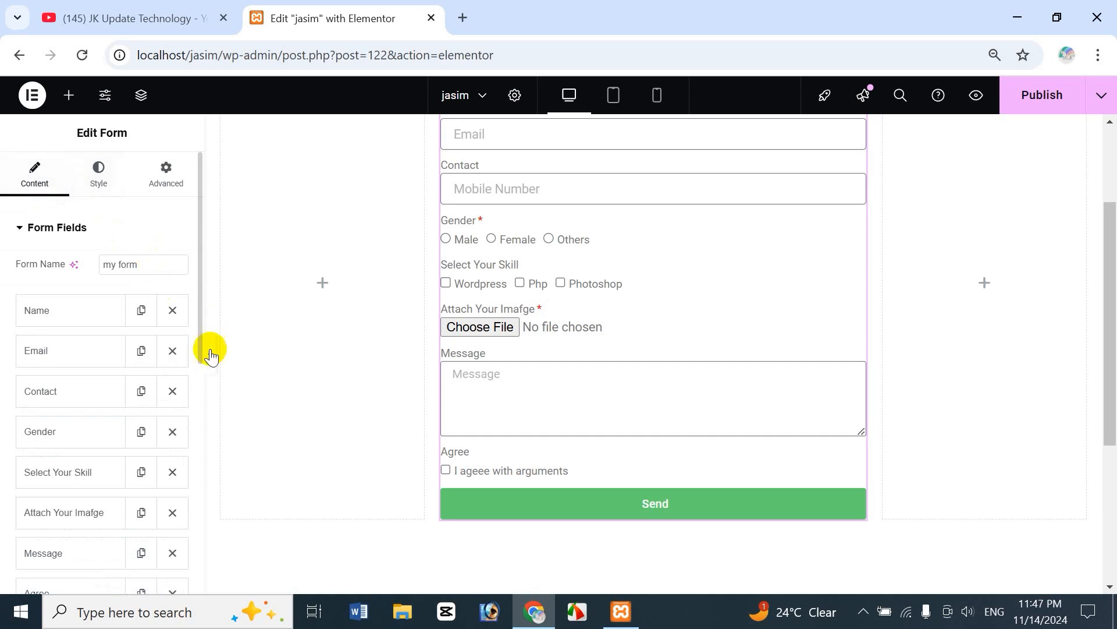
left_click(72, 321)
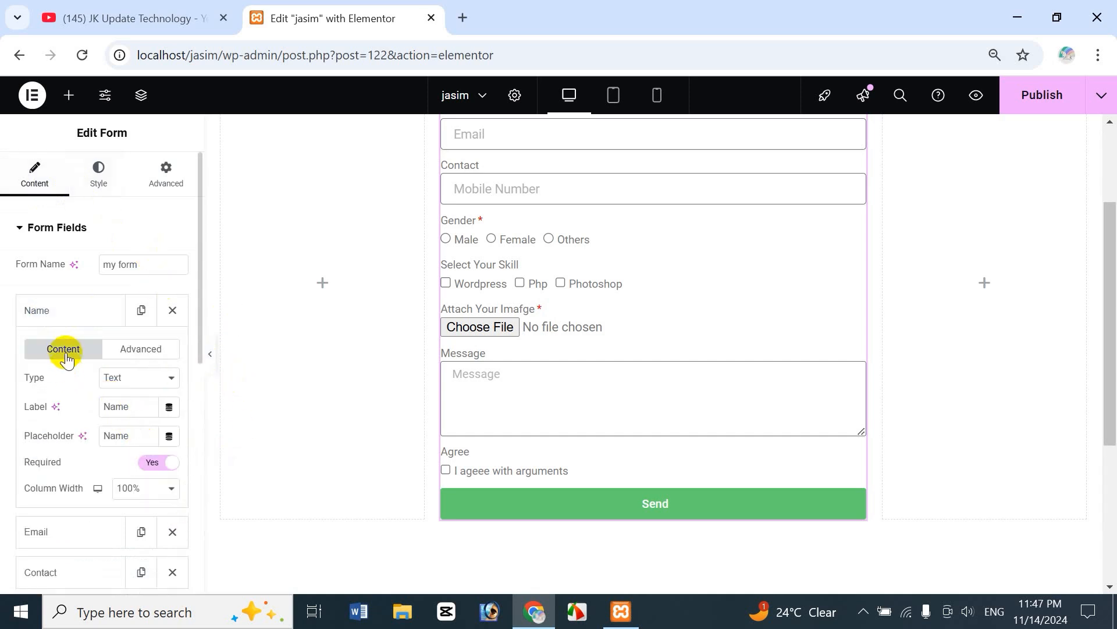
left_click(149, 353)
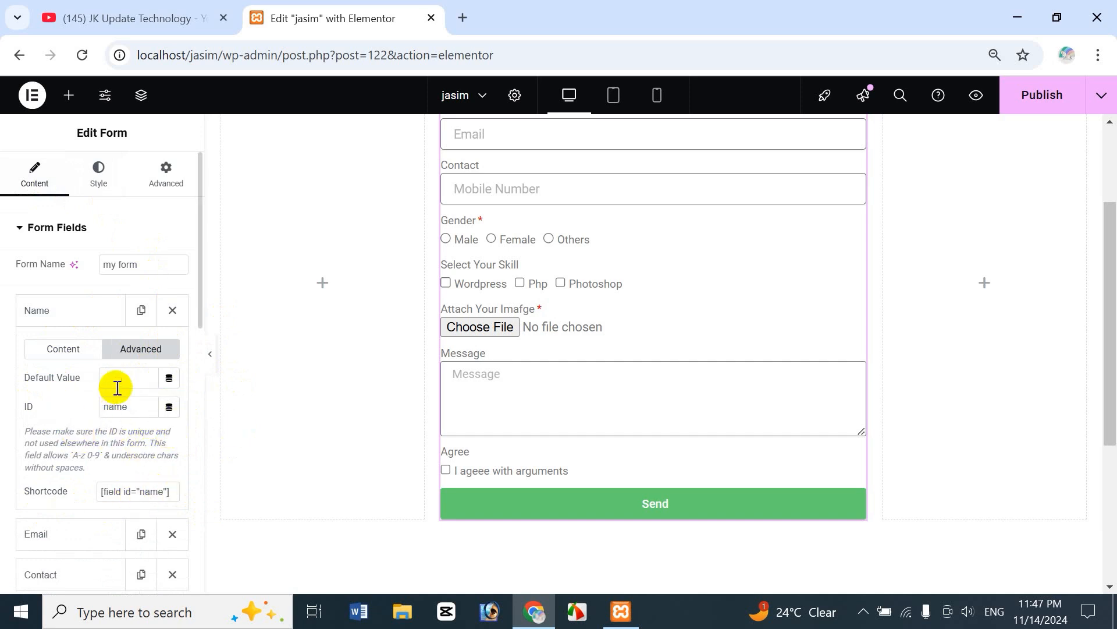
Try "445" and a person's name as the Name field's default value and clear it again
left_click_drag(1108, 384, 1107, 335)
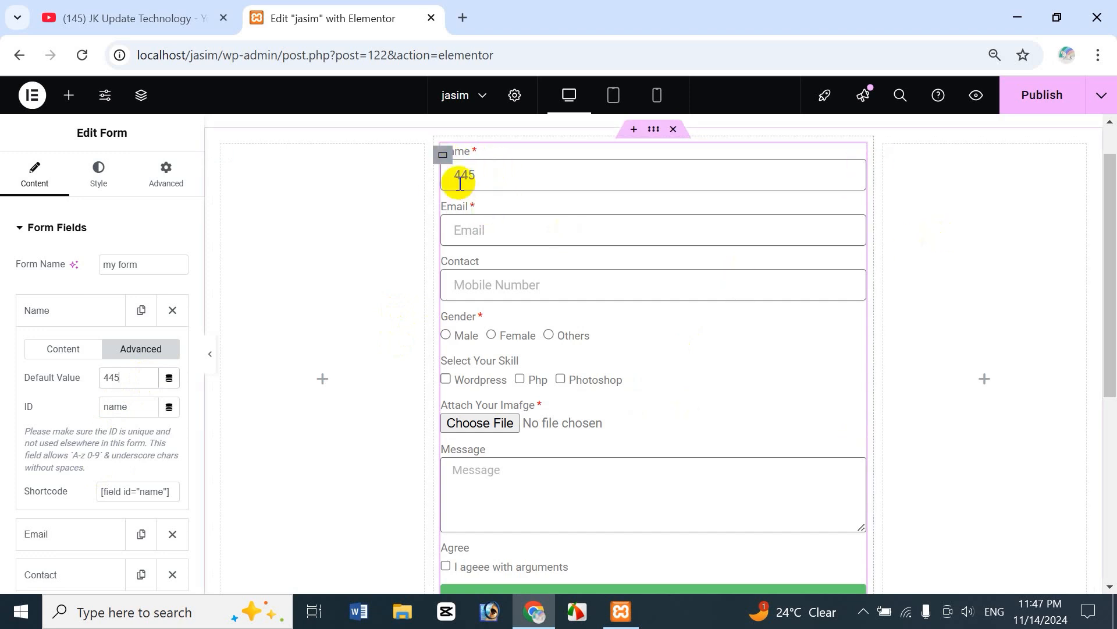
left_click_drag(124, 378, 91, 378)
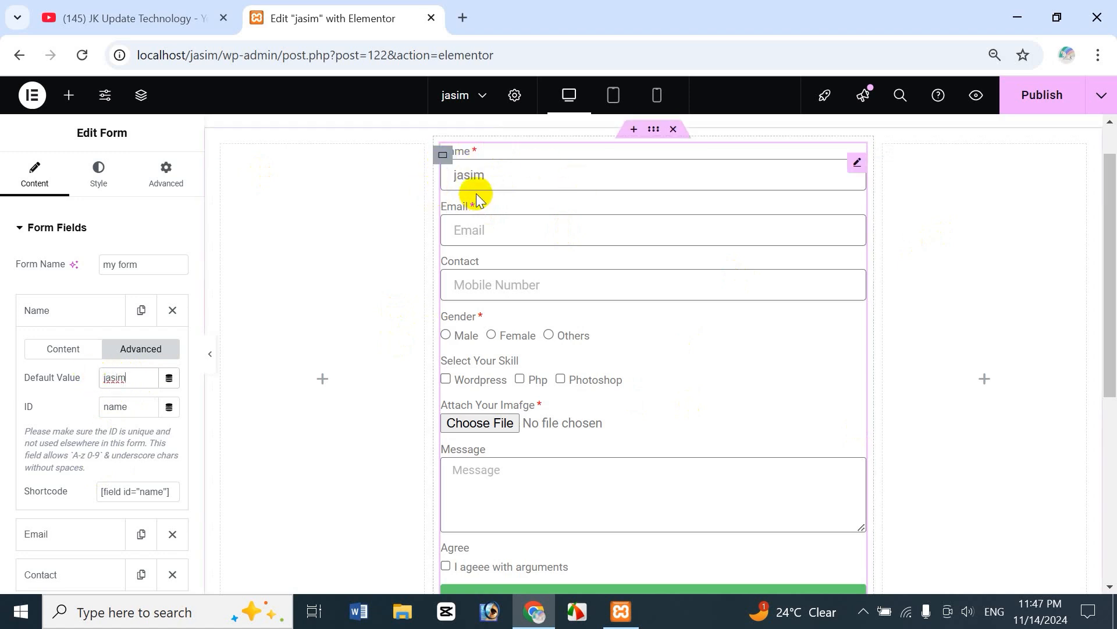
left_click_drag(138, 377, 84, 370)
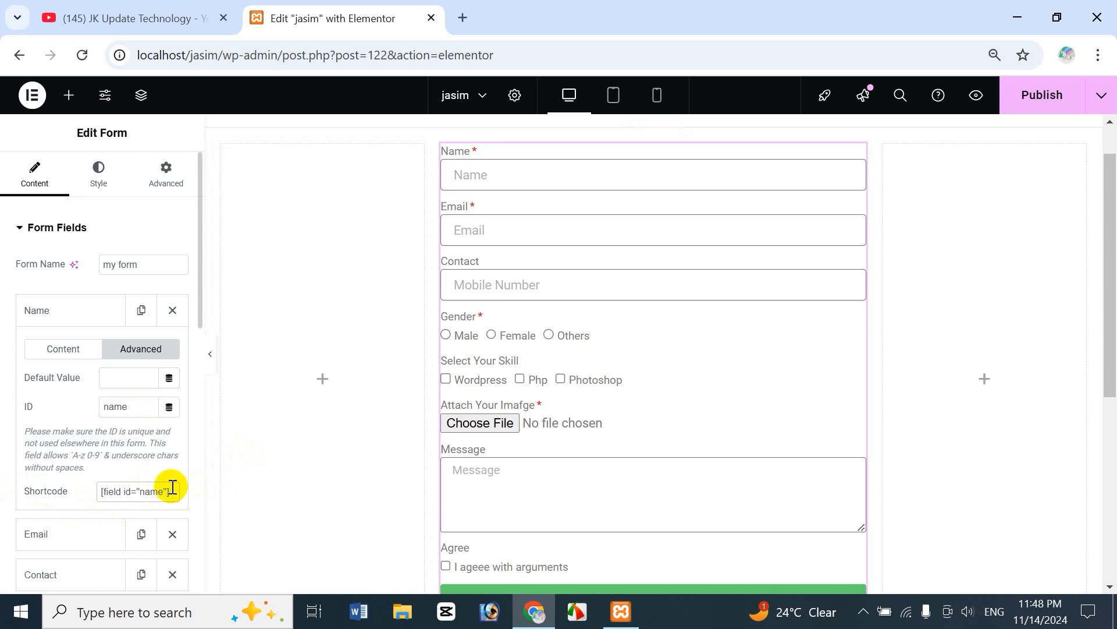
Copy the Name field's shortcode and replace [all-fields] in the Email action's message with [field id="name"]
left_click_drag(173, 488, 92, 491)
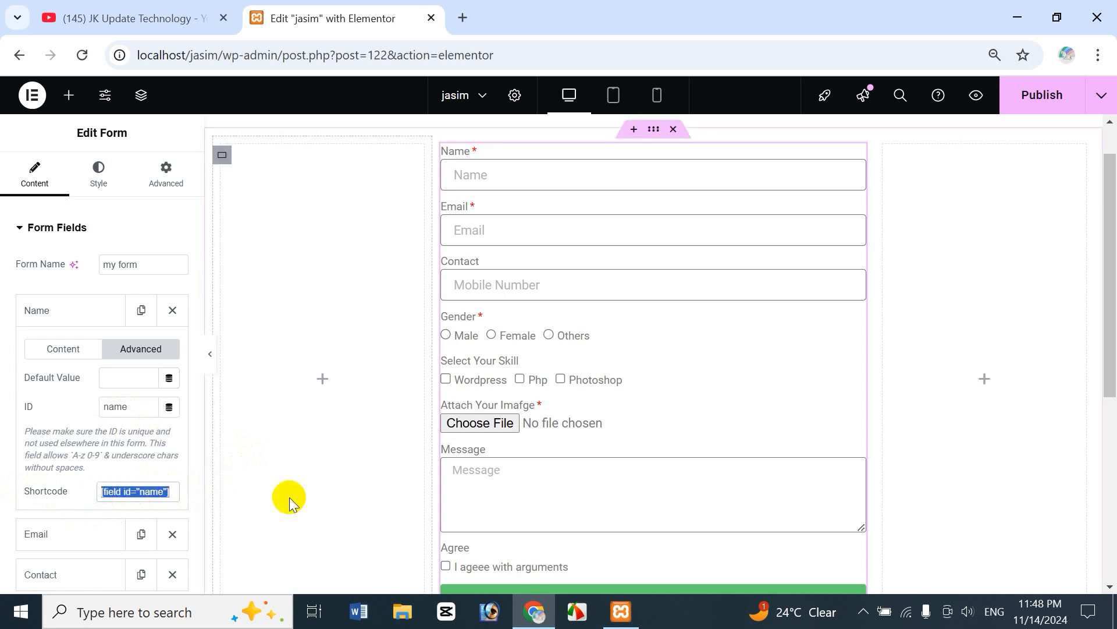
left_click(22, 228)
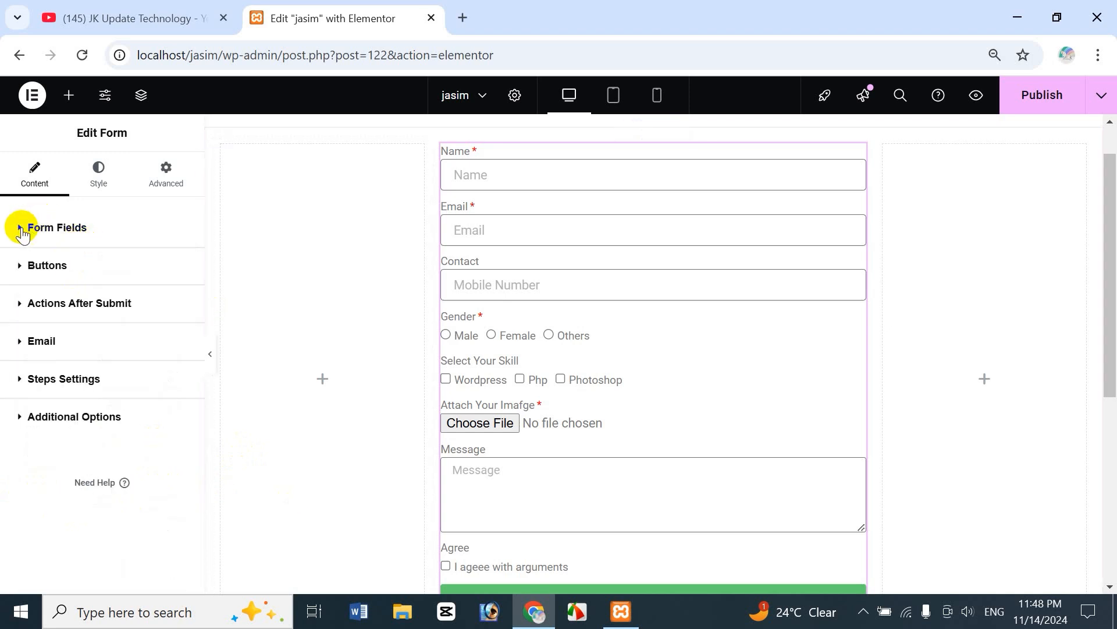
left_click(43, 341)
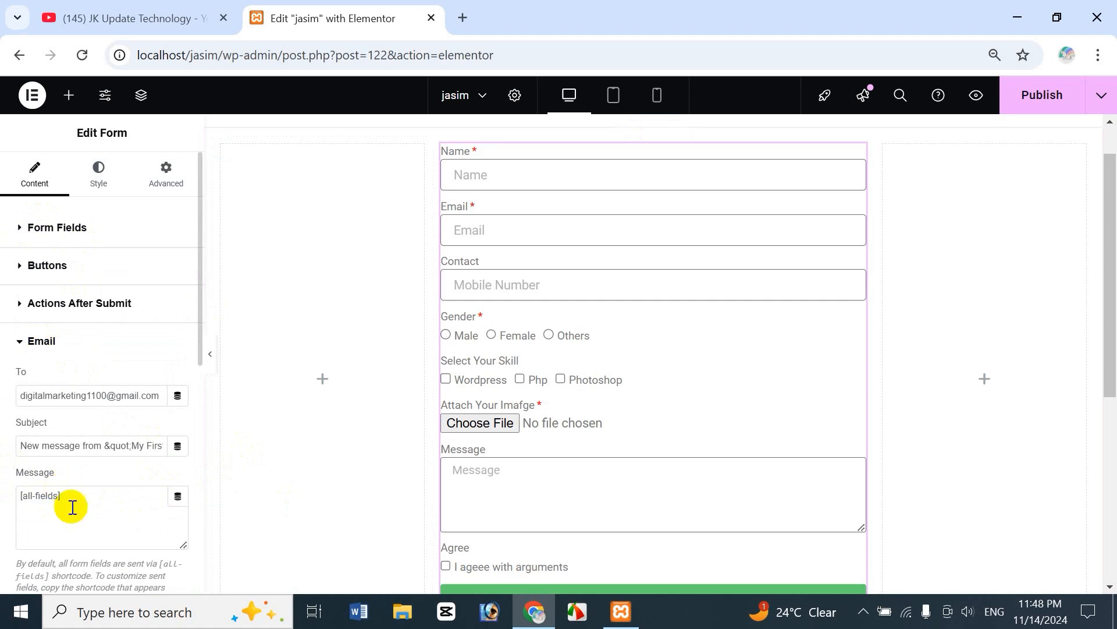
left_click_drag(82, 498, 6, 490)
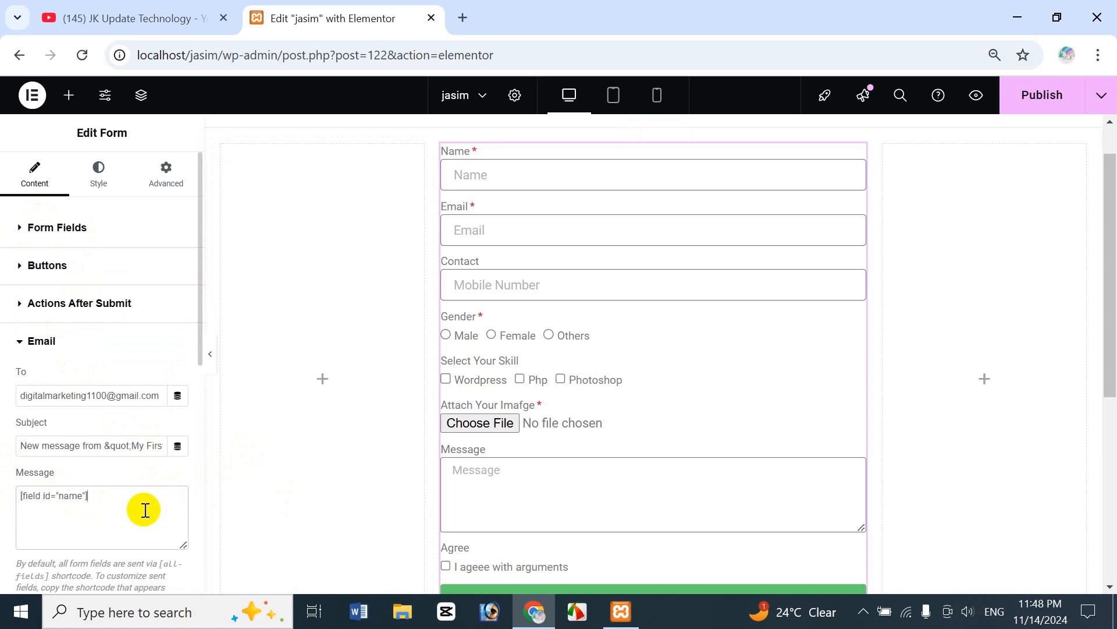
Copy the Email field's shortcode and add [field id="email"] on a new line of the Email action's message
key("Return")
left_click(59, 228)
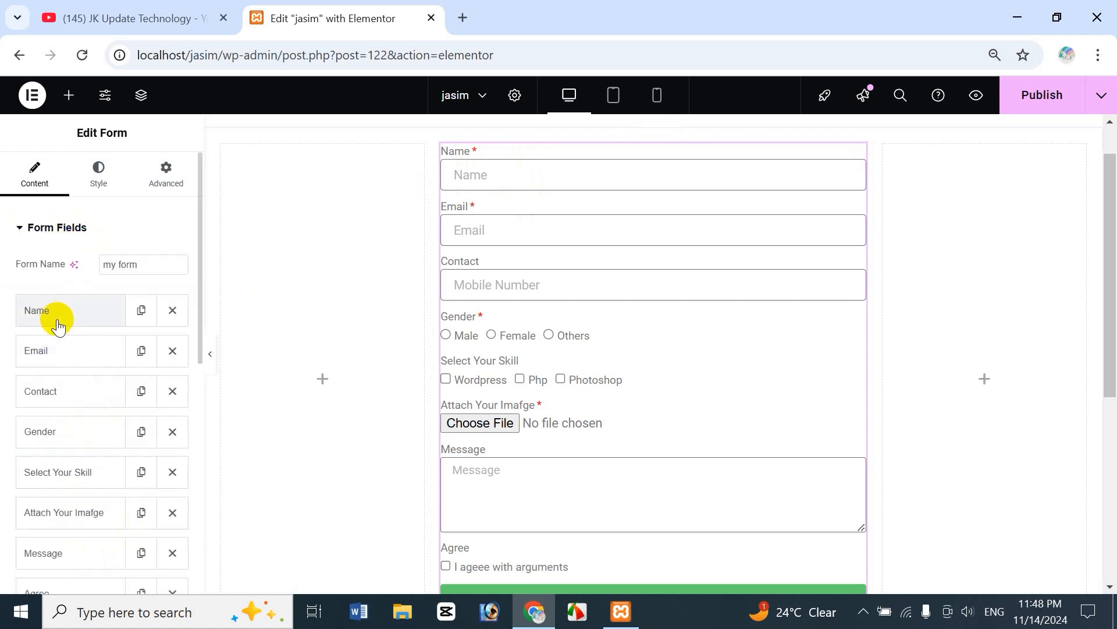
left_click(63, 356)
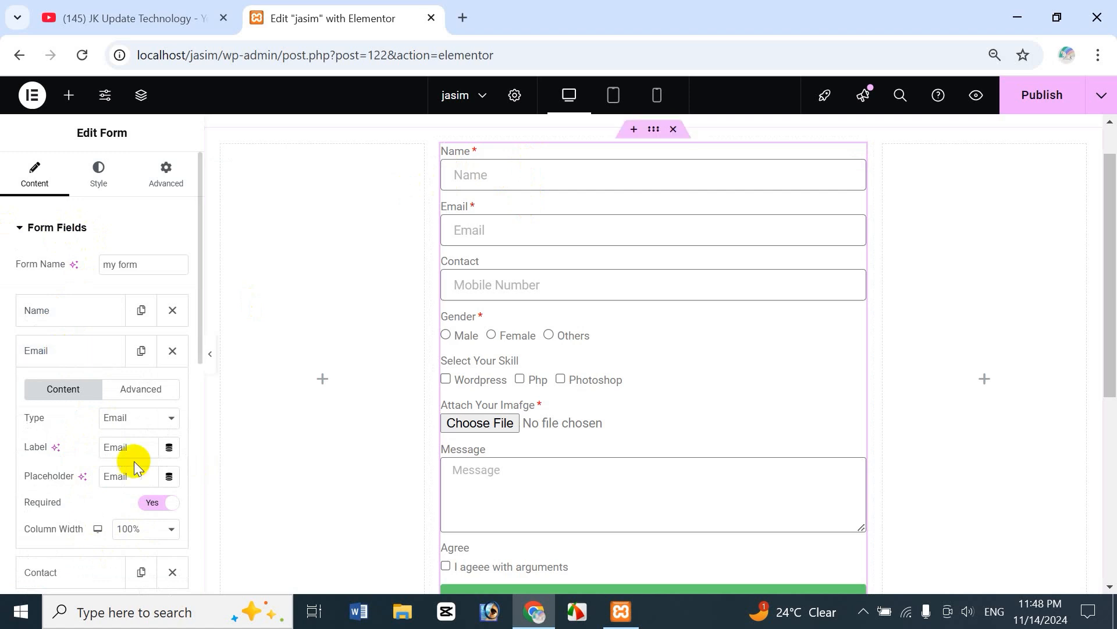
left_click(150, 397)
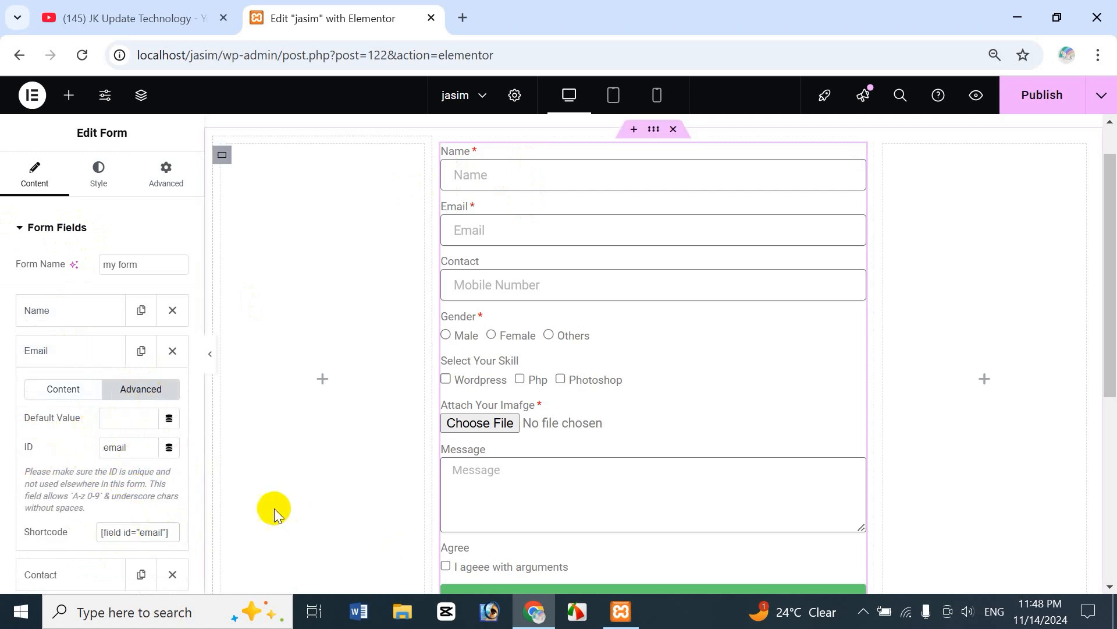
left_click_drag(177, 532, 105, 532)
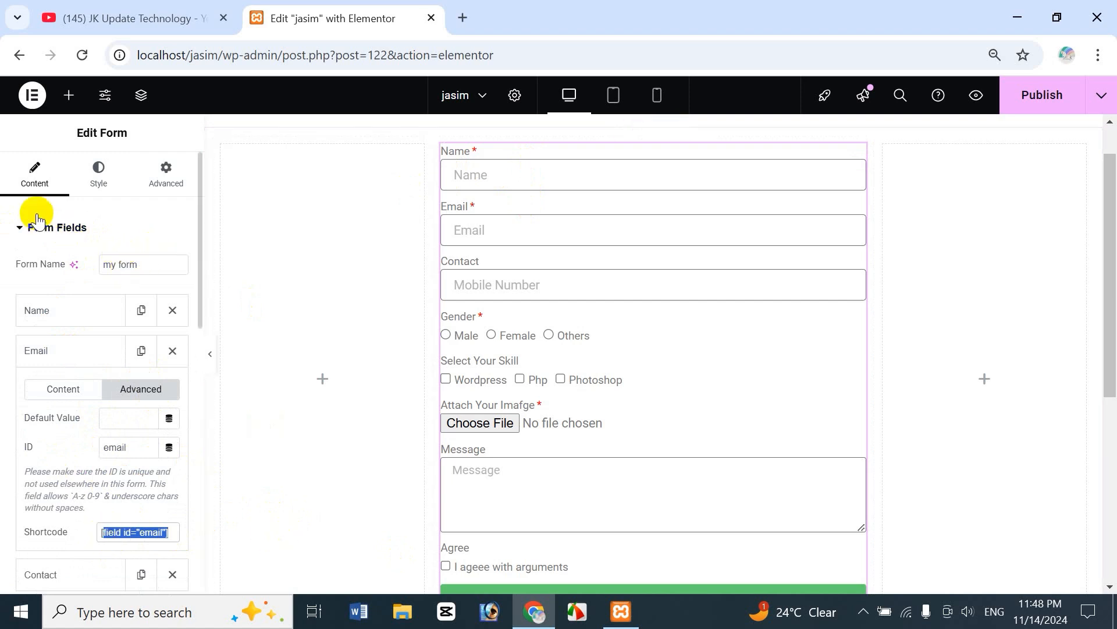
left_click(21, 228)
left_click(53, 342)
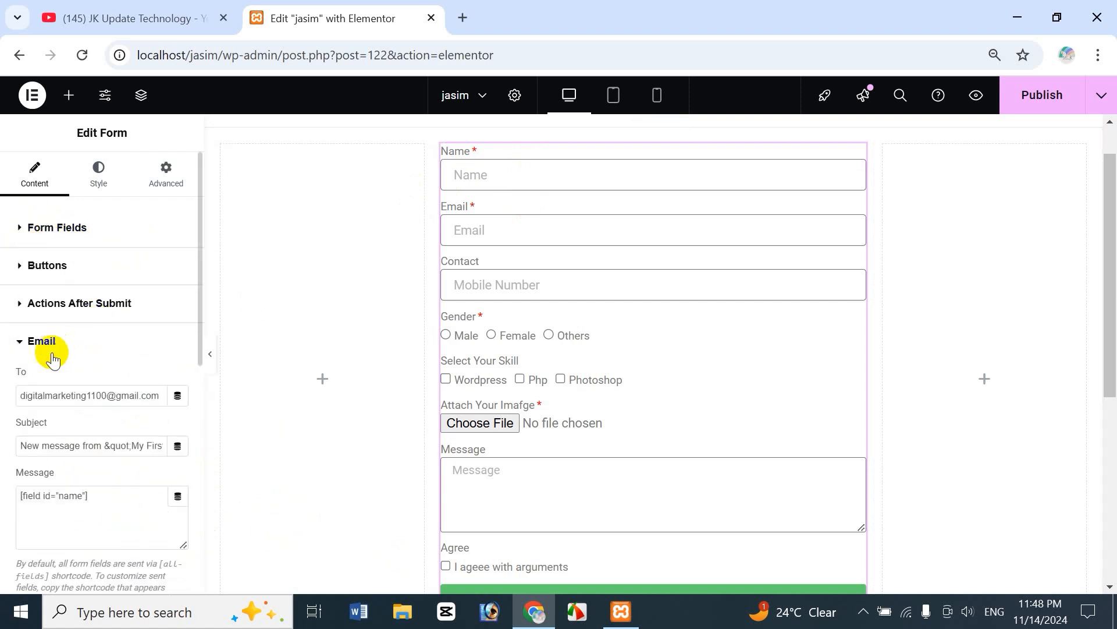
left_click(114, 502)
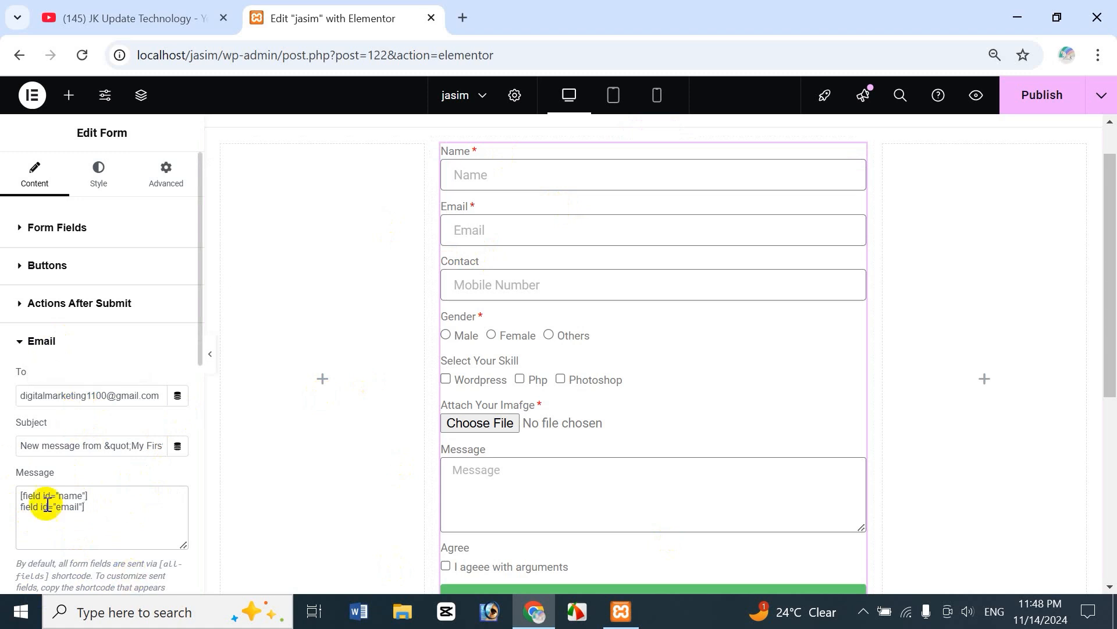
Clear all field shortcodes from the Email action's message
key("ctrl+a")
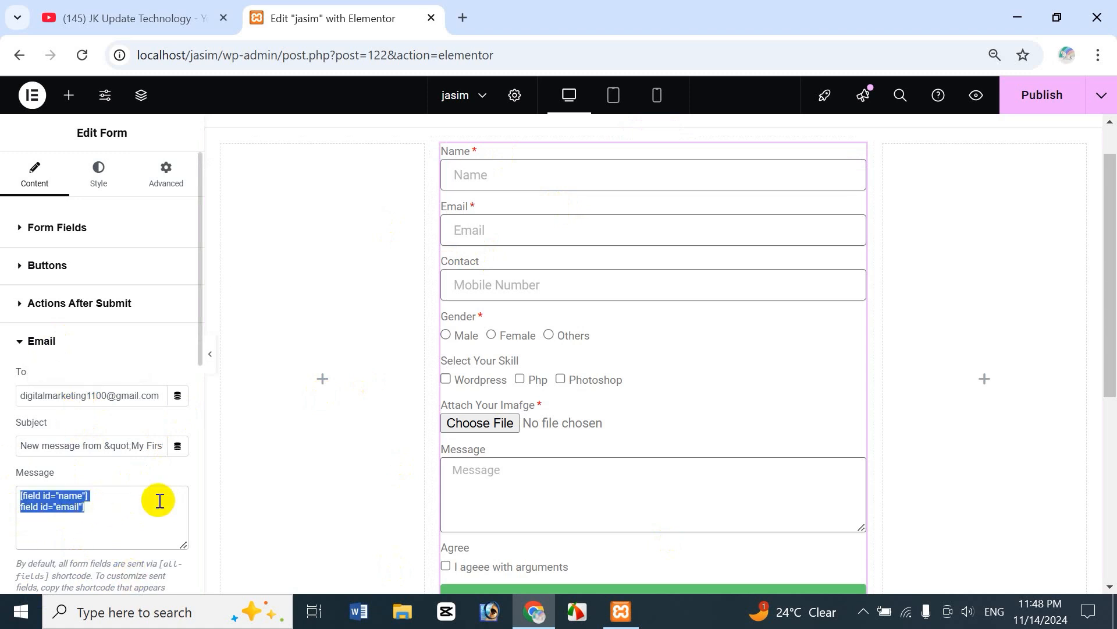
key("BackSpace")
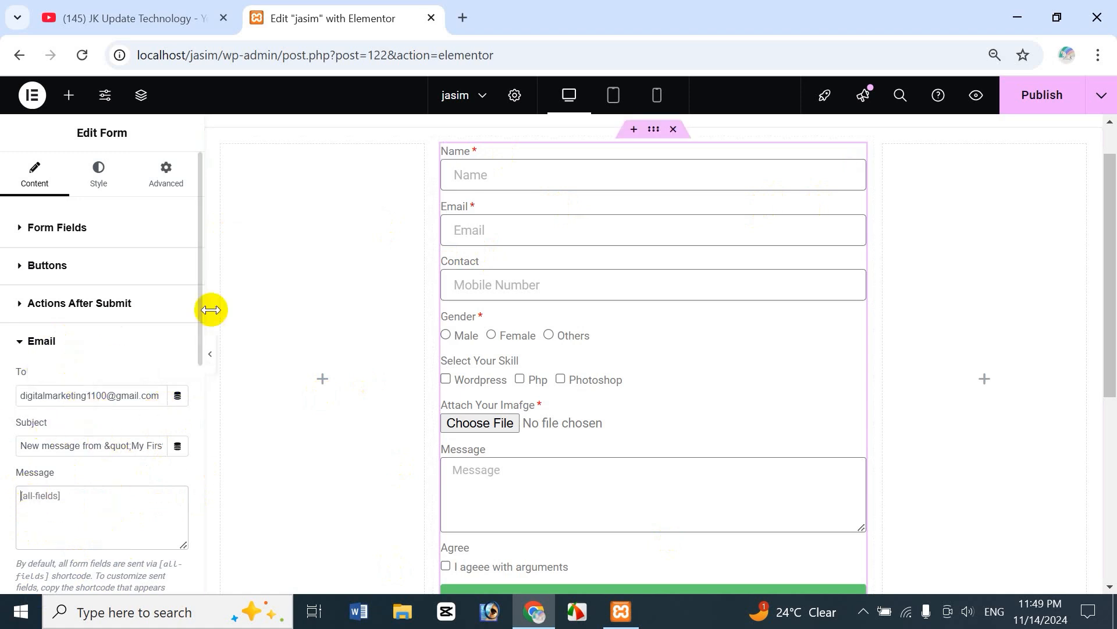
Examine the Email action's sender, reply-to, Cc, Bcc, meta data and send-as settings alongside the form preview
left_click_drag(200, 326, 208, 452)
scroll(40, 432, "up", 1)
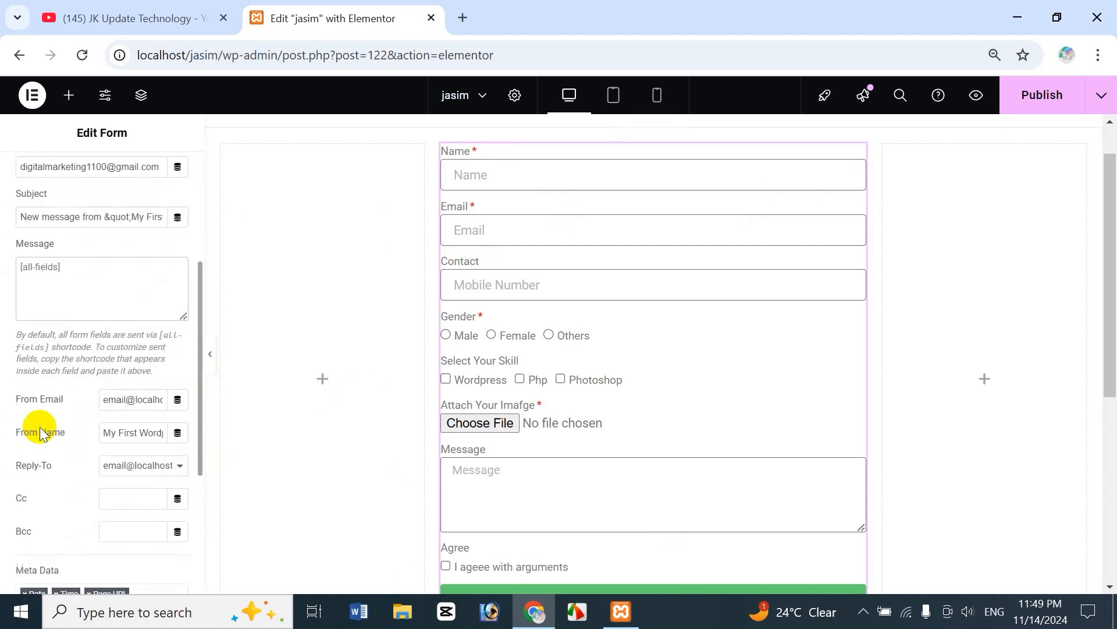
scroll(40, 448, "down", 1)
scroll(39, 444, "up", 1)
scroll(40, 449, "up", 1)
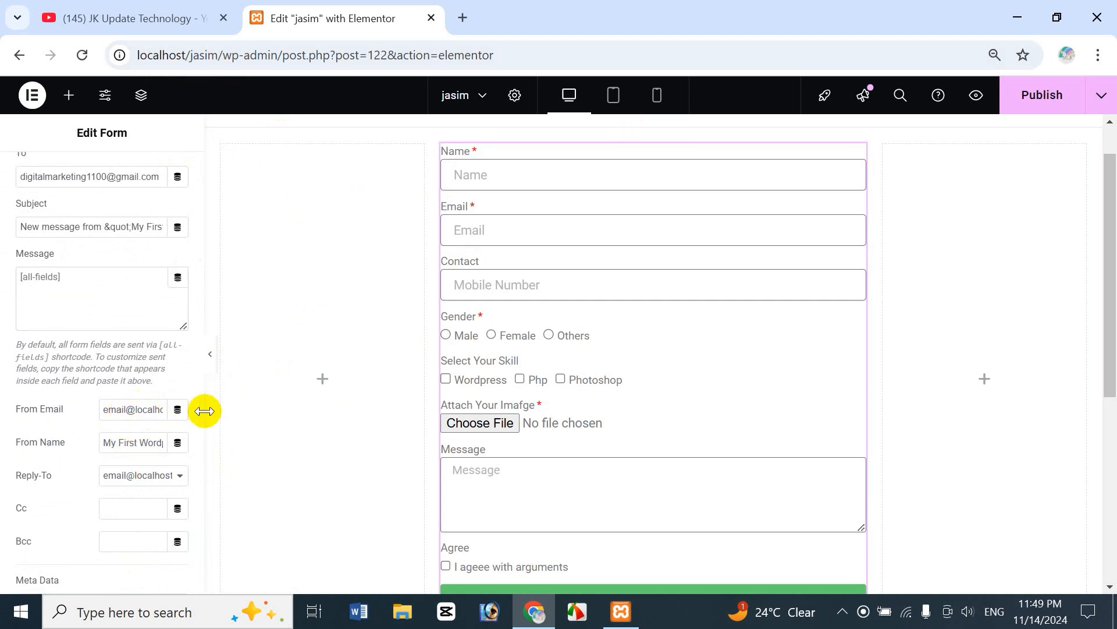
scroll(1112, 434, "down", 1)
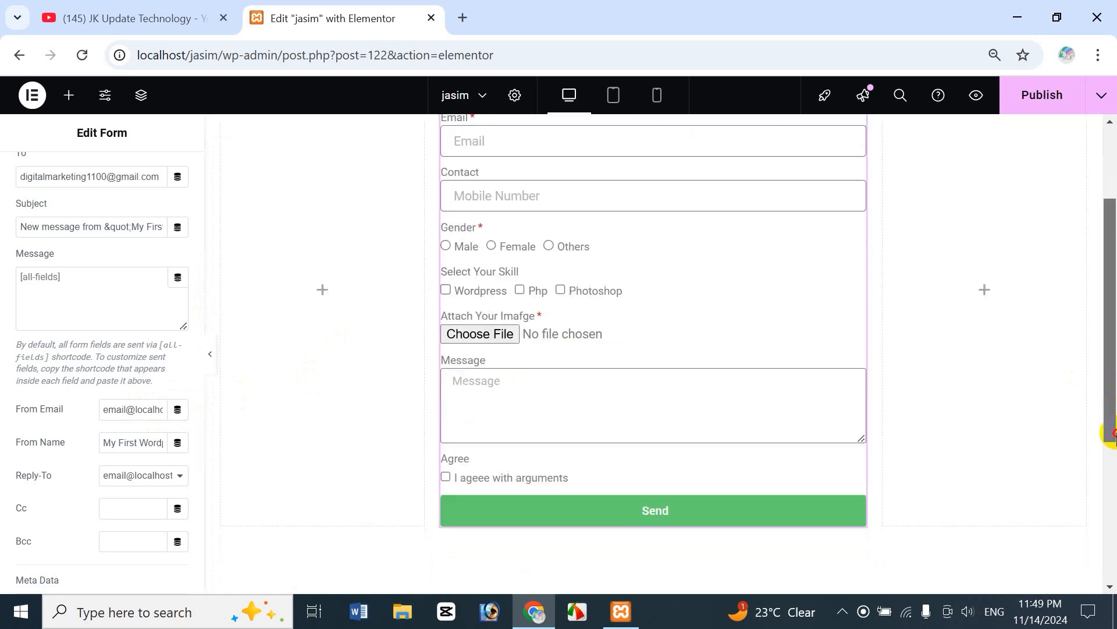
scroll(1112, 433, "down", 1)
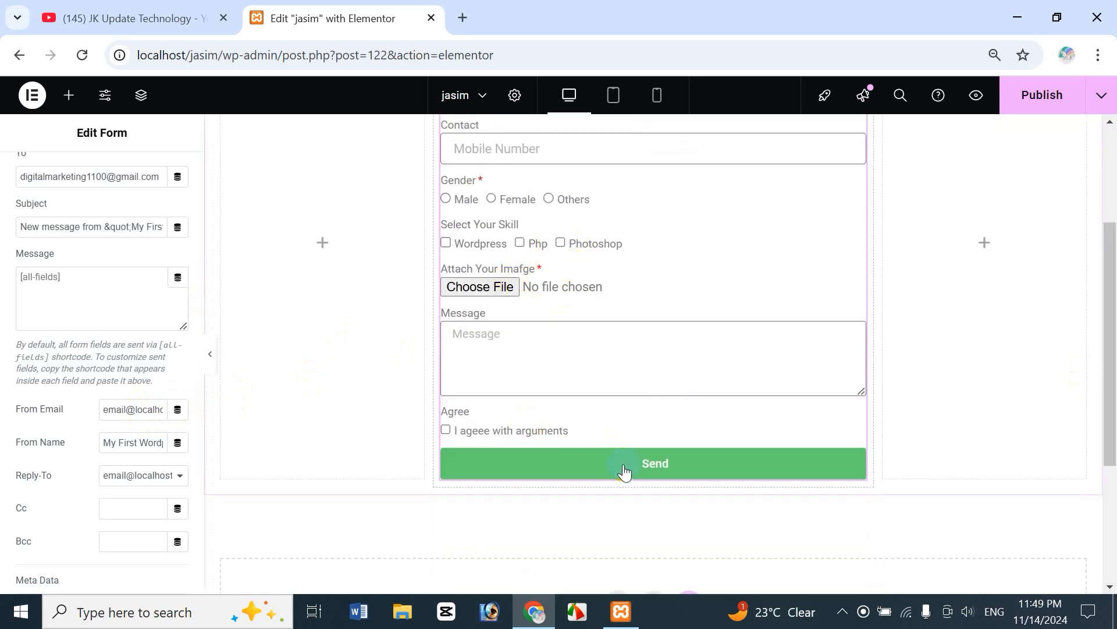
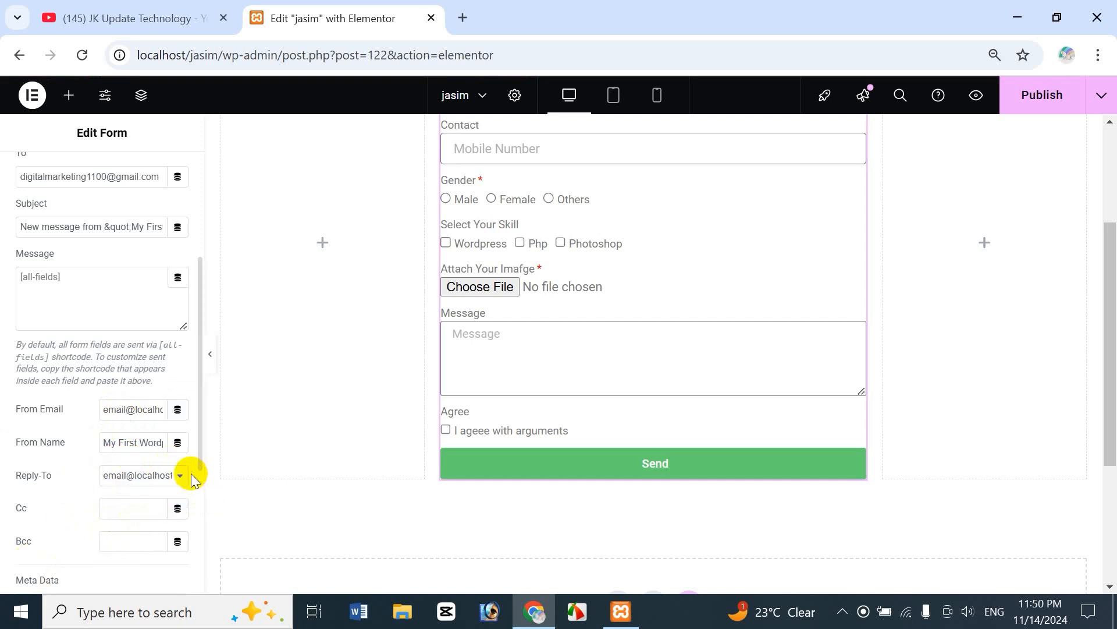
left_click_drag(201, 452, 200, 469)
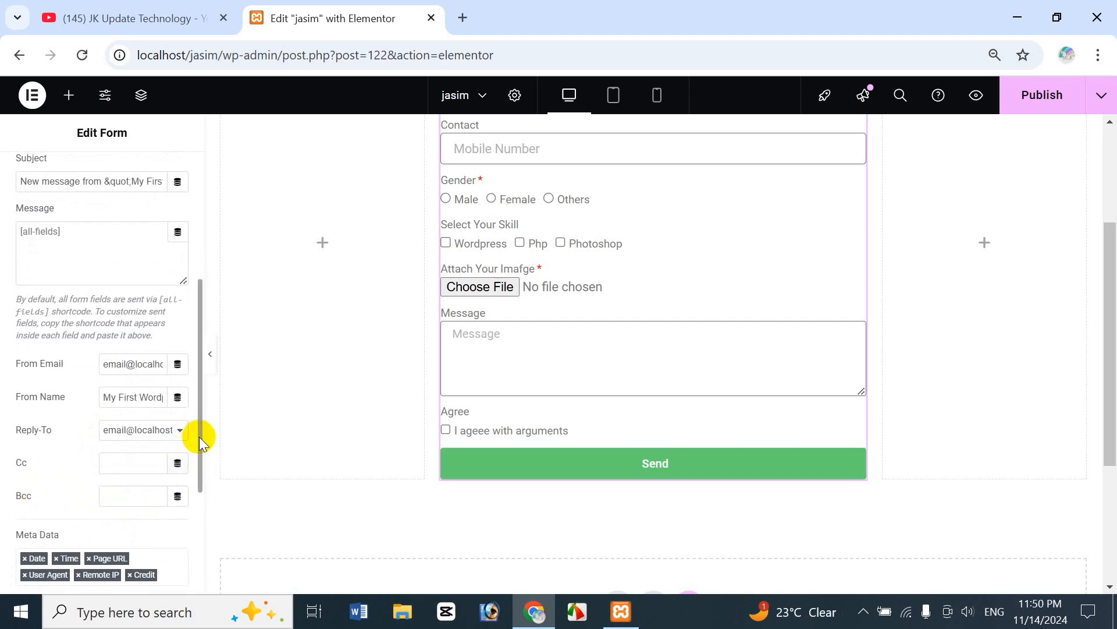
left_click_drag(200, 442, 210, 386)
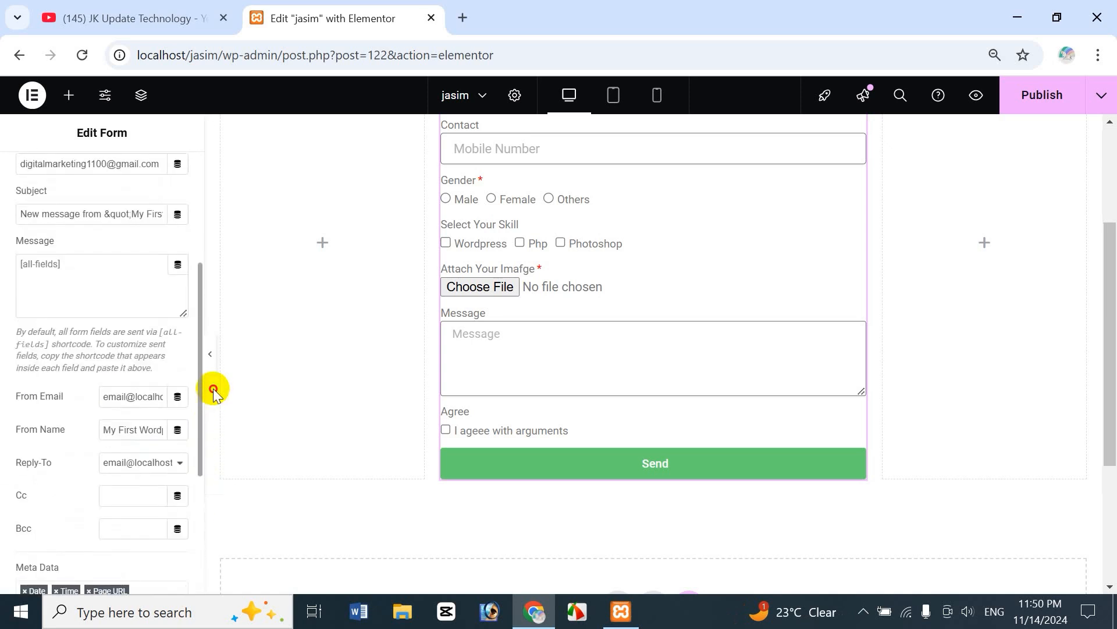
left_click_drag(200, 429, 204, 371)
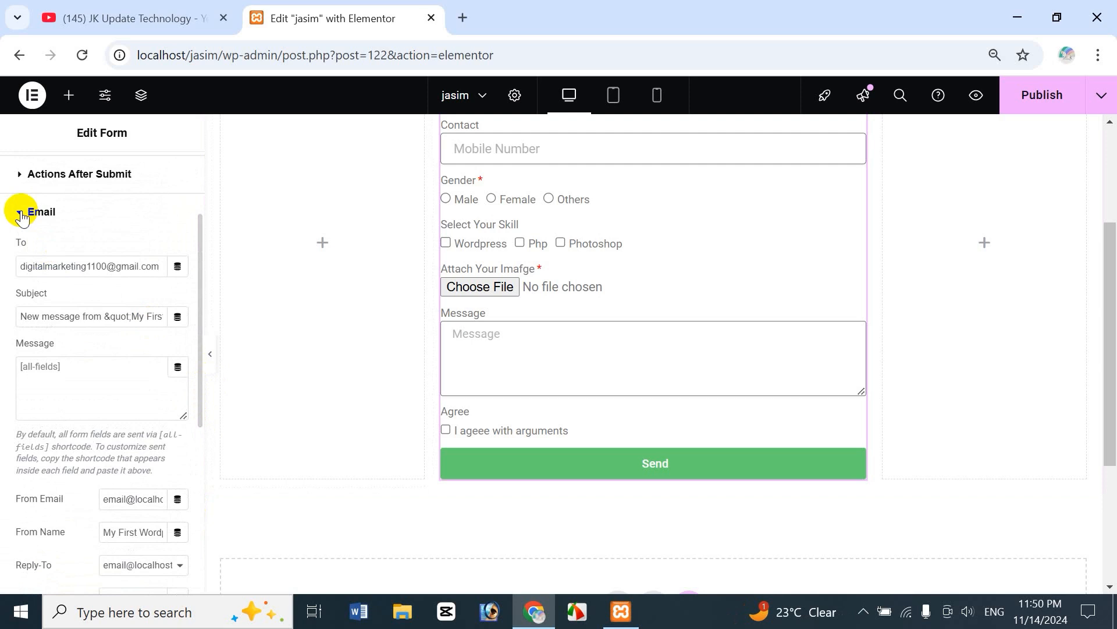
scroll(197, 243, "down", 5)
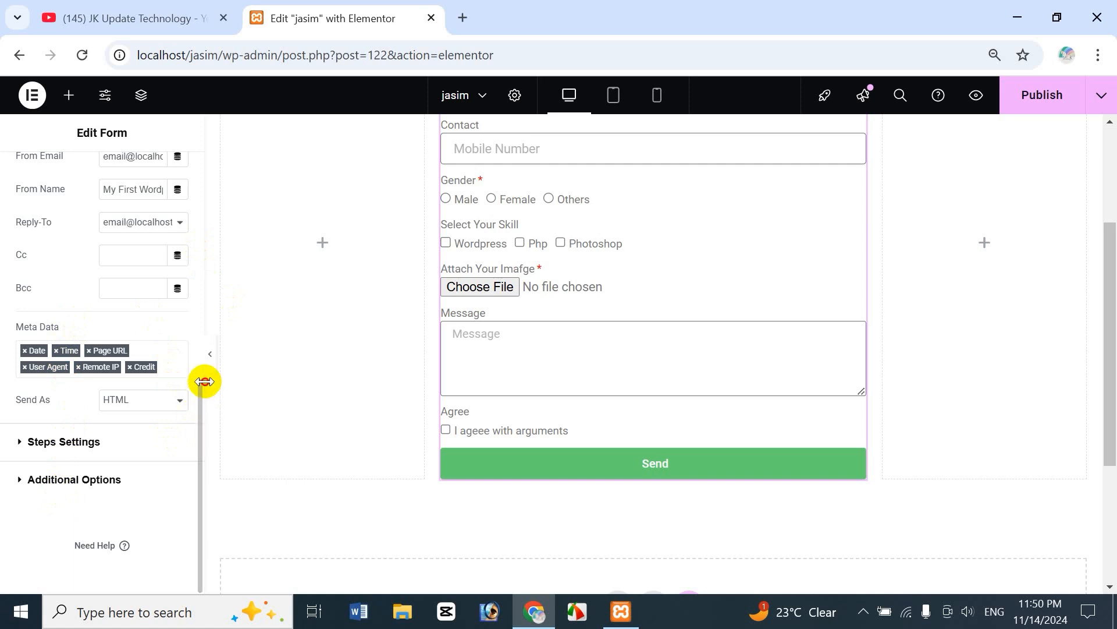
left_click_drag(200, 404, 137, 219)
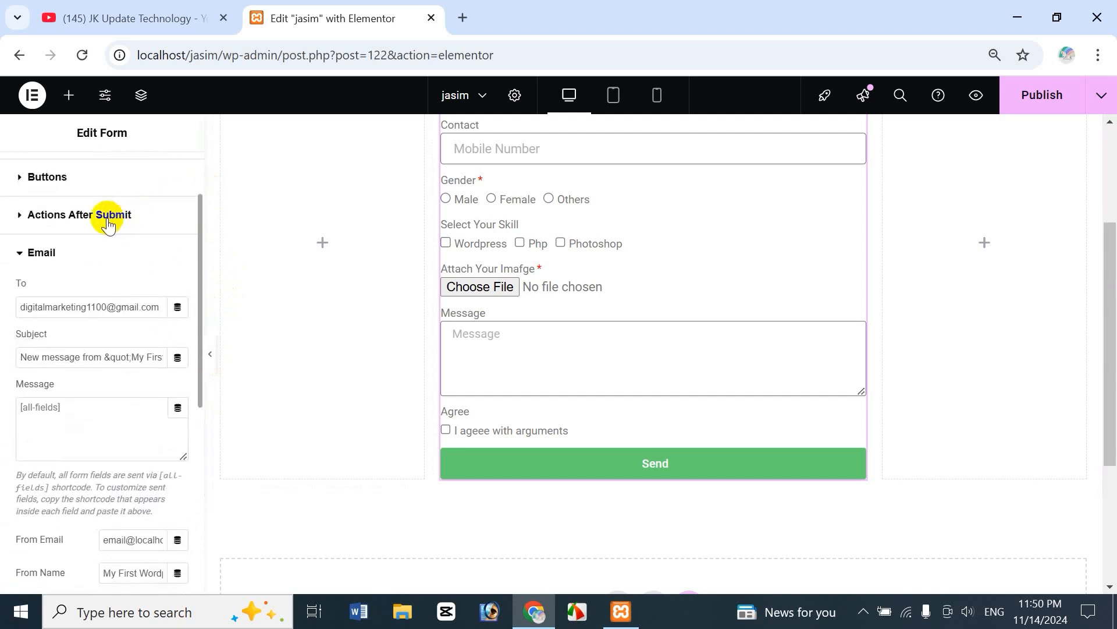
Replace the Email action after submit with Redirect and open its empty redirect link for editing
left_click(63, 217)
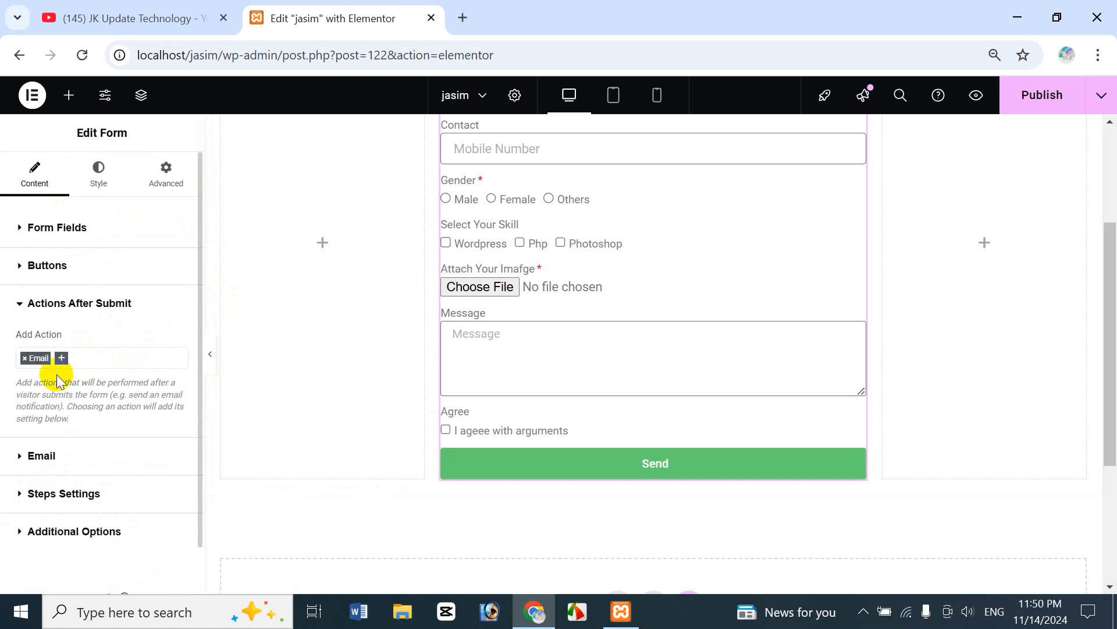
left_click(24, 359)
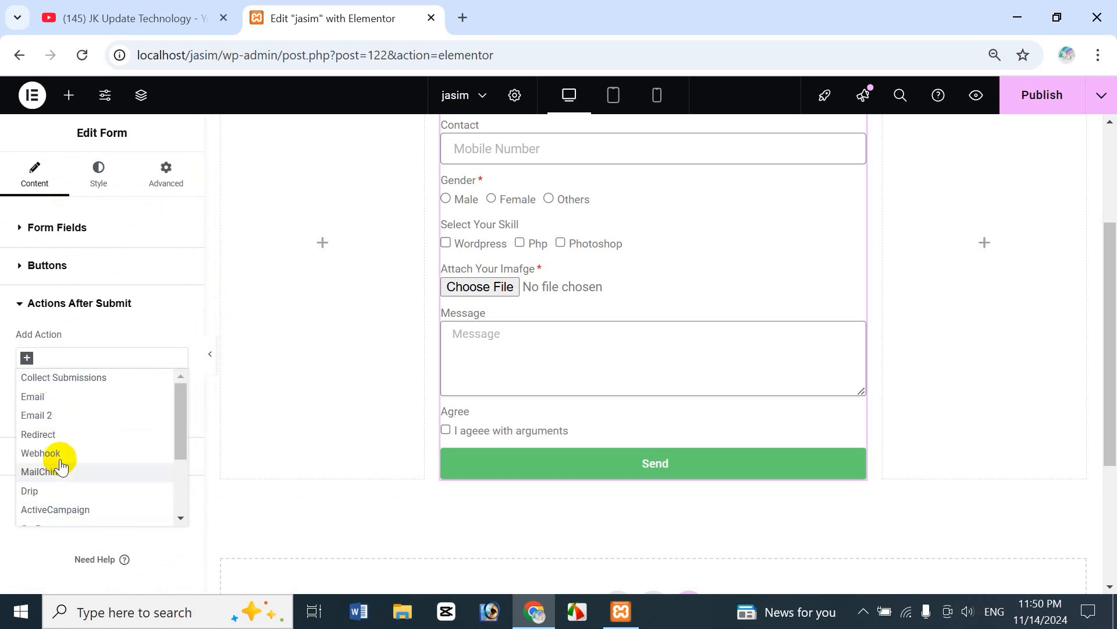
left_click(61, 434)
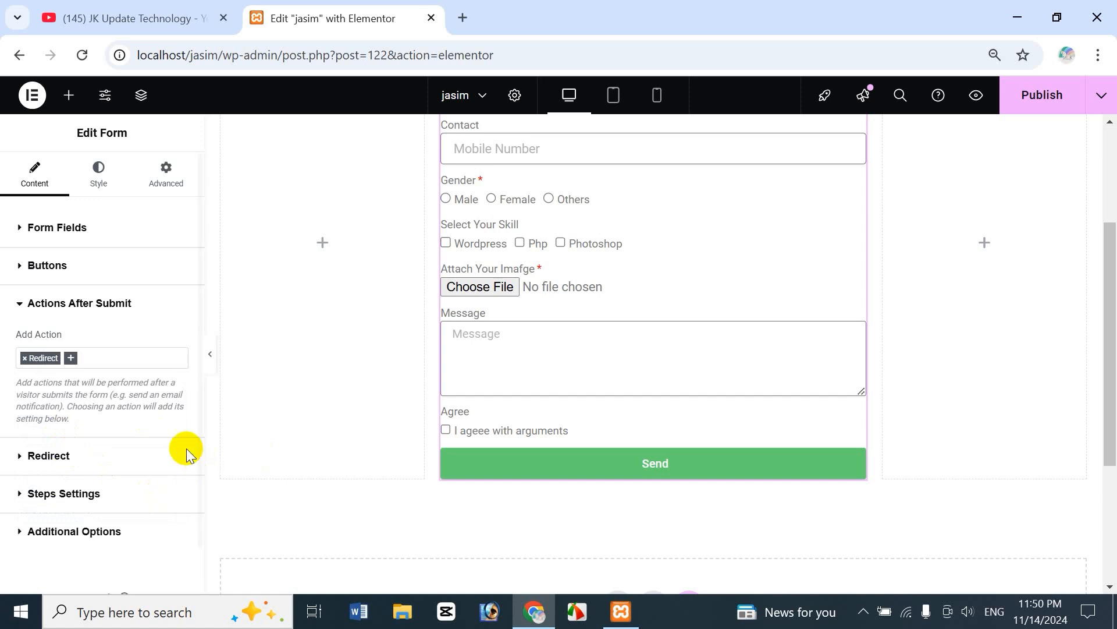
left_click(50, 459)
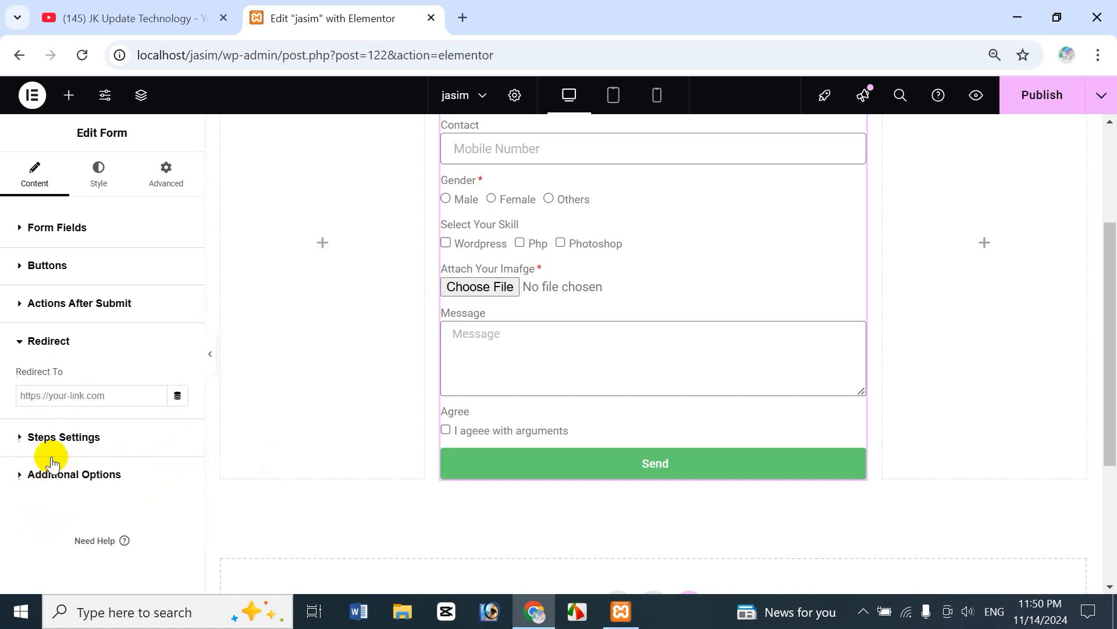
left_click(39, 402)
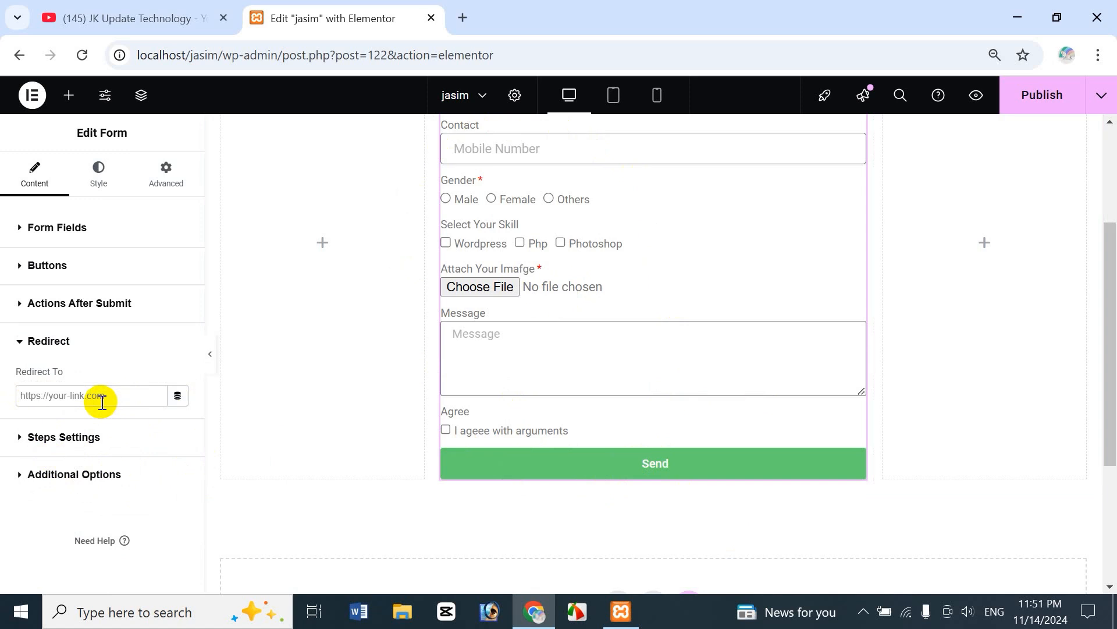
Replace the Redirect action after submit with Popup and show the choices for its popup action
left_click(25, 314)
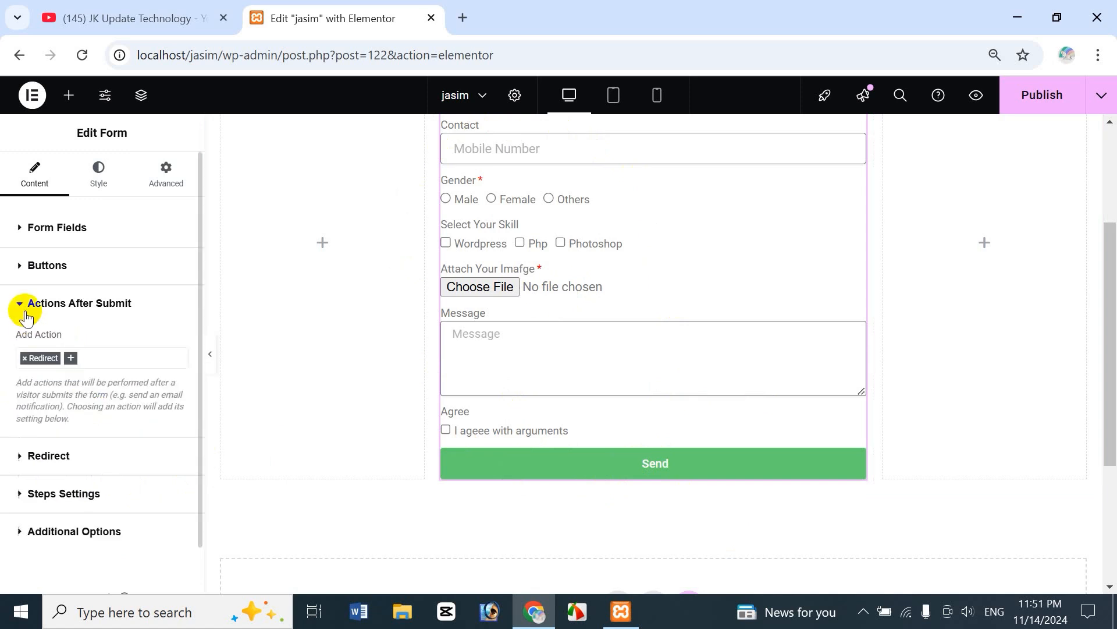
left_click(25, 358)
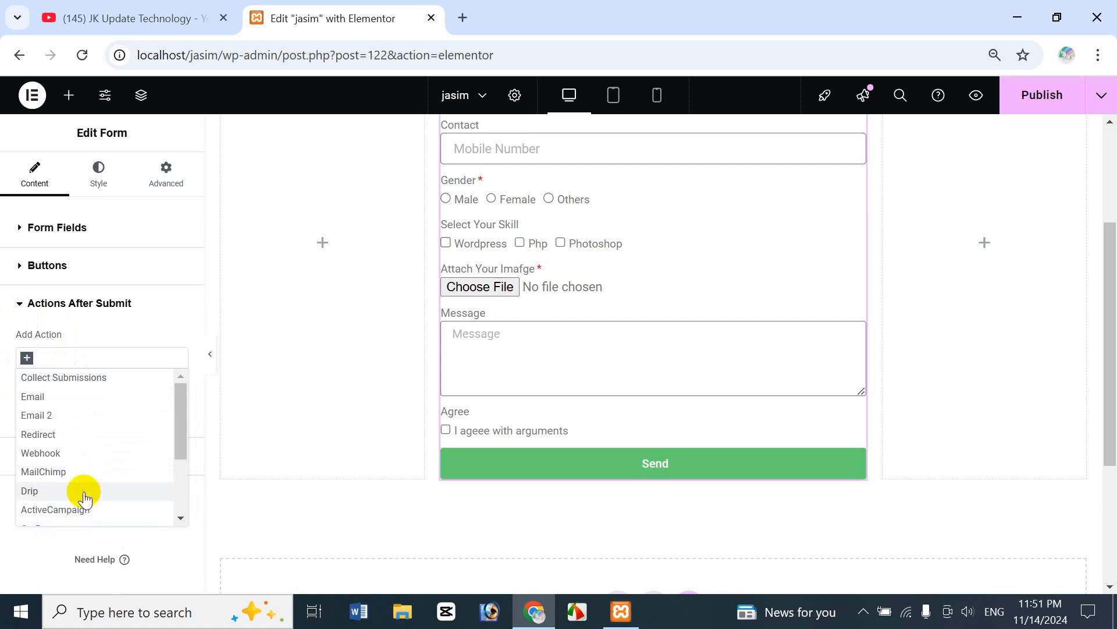
scroll(181, 425, "down", 2)
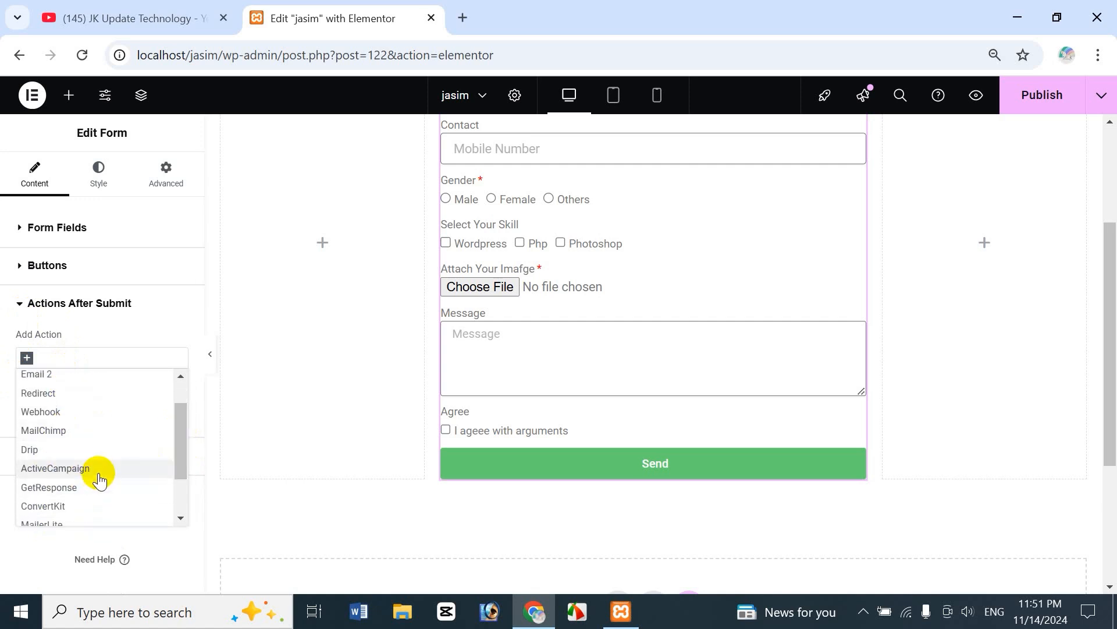
left_click_drag(182, 445, 175, 487)
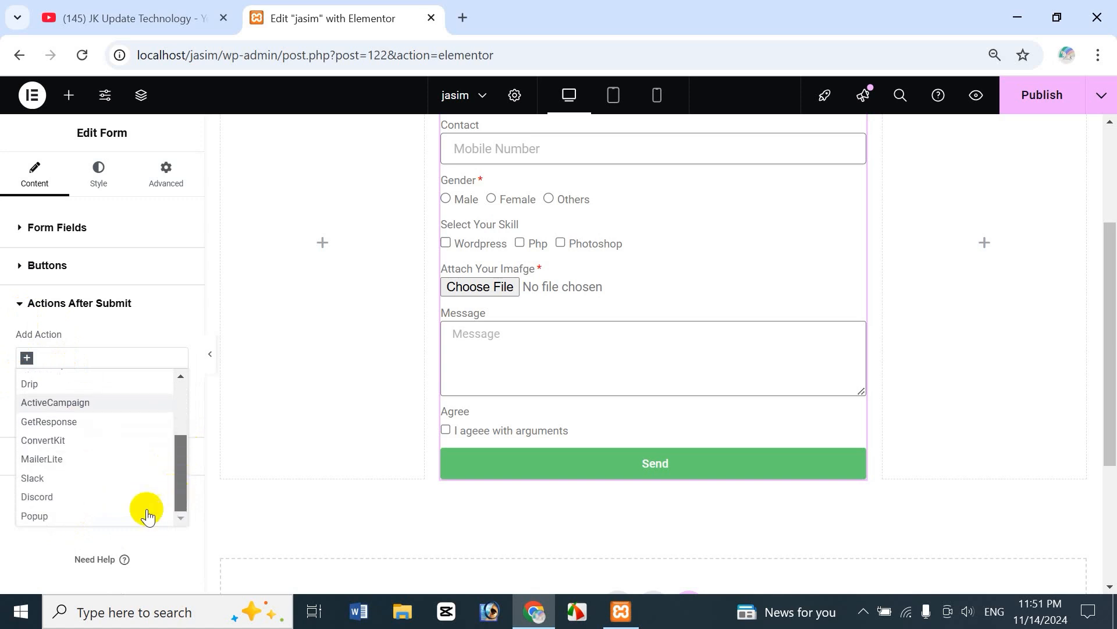
left_click(93, 516)
left_click(39, 460)
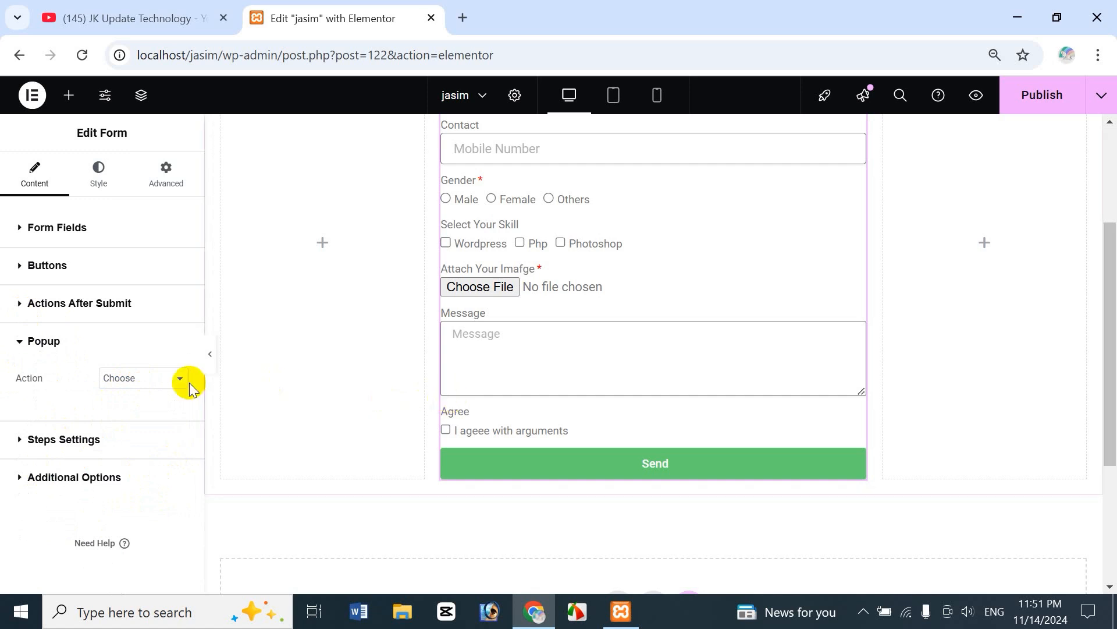
left_click(145, 379)
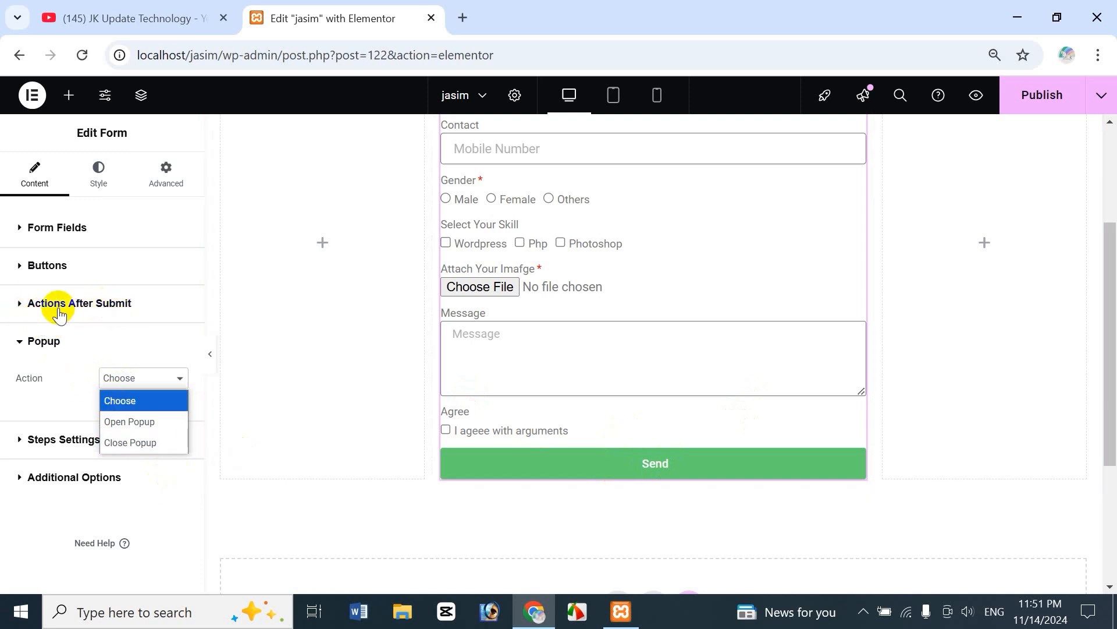
Remove the Popup action after submit and add the Email action back
left_click(30, 303)
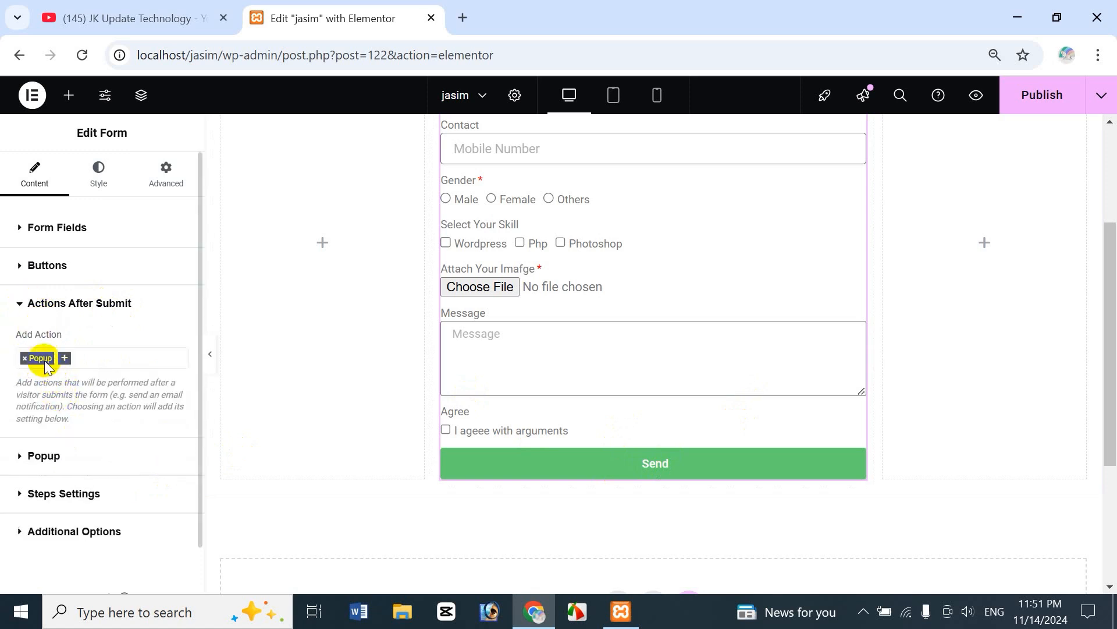
left_click(25, 359)
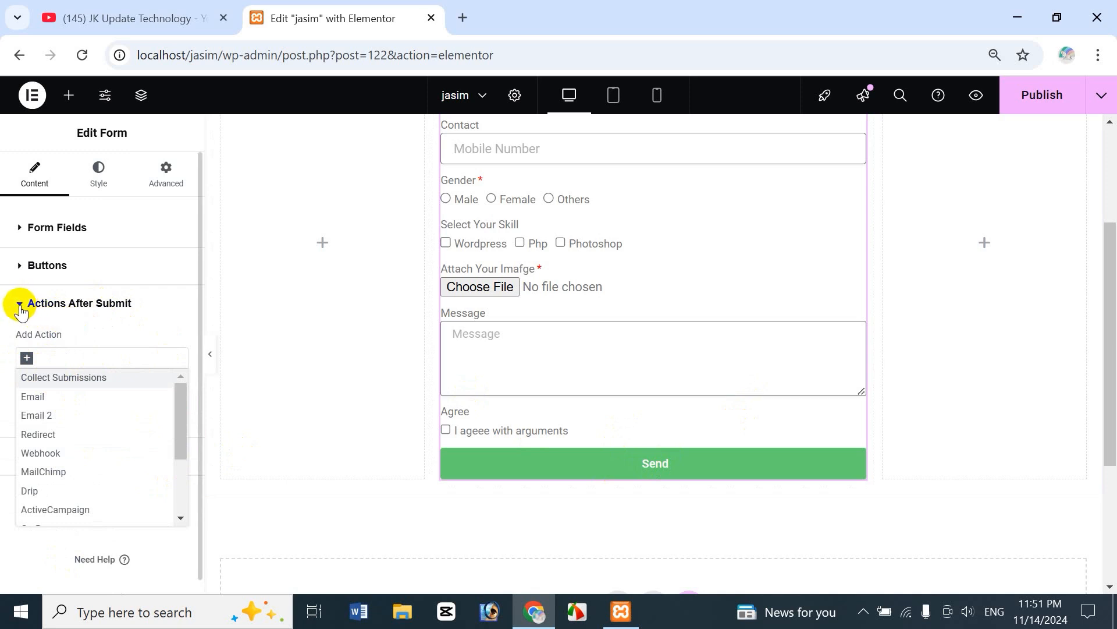
left_click(20, 309)
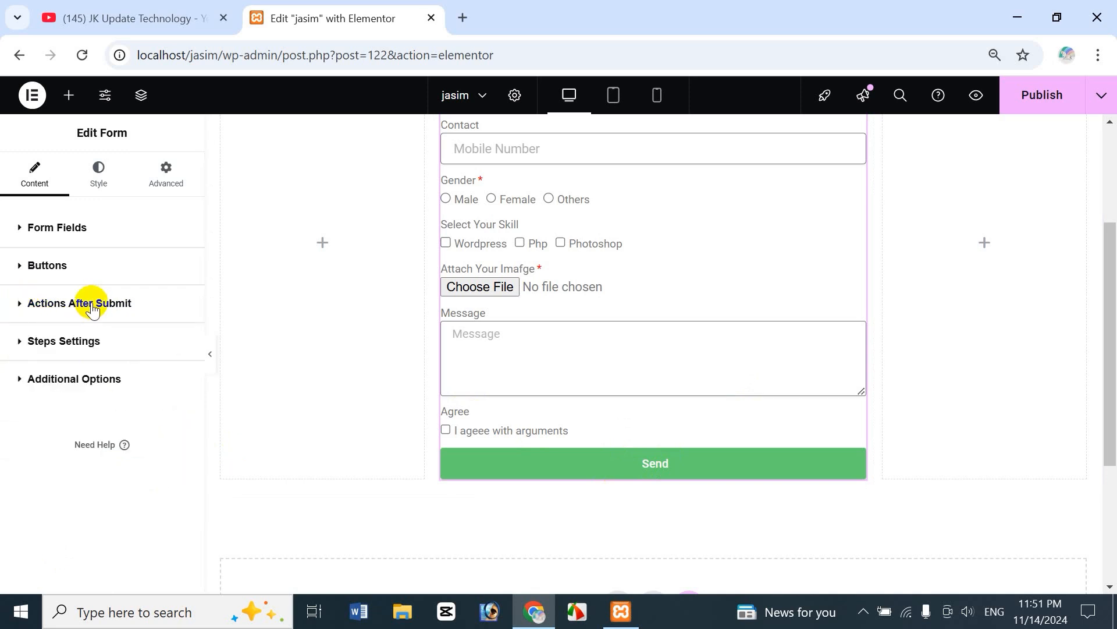
left_click(20, 308)
left_click(26, 356)
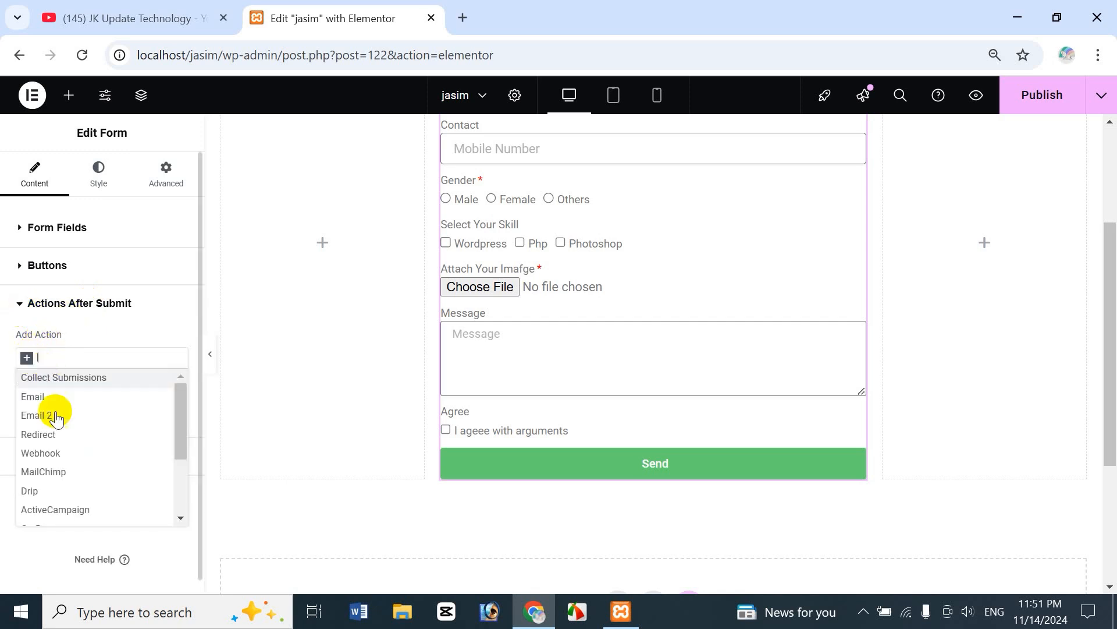
left_click(58, 400)
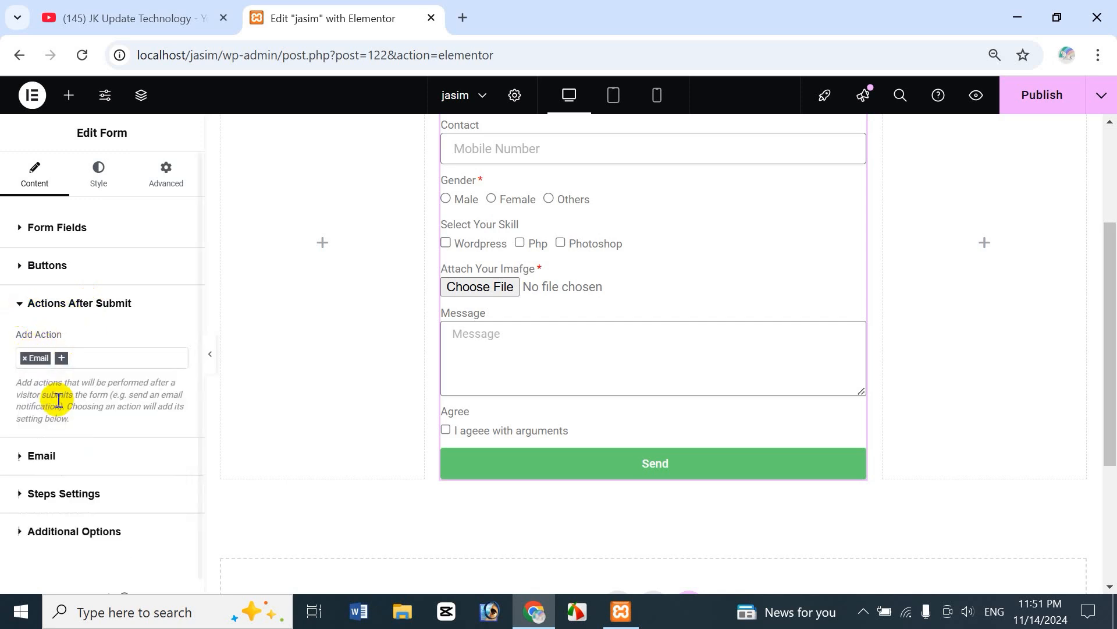
left_click(21, 303)
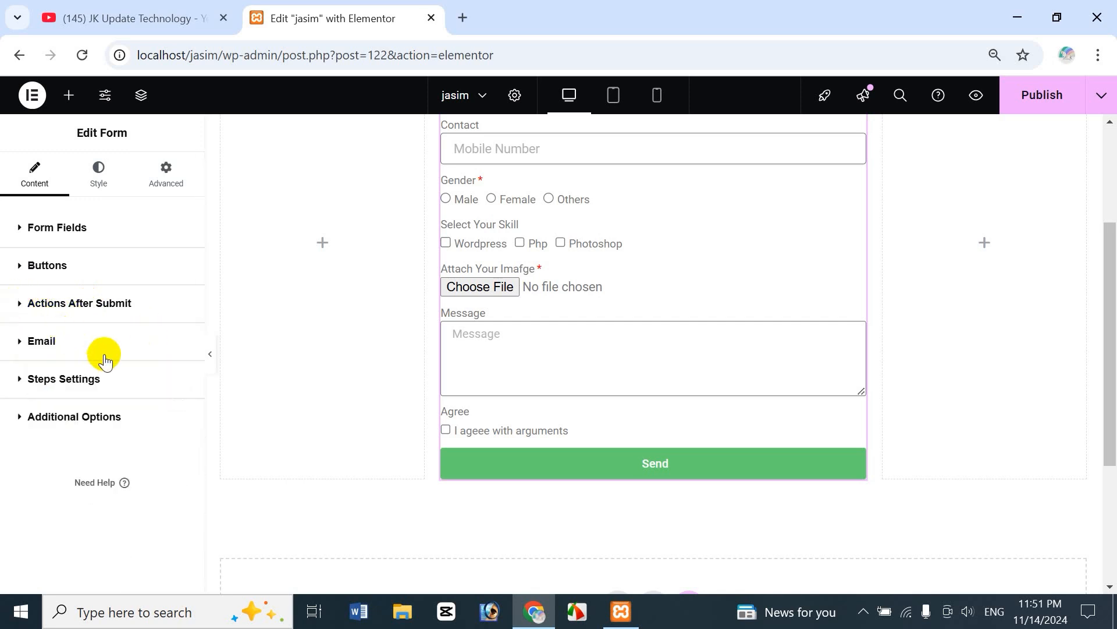
Enable custom messages in the form's additional options and review the success, form error, server error and invalid form texts
left_click(24, 384)
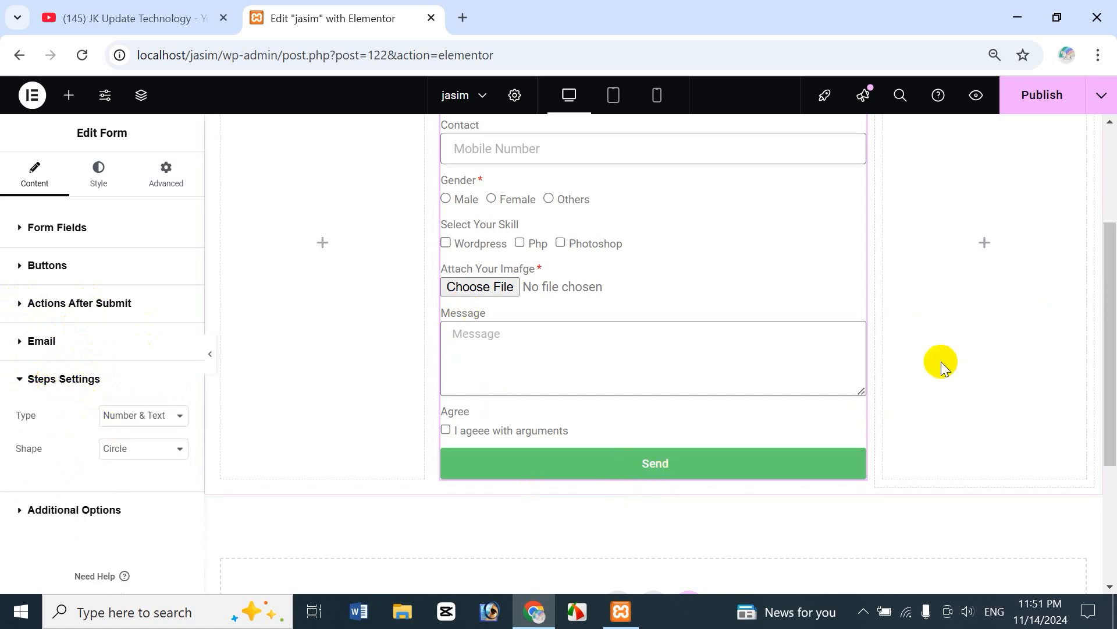
left_click(20, 382)
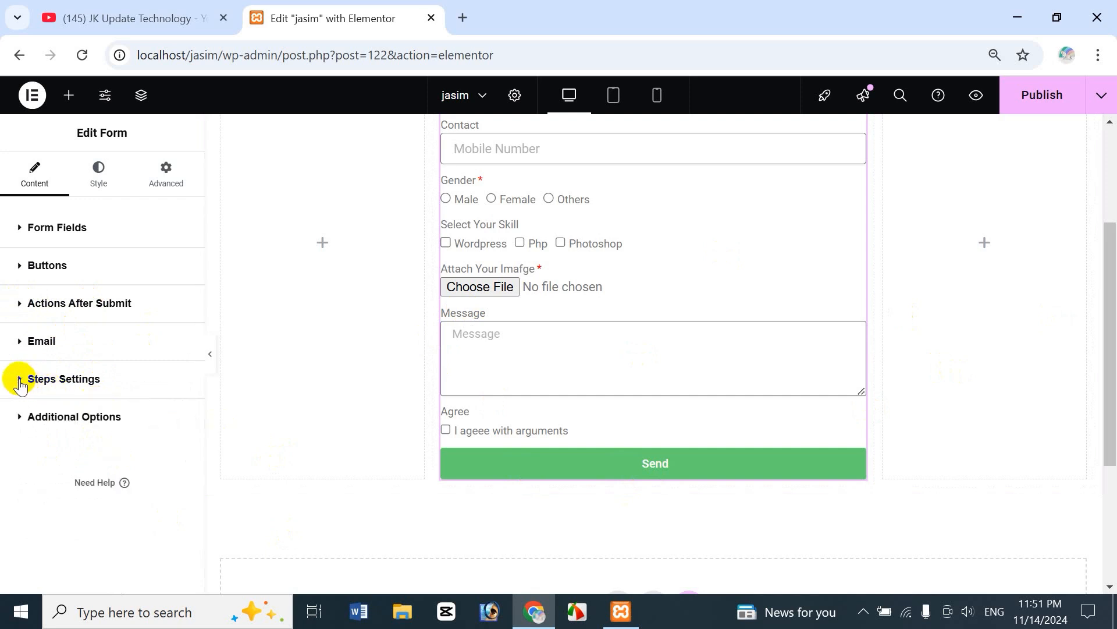
left_click(25, 422)
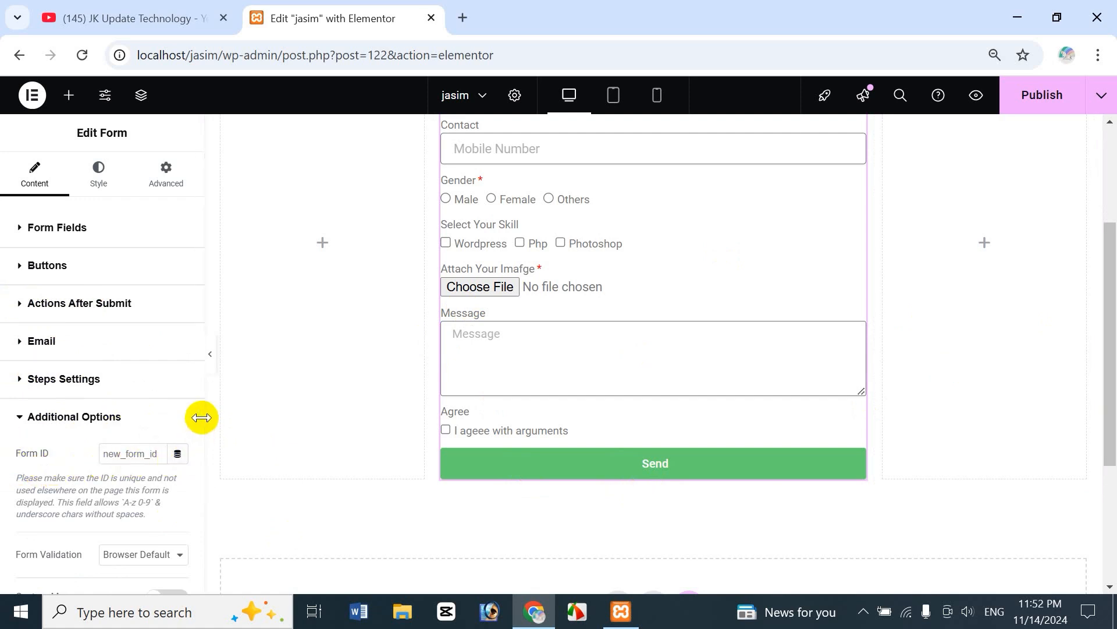
left_click_drag(199, 421, 200, 525)
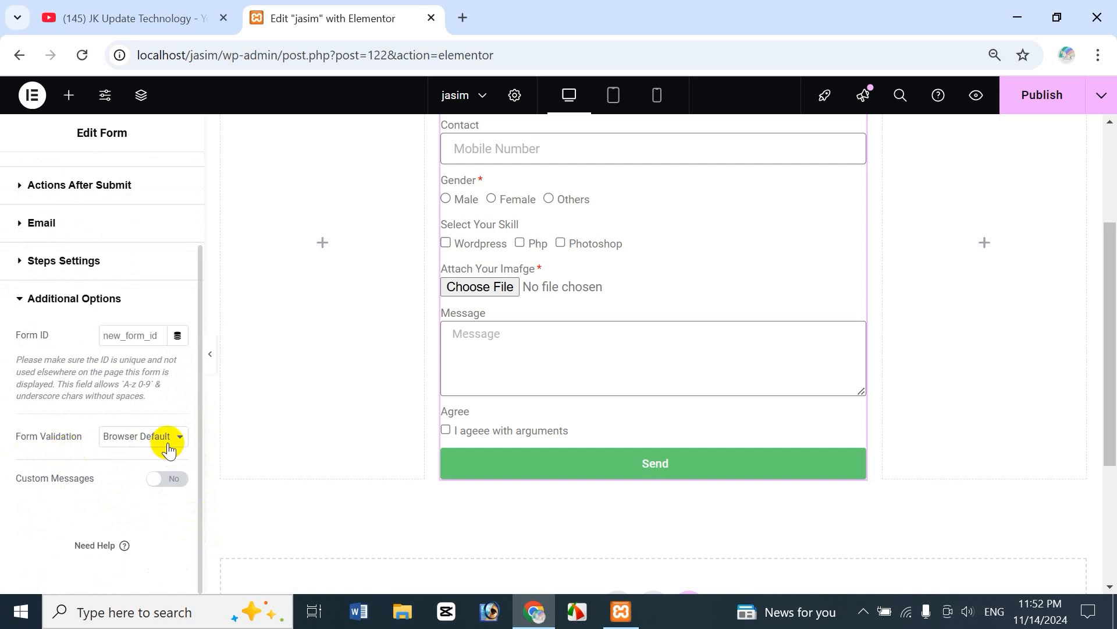
left_click(166, 482)
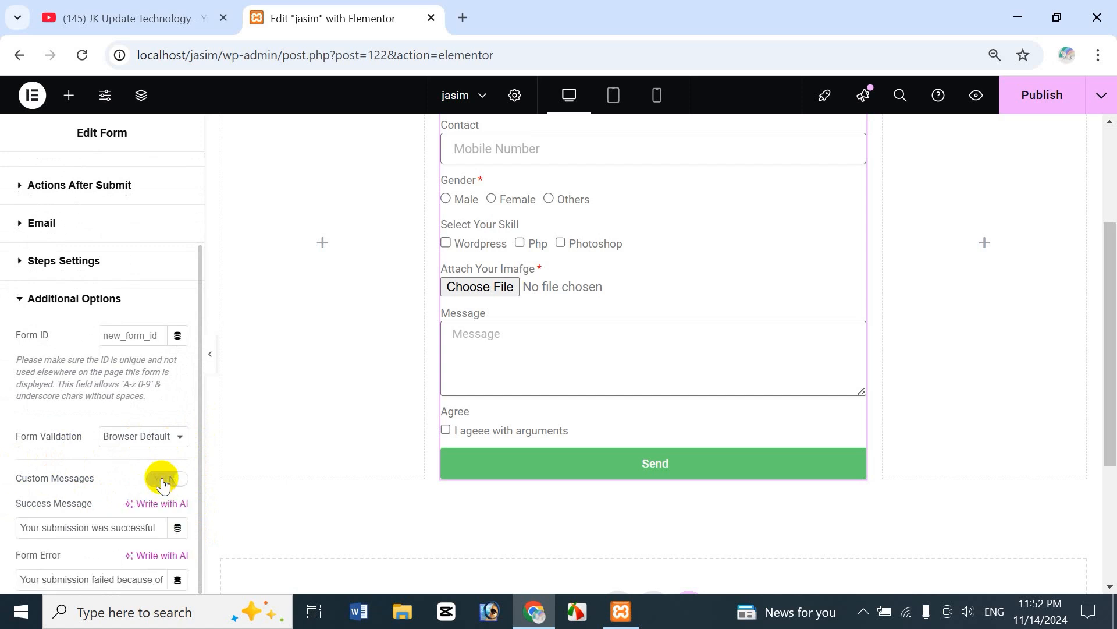
left_click_drag(197, 410, 198, 493)
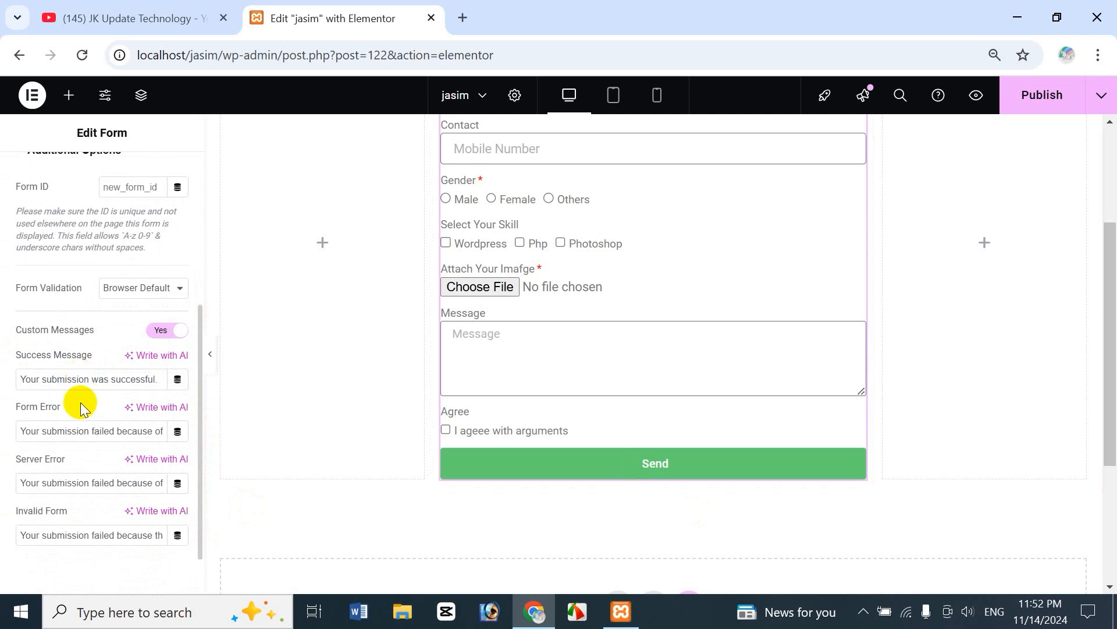
left_click_drag(20, 379, 145, 400)
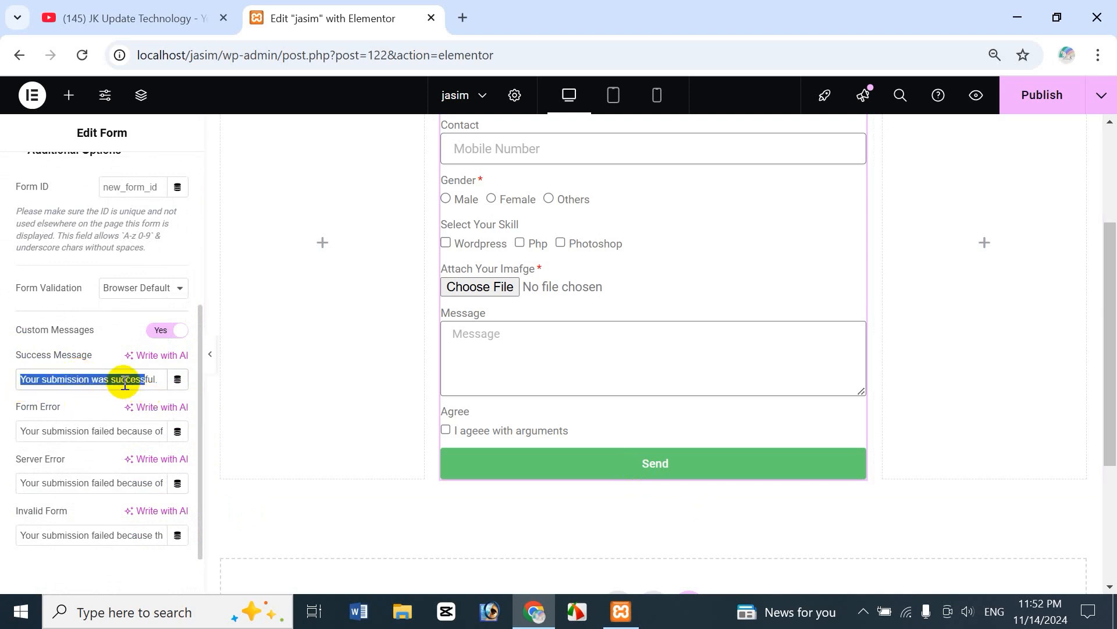
left_click(124, 385)
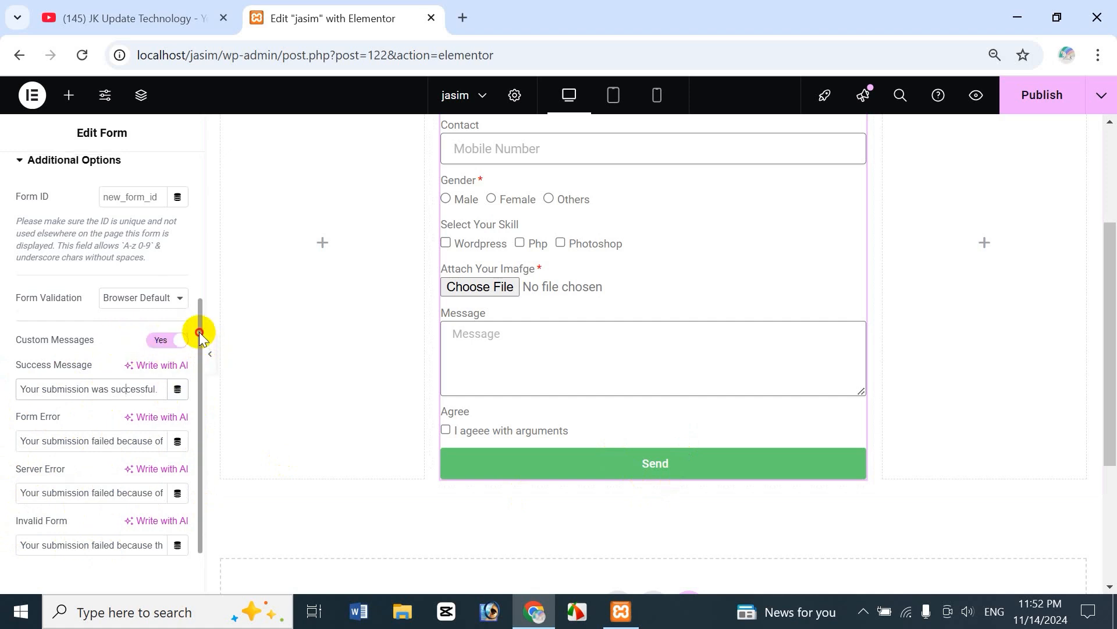
scroll(198, 372, "down", 1)
left_click_drag(199, 352, 204, 157)
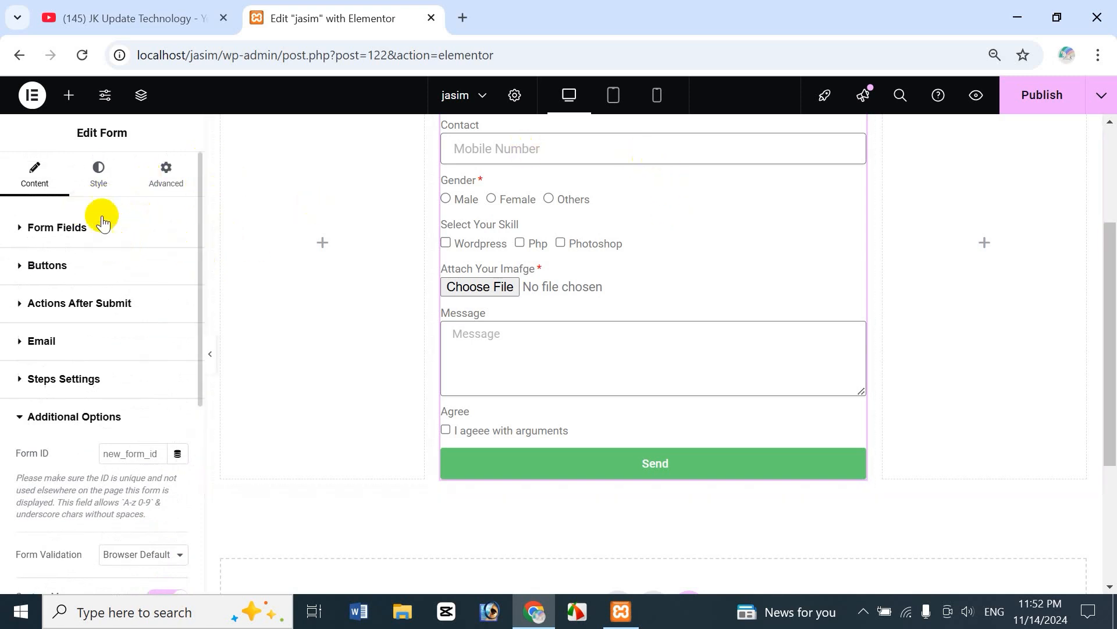
Set the columns gap to 30 px in the form's style settings
left_click(100, 178)
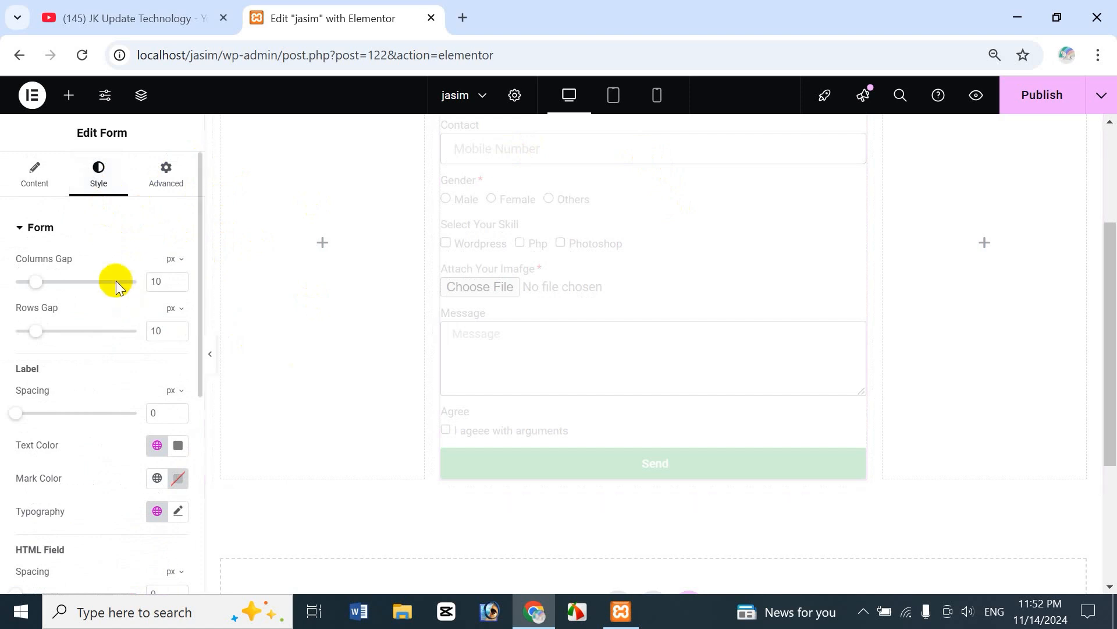
left_click_drag(1111, 301, 1103, 229)
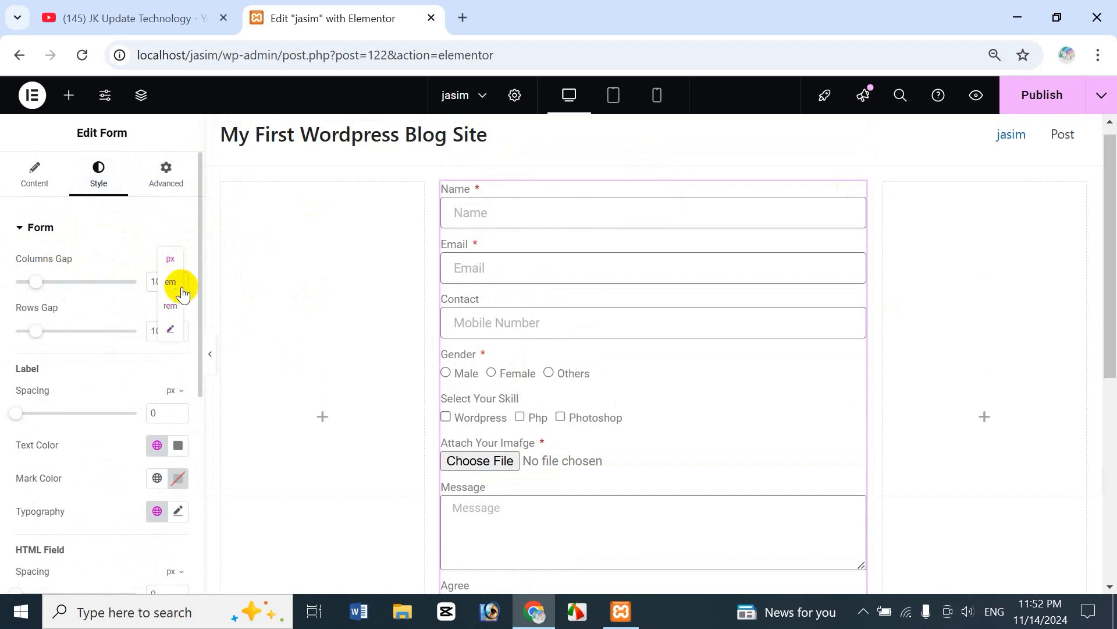
left_click_drag(39, 284, 77, 285)
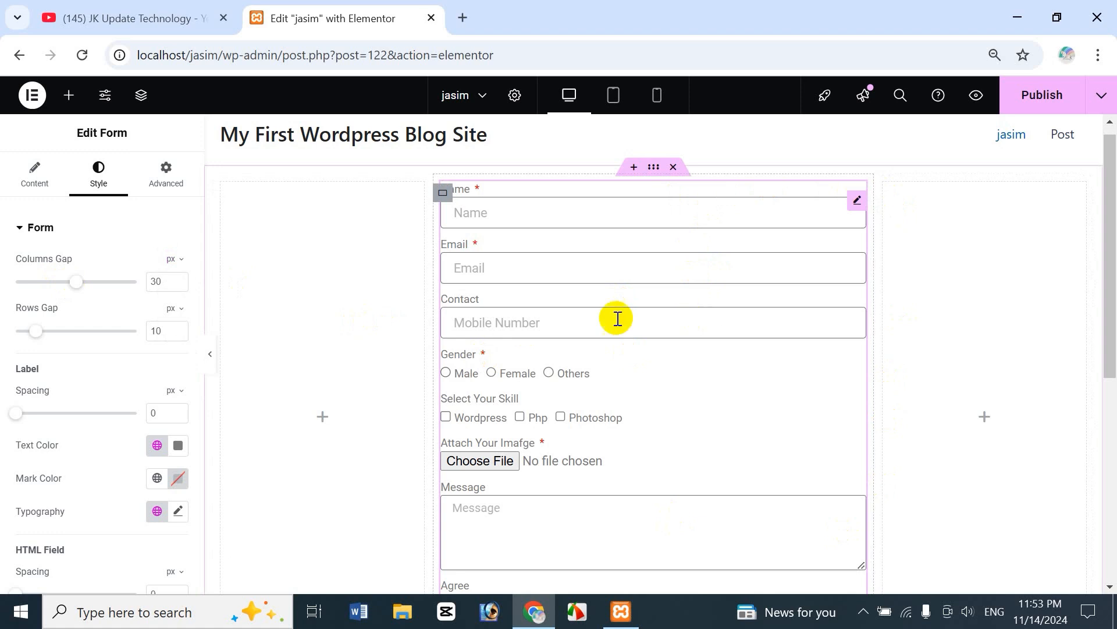
Set the form's columns gap to 8 px, keep its rows gap at 10 px, and set the label spacing to 6 px
left_click_drag(78, 282, 37, 289)
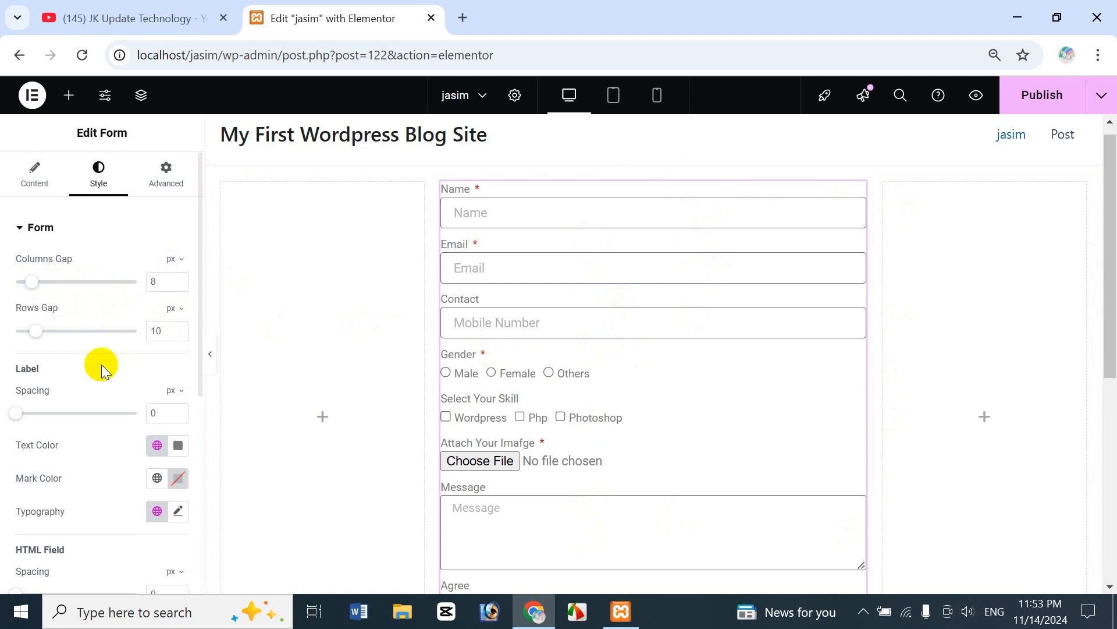
mouse_move(38, 333)
left_mouse_down()
mouse_move(52, 322)
mouse_move(110, 332)
mouse_move(71, 349)
mouse_move(120, 339)
mouse_move(33, 344)
left_mouse_up()
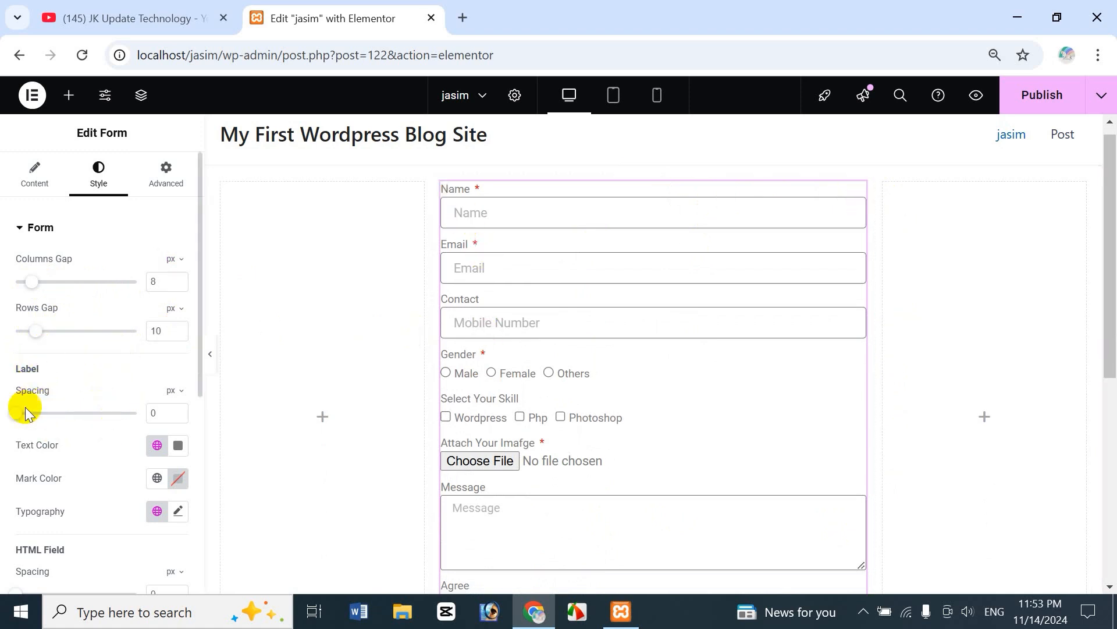
mouse_move(17, 422)
left_mouse_down()
mouse_move(80, 414)
mouse_move(45, 421)
mouse_move(66, 426)
mouse_move(27, 418)
left_mouse_up()
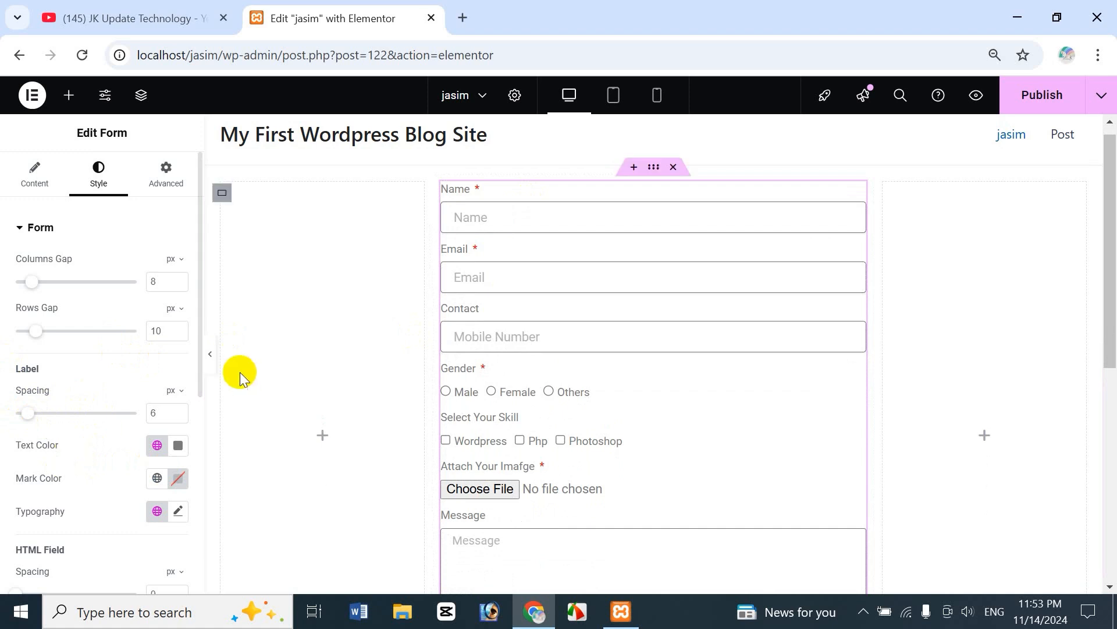
Apply the Primary global color to the form's label text
left_click_drag(198, 339, 180, 399)
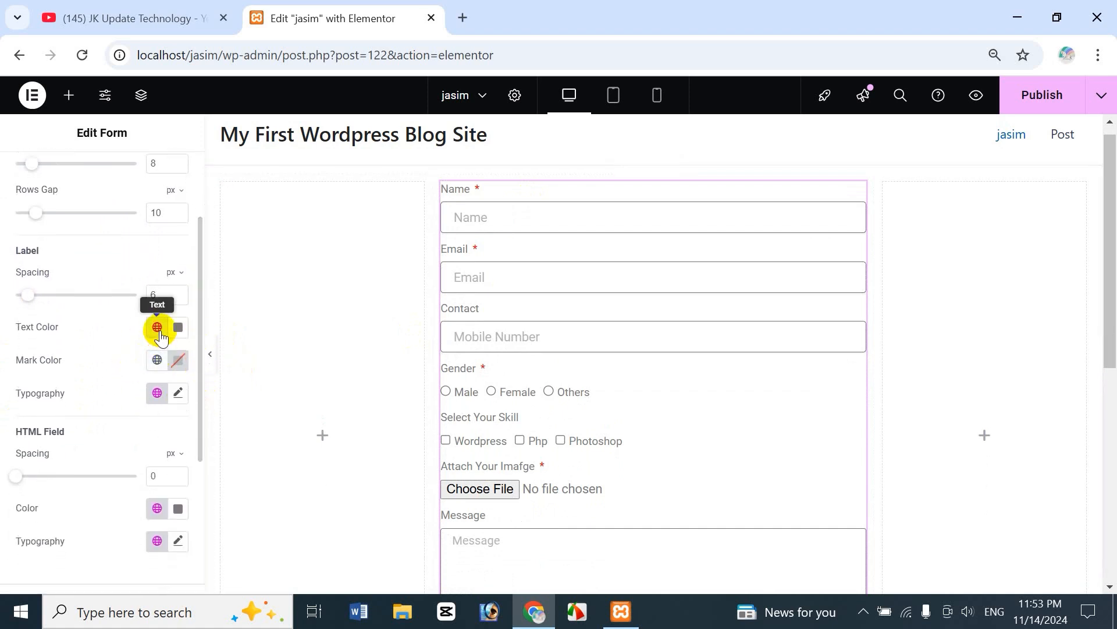
left_click(157, 326)
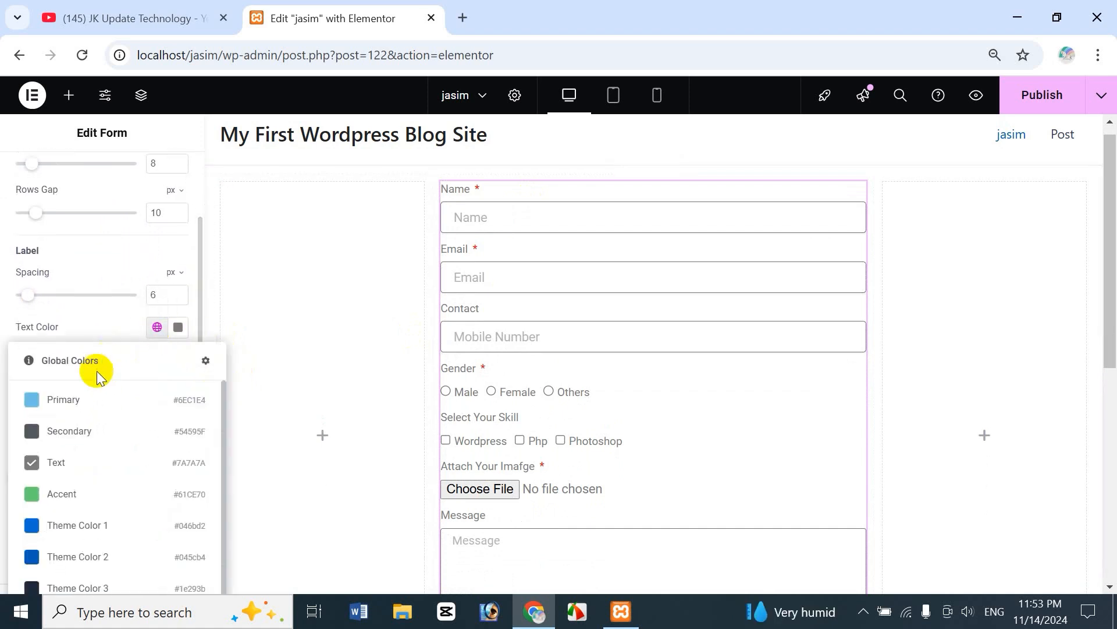
left_click(84, 400)
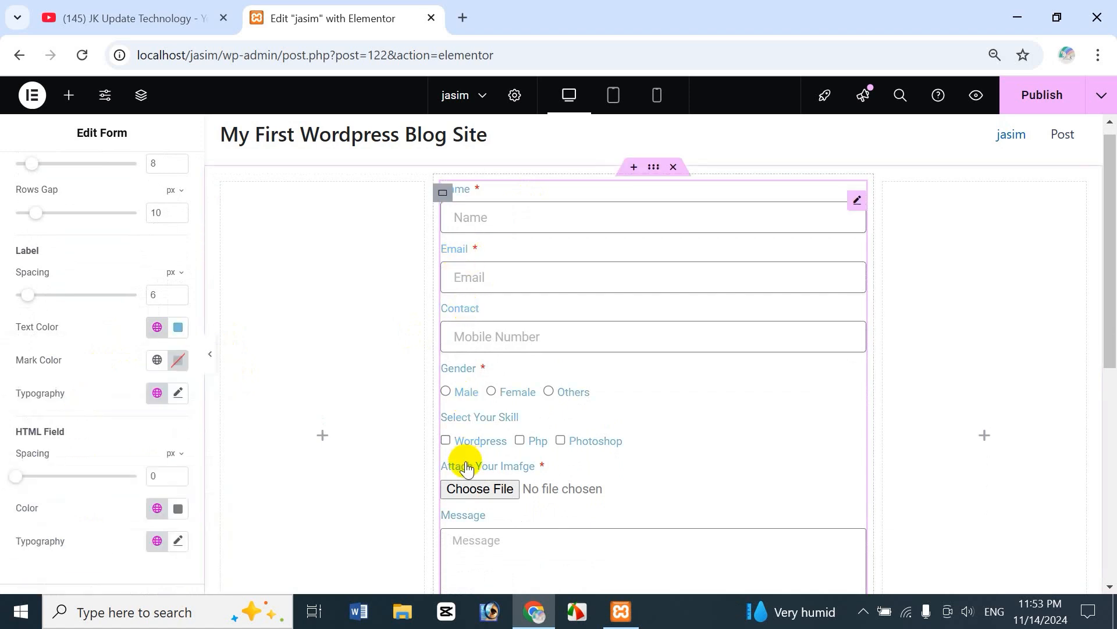
Give the form's label text the custom blue color #1949C2
left_click(178, 329)
left_click(151, 519)
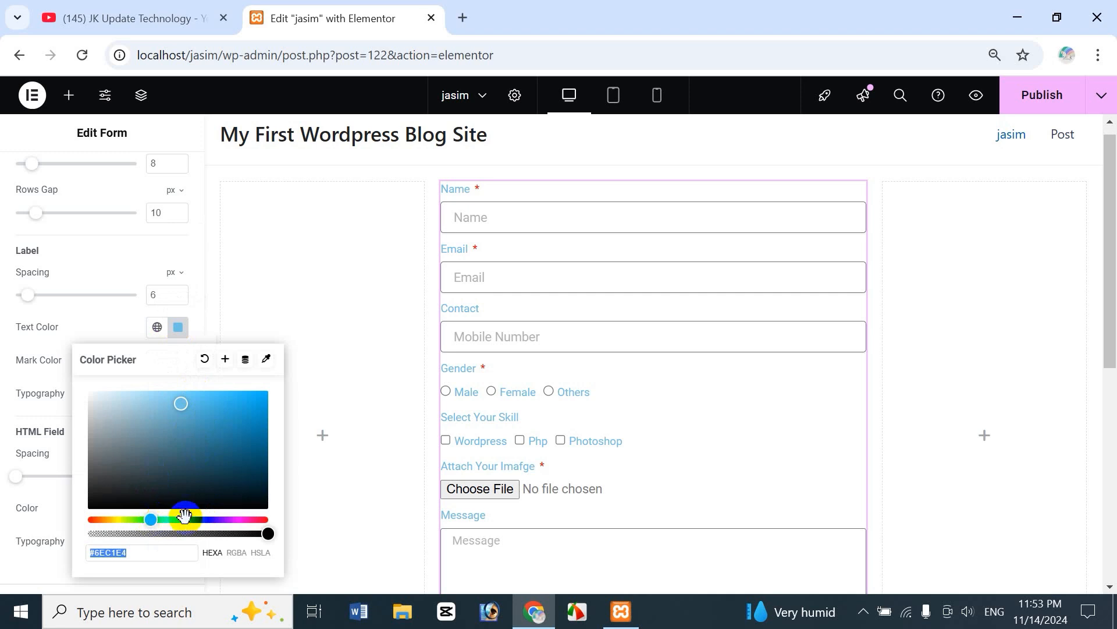
left_click_drag(185, 515, 232, 518)
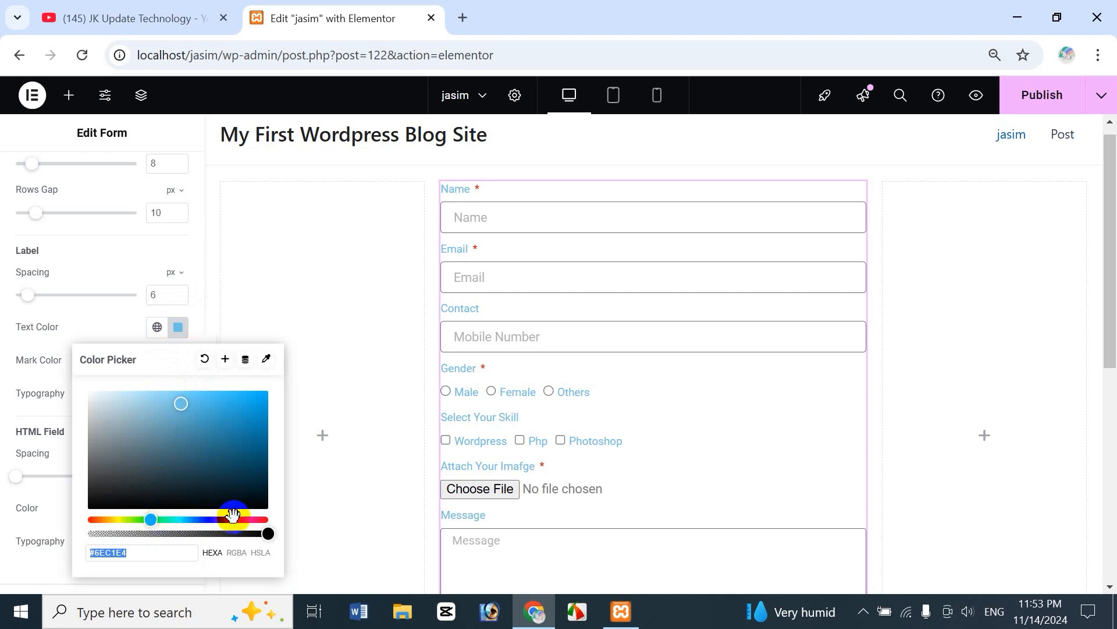
left_click(228, 435)
left_click(198, 520)
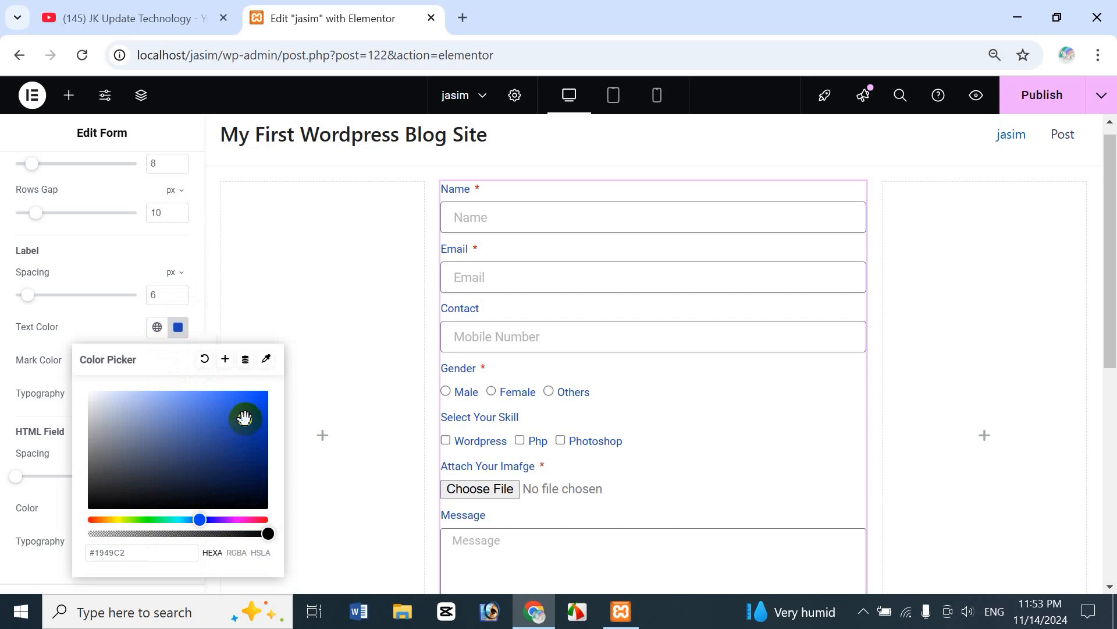
left_click(226, 358)
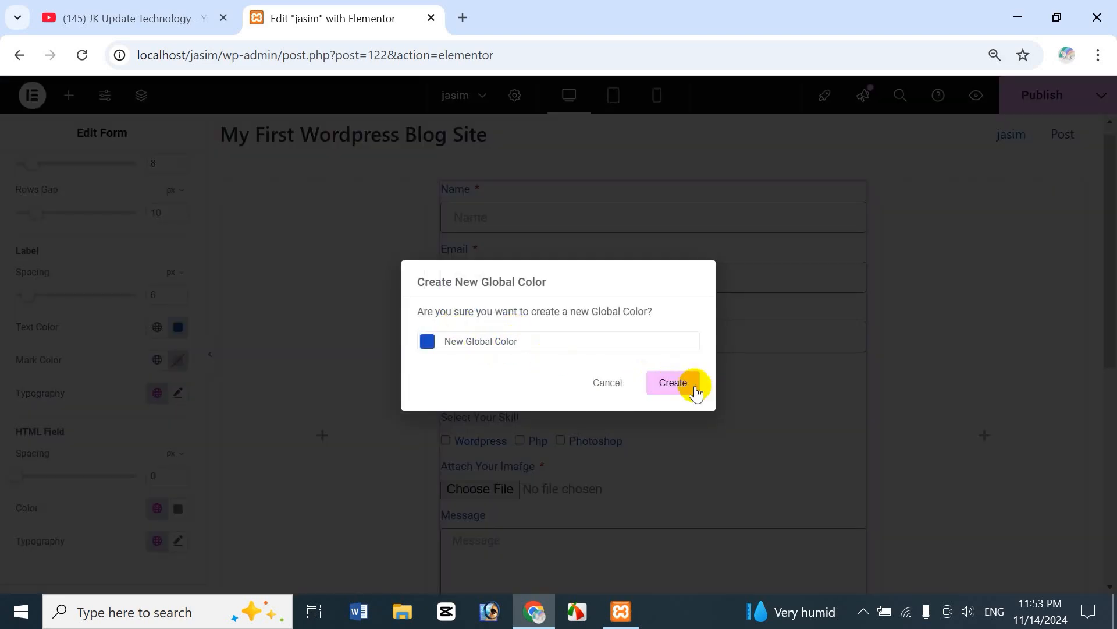
left_click(605, 382)
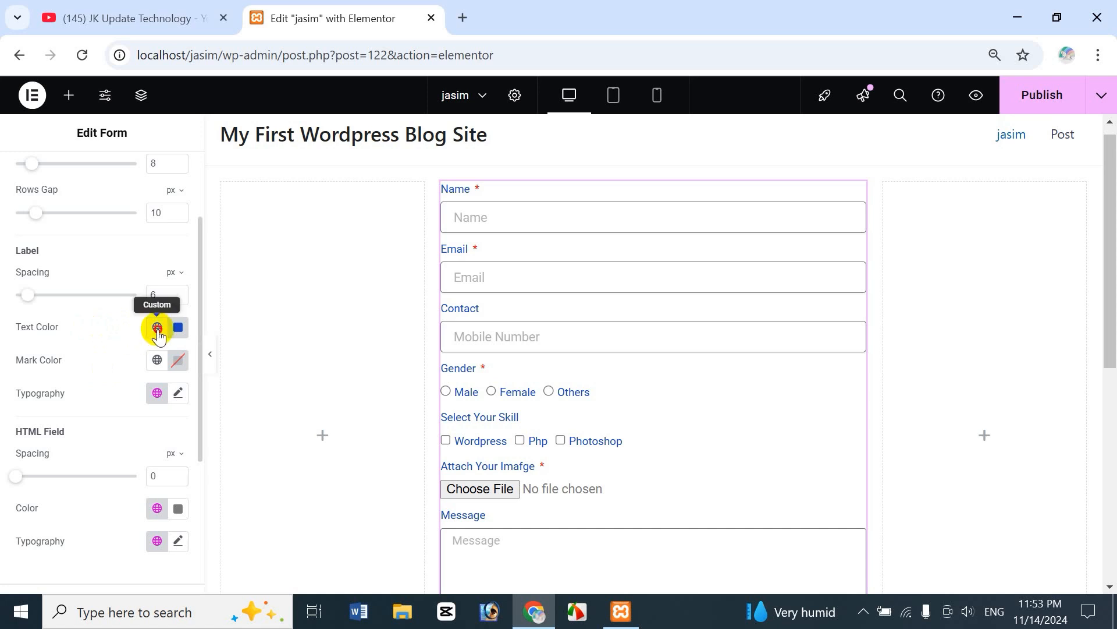
left_click(156, 327)
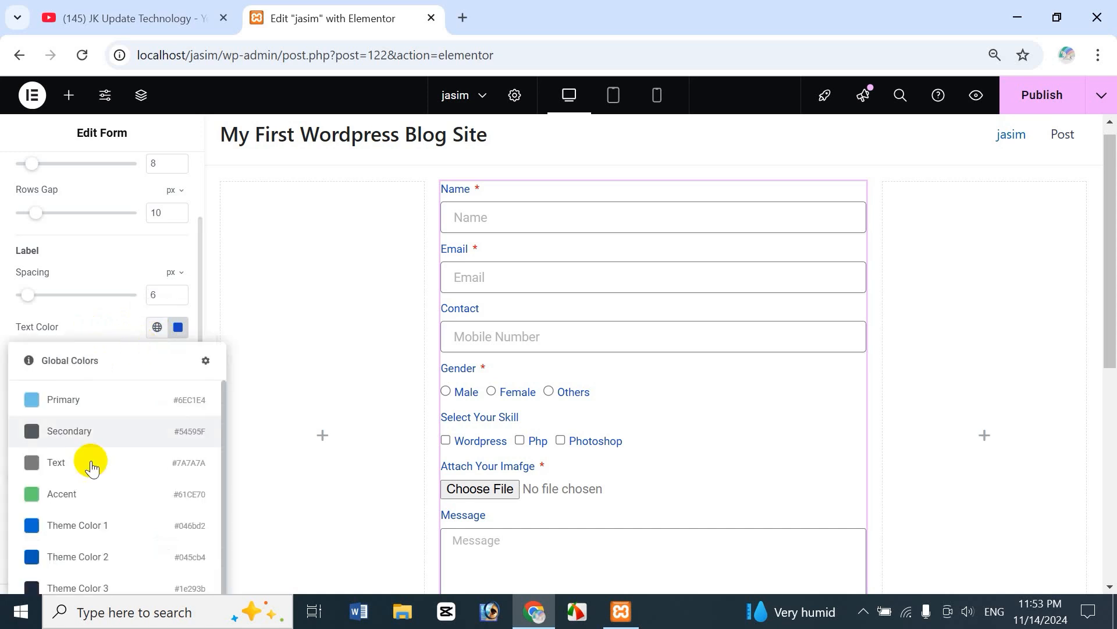
left_click(119, 319)
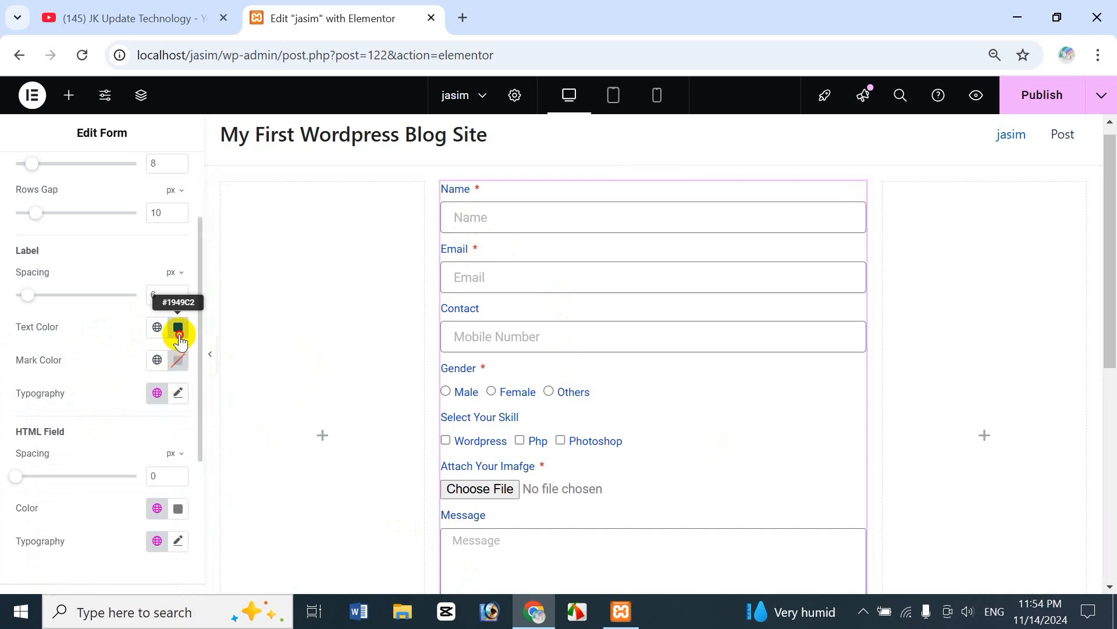
Clear the custom label text color and set it to the custom blue #202EDF
left_click(179, 328)
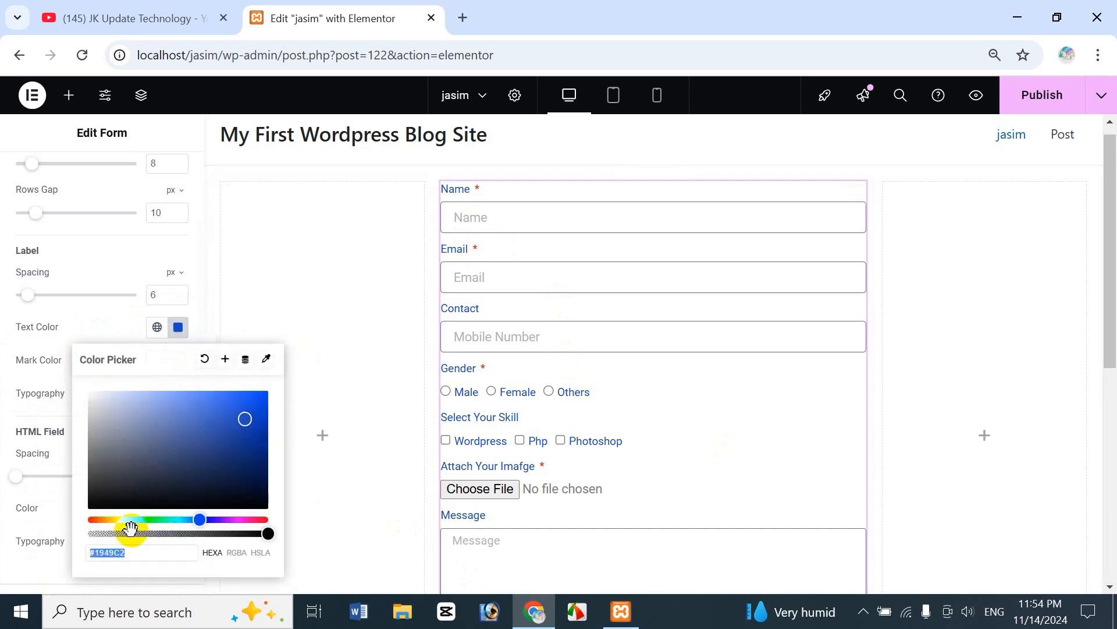
left_click(205, 359)
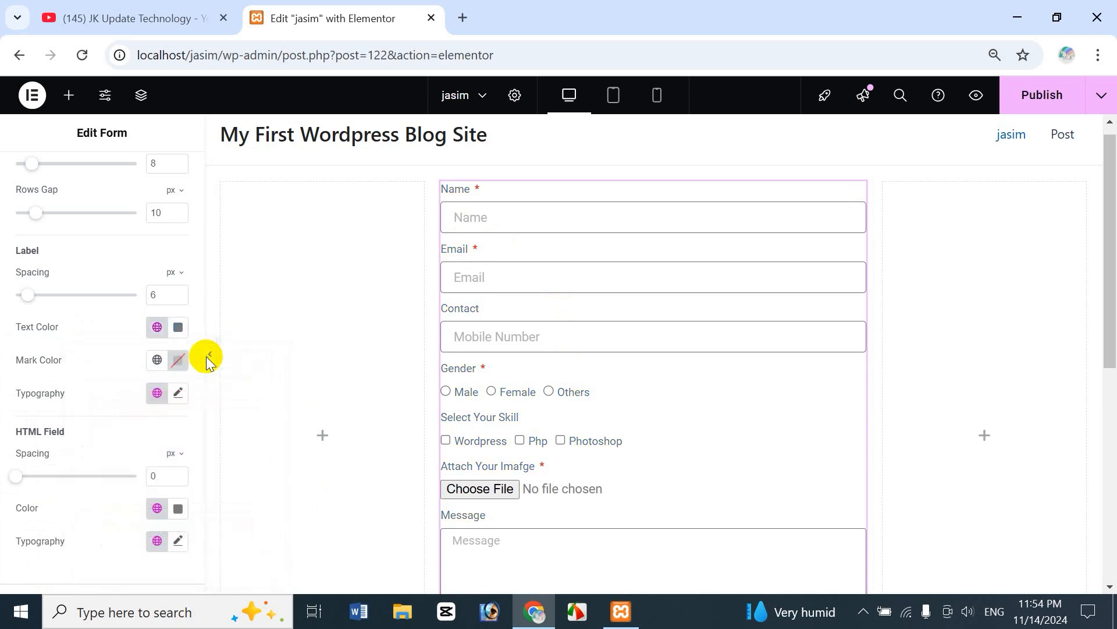
left_click(178, 327)
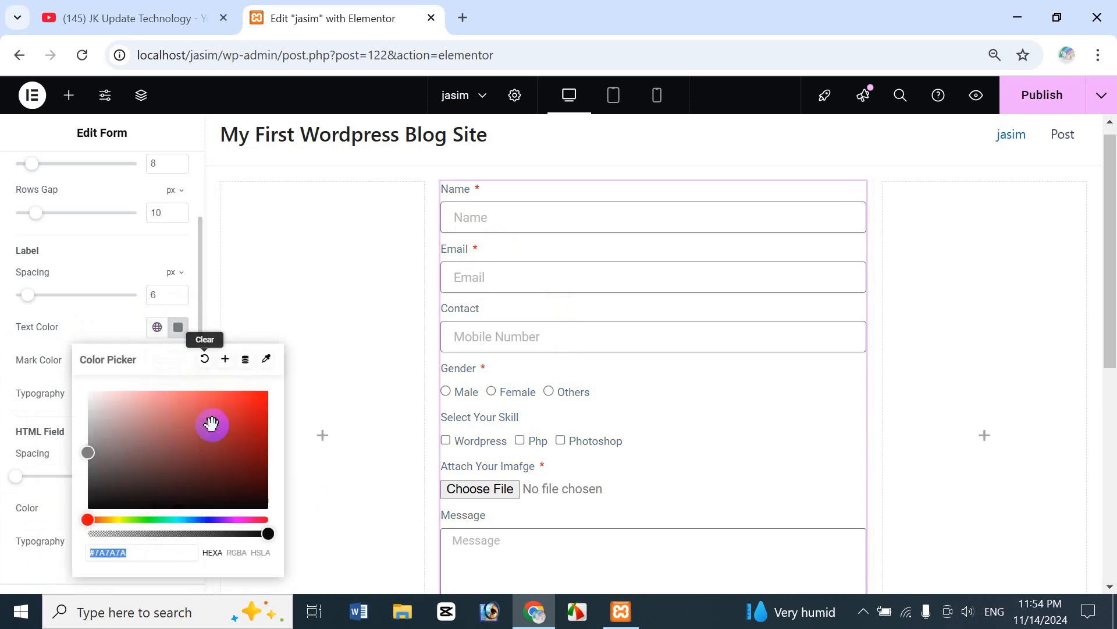
left_click(204, 519)
left_click(242, 406)
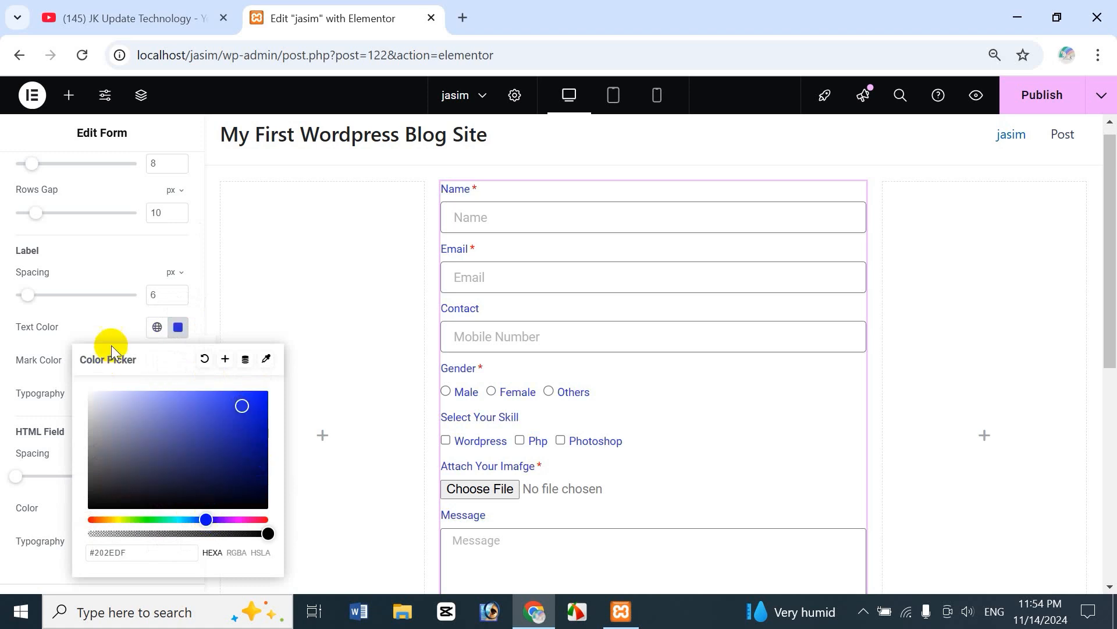
left_click(117, 326)
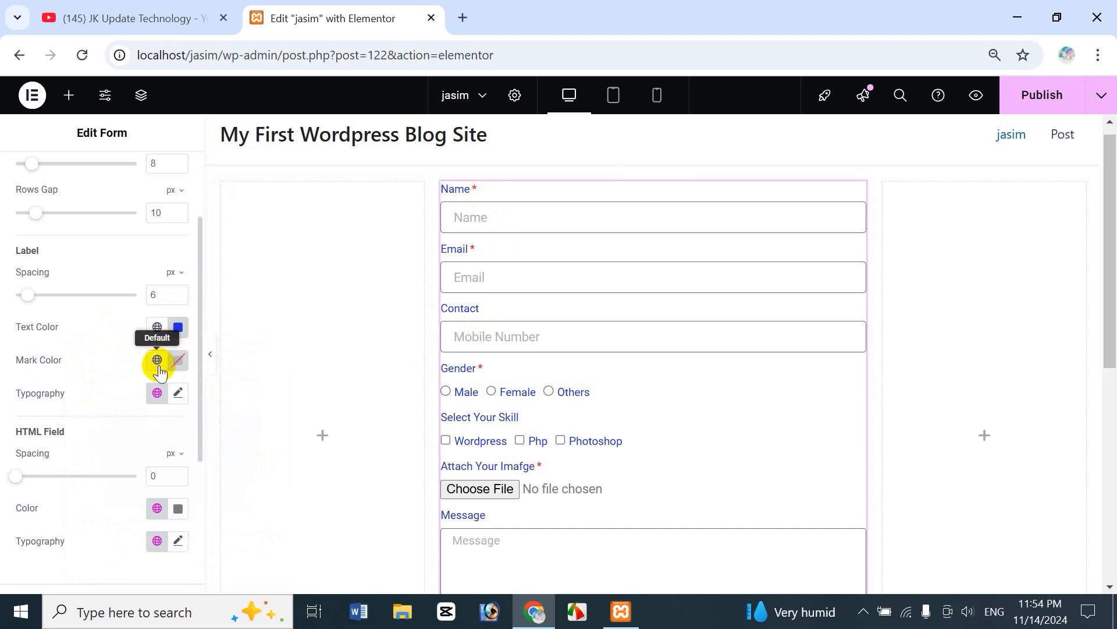
Set the mark color of the required-field asterisks to the custom red #D81111
left_click(179, 366)
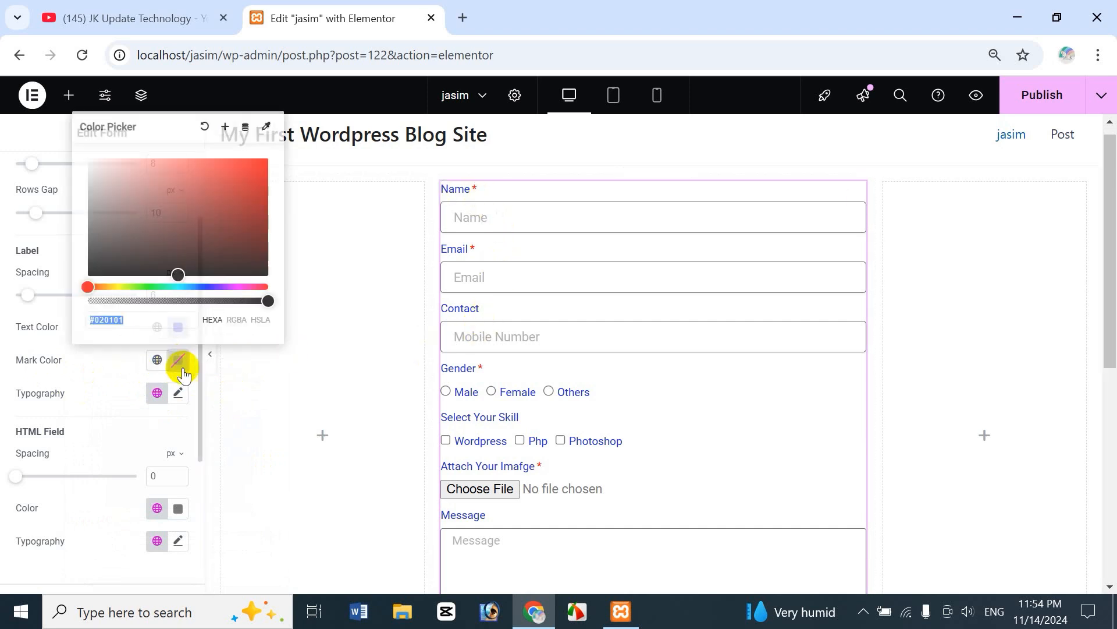
left_click(243, 208)
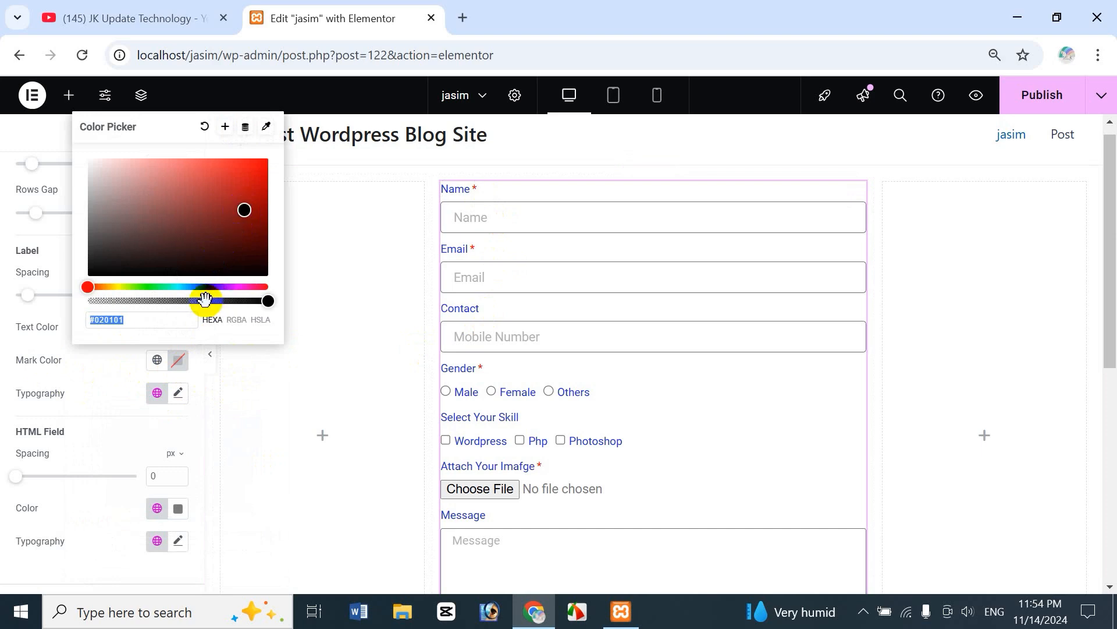
left_click(150, 286)
left_click(226, 199)
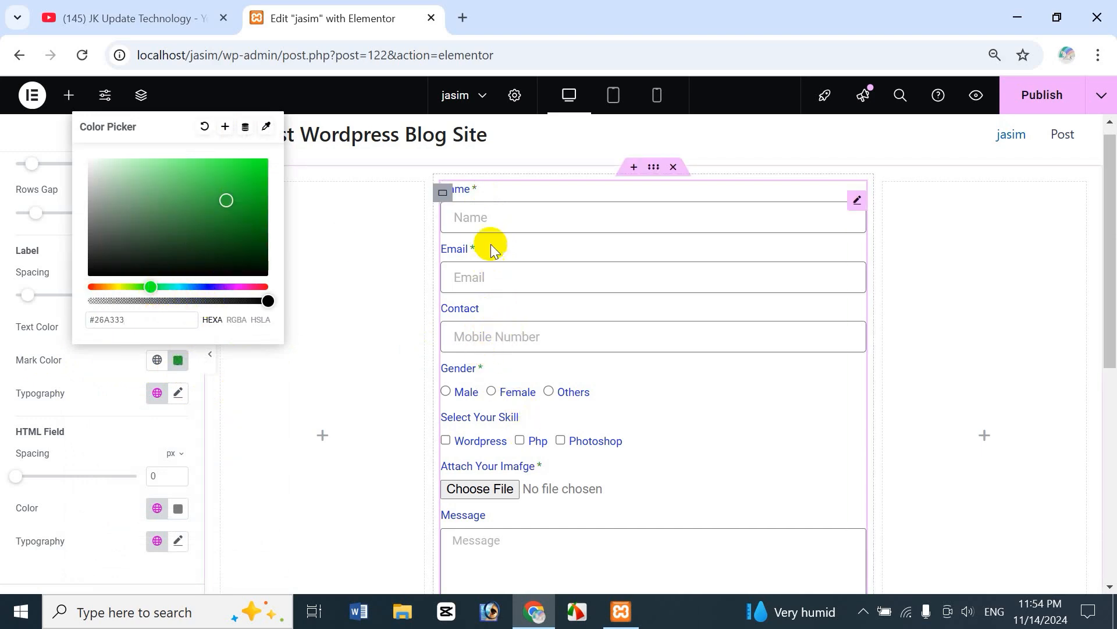
left_click(249, 286)
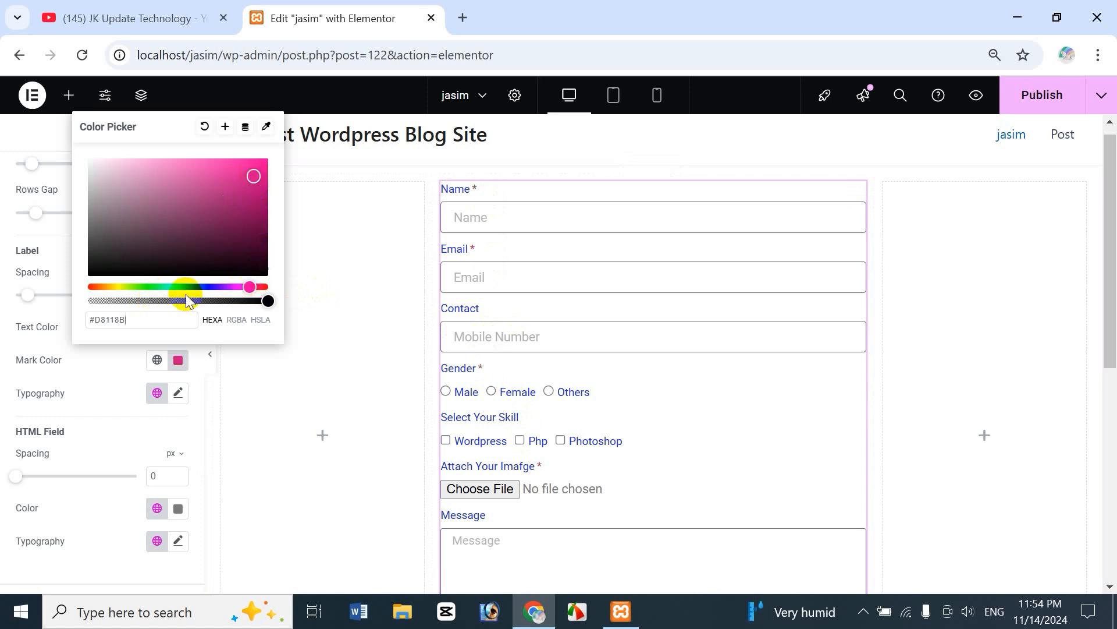
left_click_drag(249, 286, 258, 287)
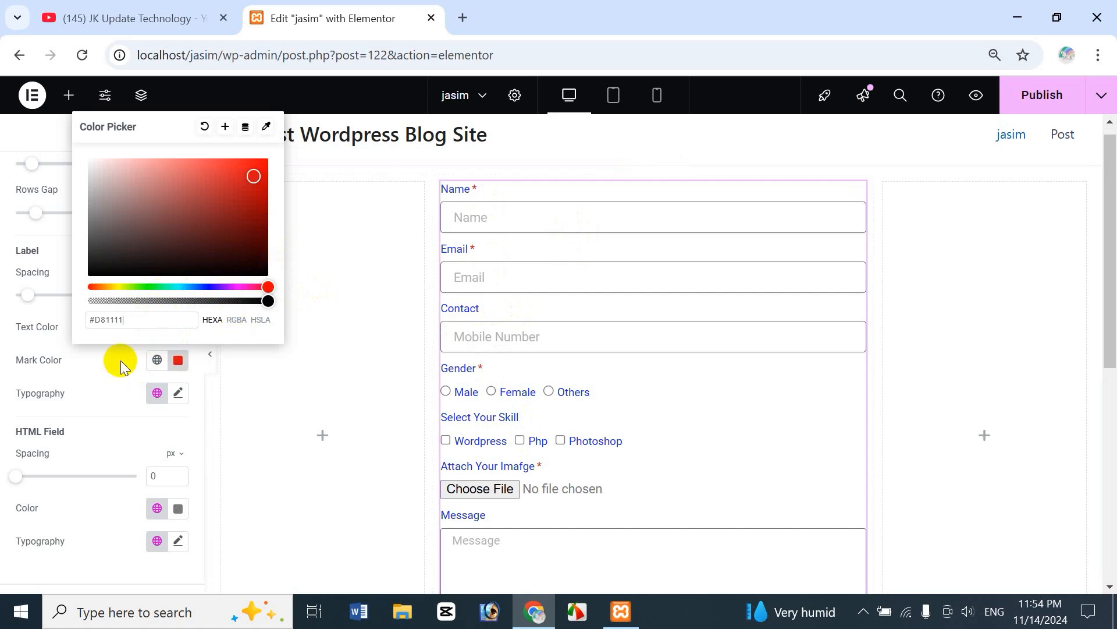
left_click(102, 371)
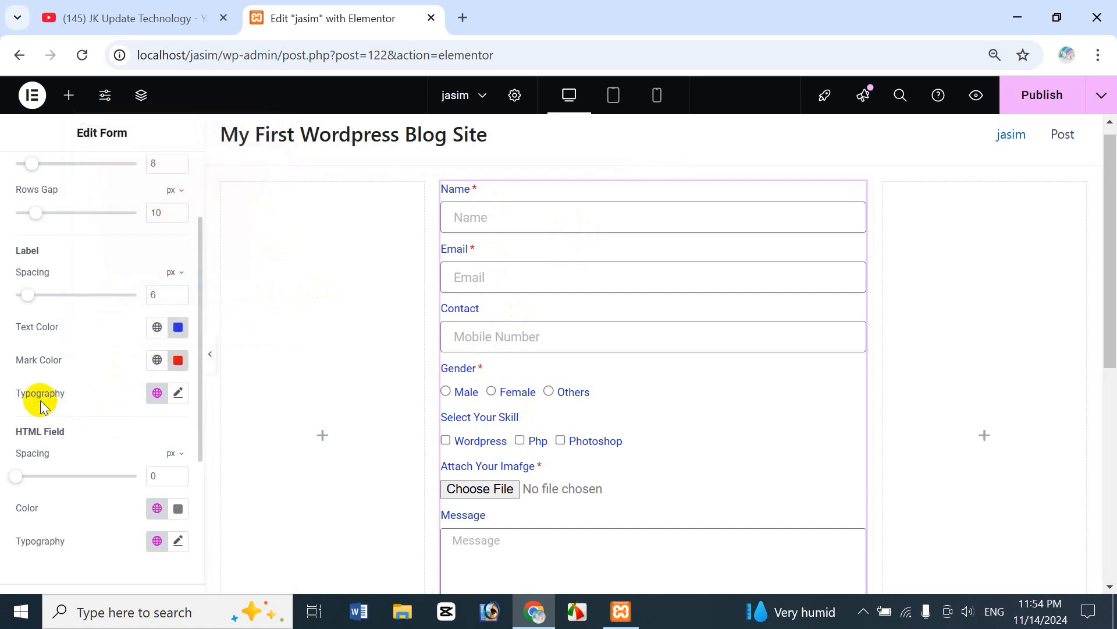
Try a custom global font on the form labels and settle on the Primary global font for their typography
left_click(156, 394)
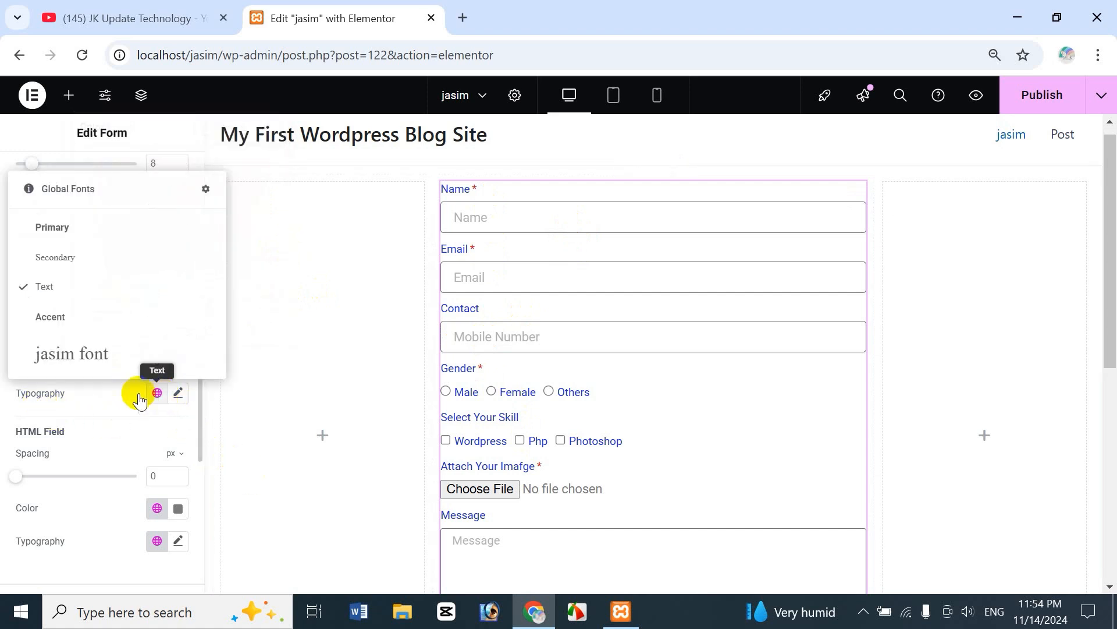
left_click(86, 355)
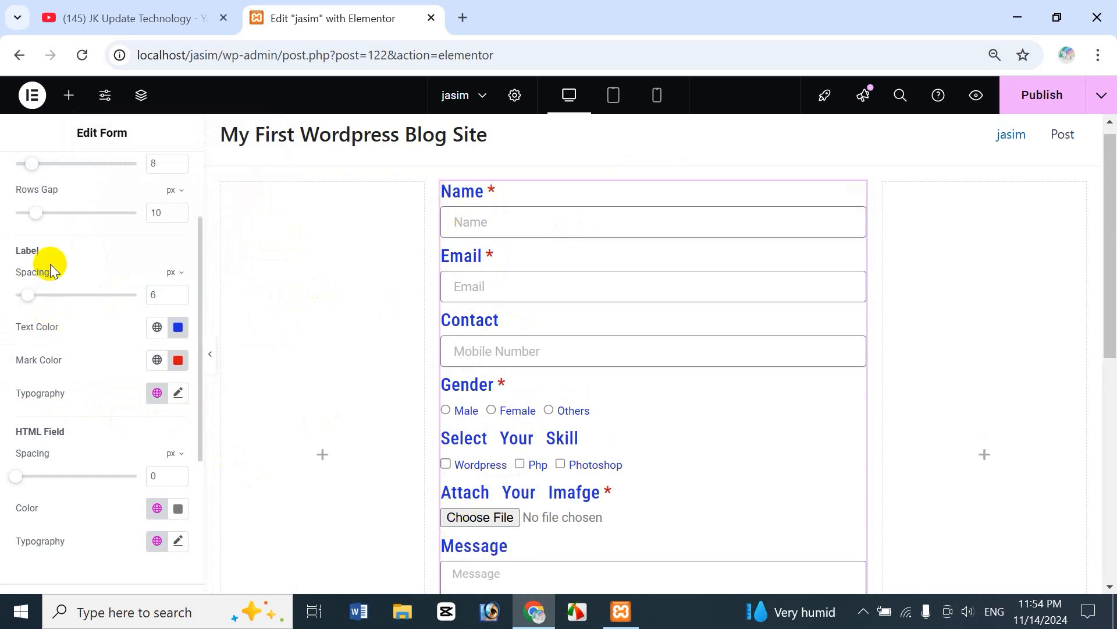
left_click(154, 394)
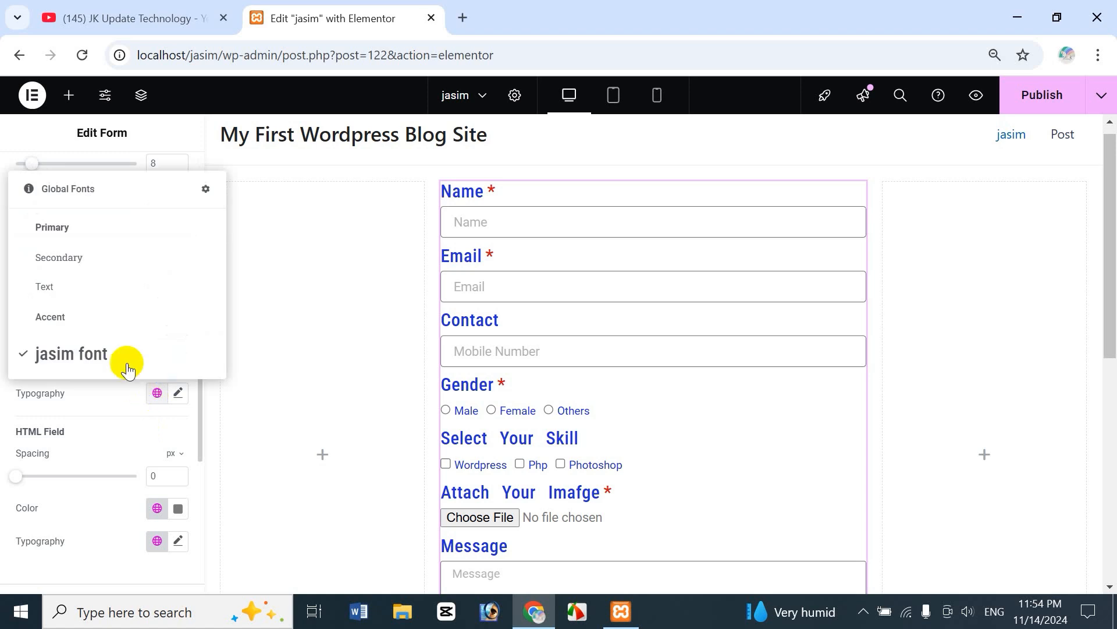
left_click(87, 226)
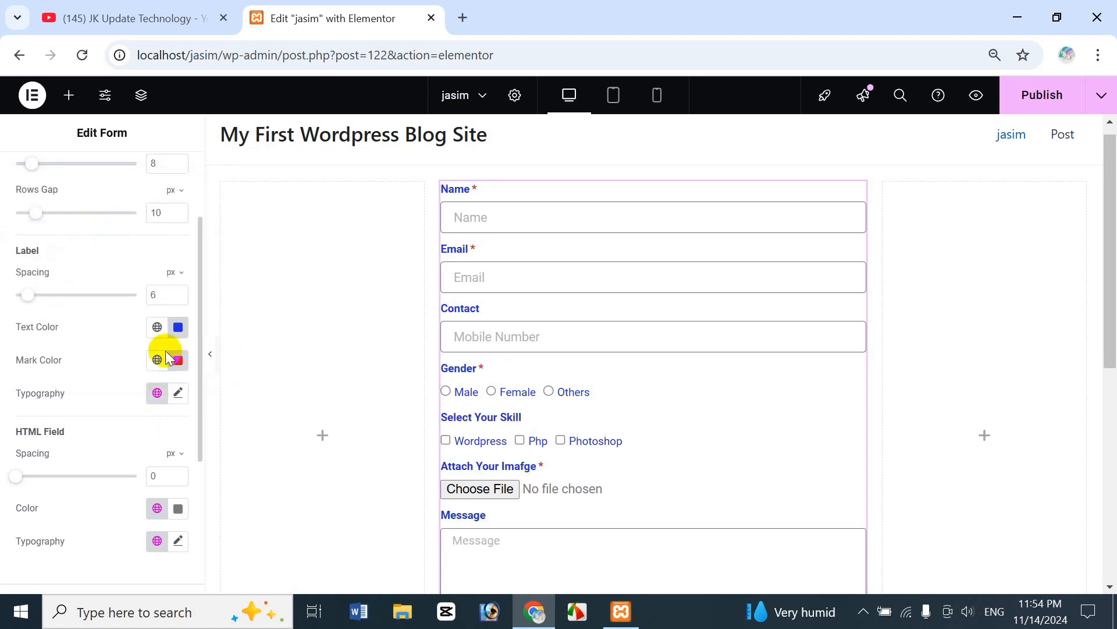
Customize the label typography by setting the font size to 17 px
left_click(178, 393)
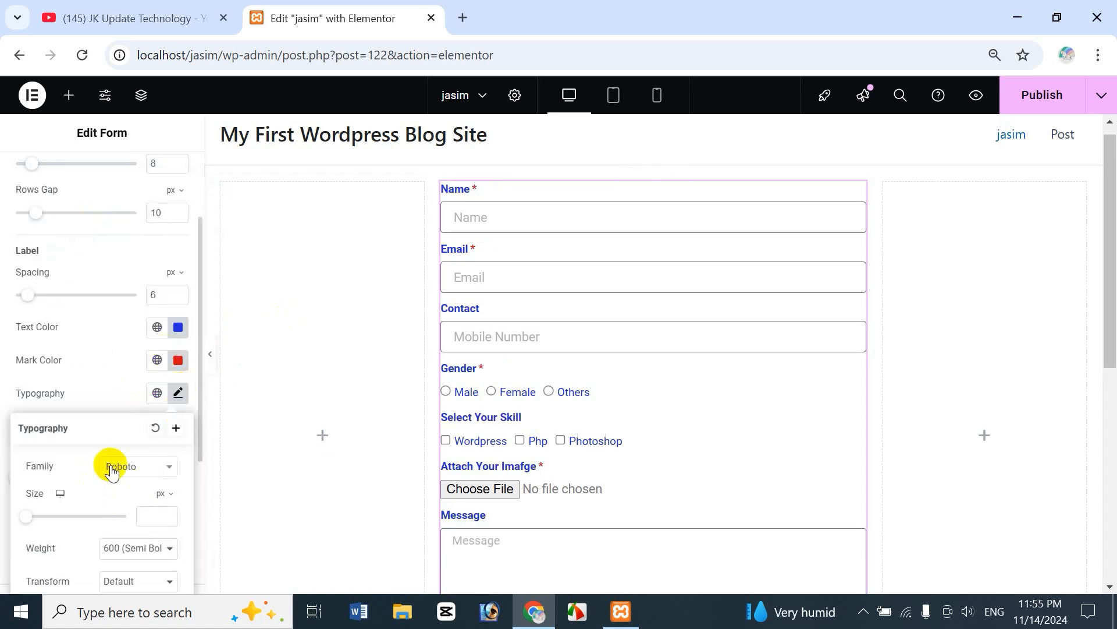
scroll(112, 473, "down", 4)
mouse_move(29, 286)
left_mouse_down()
mouse_move(47, 282)
mouse_move(55, 299)
mouse_move(35, 286)
left_mouse_up()
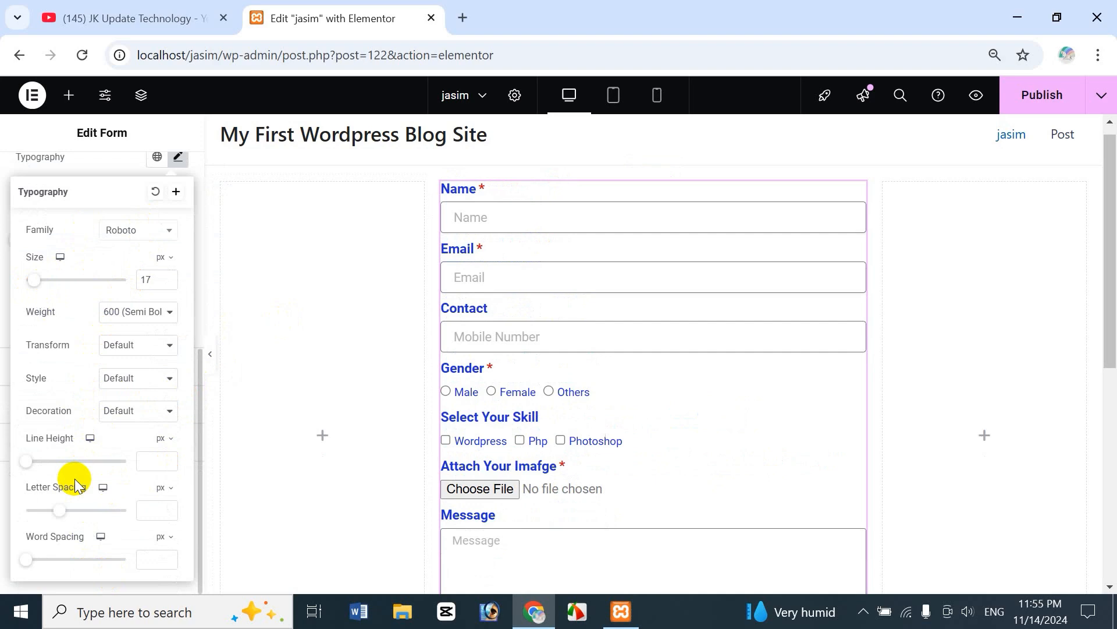
left_click(107, 159)
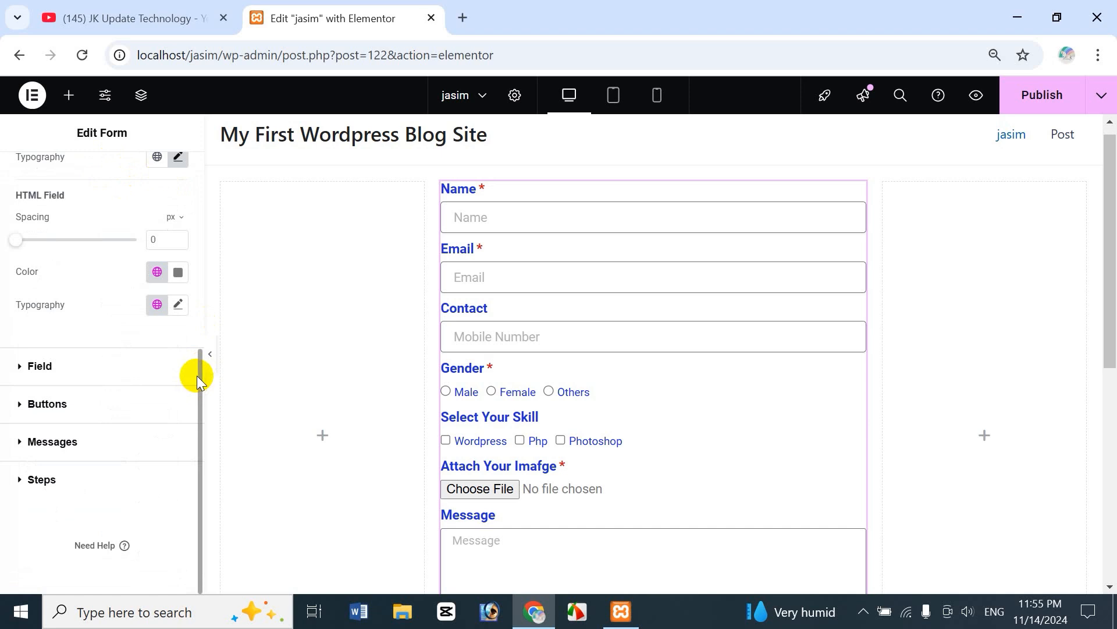
Set the HTML Field spacing of the form to 2 px
left_click_drag(199, 376, 215, 272)
scroll(152, 320, "down", 2)
scroll(96, 317, "up", 1)
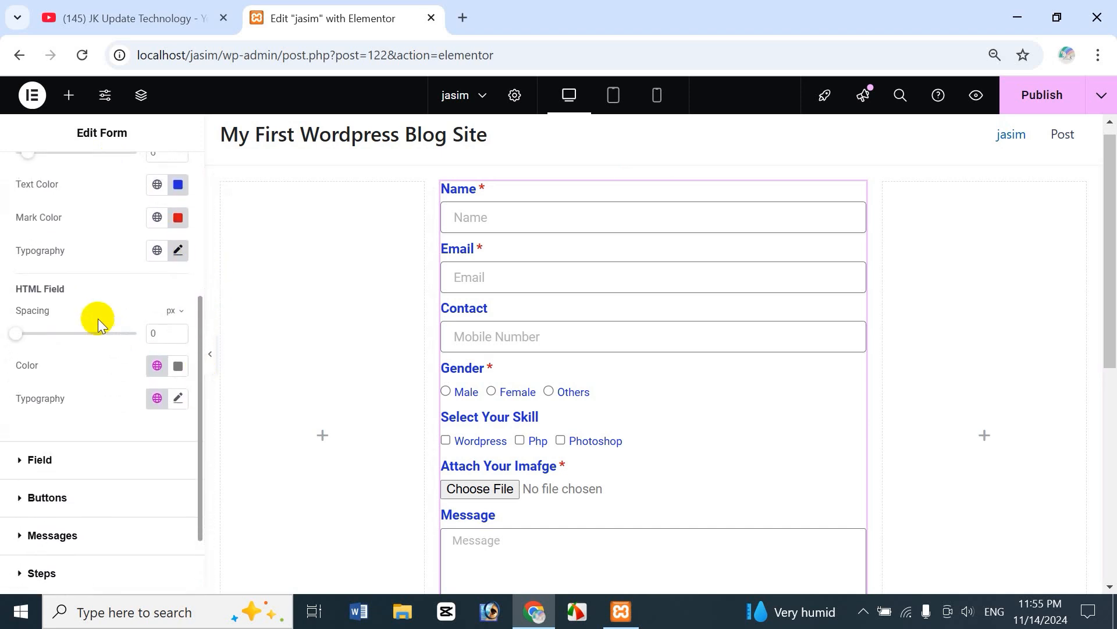
scroll(85, 320, "down", 1)
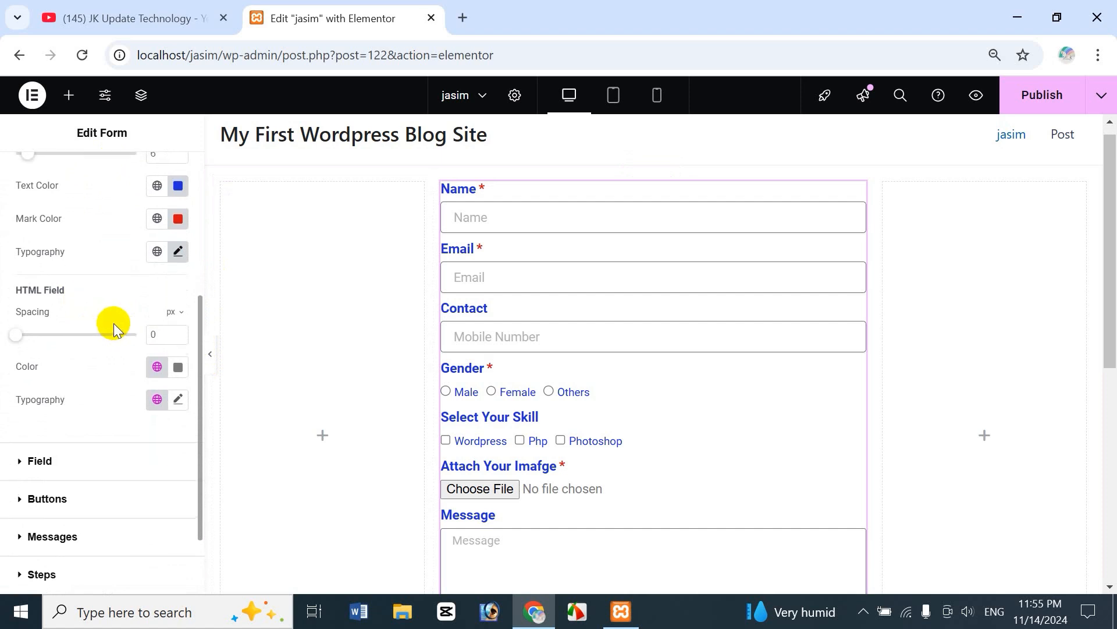
scroll(134, 322, "down", 1)
scroll(89, 323, "up", 1)
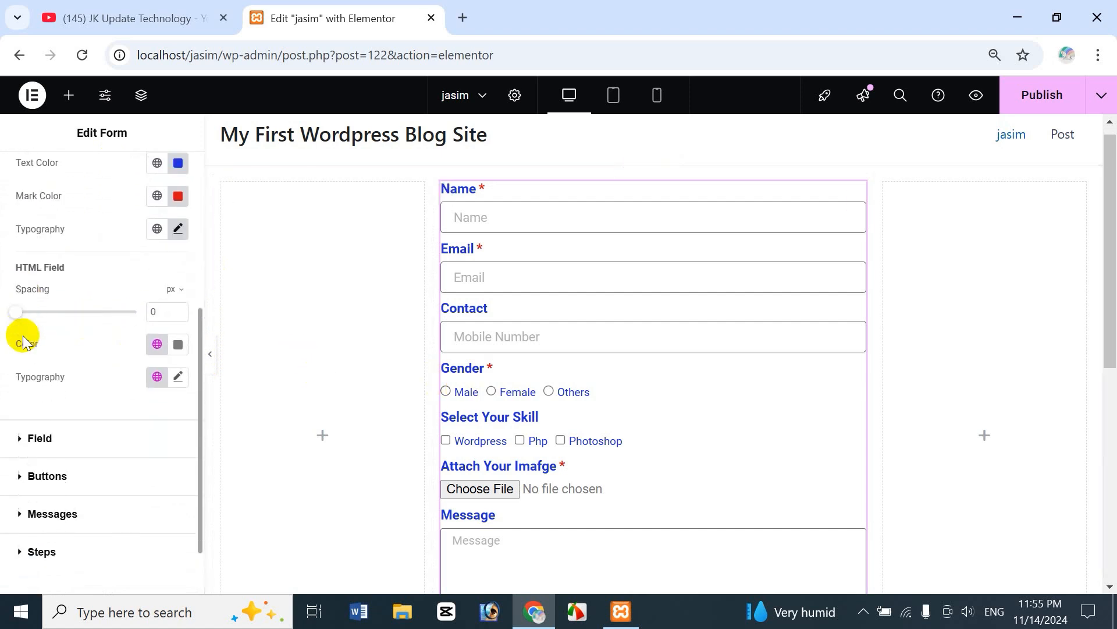
mouse_move(15, 324)
left_mouse_down()
mouse_move(64, 335)
mouse_move(21, 336)
left_mouse_up()
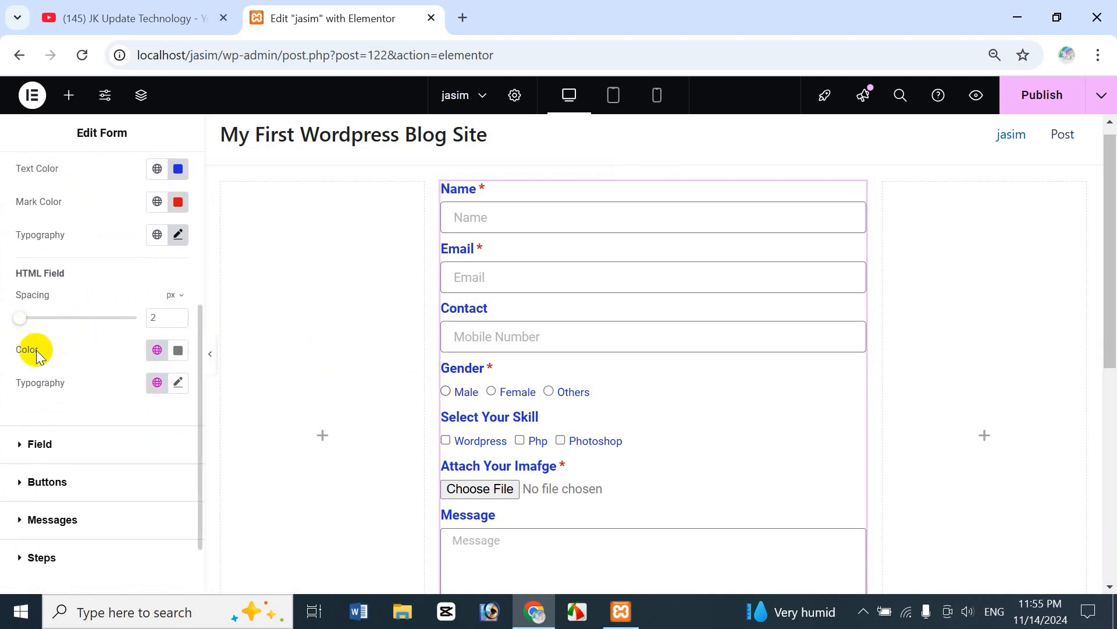
Set the HTML Field color of the form to the custom dark red #8D1A1A
left_click(177, 350)
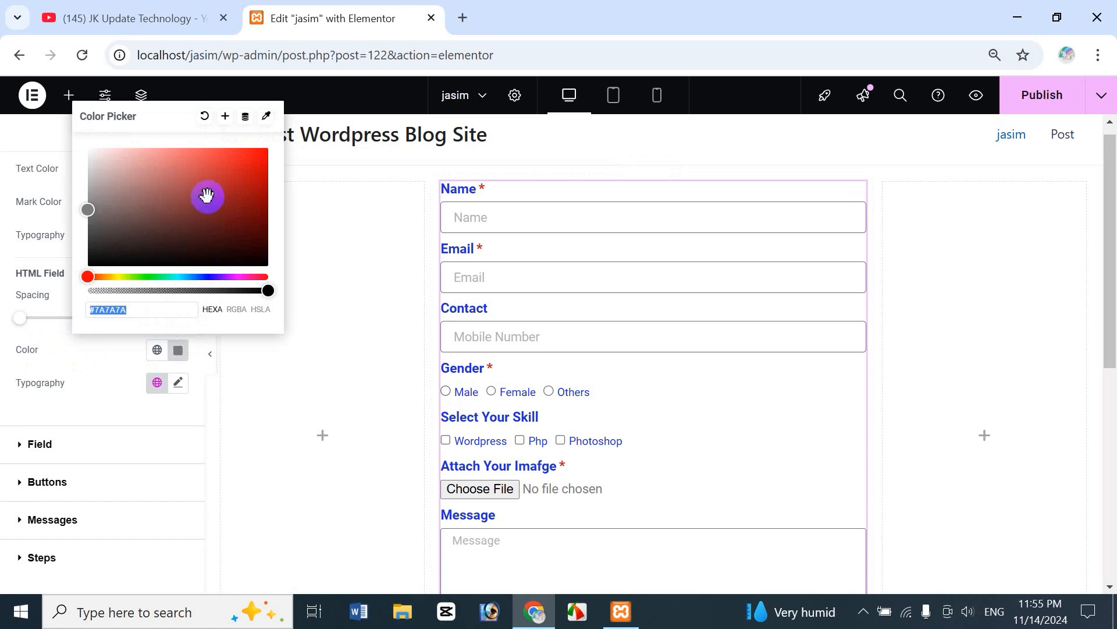
left_click(234, 199)
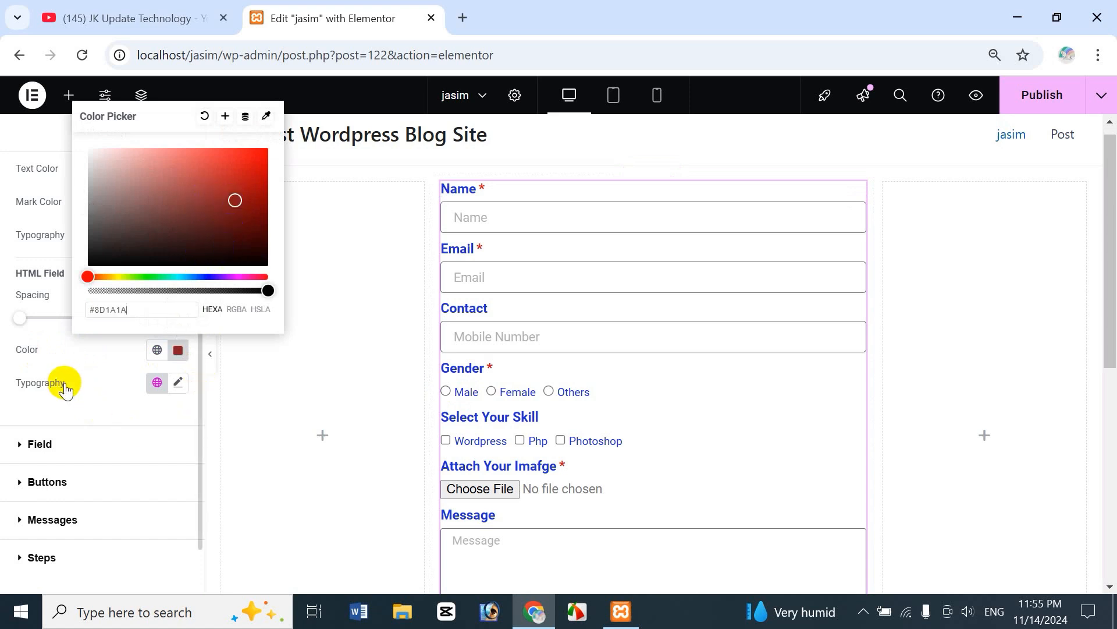
left_click(86, 390)
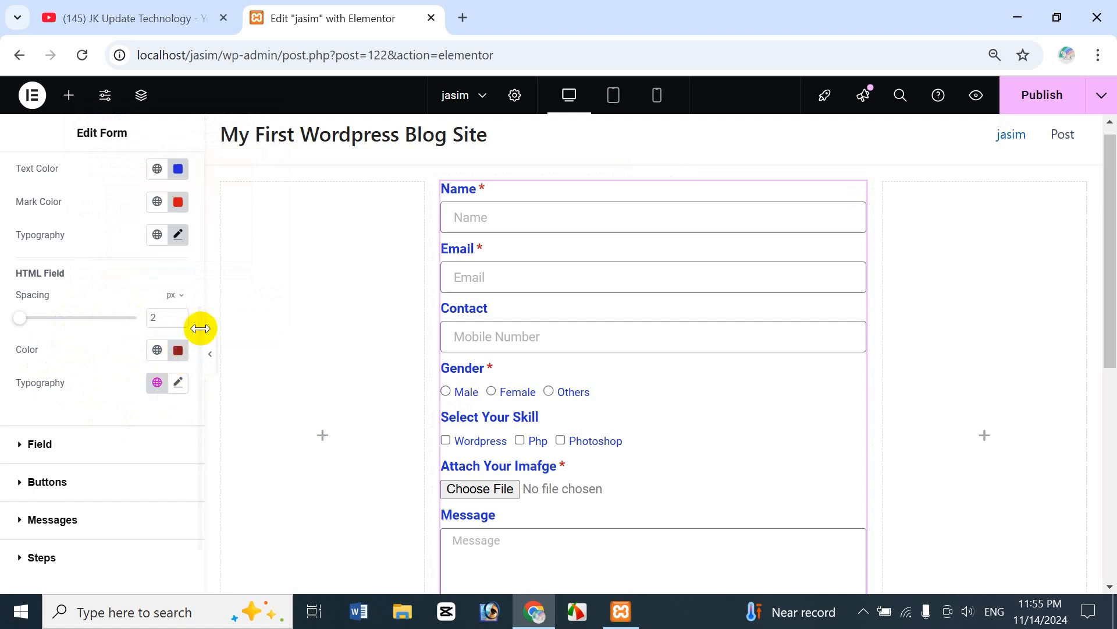
Open the Field style settings and try the Primary global color for the field text
scroll(198, 325, "up", 3)
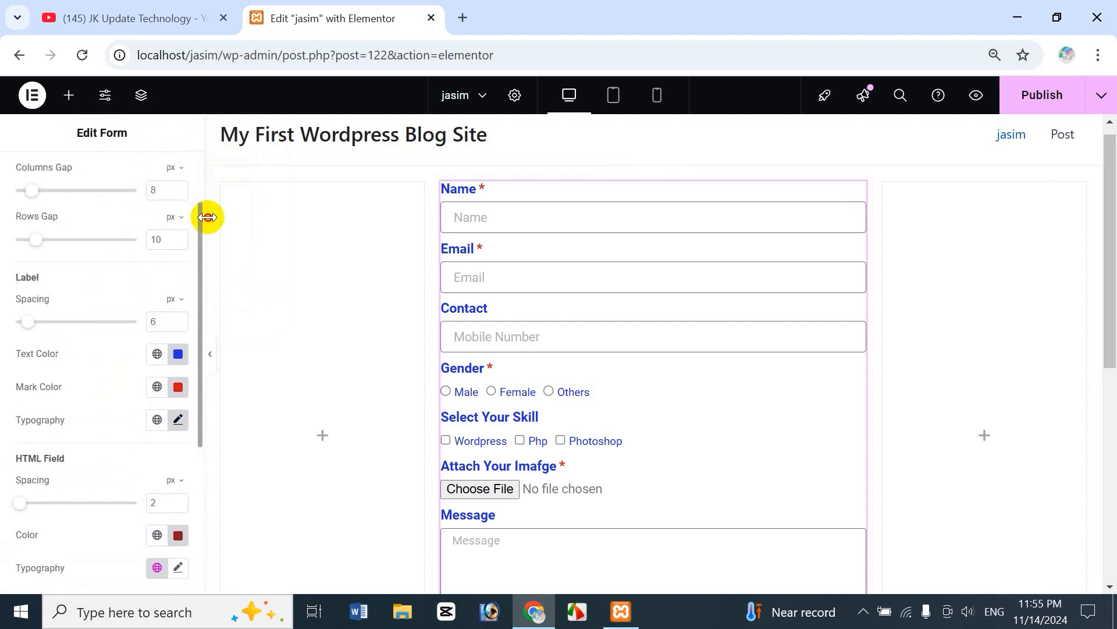
left_click_drag(207, 217, 198, 416)
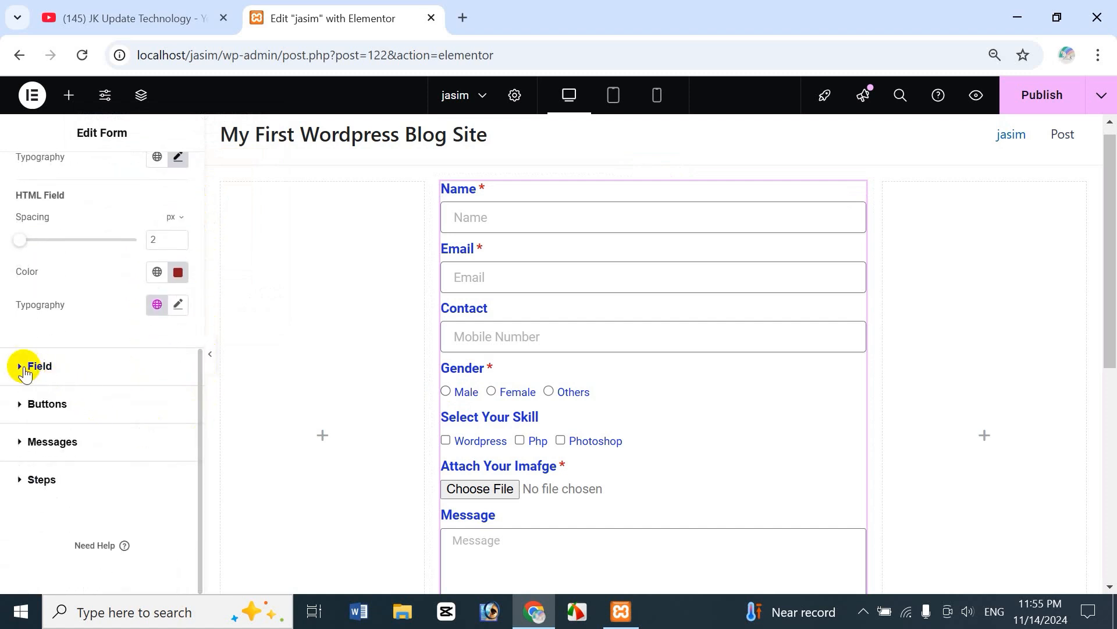
left_click(22, 367)
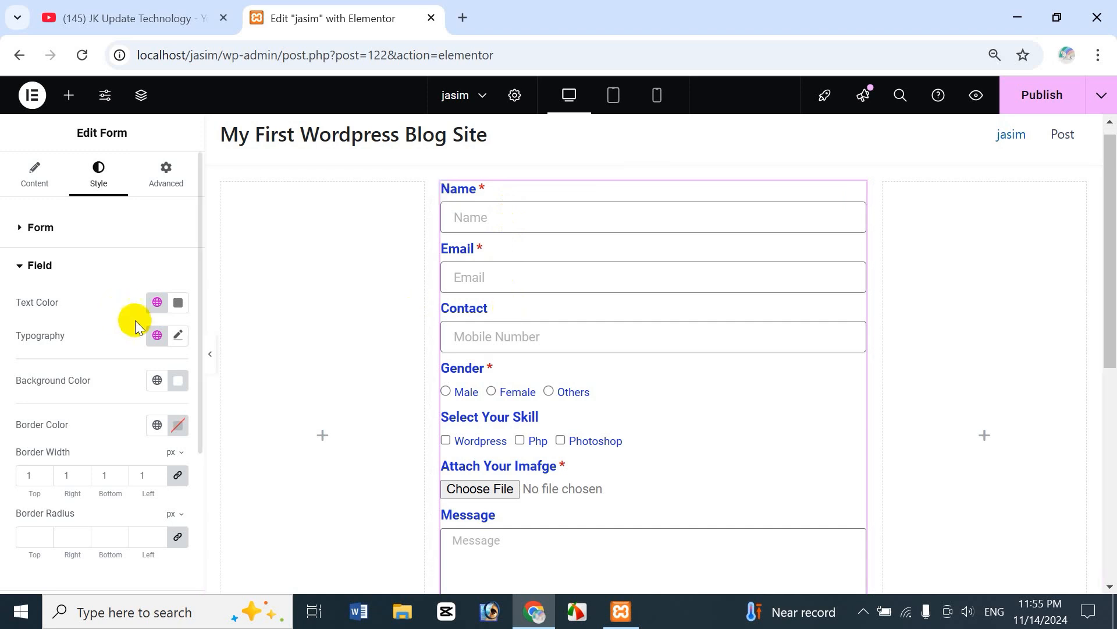
left_click(156, 302)
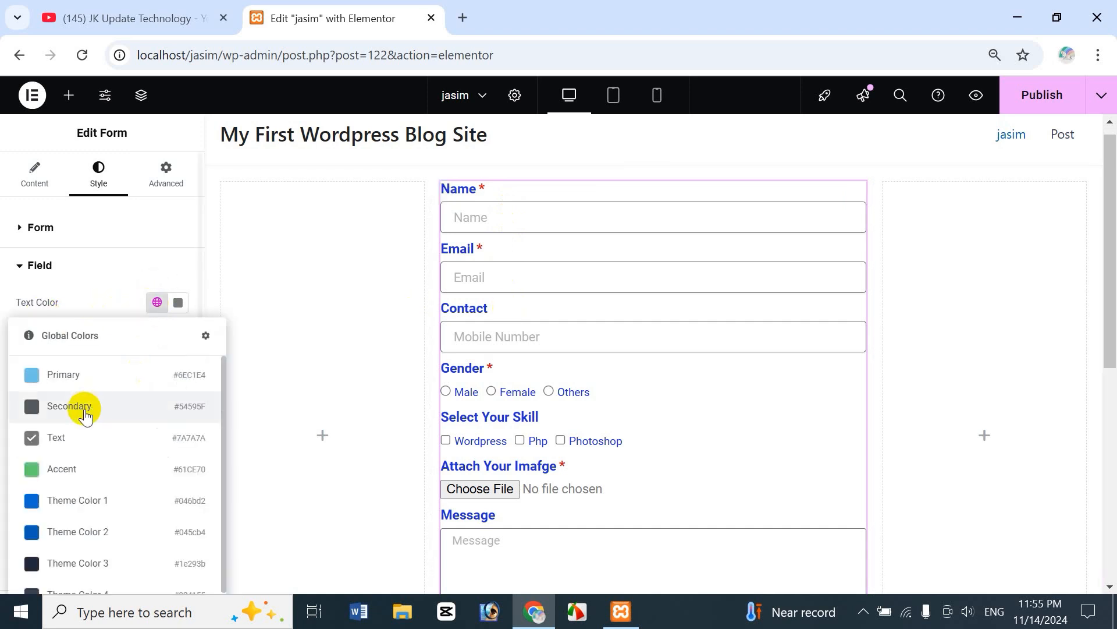
left_click(72, 375)
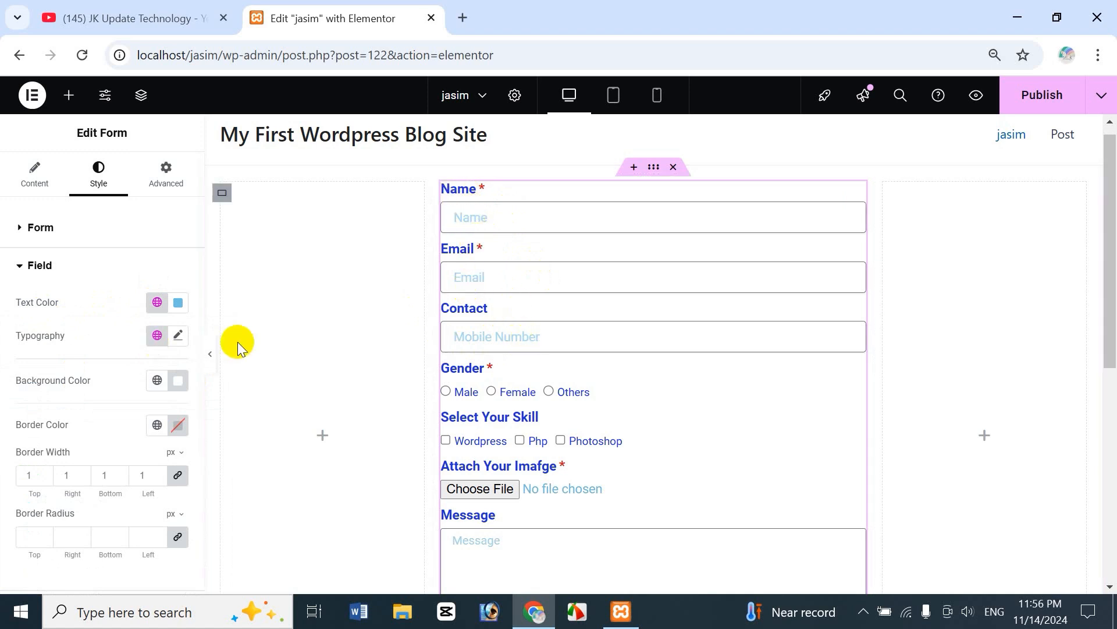
Try several custom hues for the form's field text color and settle on the purple #731961
left_click(176, 311)
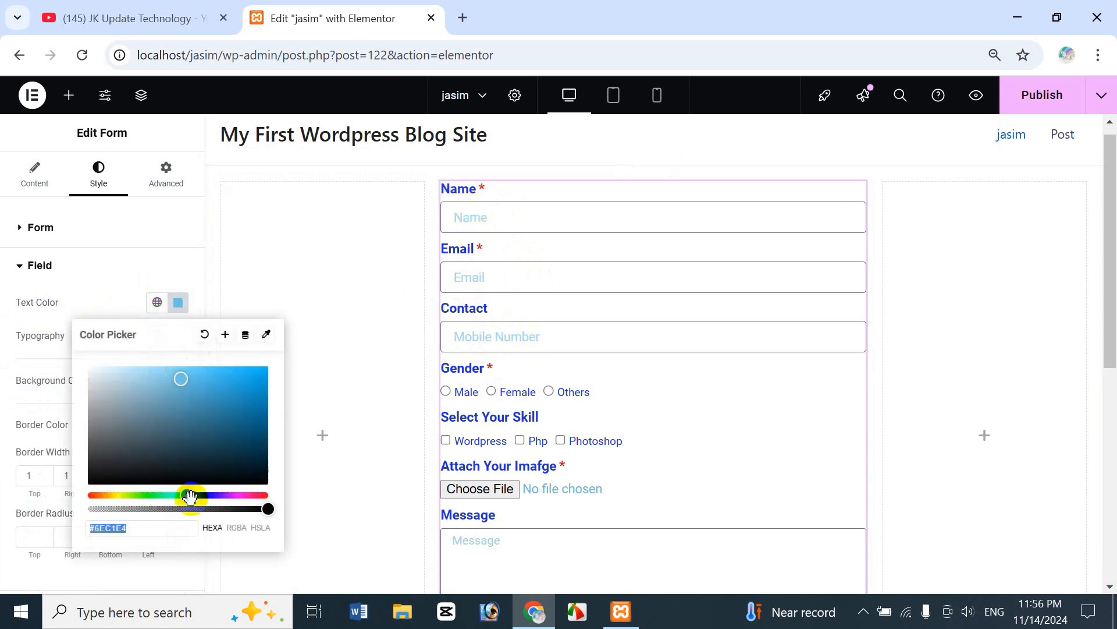
mouse_move(111, 491)
left_mouse_down()
mouse_move(130, 412)
mouse_move(145, 481)
mouse_move(124, 506)
mouse_move(130, 499)
left_mouse_up()
left_click(173, 427)
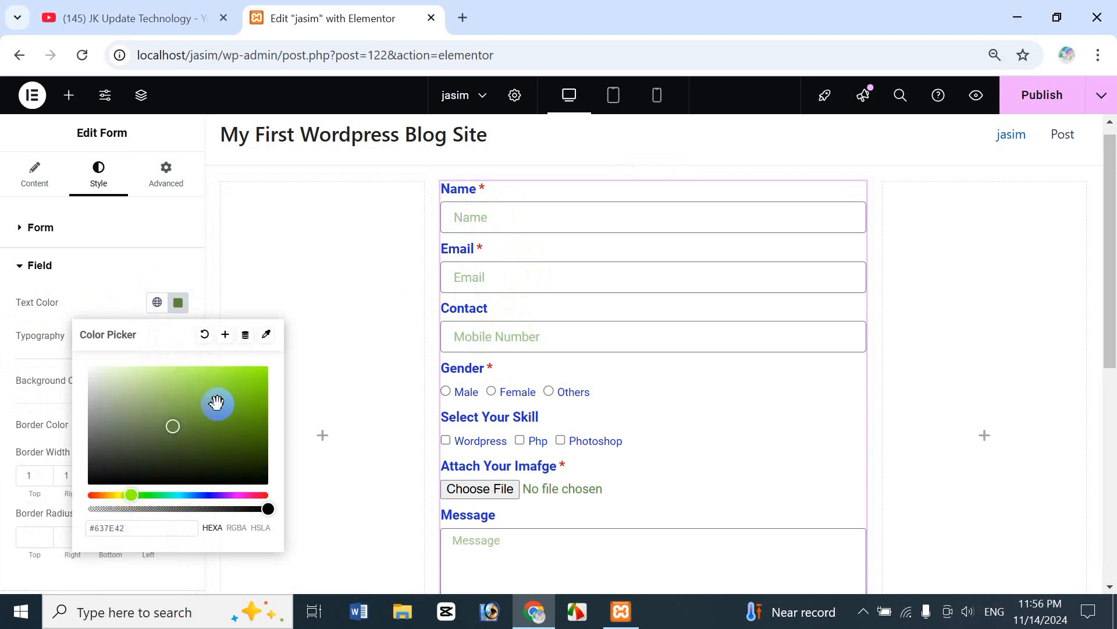
left_click(245, 397)
left_click(107, 469)
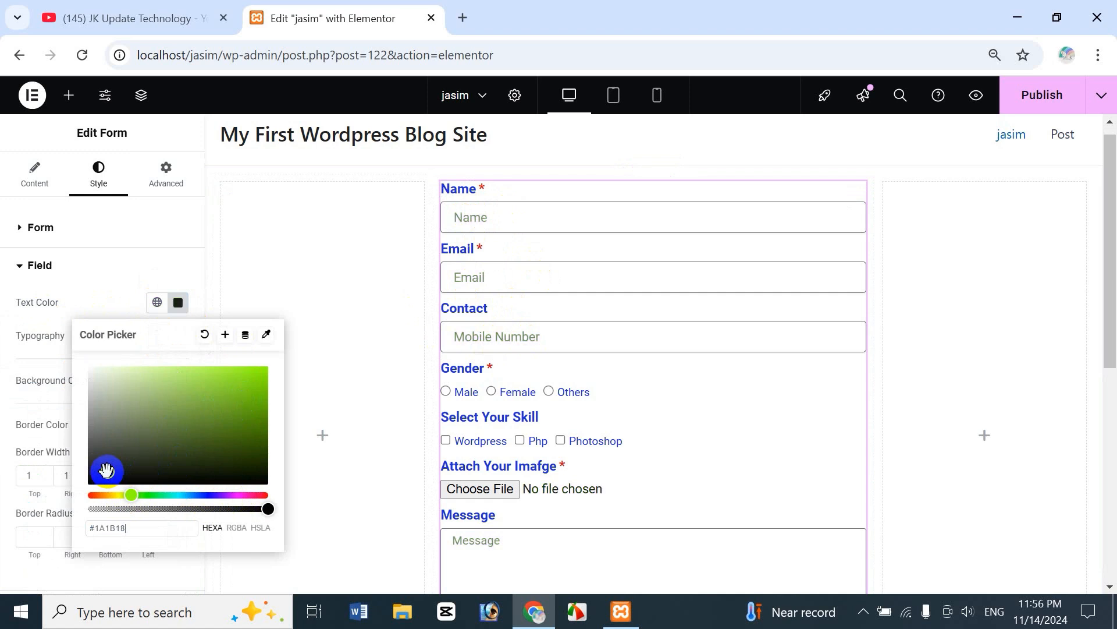
left_click(221, 463)
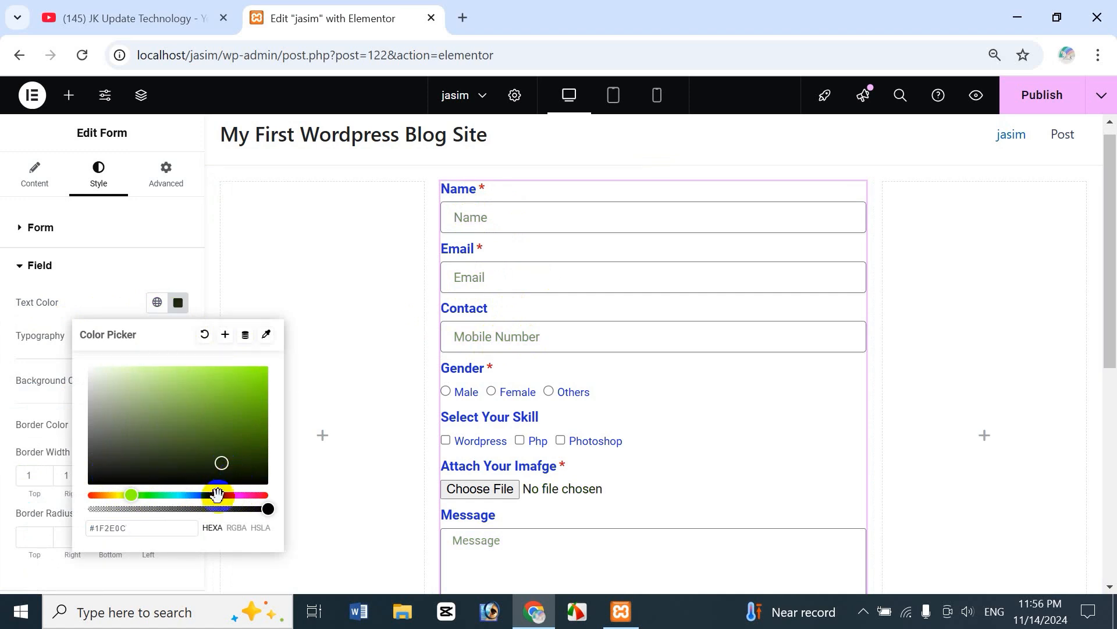
left_click(231, 494)
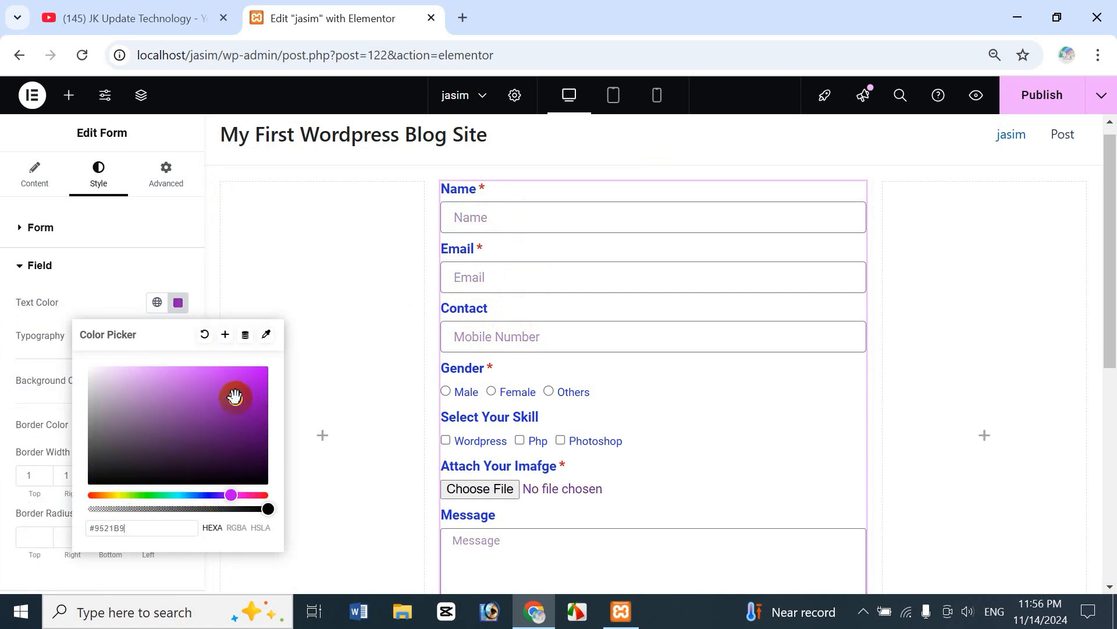
left_click(243, 493)
left_click(249, 454)
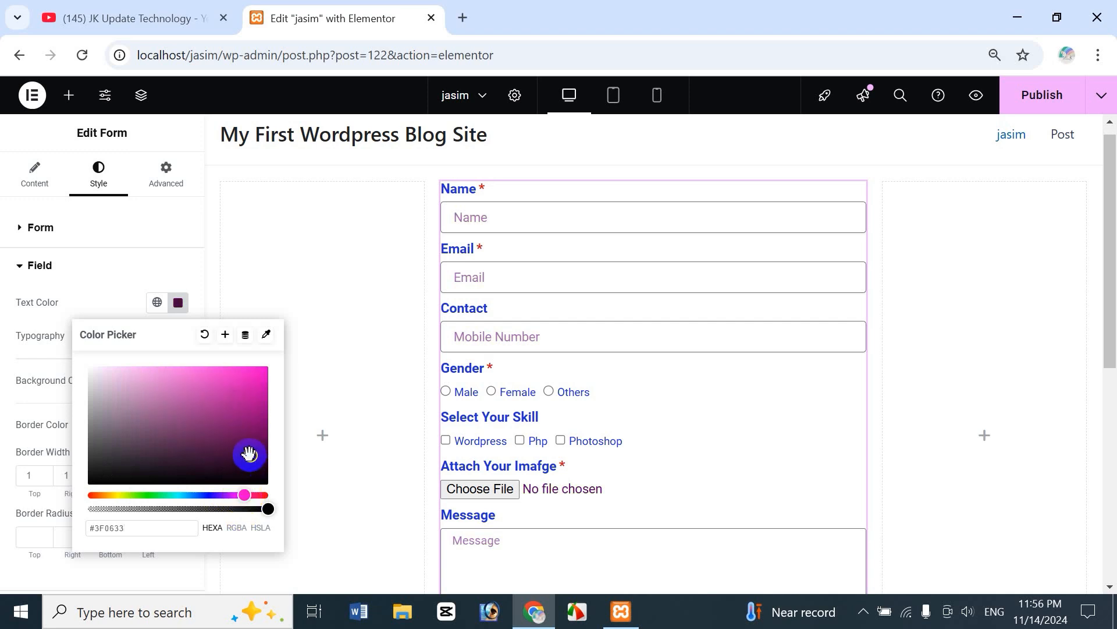
left_click(230, 430)
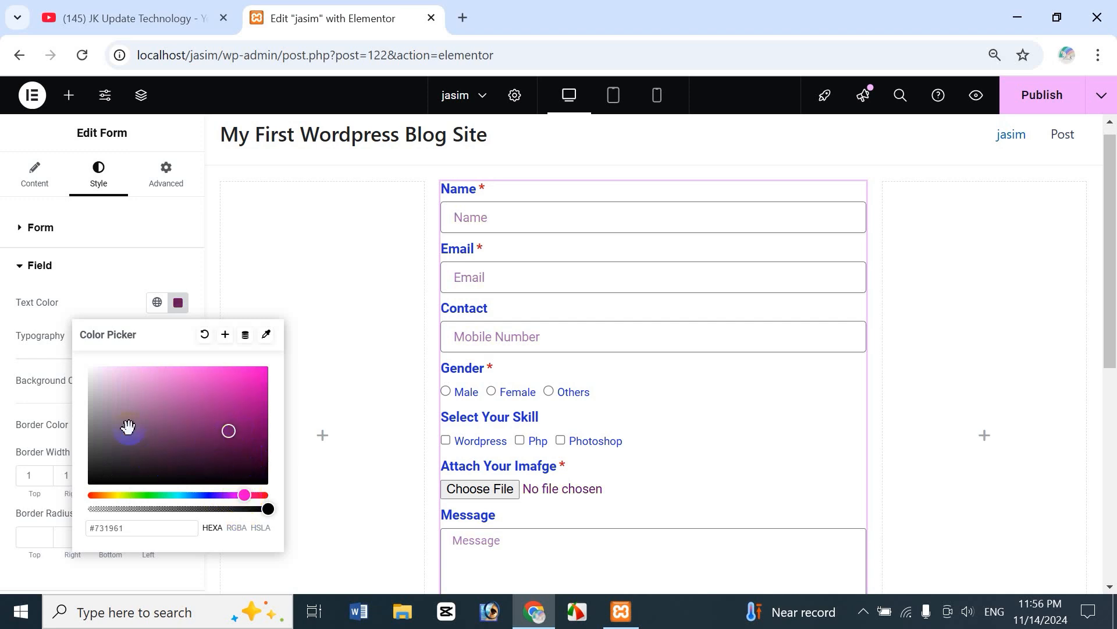
left_click(52, 309)
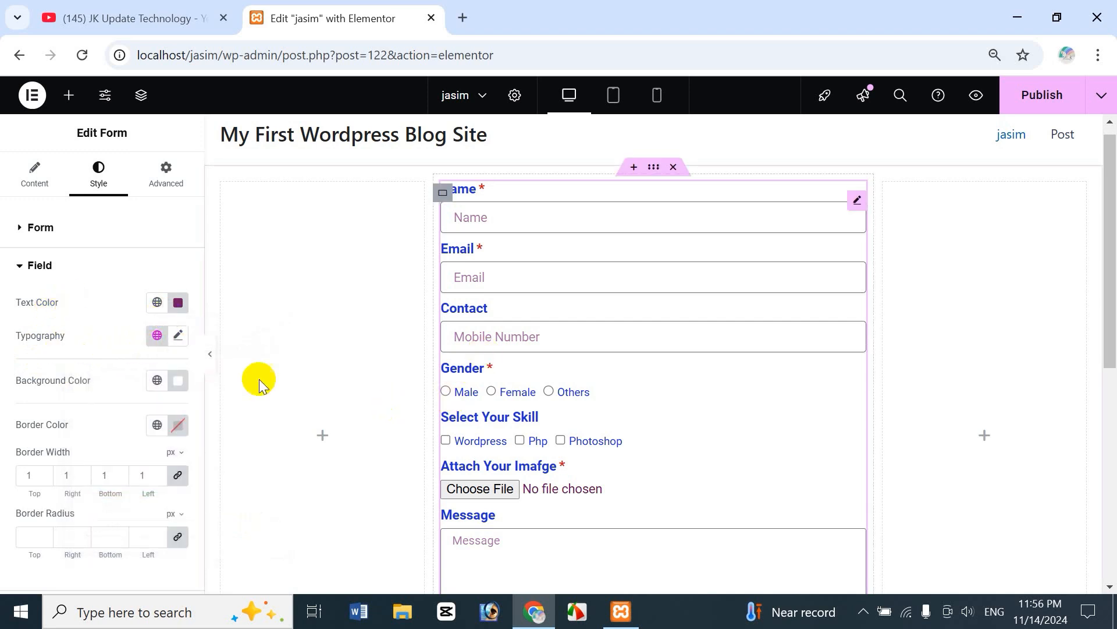
Customize the form field typography with an 18 px size and the Roboto Condensed font family
left_click(156, 335)
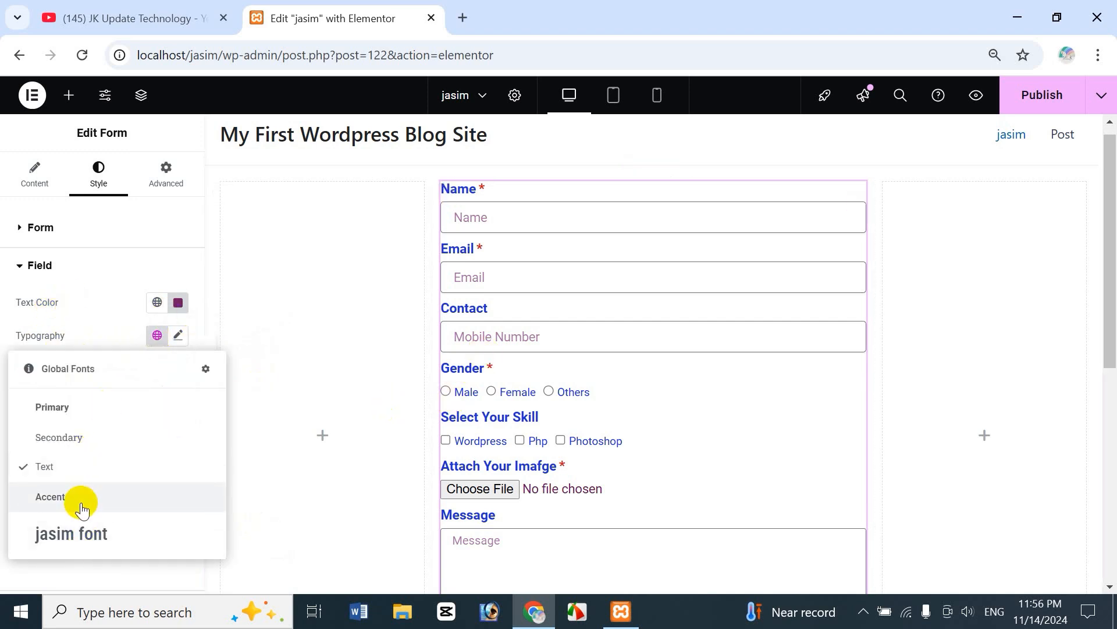
left_click(178, 336)
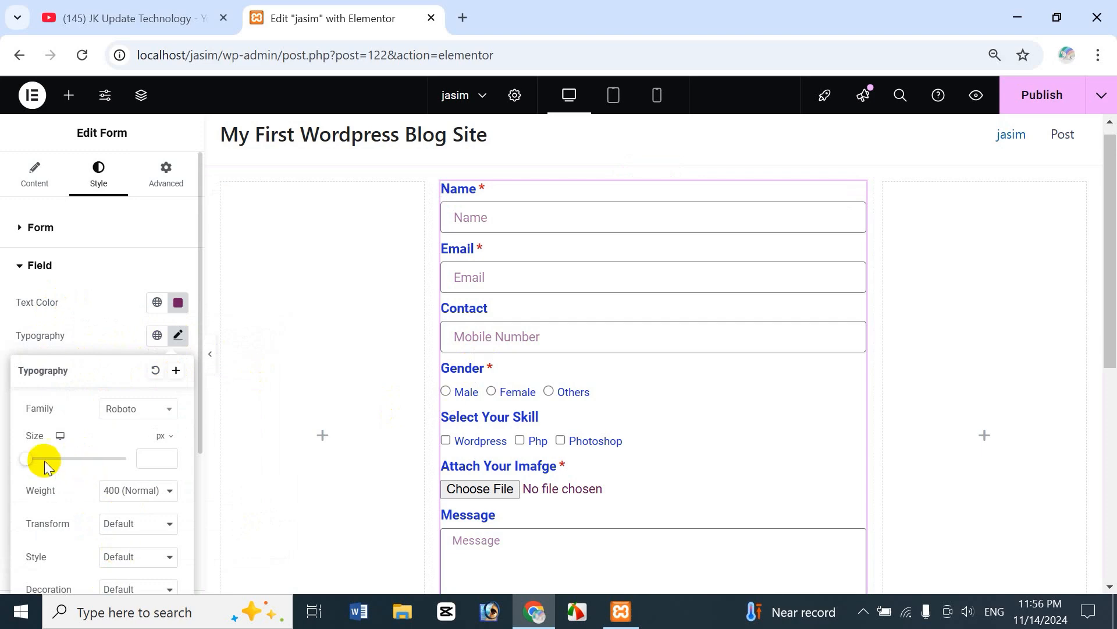
mouse_move(39, 457)
left_mouse_down()
mouse_move(77, 451)
mouse_move(31, 447)
left_mouse_up()
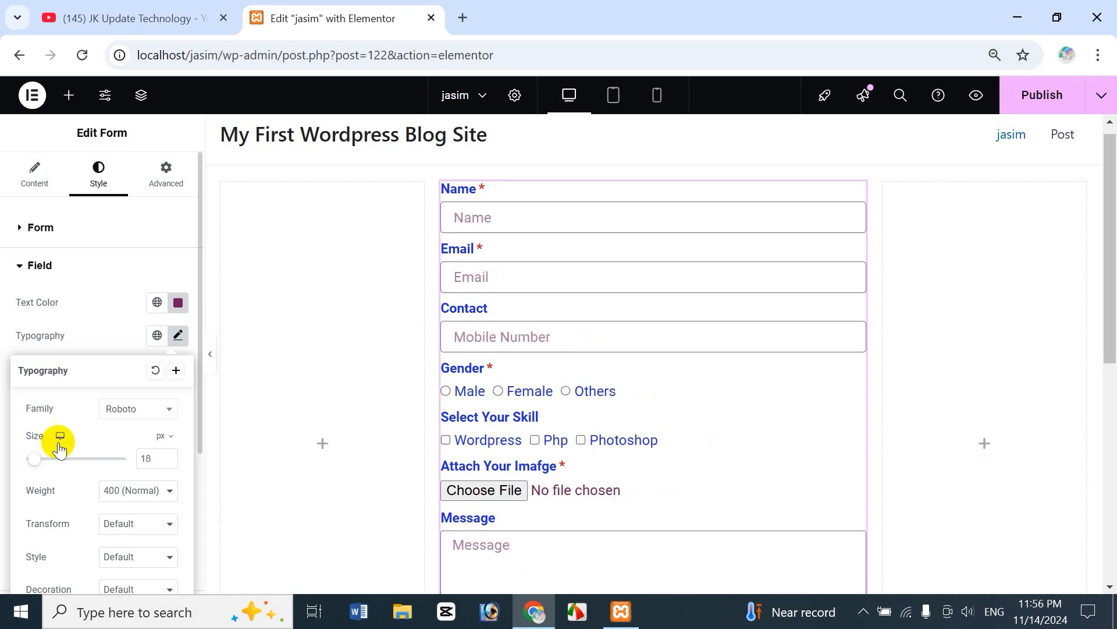
left_click(150, 399)
left_click(133, 321)
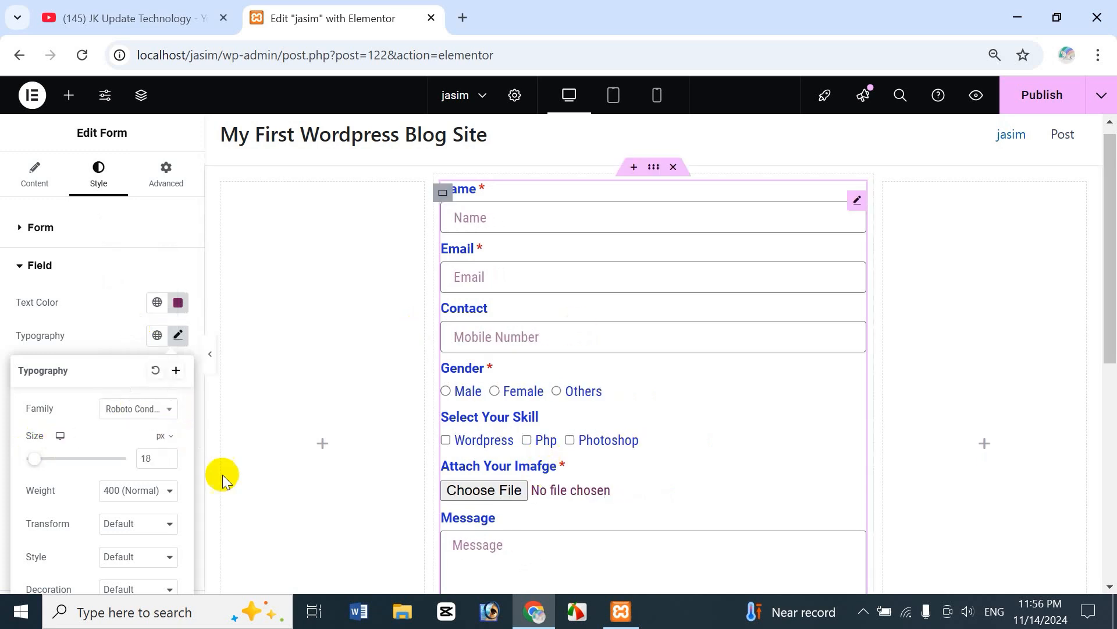
Set the field typography's weight to 800 (Extra Bold) and its text transform to Capitalize
left_click(134, 493)
left_click(149, 386)
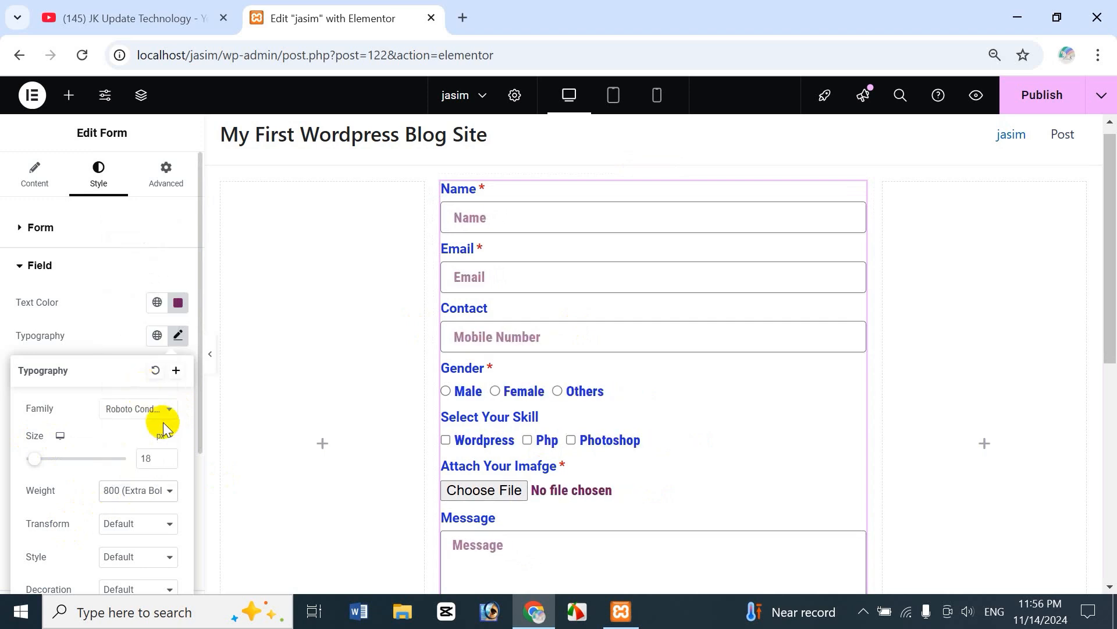
left_click(140, 526)
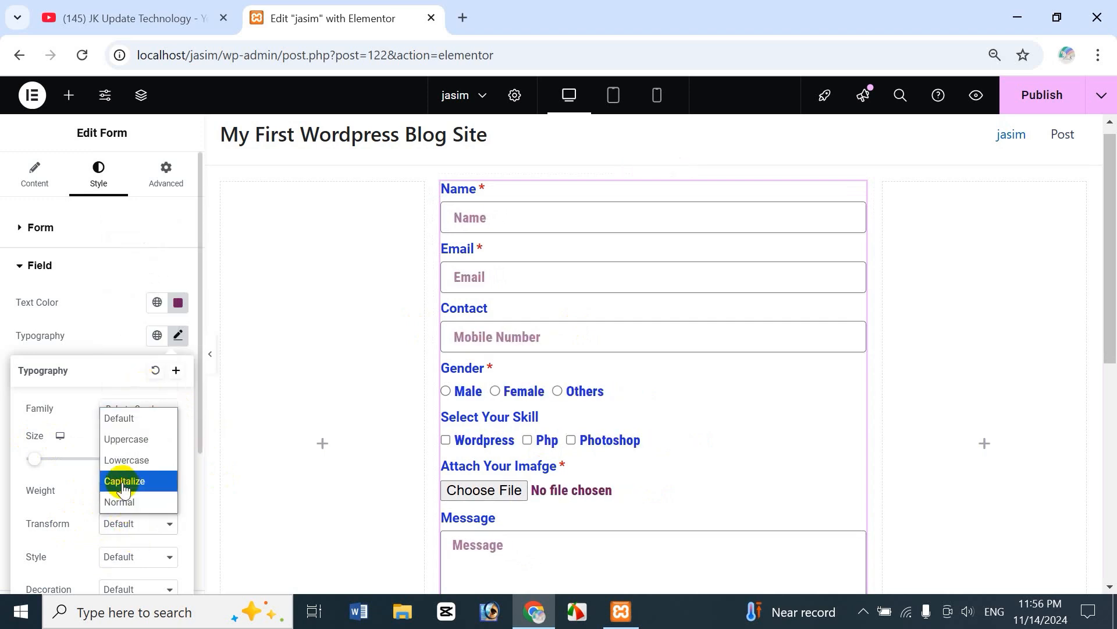
left_click(145, 480)
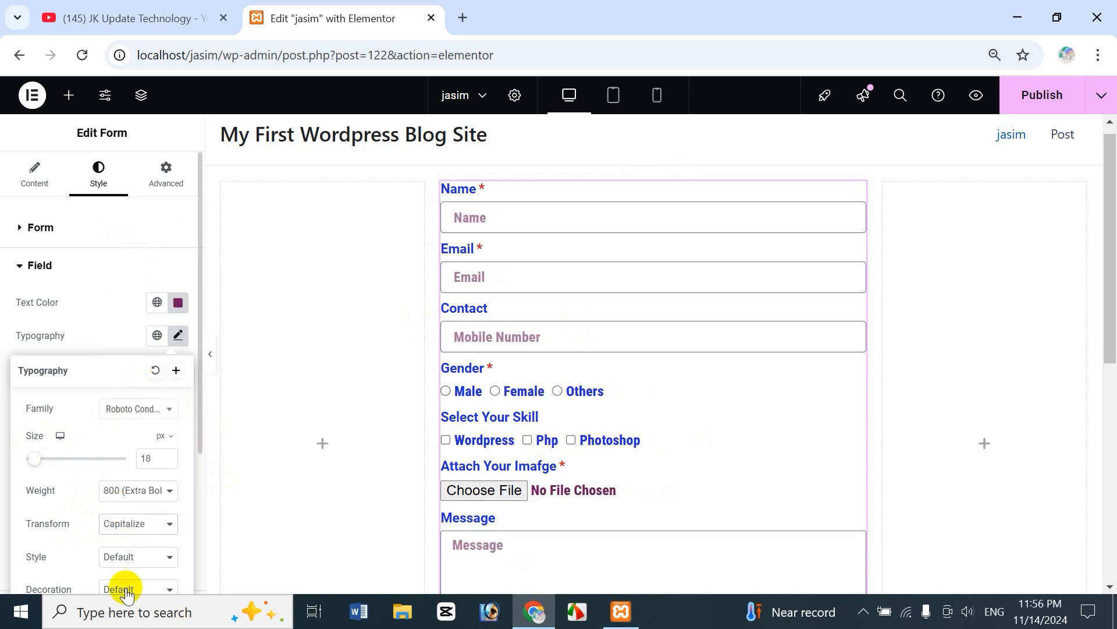
left_click(103, 337)
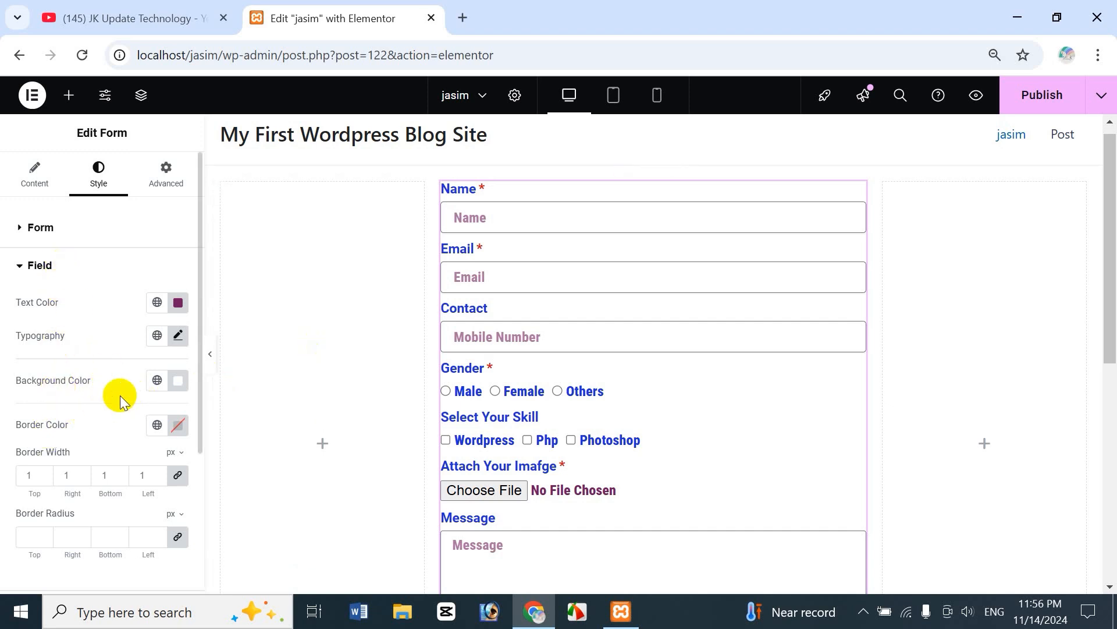
Set the background color of the form fields to the custom pale pink #D4BABA
left_click(173, 387)
left_click(208, 227)
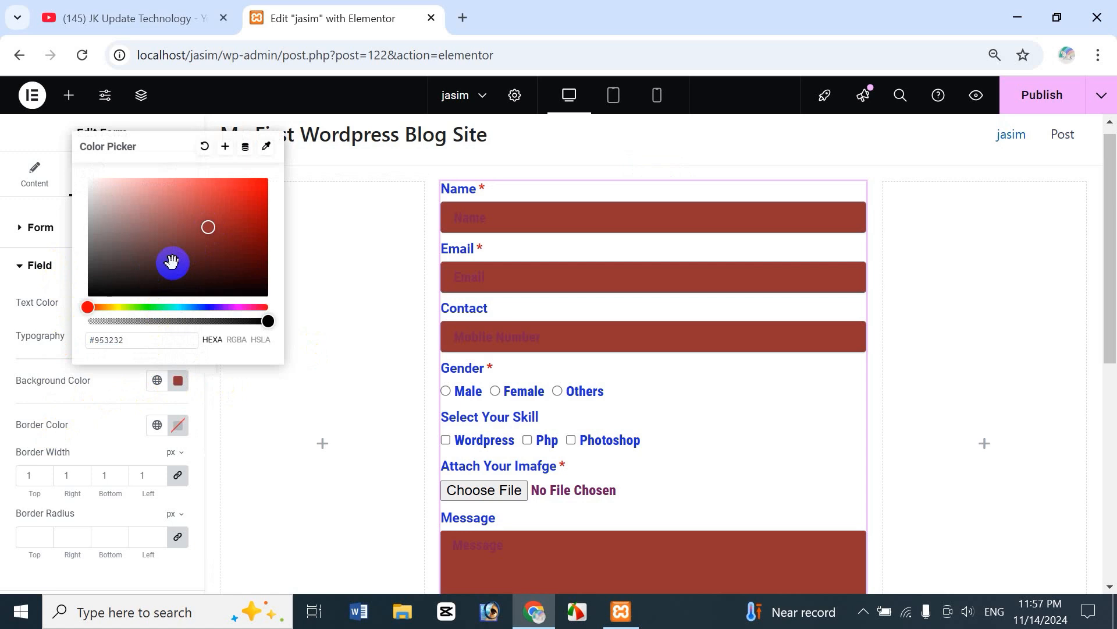
left_click_drag(157, 268, 130, 195)
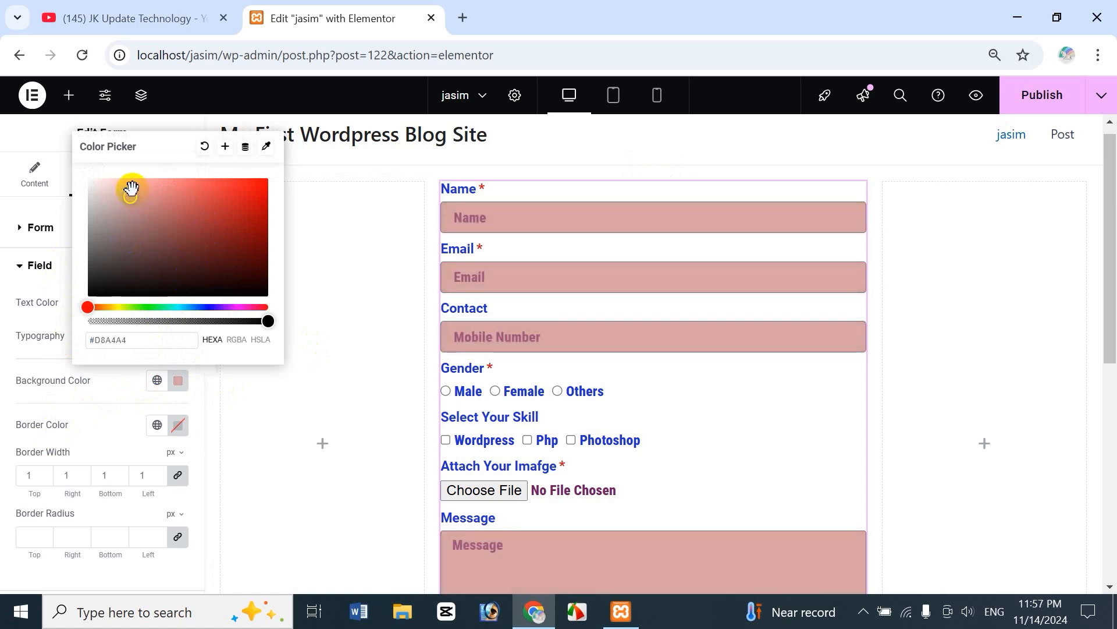
left_click(110, 197)
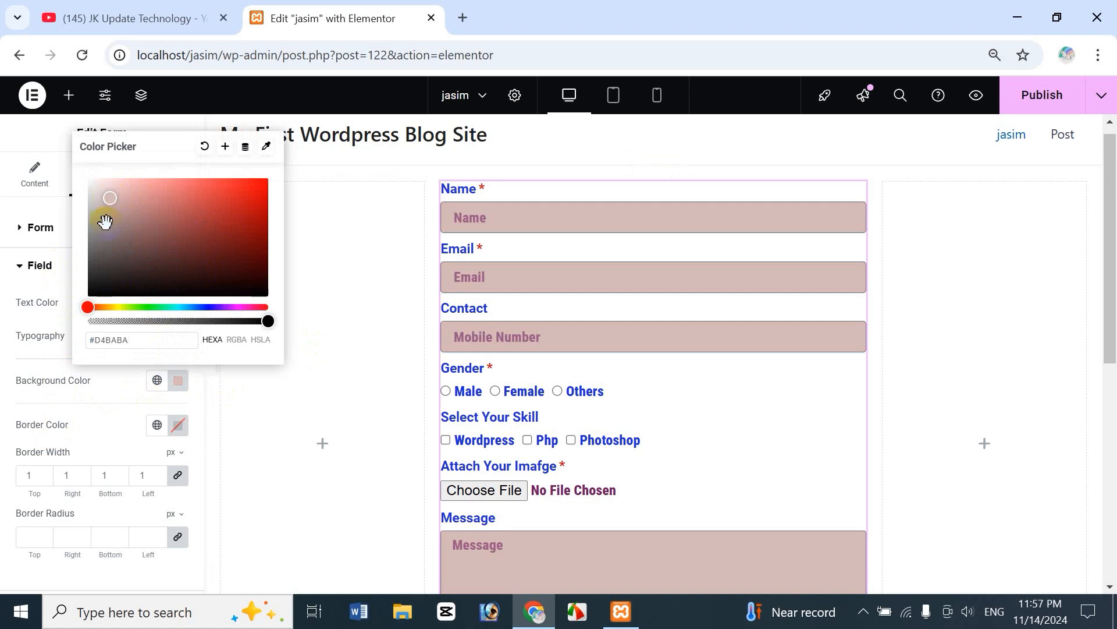
left_click(33, 356)
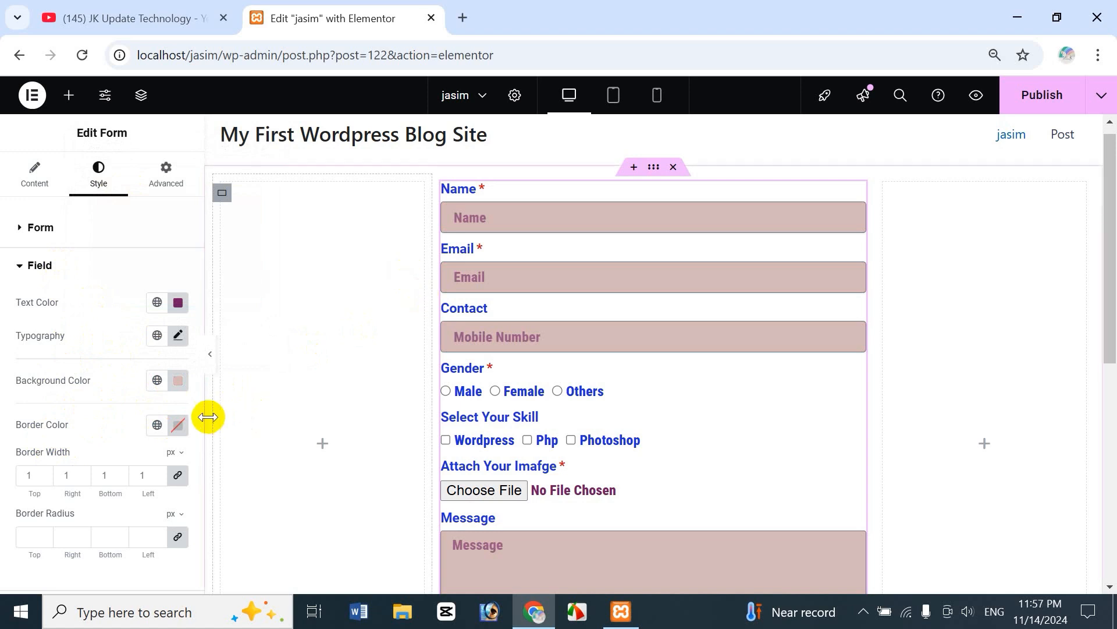
Set the border color of the form fields to the custom blue-violet #44339A
left_click(176, 427)
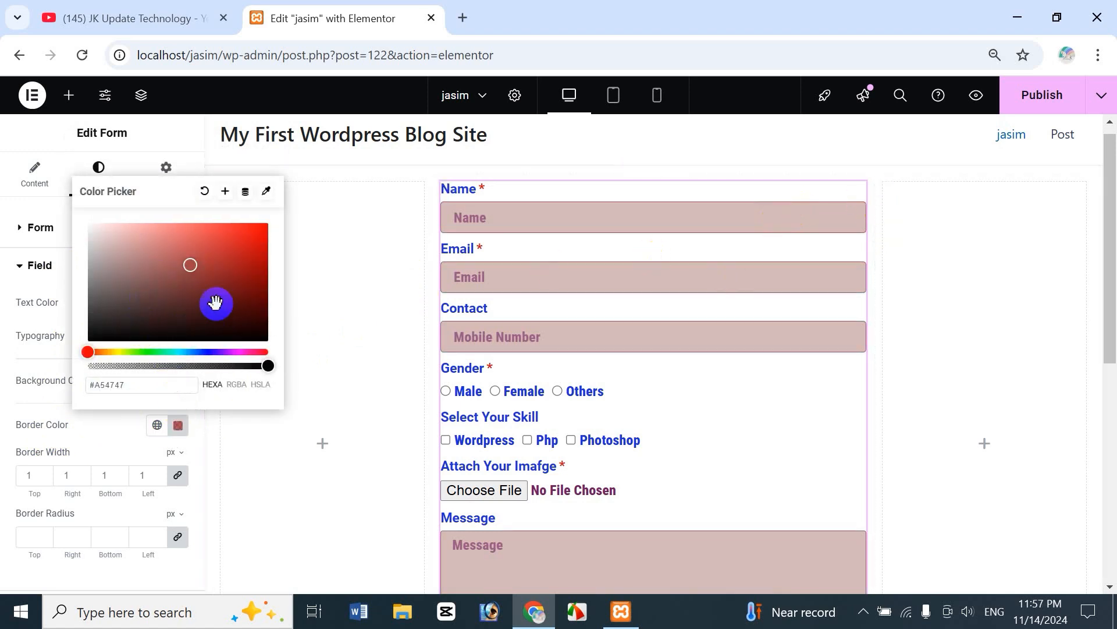
left_click(236, 315)
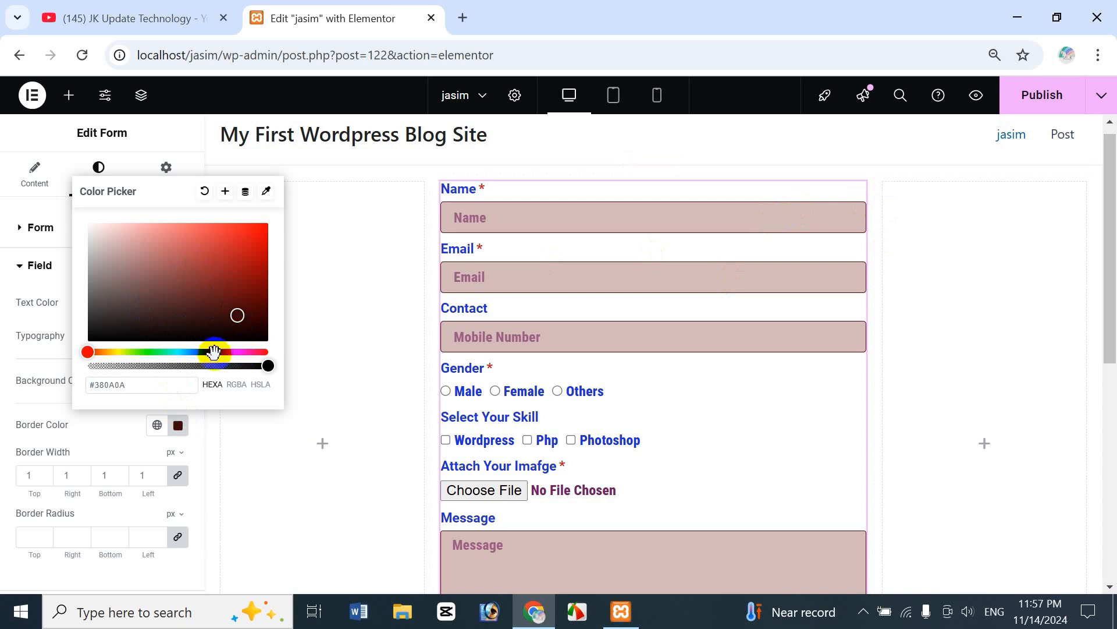
left_click_drag(214, 353, 211, 352)
left_click_drag(208, 268, 210, 269)
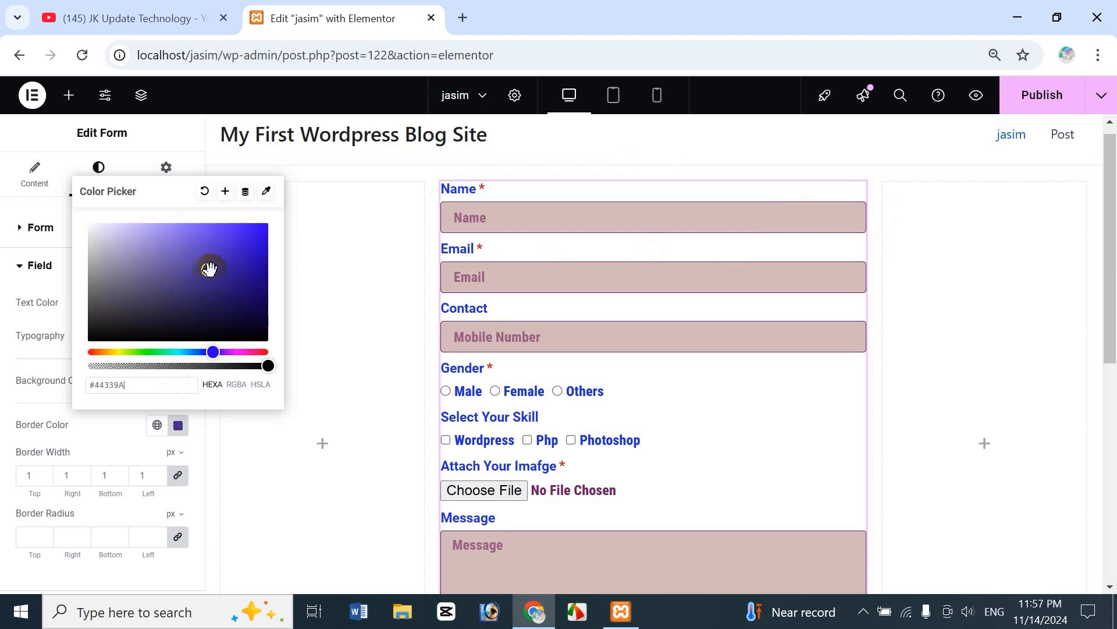
left_click(25, 368)
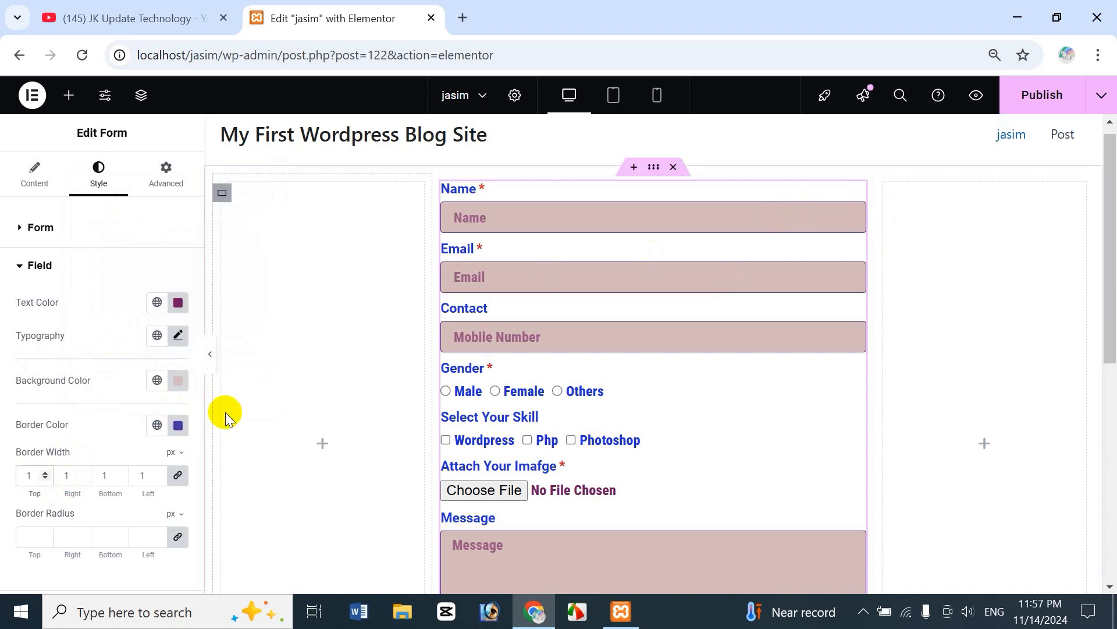
Try a field border width of 10 px, and settle on 5 px for all four sides
type("0")
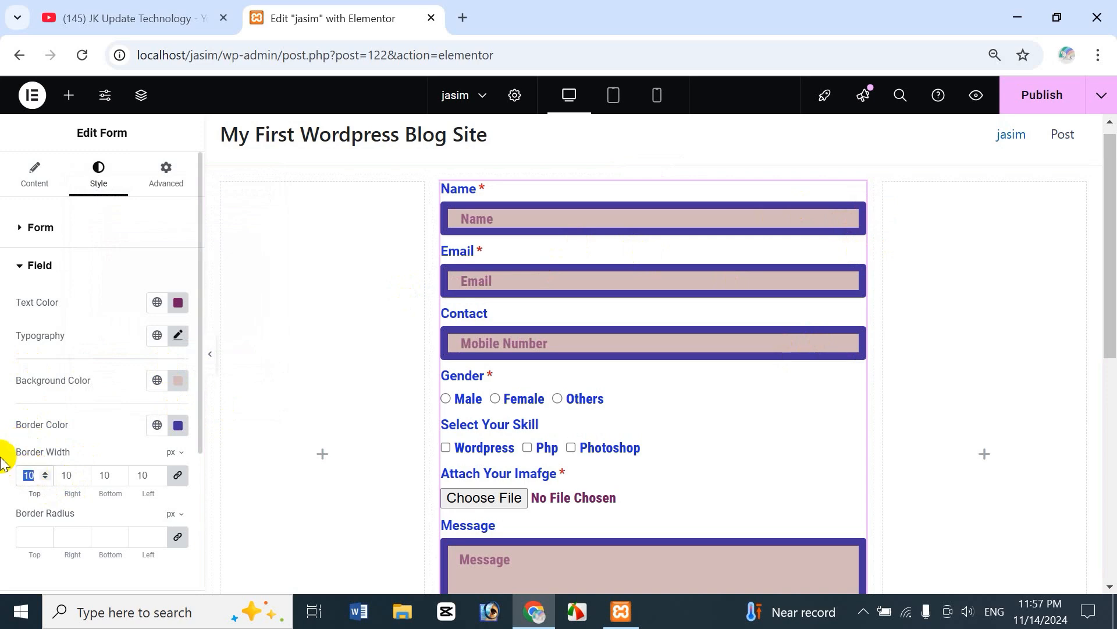
type("5")
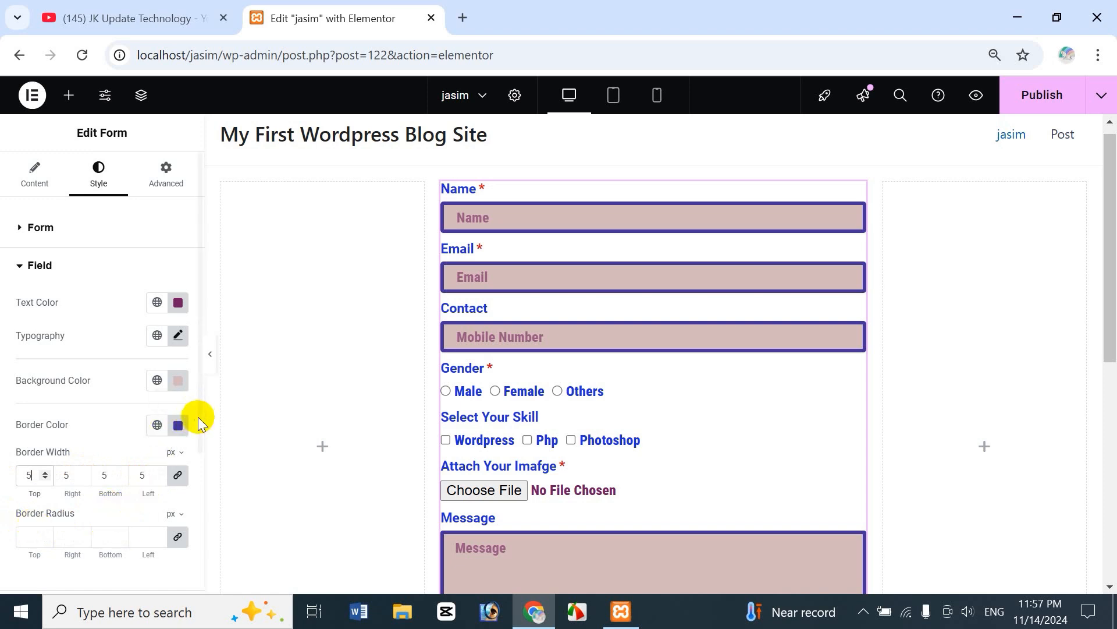
scroll(196, 431, "down", 2)
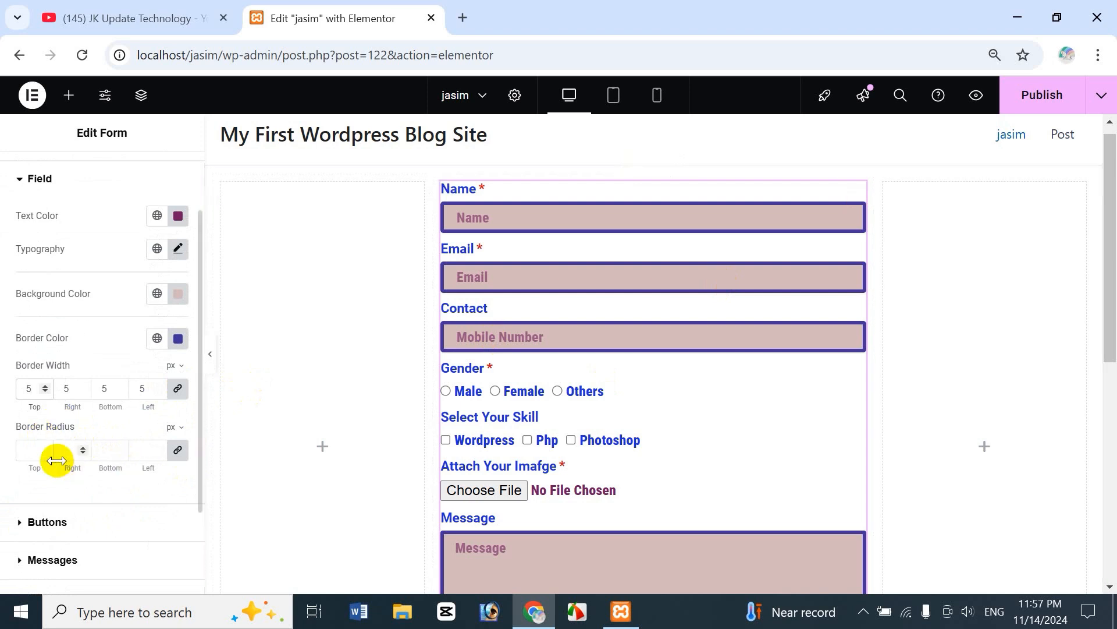
Try a field border radius of 20 px, and settle on 5 px for all four corners
left_click(35, 448)
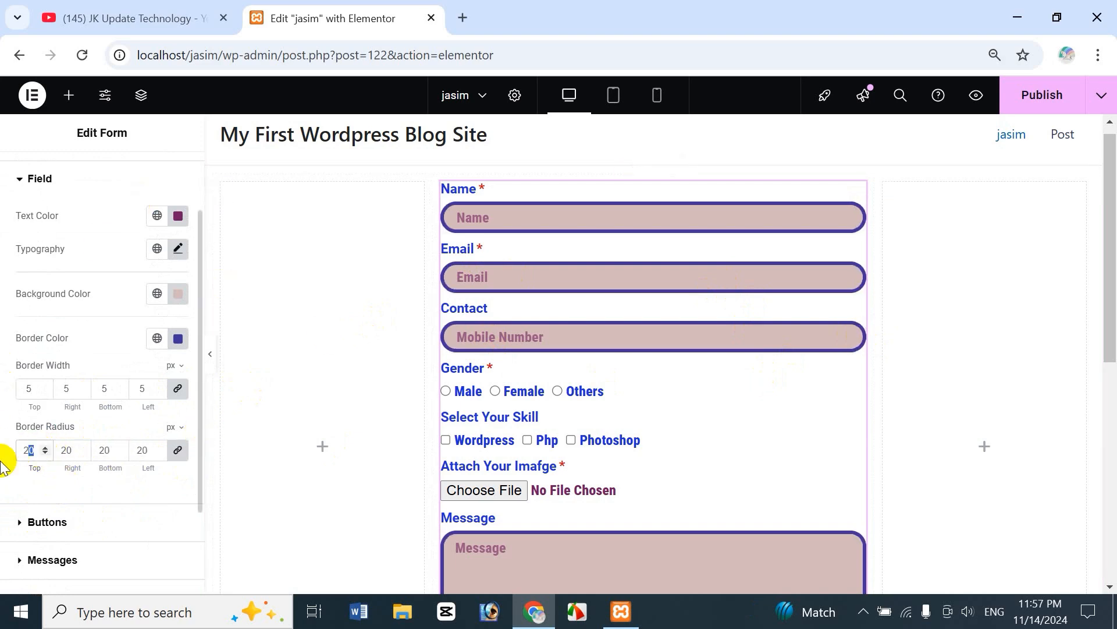
type("5")
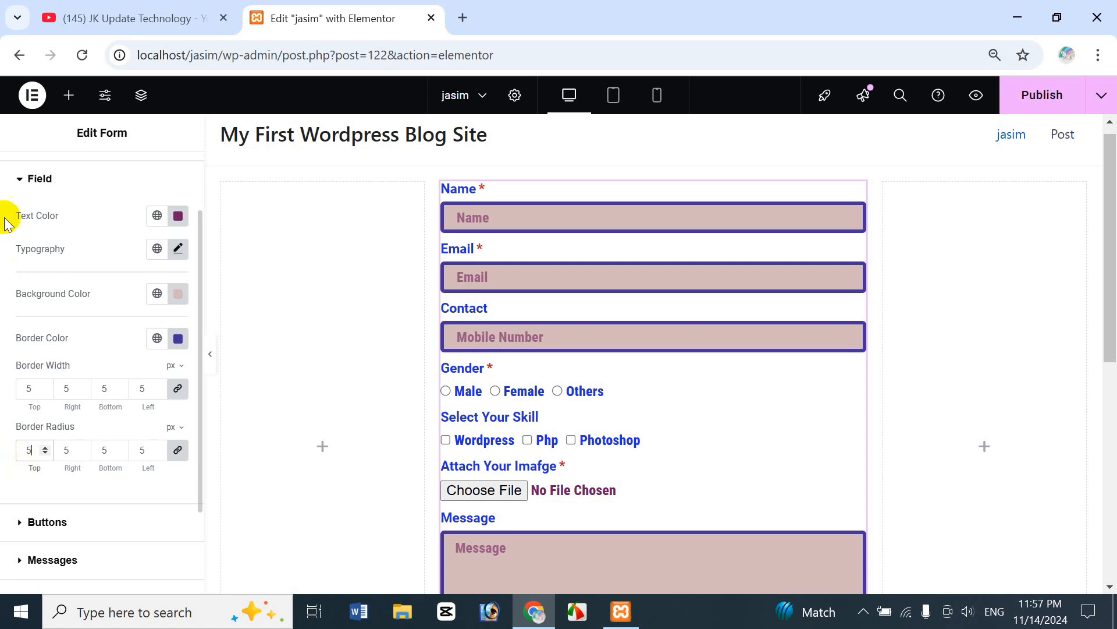
left_click(23, 179)
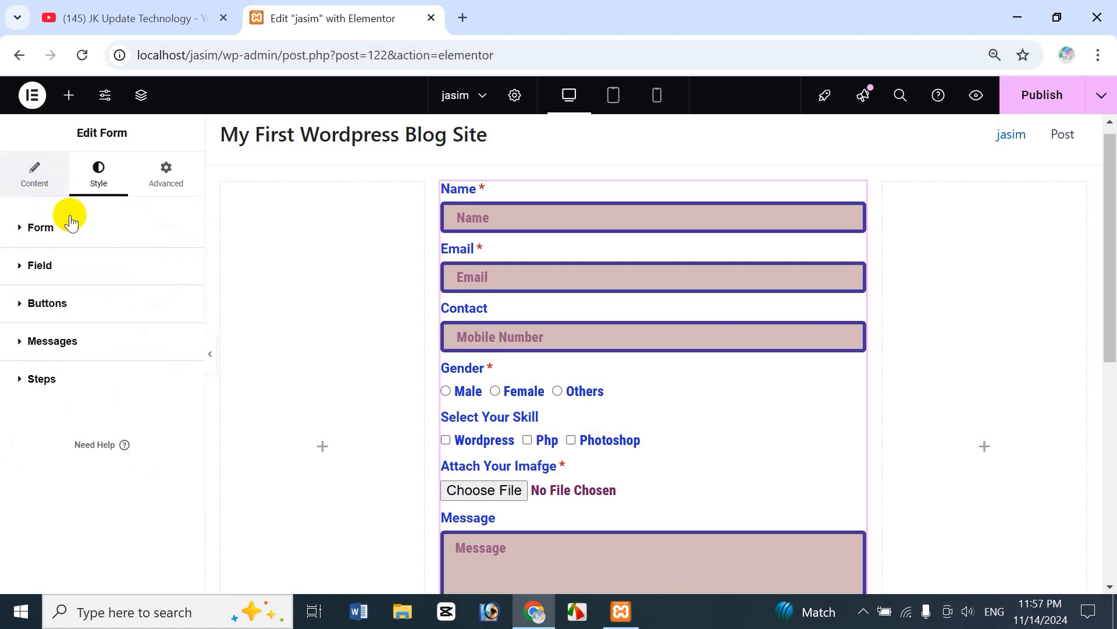
Set the typography size of the form's Send button to 26 px
left_click(25, 304)
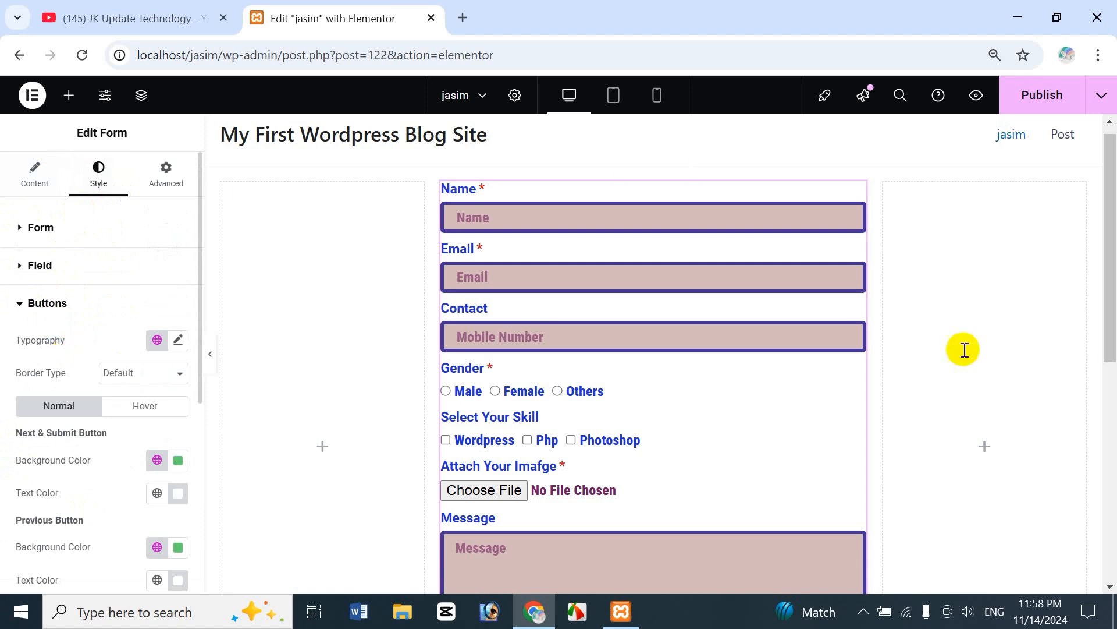
left_click_drag(1113, 350, 1113, 448)
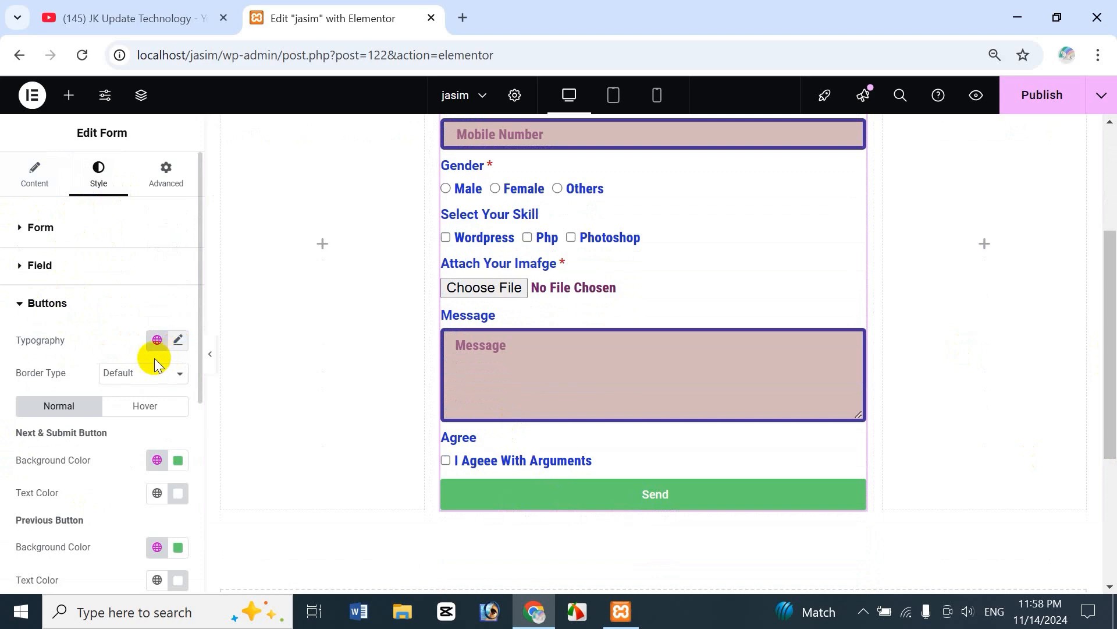
left_click(178, 341)
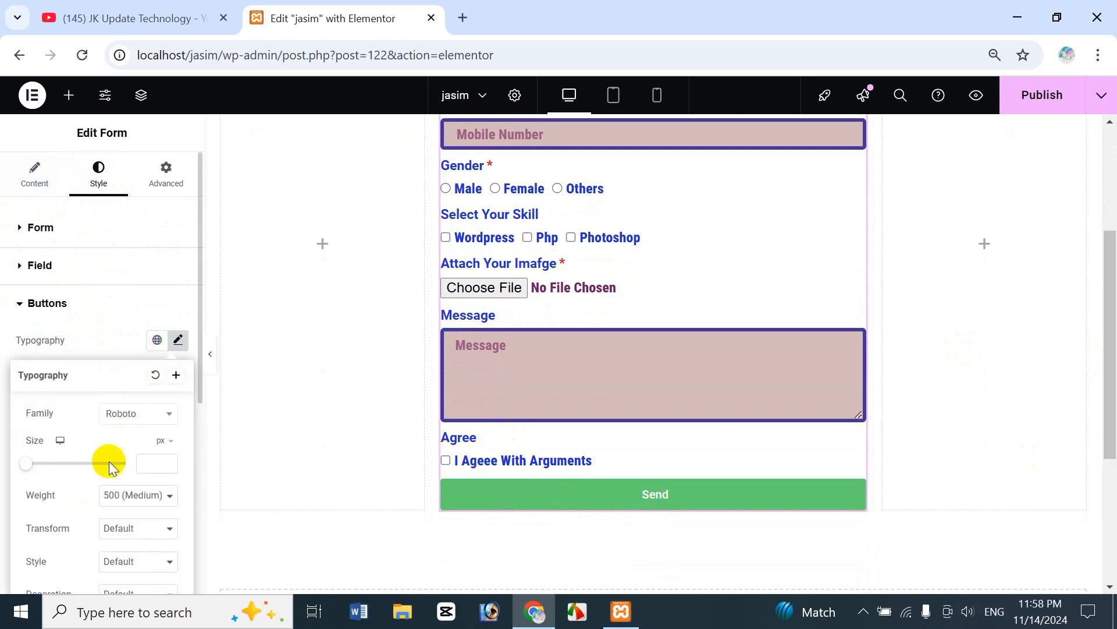
mouse_move(36, 462)
left_mouse_down()
mouse_move(77, 462)
mouse_move(36, 473)
left_mouse_up()
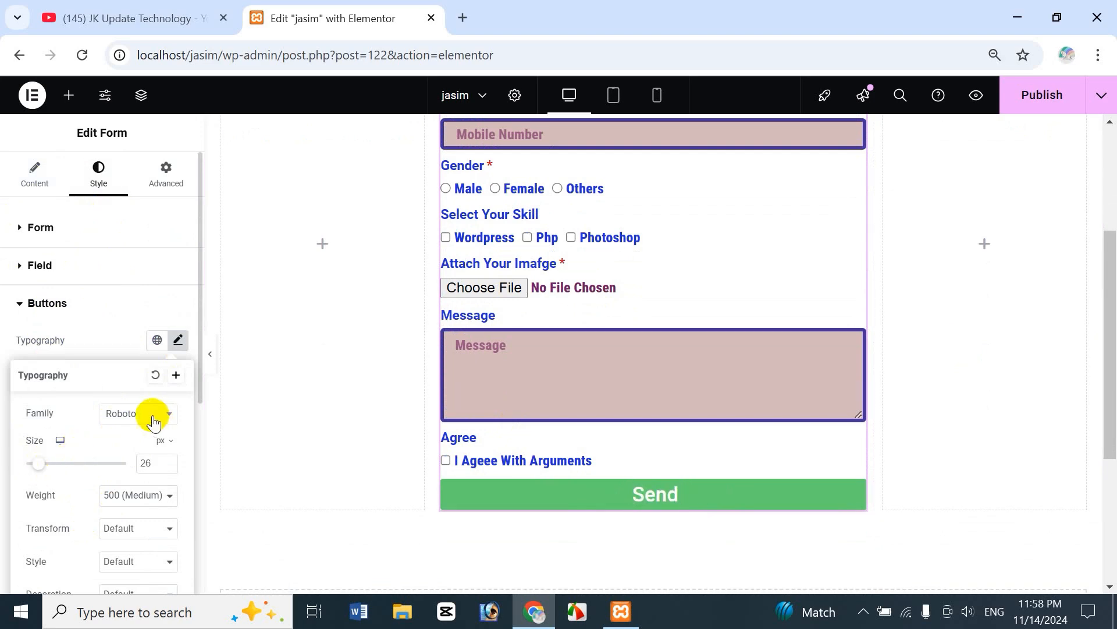
left_click(106, 340)
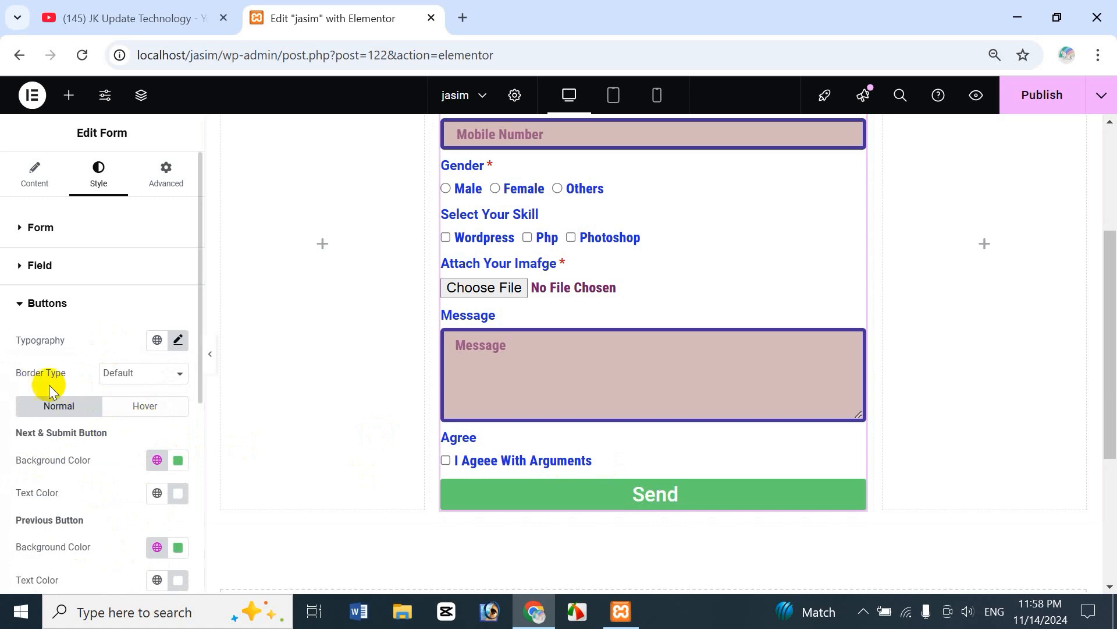
Give the form buttons a Double border with a width of 10 px on all four sides
left_click(156, 384)
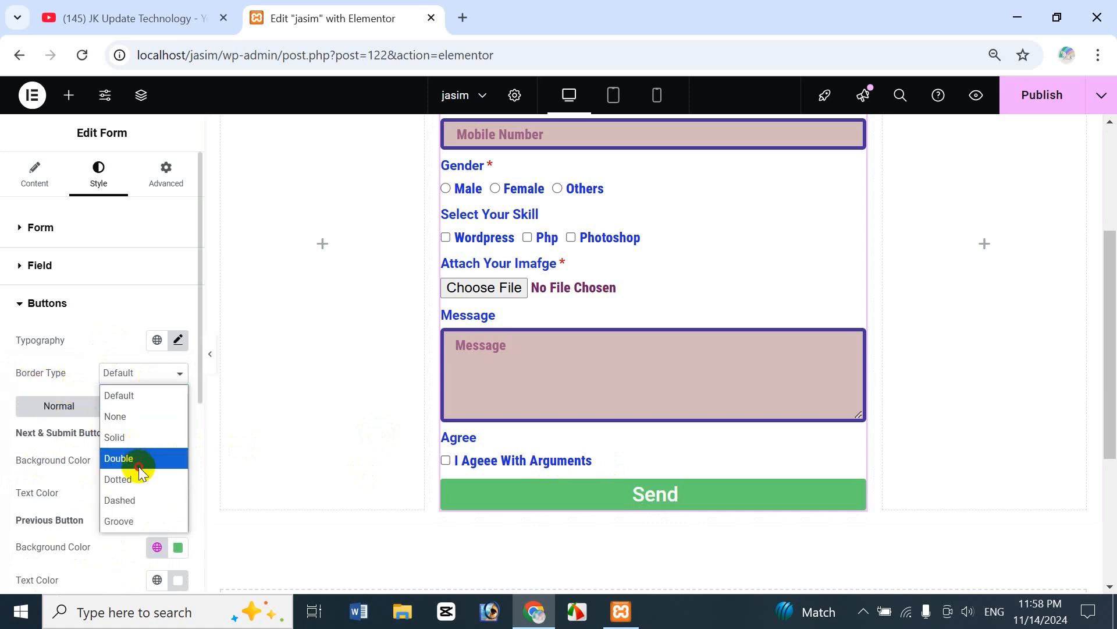
left_click(143, 458)
left_click(158, 373)
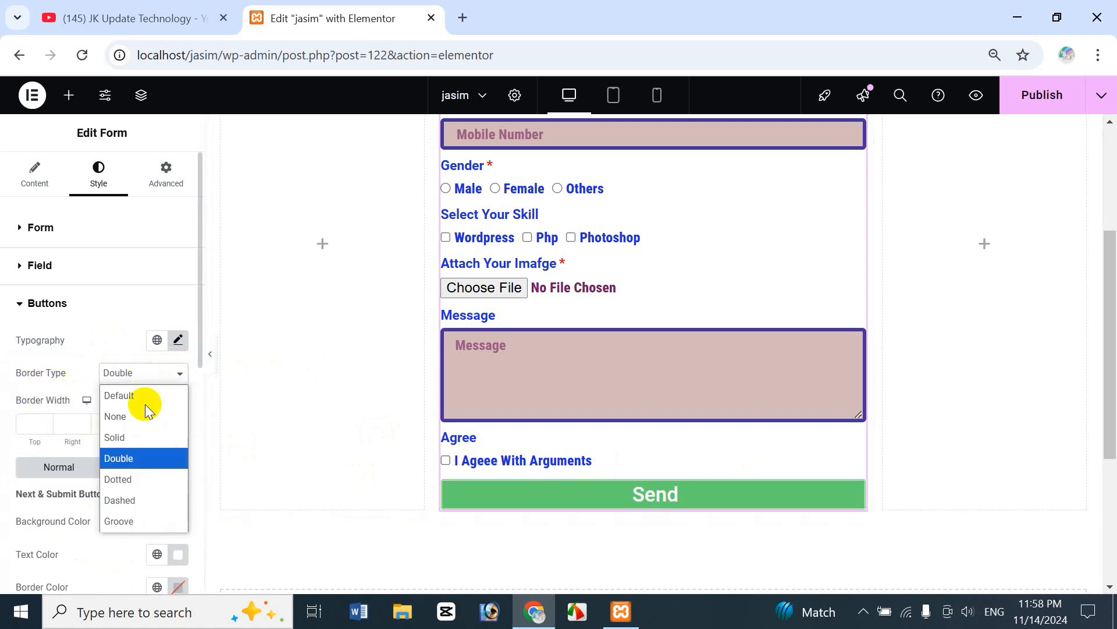
left_click(136, 460)
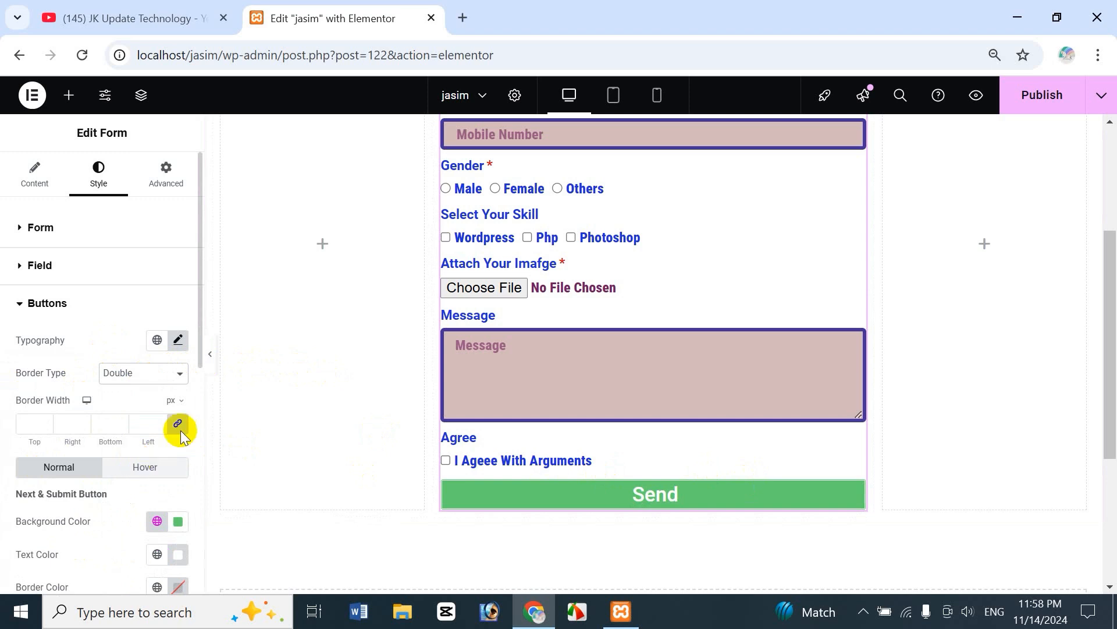
left_click(31, 422)
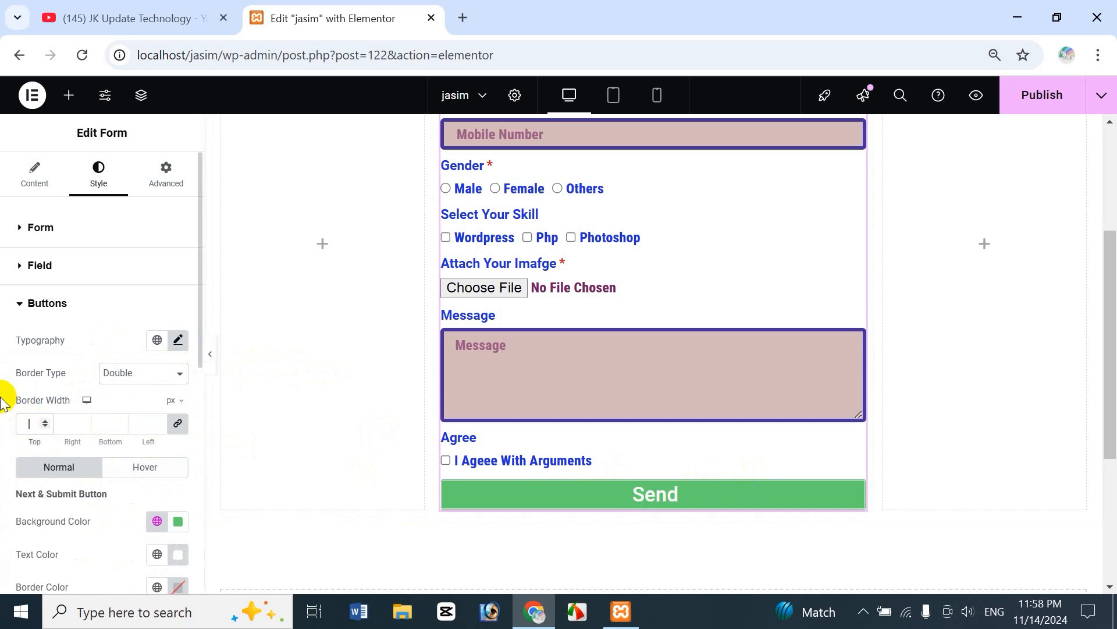
type("10")
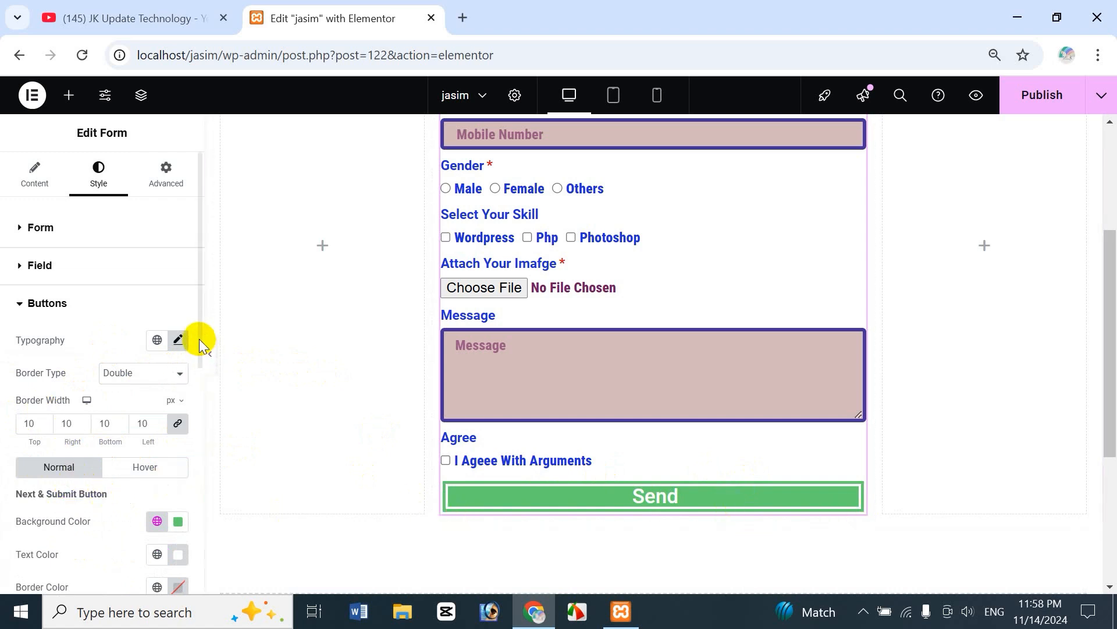
Review the buttons' normal-state color options for submit and previous buttons, plus the border radius and text padding settings
scroll(201, 341, "down", 2)
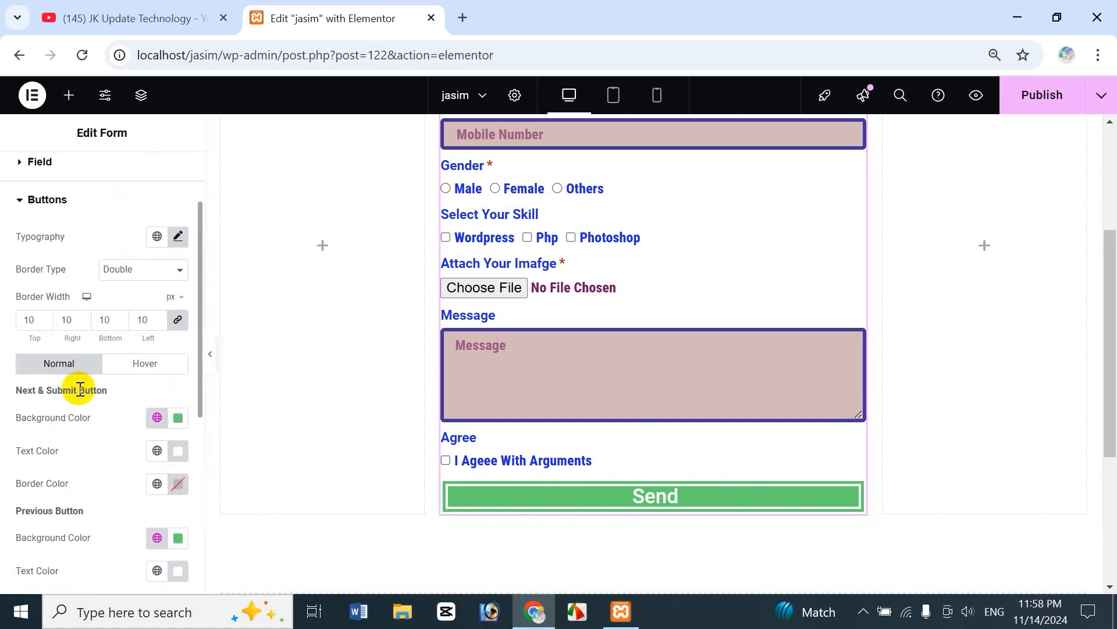
scroll(80, 393, "up", 1)
scroll(87, 395, "down", 1)
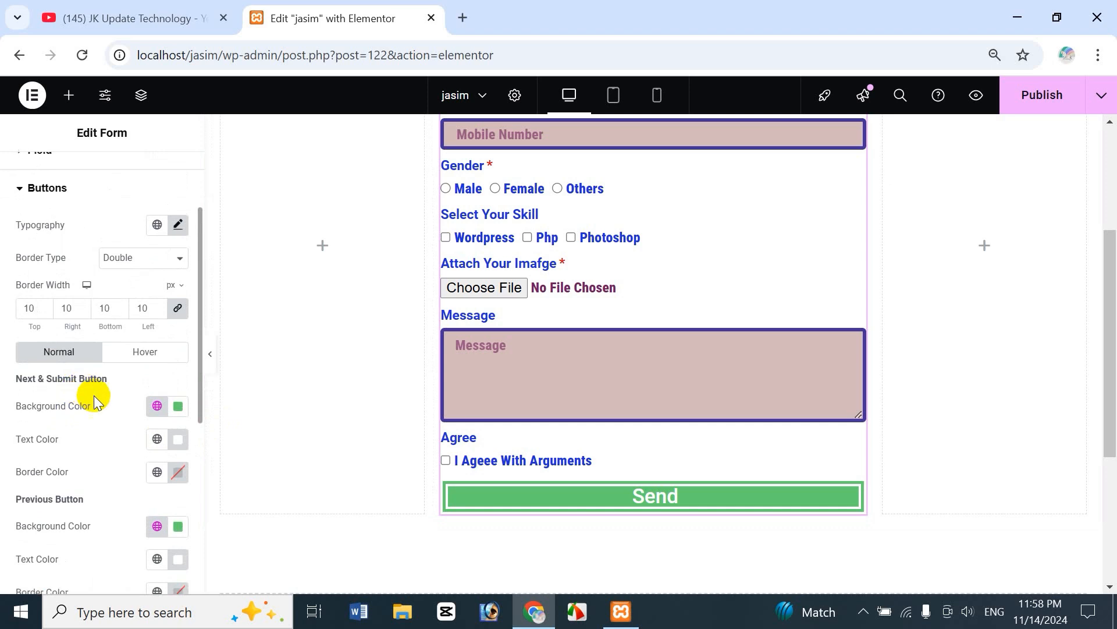
scroll(100, 396, "down", 1)
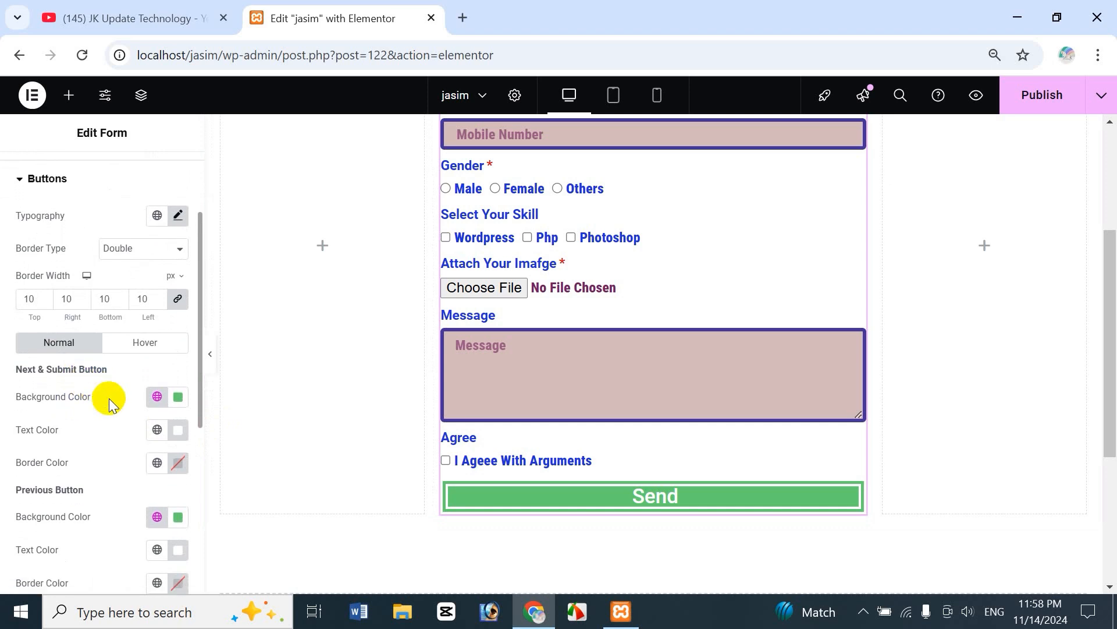
scroll(111, 408, "down", 1)
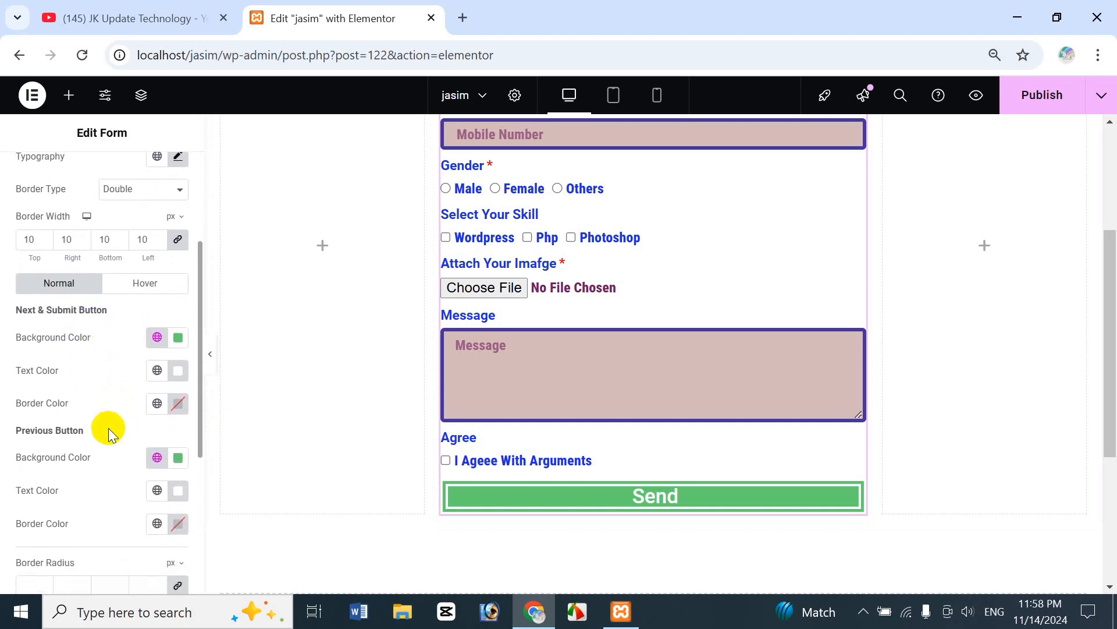
scroll(105, 432, "down", 1)
scroll(103, 429, "up", 1)
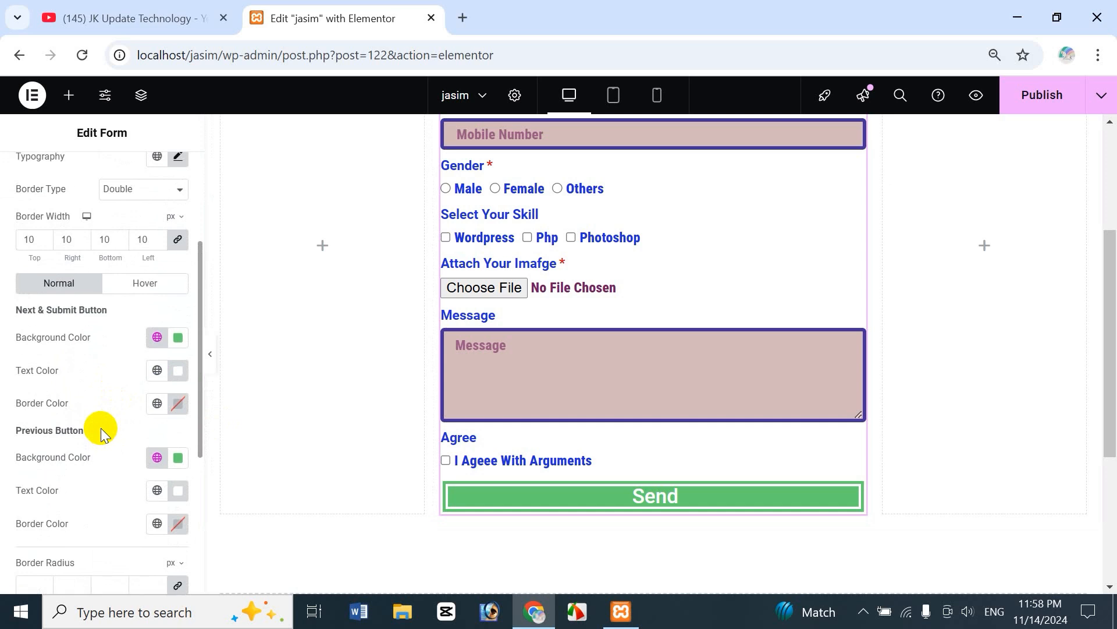
scroll(116, 454, "down", 2)
scroll(130, 437, "up", 1)
scroll(133, 465, "down", 3)
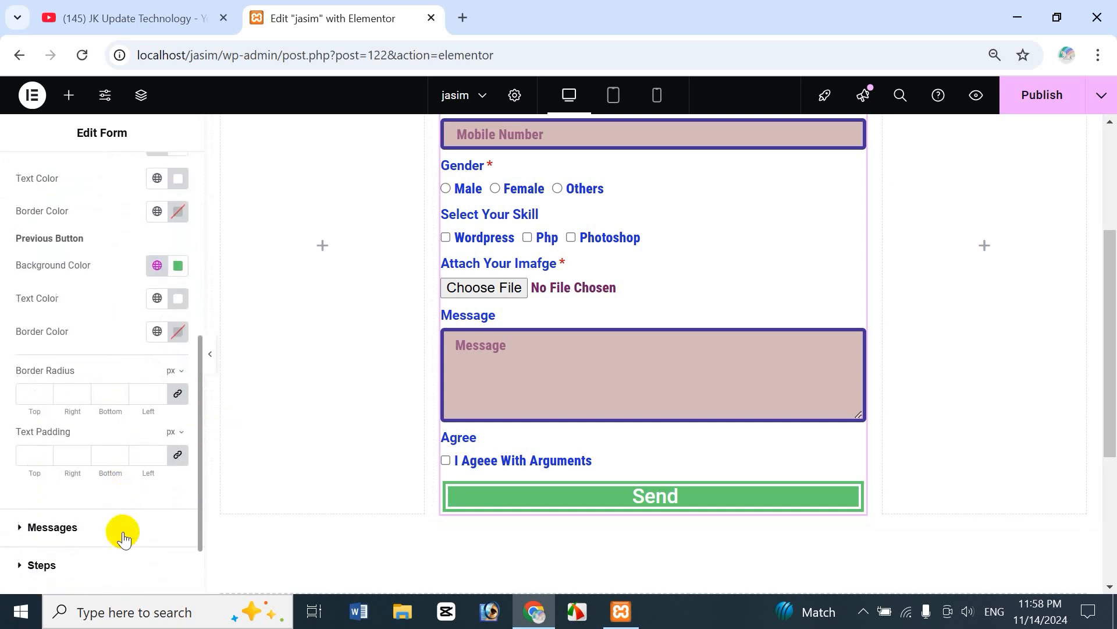
scroll(105, 542, "down", 1)
scroll(112, 429, "up", 6)
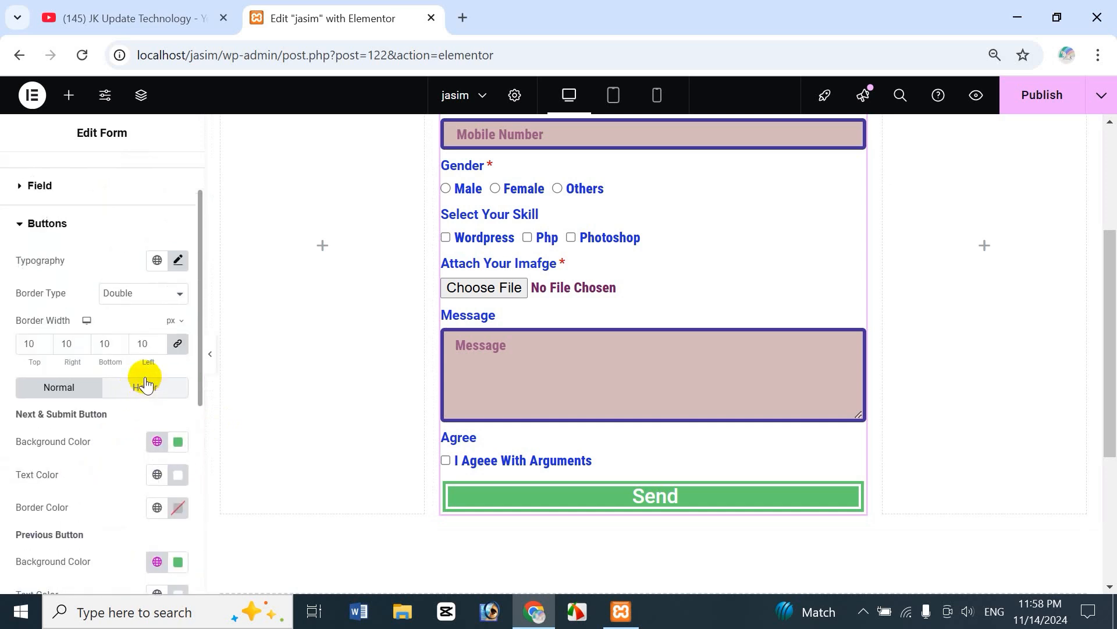
Examine the buttons' hover-state options, including the colors, transition duration and animation
left_click(146, 386)
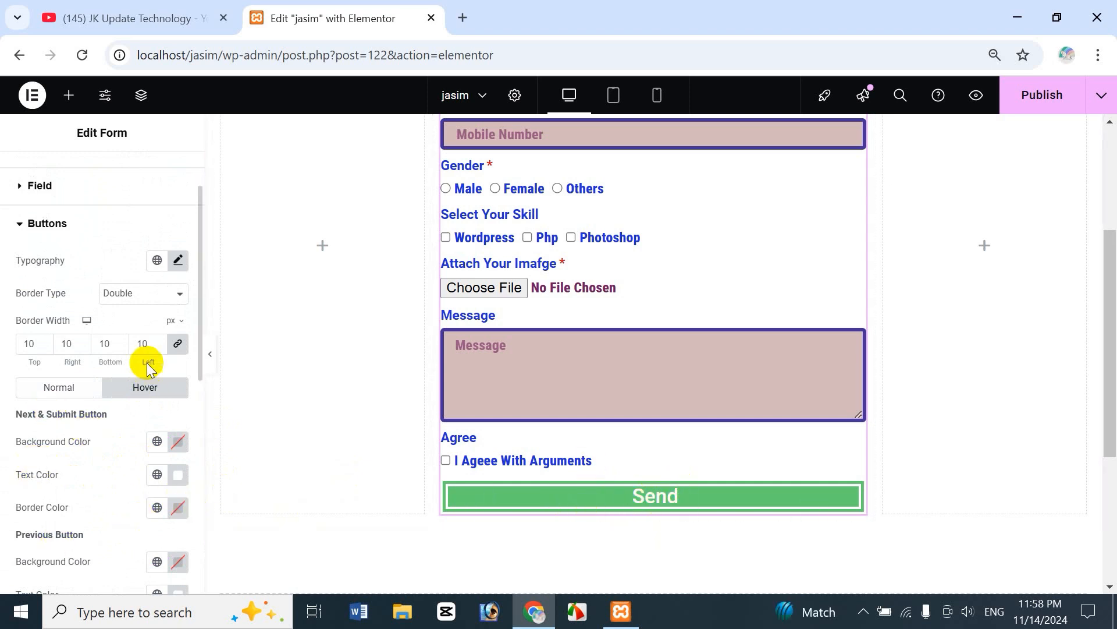
scroll(199, 303, "down", 4)
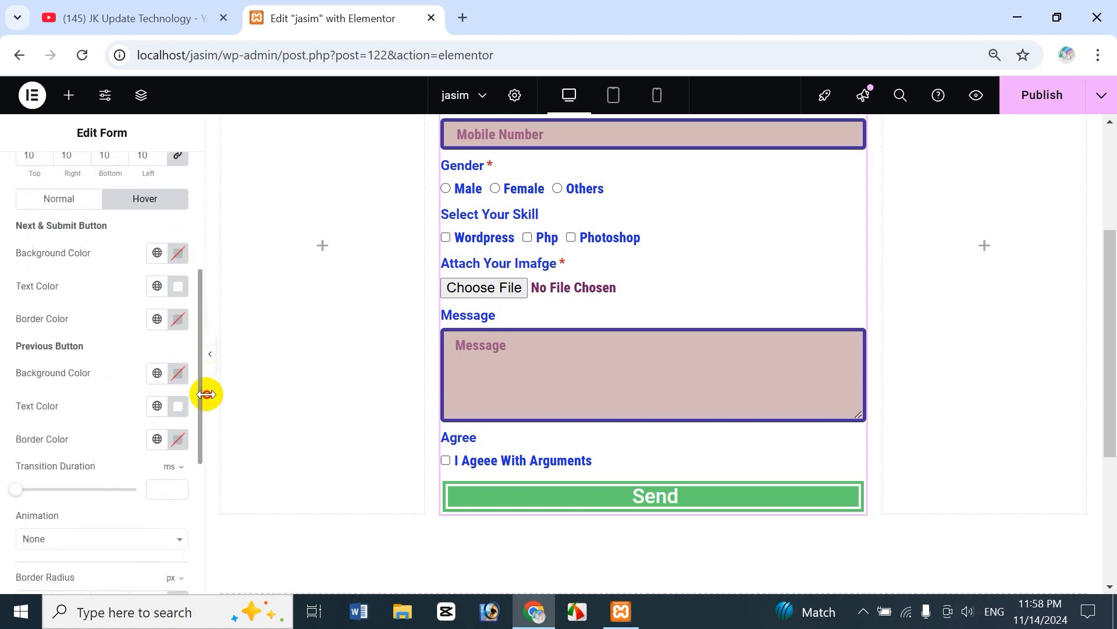
scroll(207, 443, "down", 4)
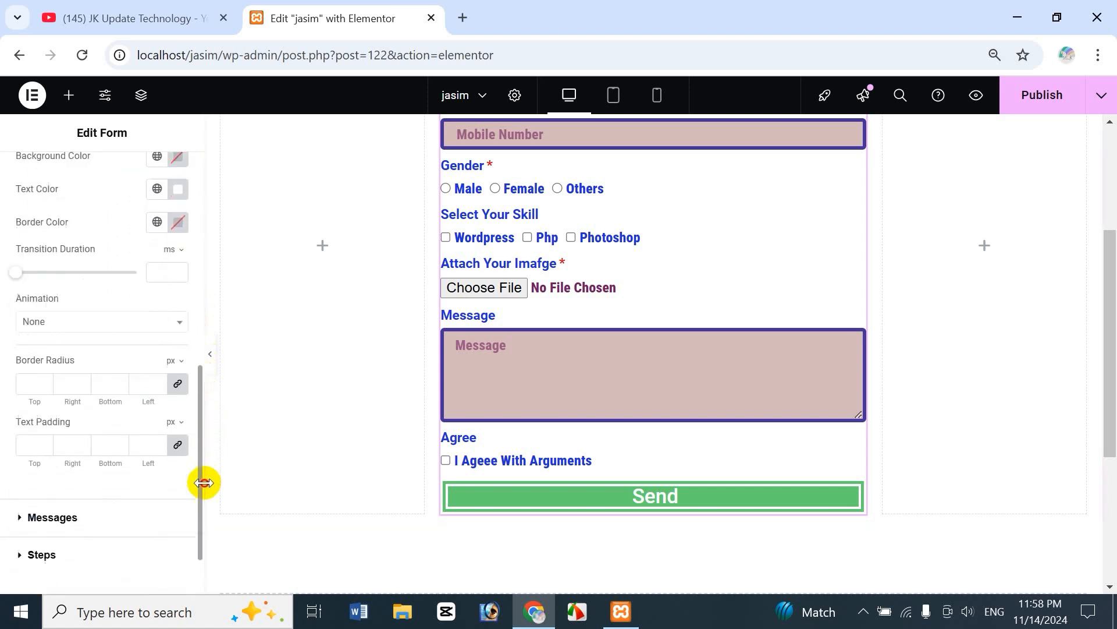
scroll(88, 356, "up", 5)
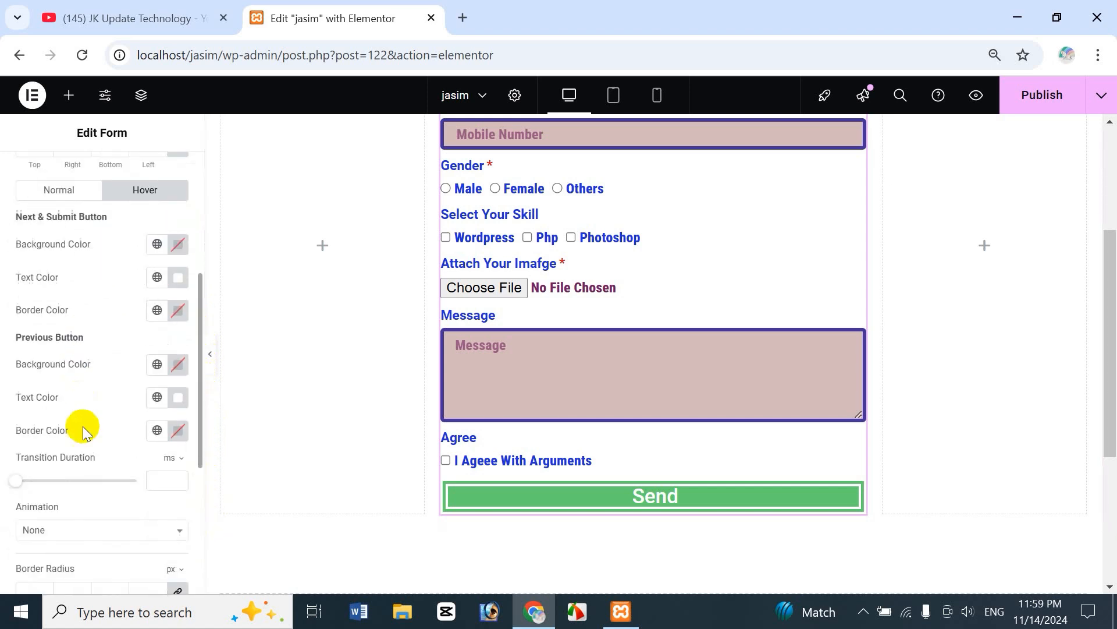
scroll(82, 429, "down", 4)
scroll(84, 492, "up", 1)
scroll(110, 486, "down", 2)
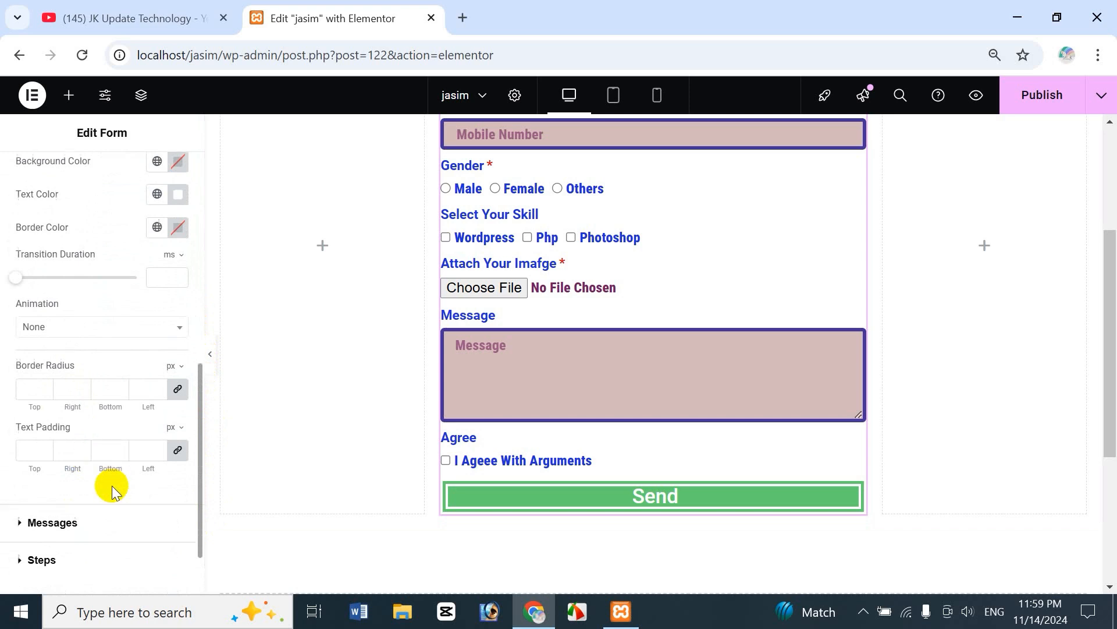
scroll(60, 497, "up", 1)
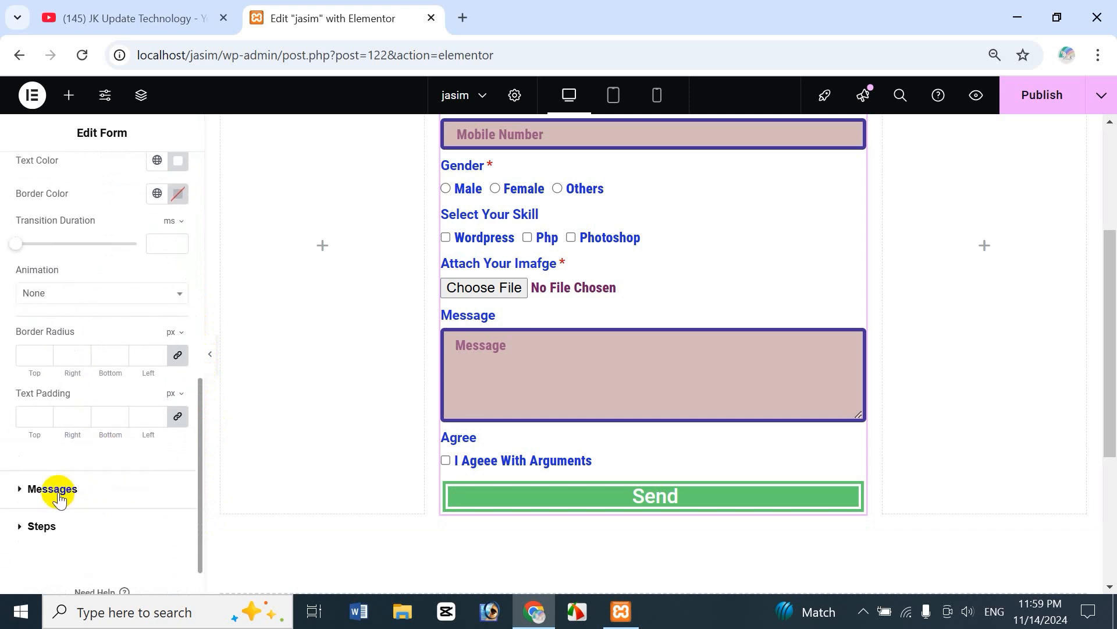
Set the form messages' typography to the Risque font family at a size of 71 px
left_click(20, 490)
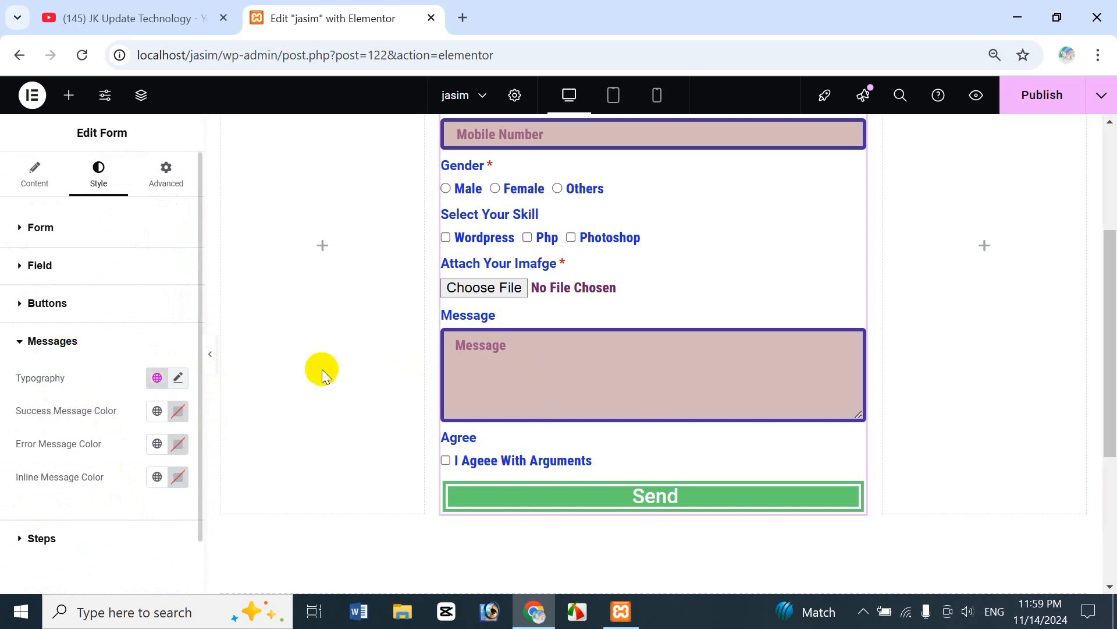
left_click(179, 379)
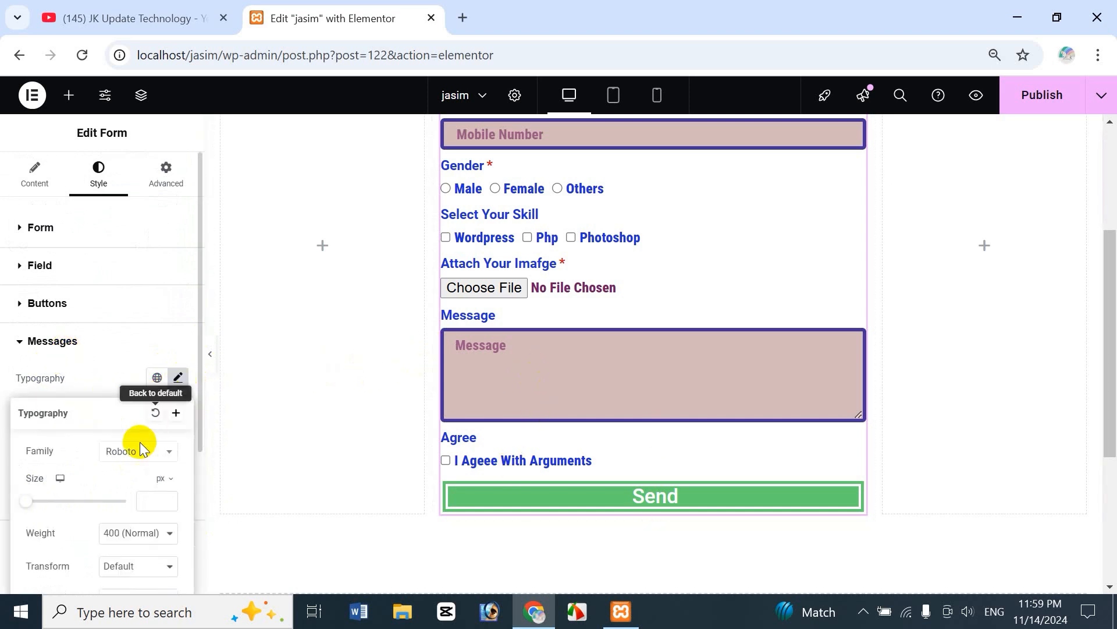
left_click(130, 450)
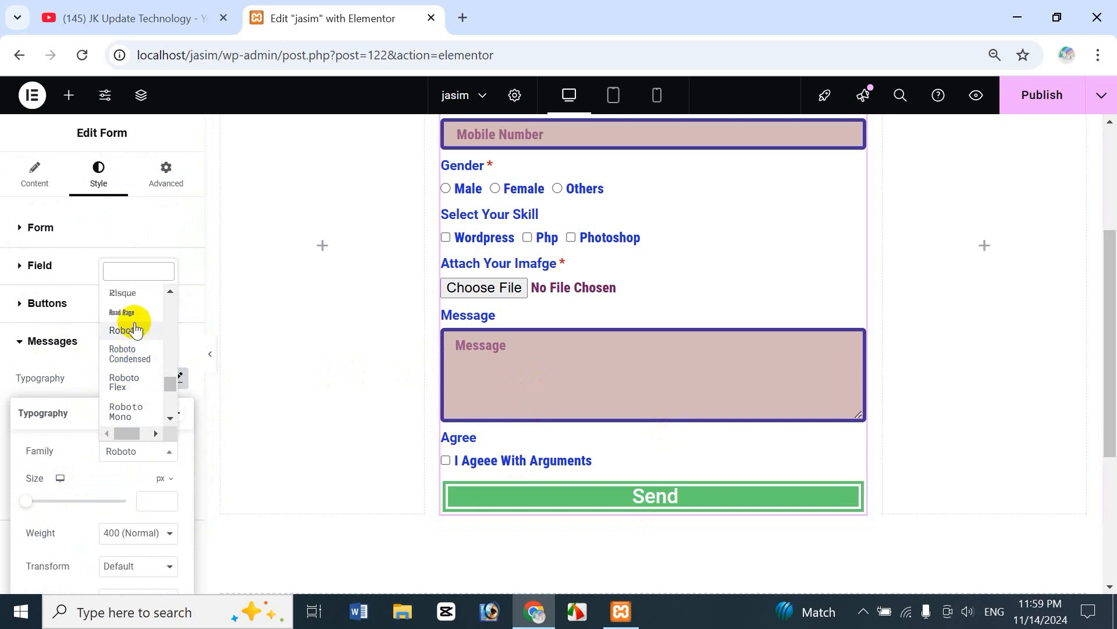
left_click(130, 303)
left_click_drag(30, 504, 61, 499)
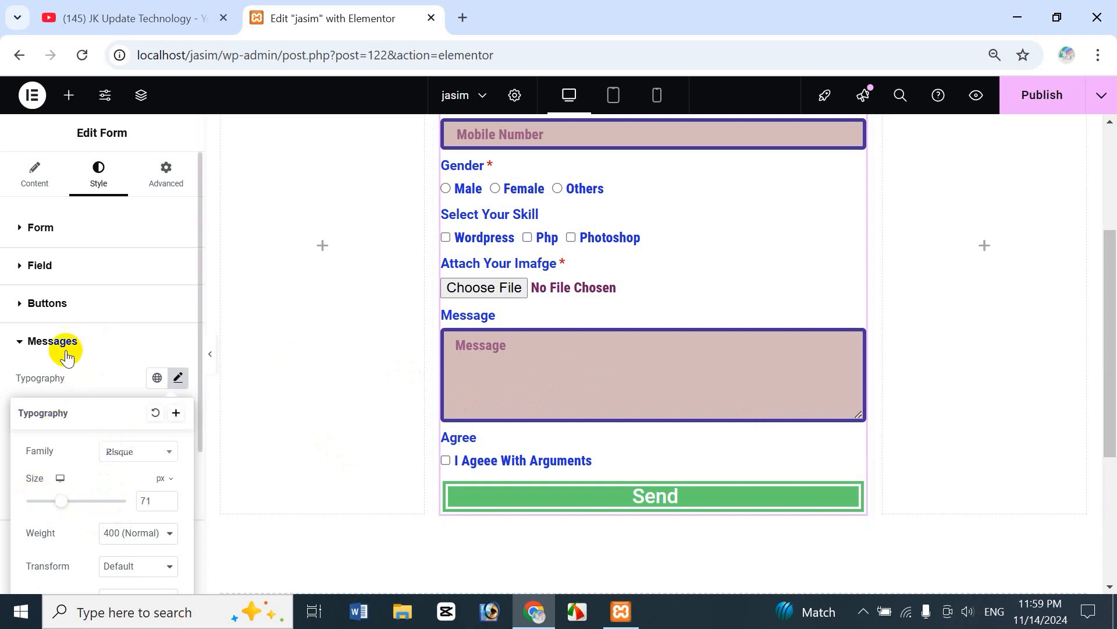
left_click(83, 382)
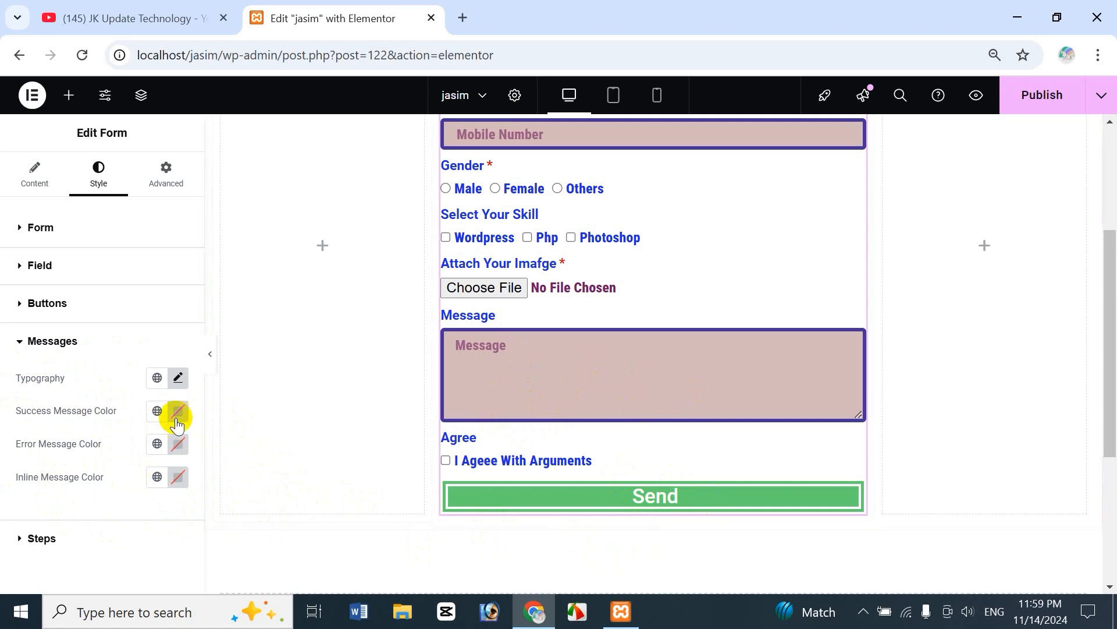
left_click(21, 344)
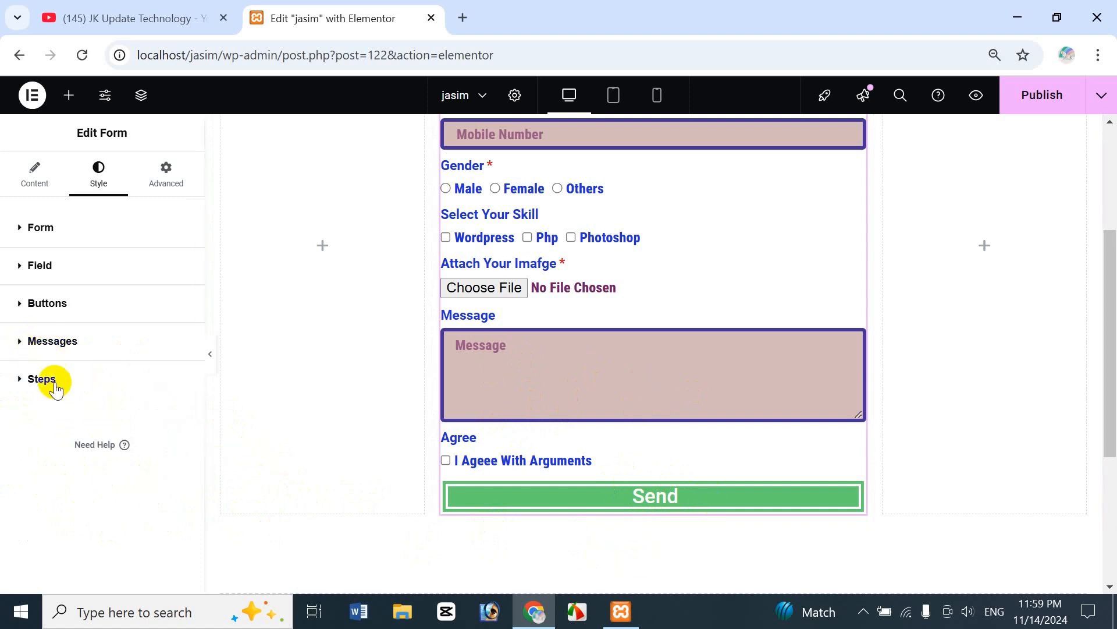
Look over the form's Steps style settings and publish the page
left_click(21, 387)
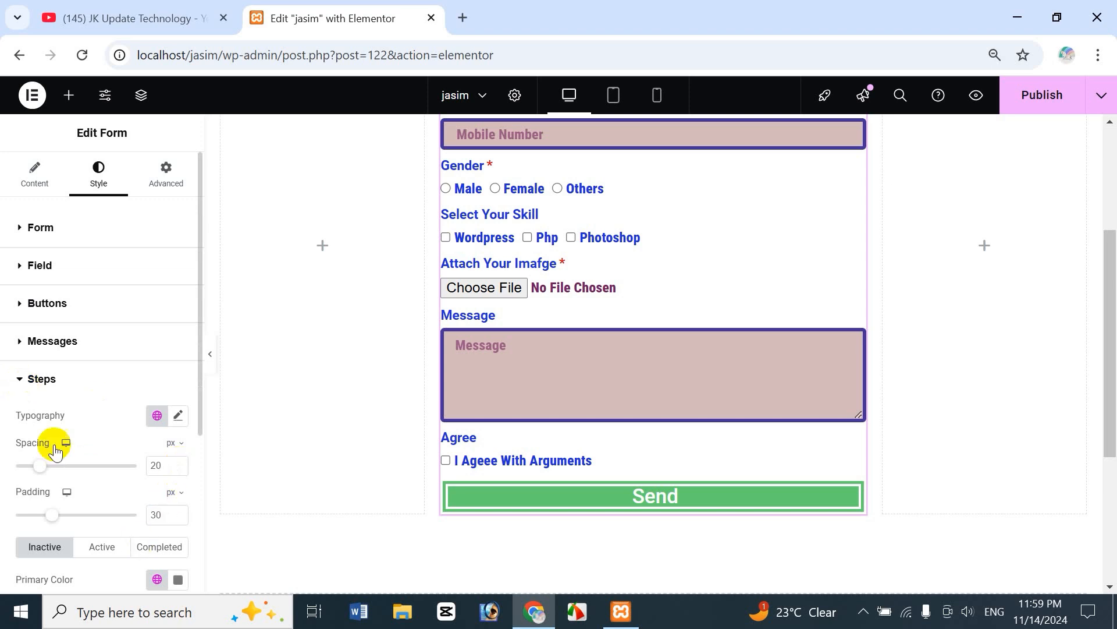
left_click(24, 388)
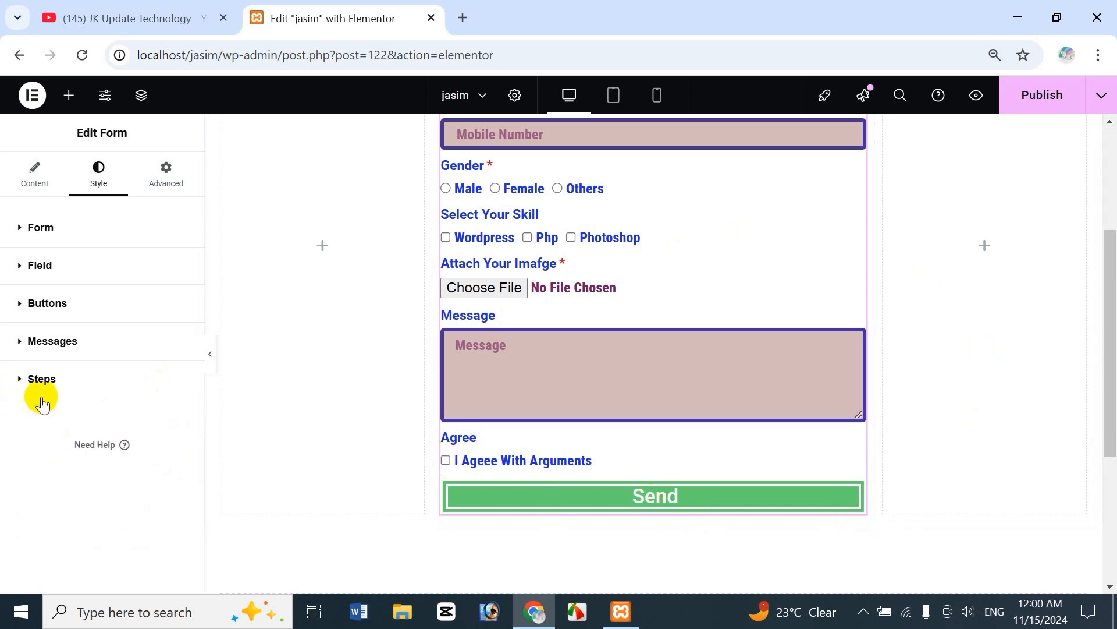
left_click_drag(1112, 349, 1111, 250)
left_click(1047, 93)
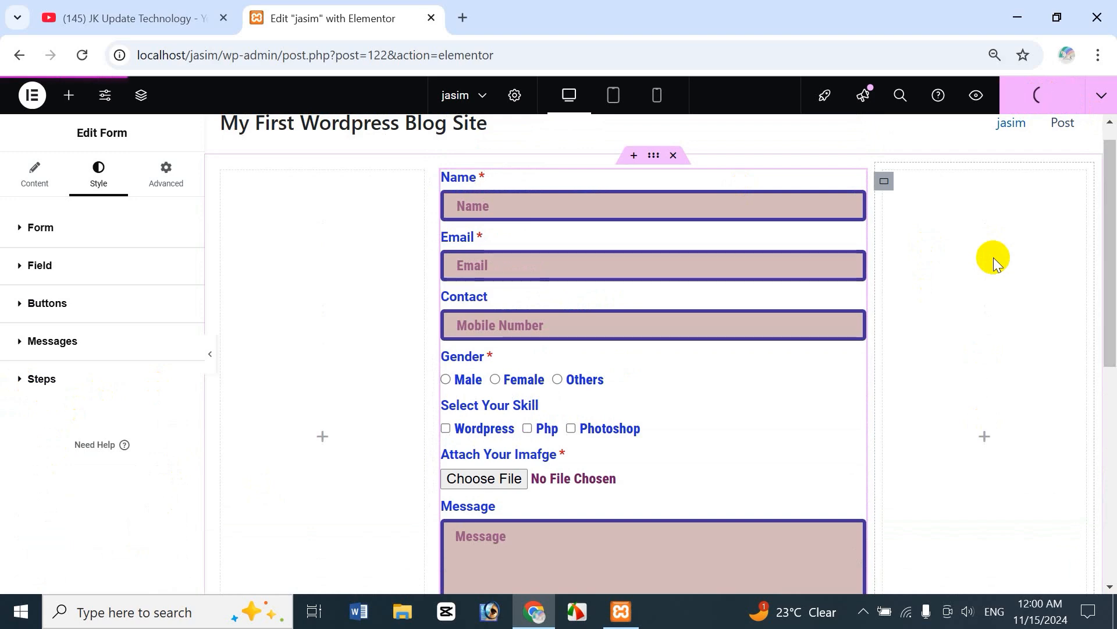
View the published page and fill in the contact form's name, email address and mobile number
left_click(1103, 96)
left_click(1040, 212)
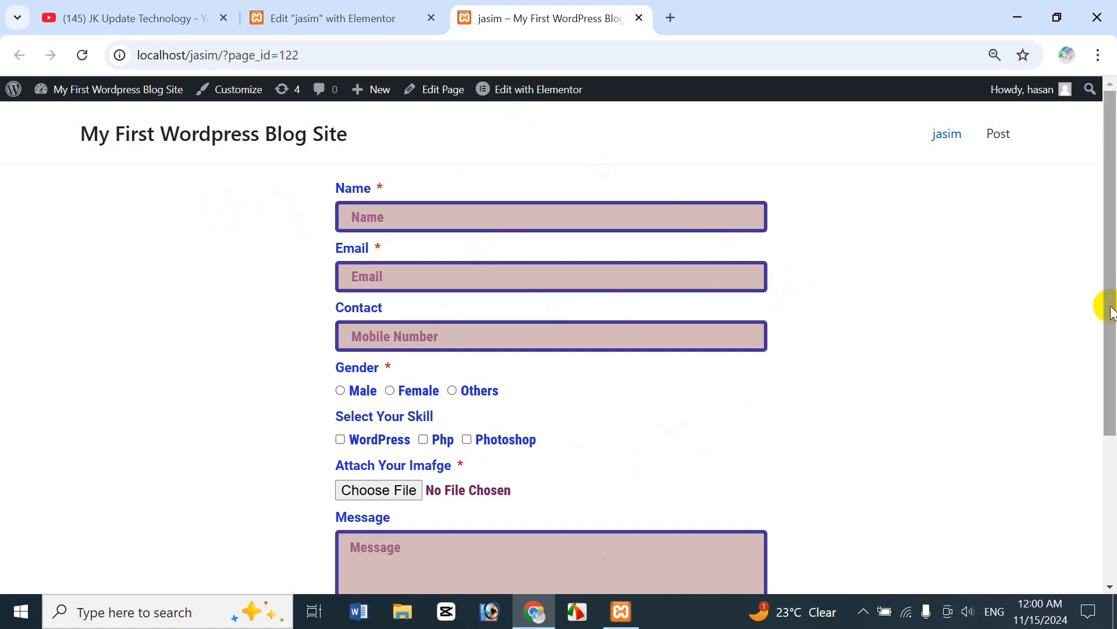
left_click_drag(1108, 304, 1106, 257)
left_click(412, 218)
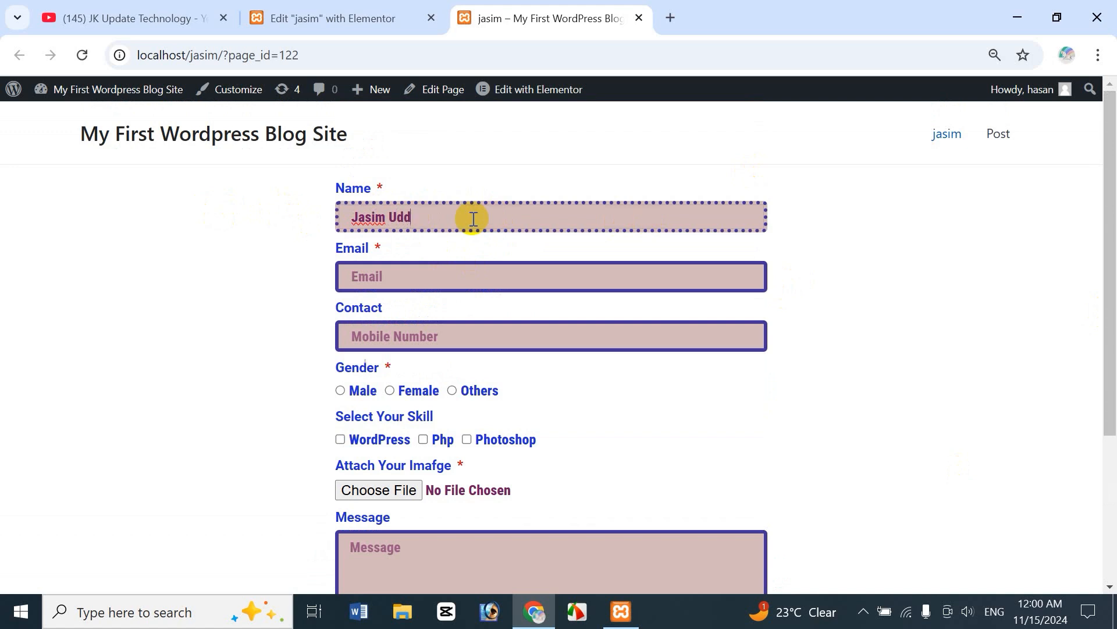
type("Jasim Uddin")
left_click(421, 263)
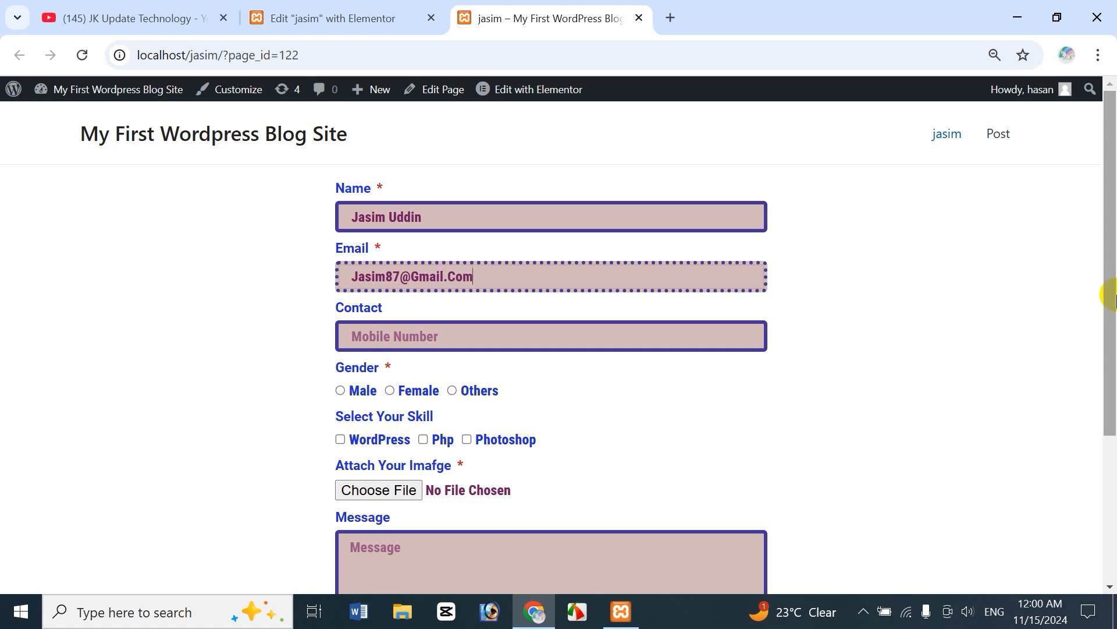
left_click(487, 336)
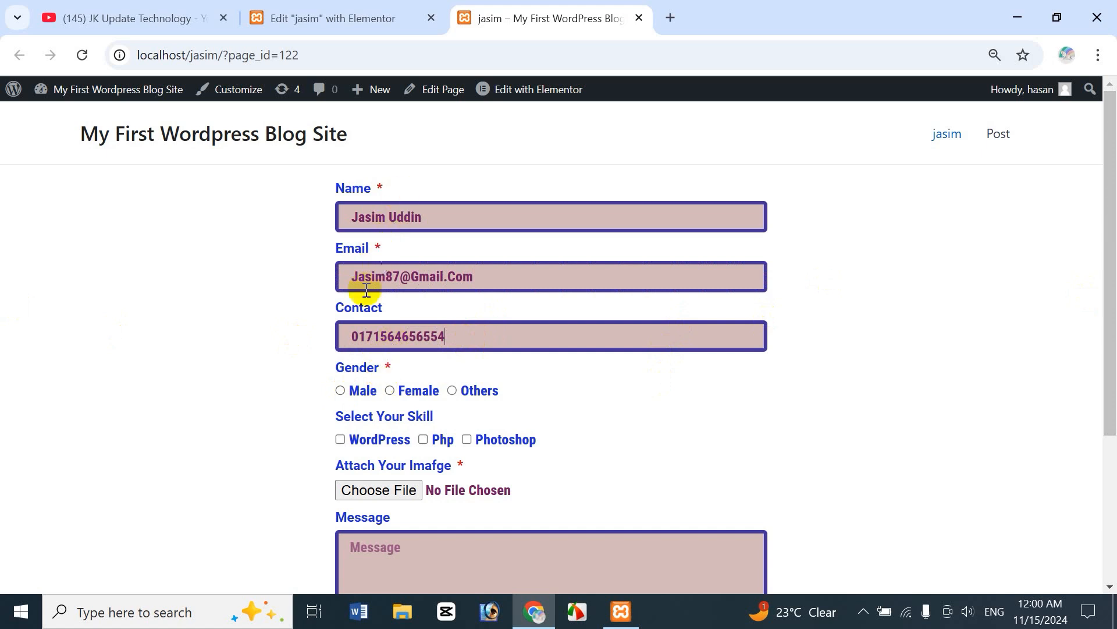
Choose Male as the gender and WordPress as the skill in the form
left_click_drag(1111, 339, 1111, 372)
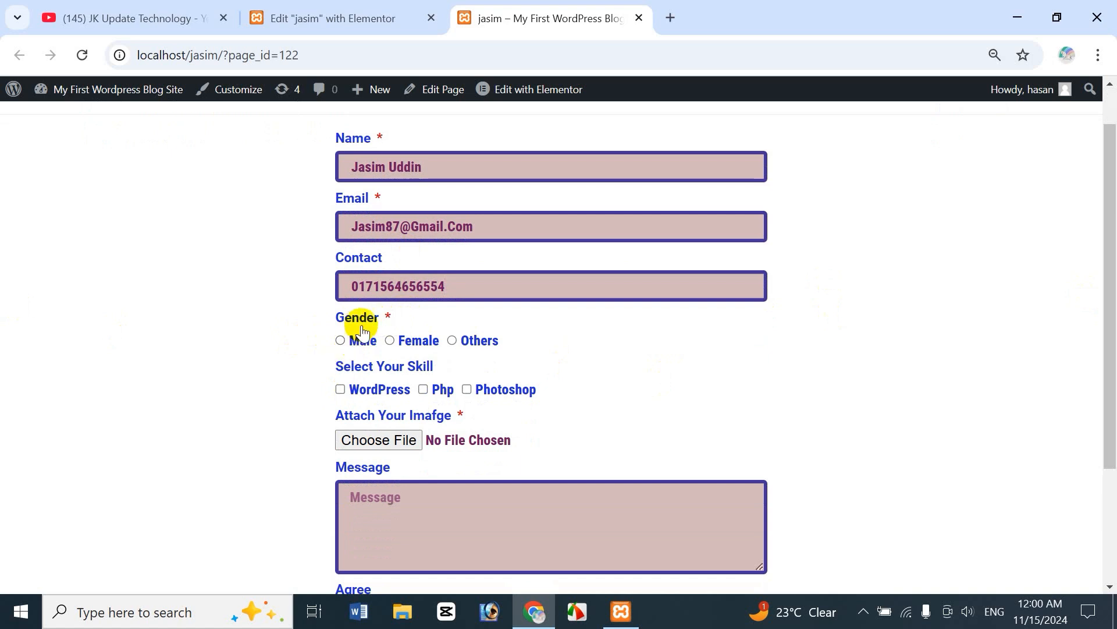
left_click(341, 343)
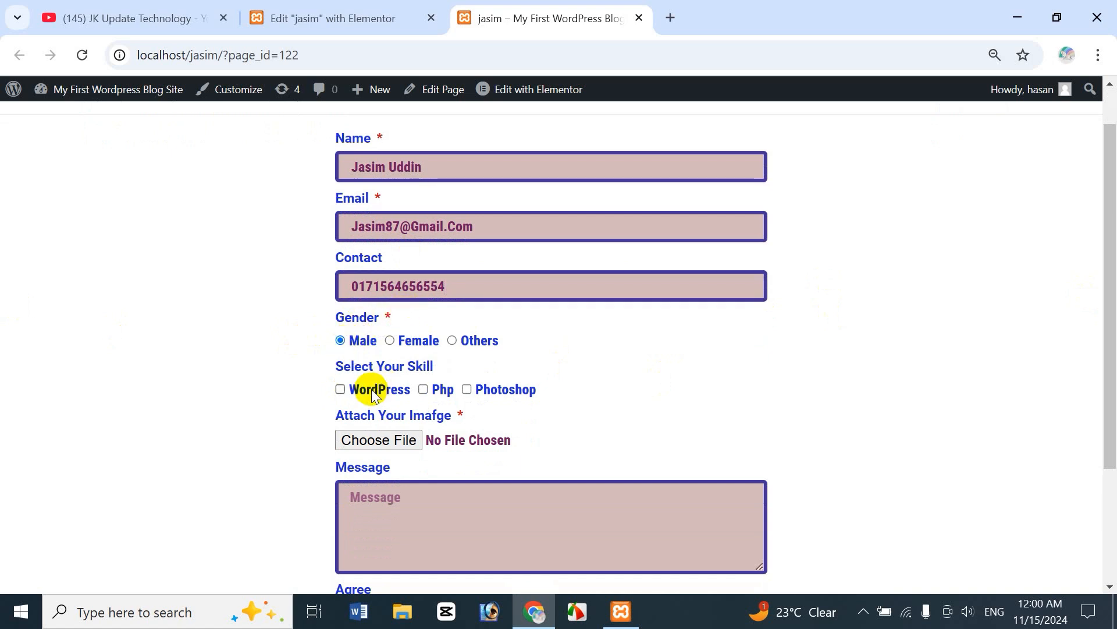
left_click(340, 389)
Attach a JPG image from the edited-images folder in Documents to the form's image upload field
scroll(354, 464, "down", 1)
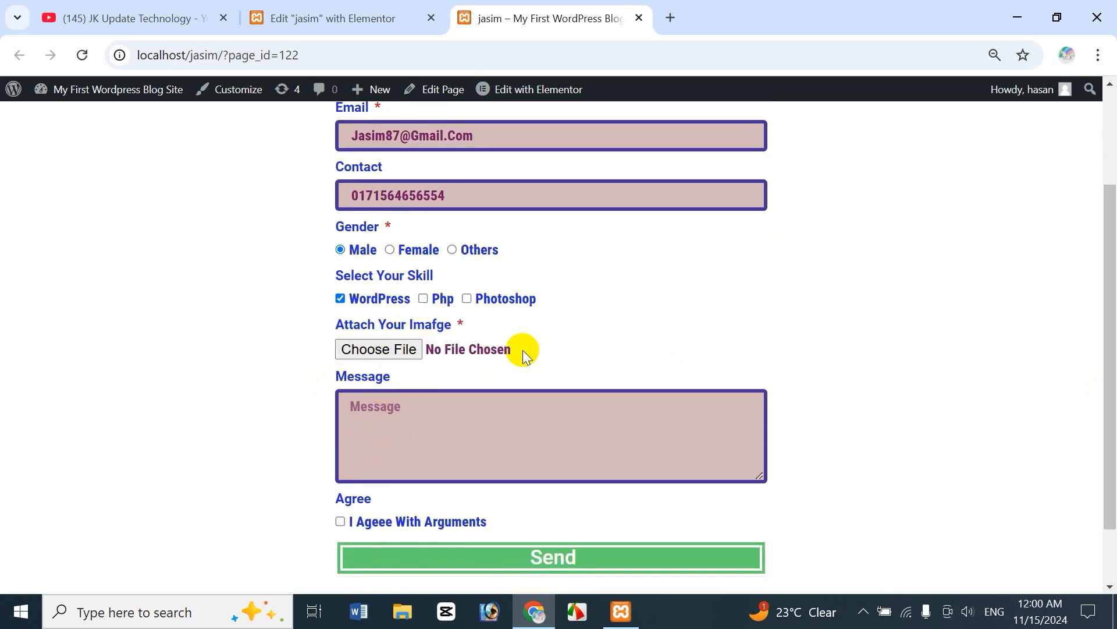
left_click(376, 348)
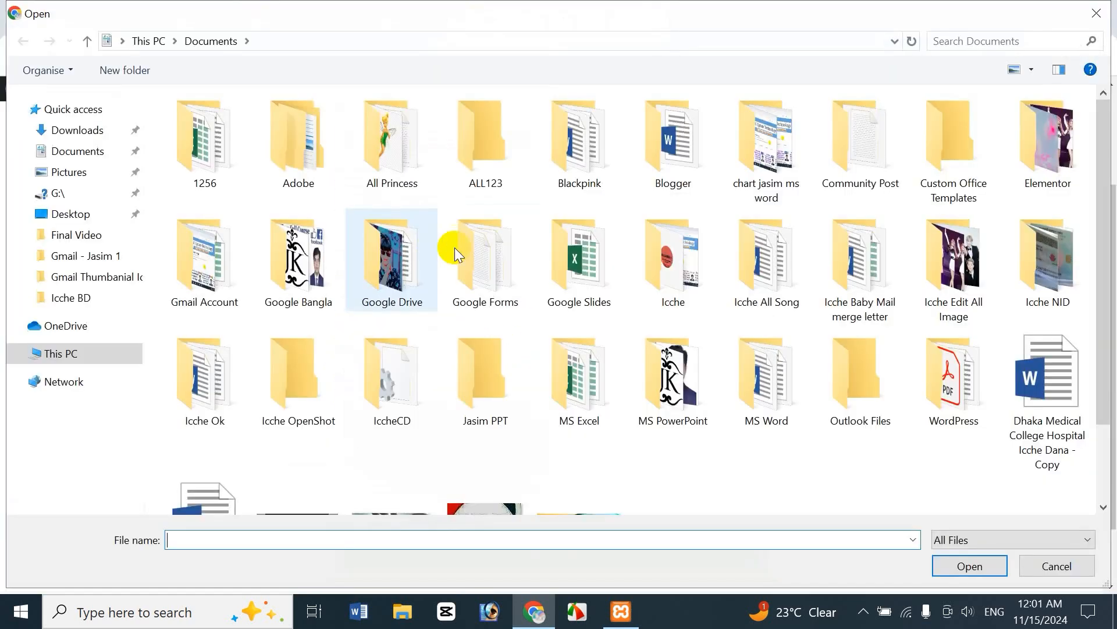
left_click_drag(1098, 379, 1102, 533)
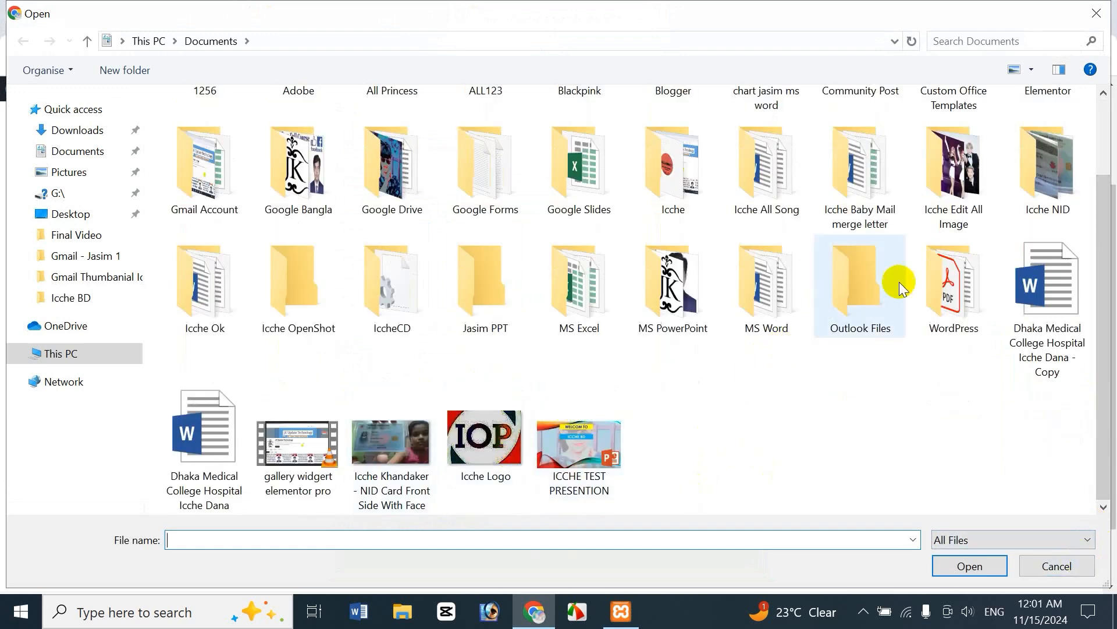
double_click(959, 232)
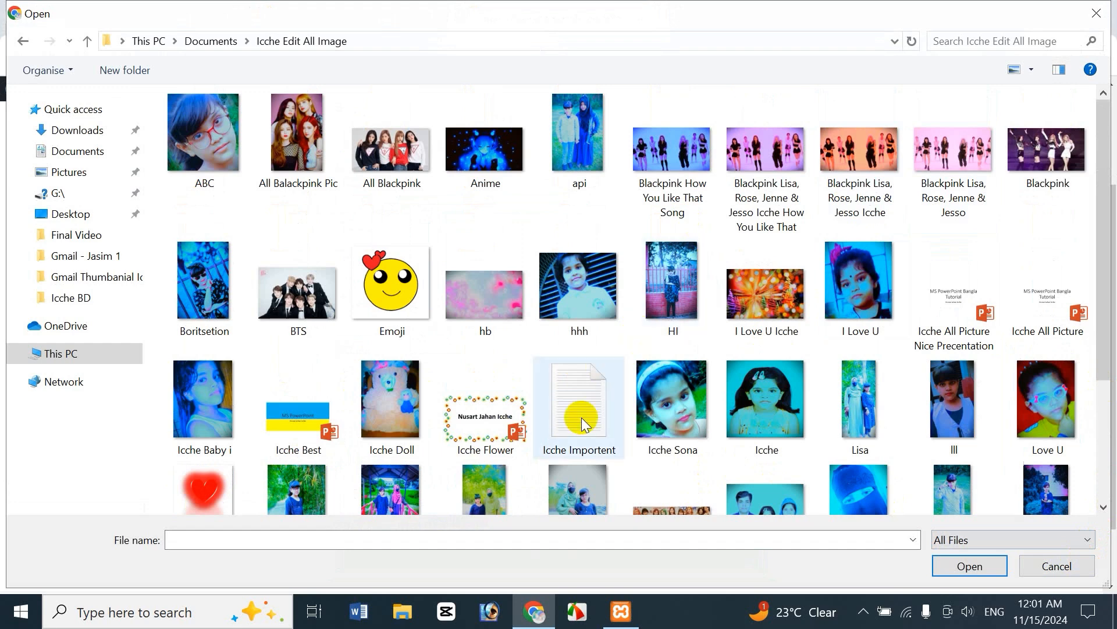
left_click(743, 426)
left_click(966, 563)
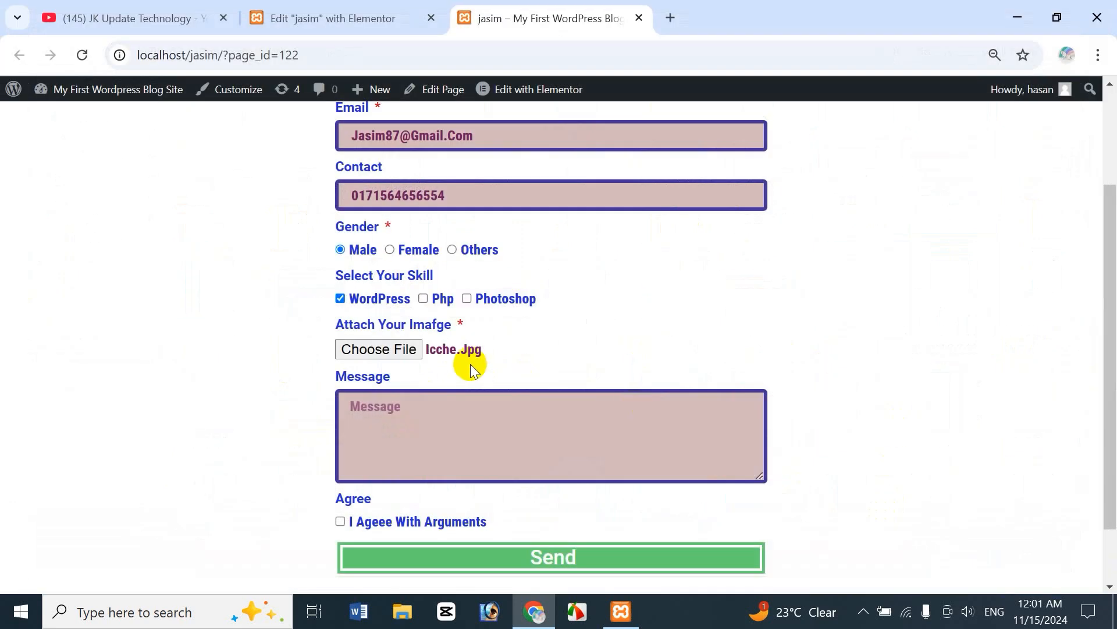
Enter "Sdfgsdfsdfsd Sd Dsfasf" as the message, accept the agreement and submit the form
scroll(693, 416, "down", 1)
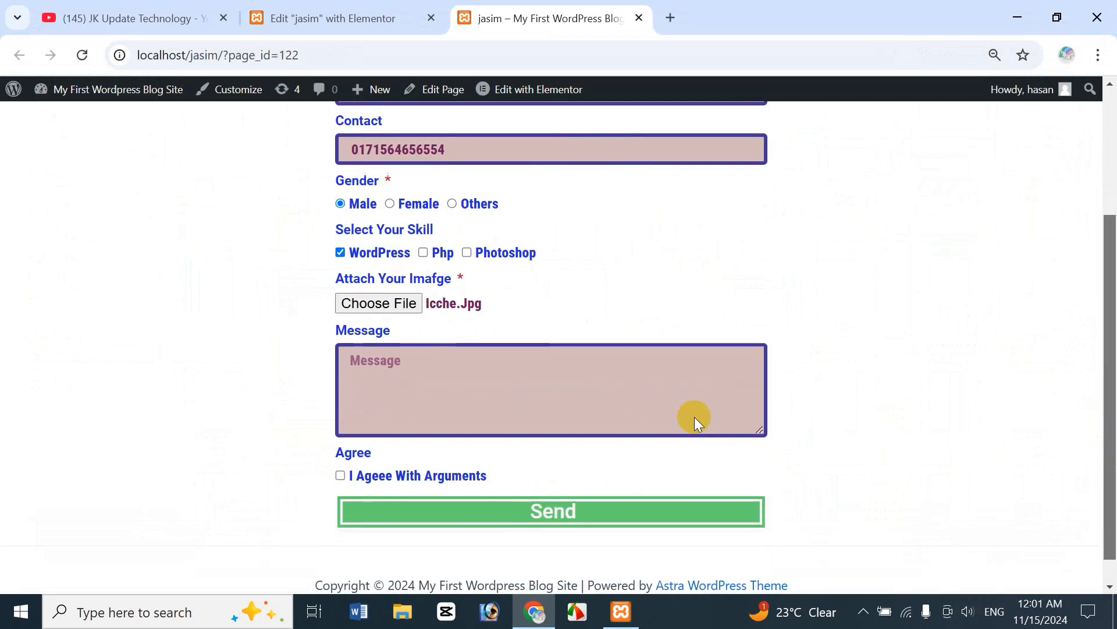
left_click(508, 381)
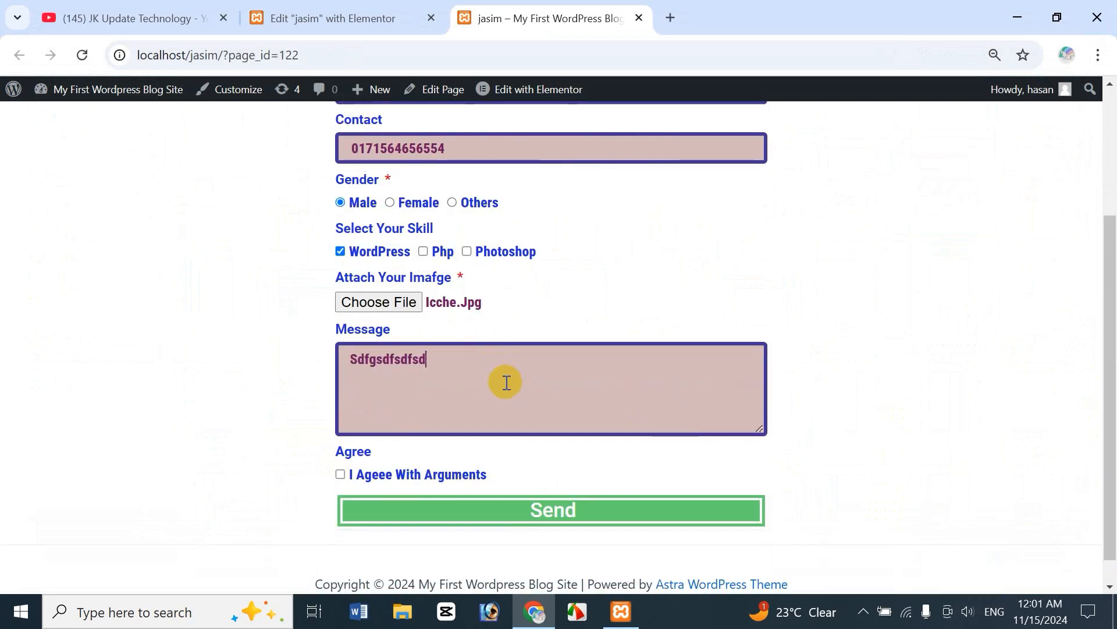
left_click(341, 474)
left_click(568, 517)
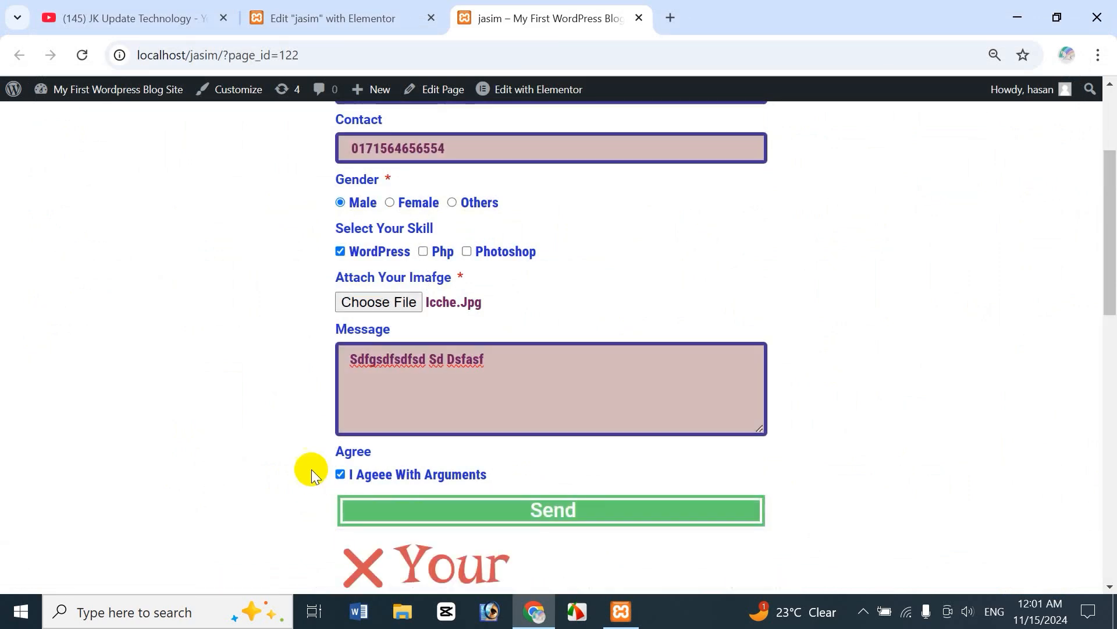
Examine the styled submission messages beneath the Send button and check the filled-in form above them
left_click_drag(1110, 275, 1114, 378)
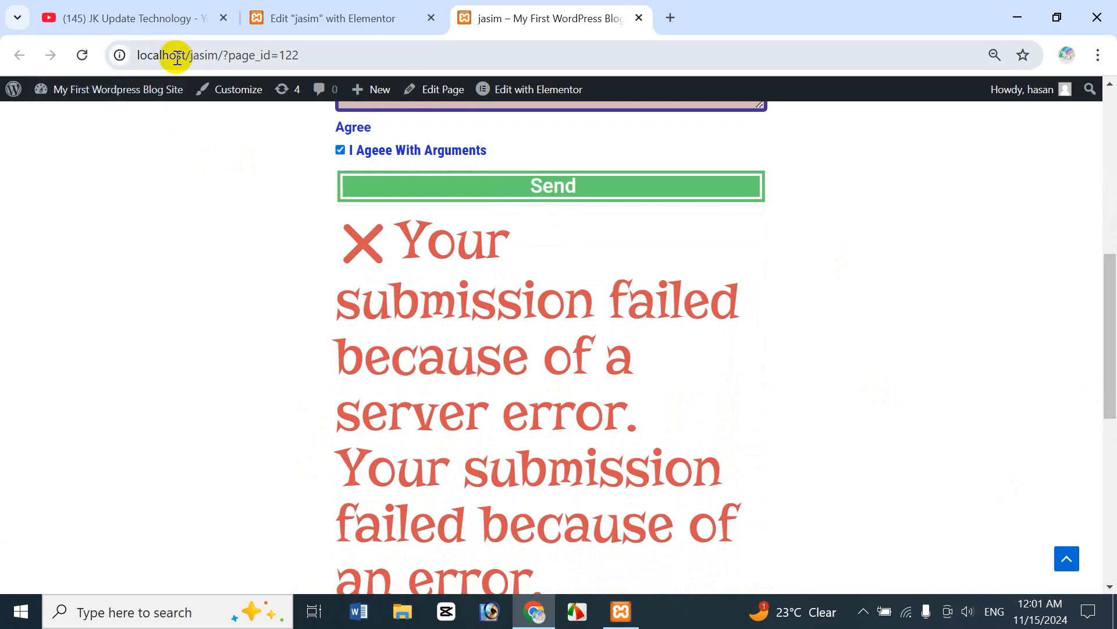
left_click_drag(1108, 337, 1112, 224)
scroll(593, 299, "down", 3)
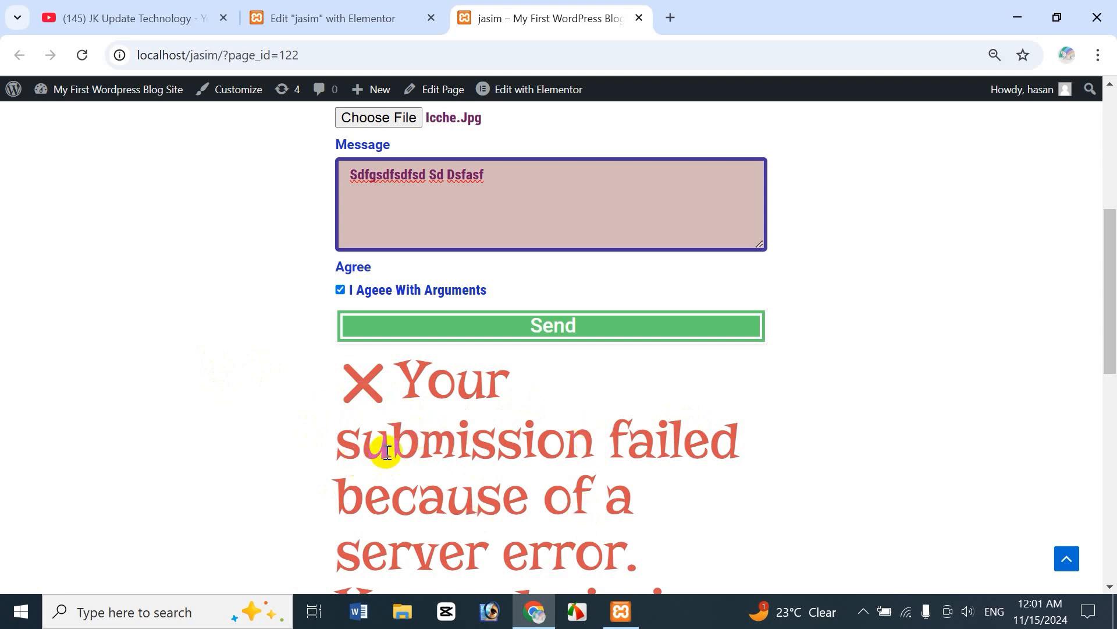
scroll(1107, 293, "down", 3)
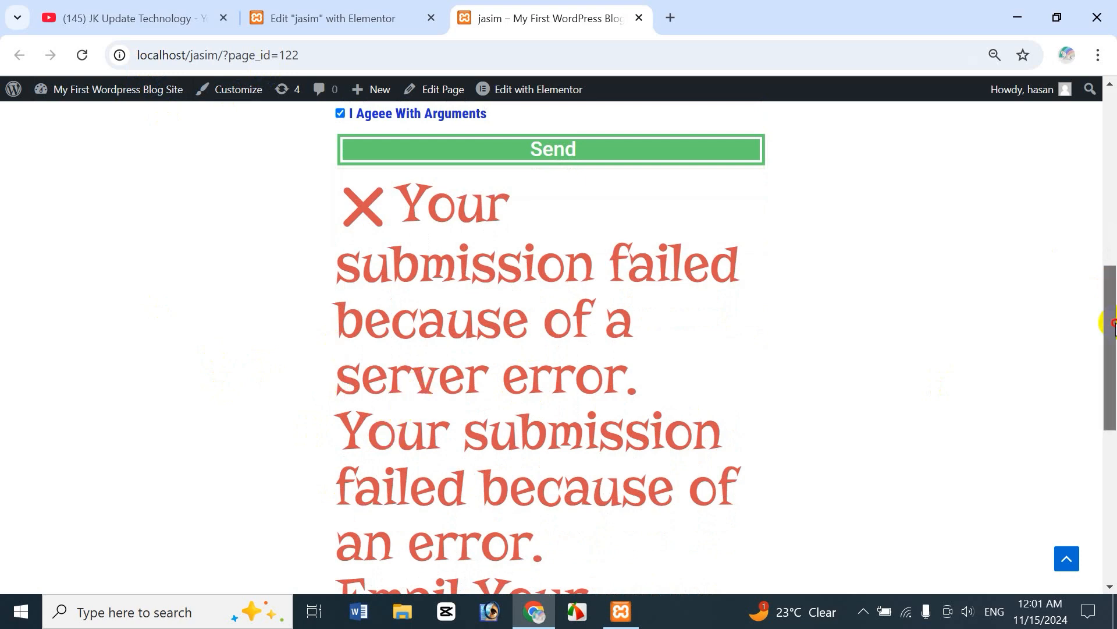
left_click_drag(1112, 323, 1106, 297)
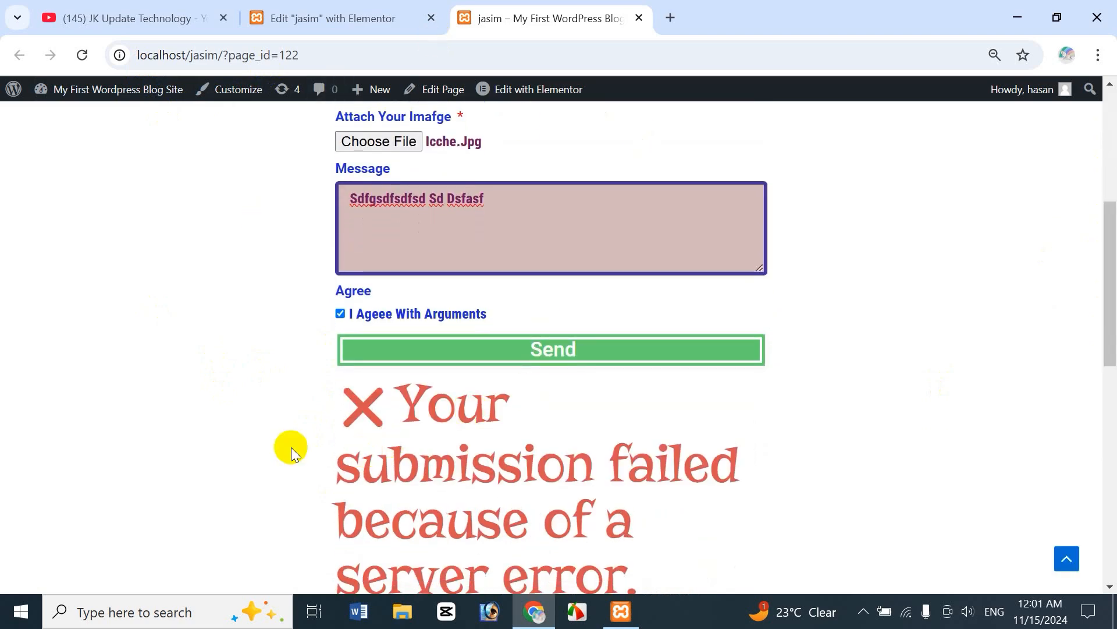
left_click_drag(1110, 341, 1105, 386)
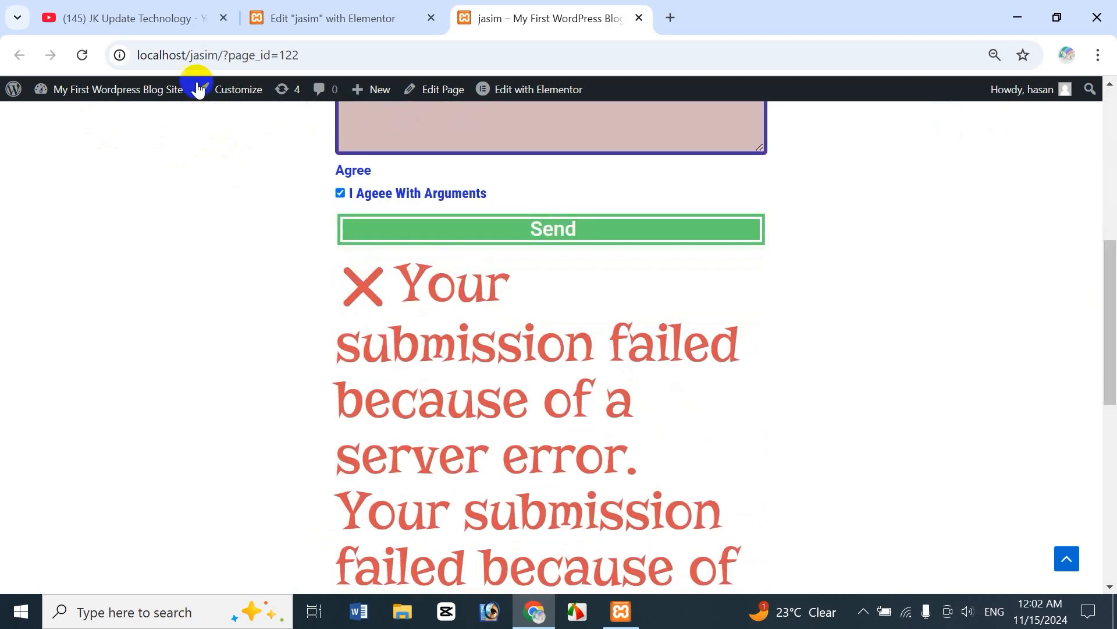
left_click_drag(1105, 274, 1111, 125)
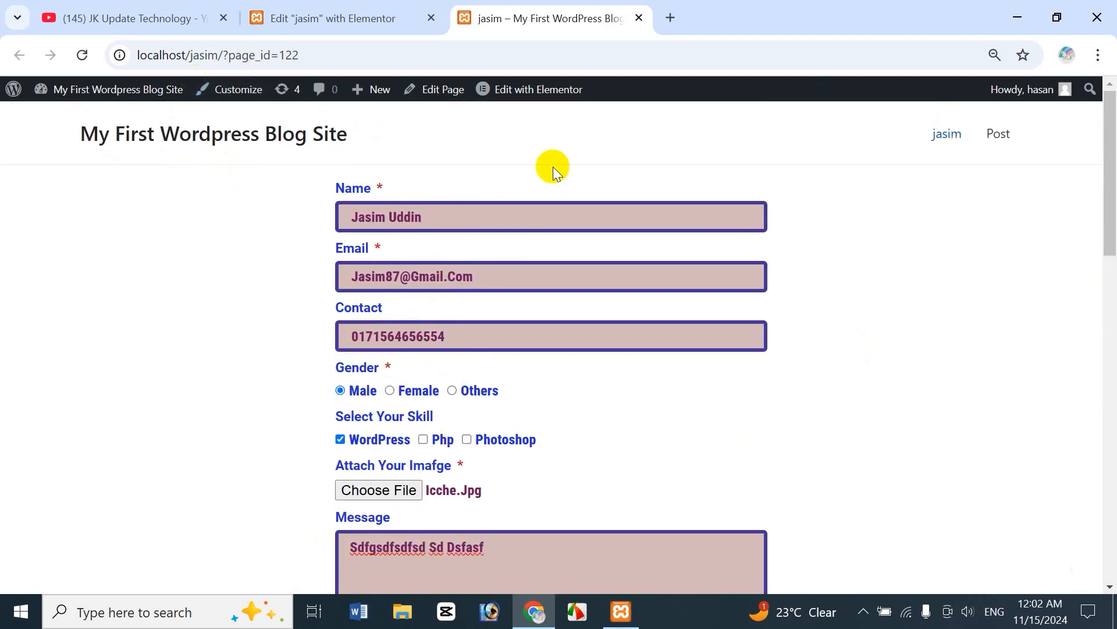
Return to the Elementor editor and add a form field item of type Step after the Agree field
left_click(334, 18)
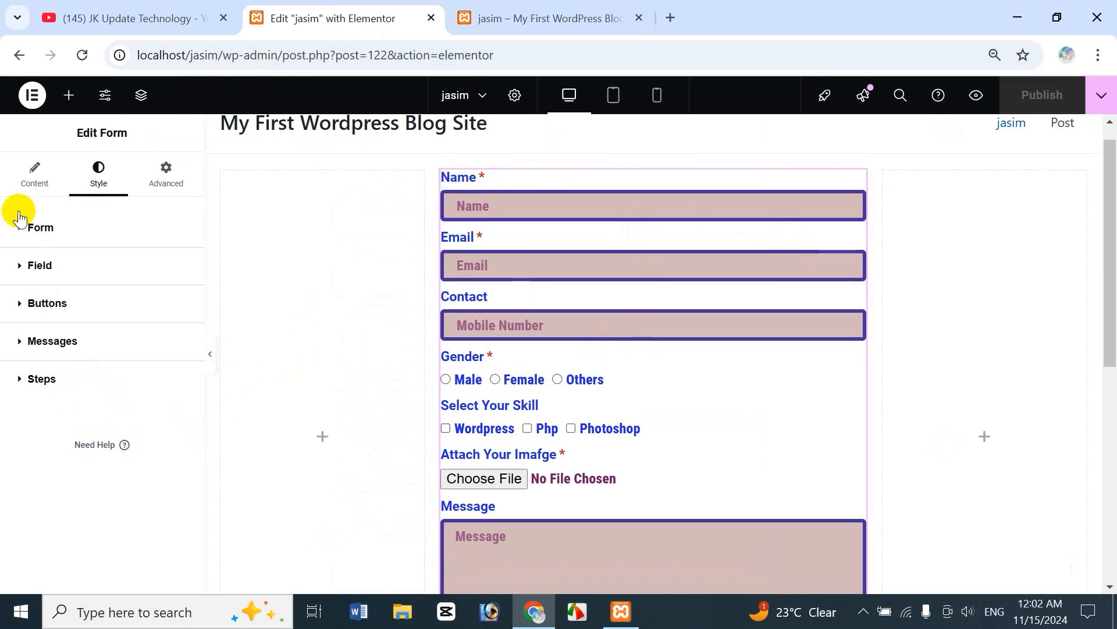
left_click(37, 185)
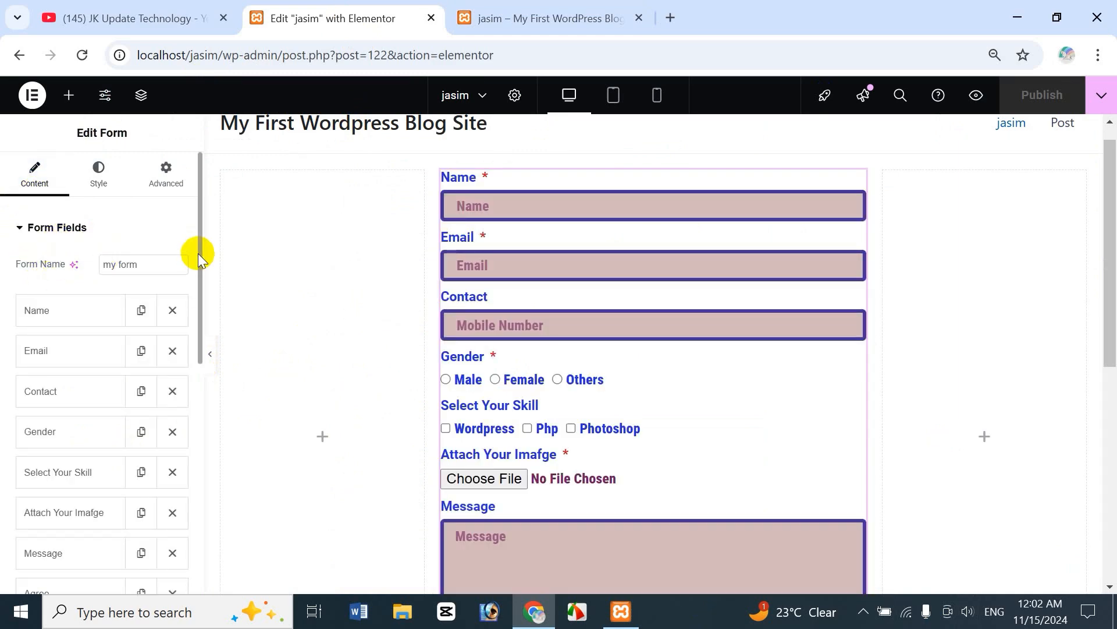
scroll(197, 256, "down", 3)
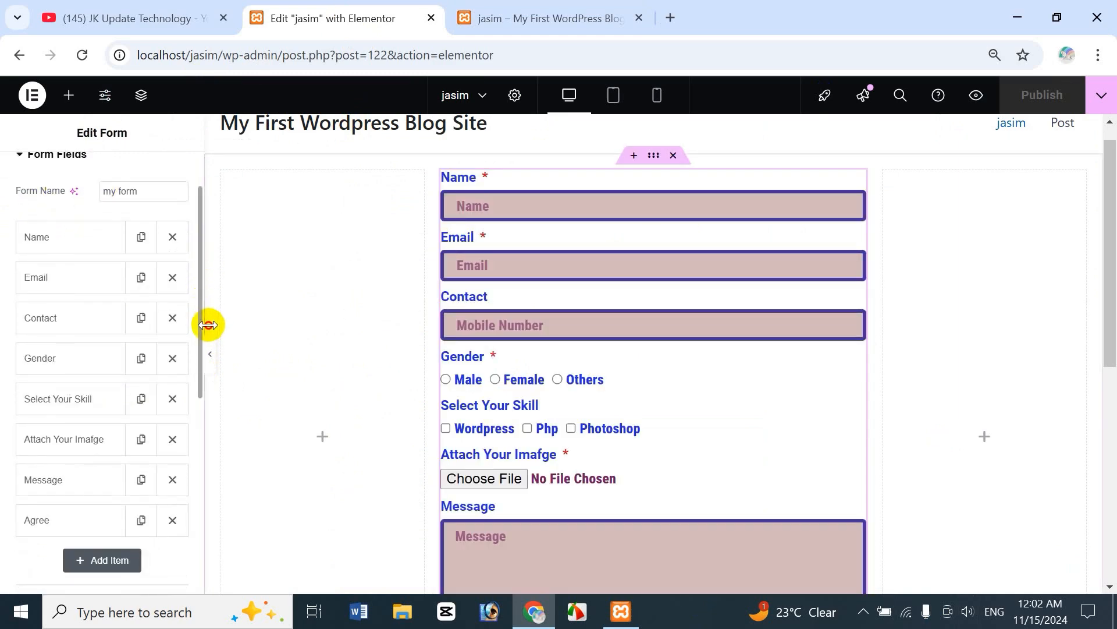
scroll(207, 324, "down", 8)
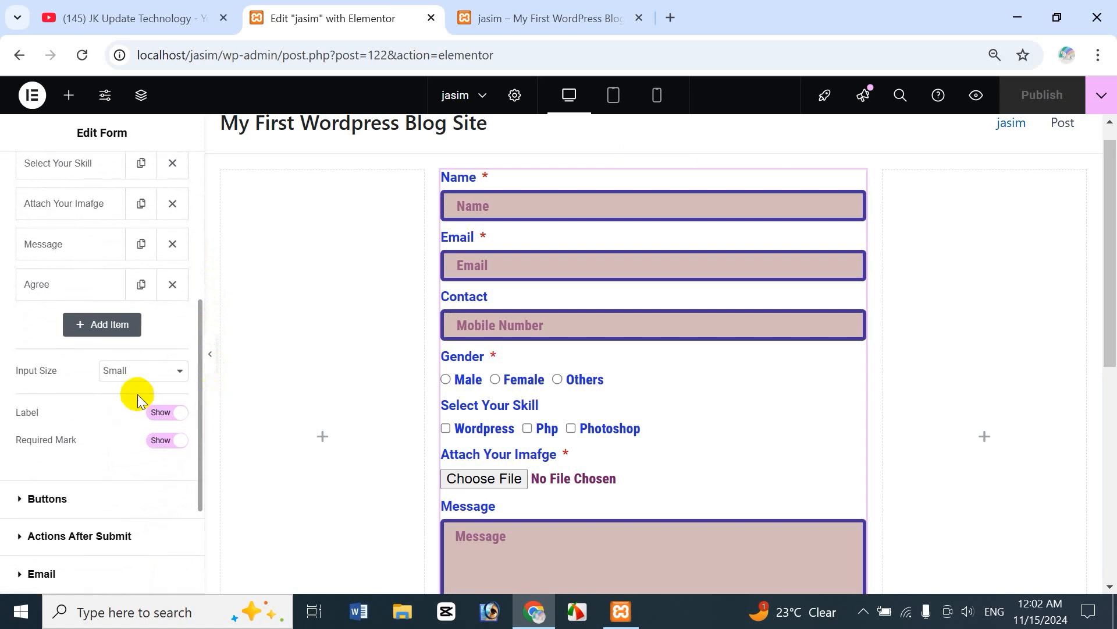
scroll(138, 393, "up", 2)
left_click(138, 387)
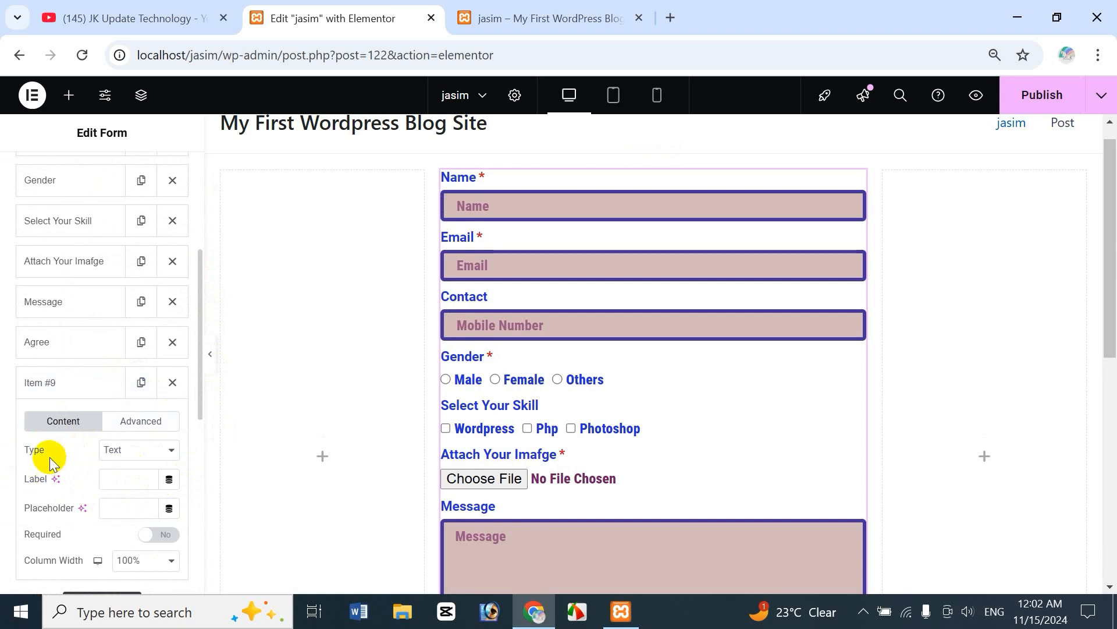
left_click(139, 454)
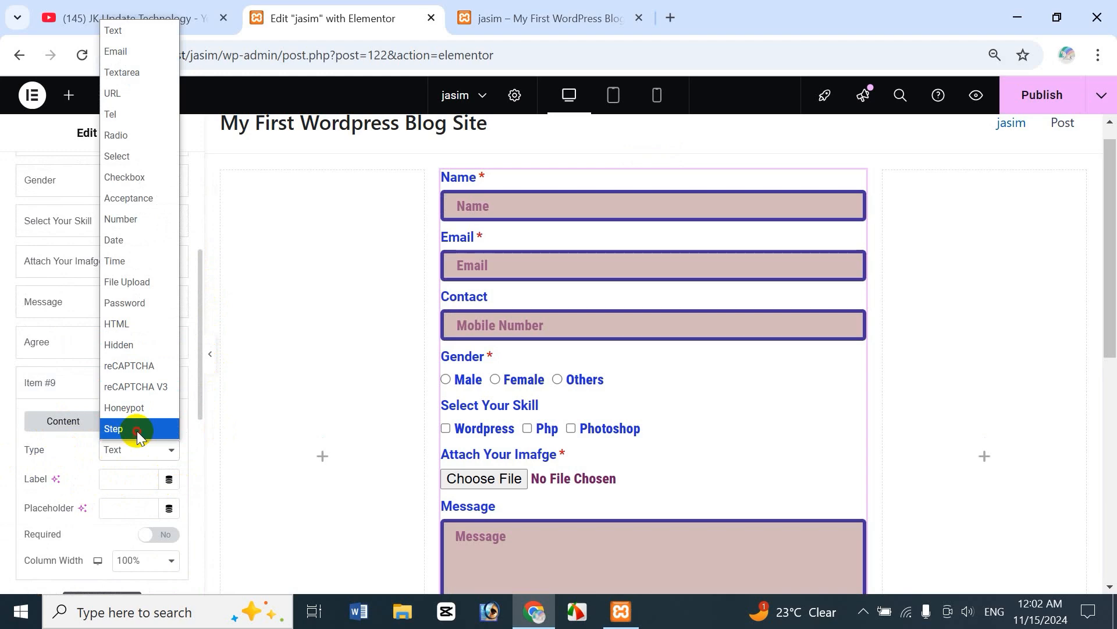
left_click(137, 430)
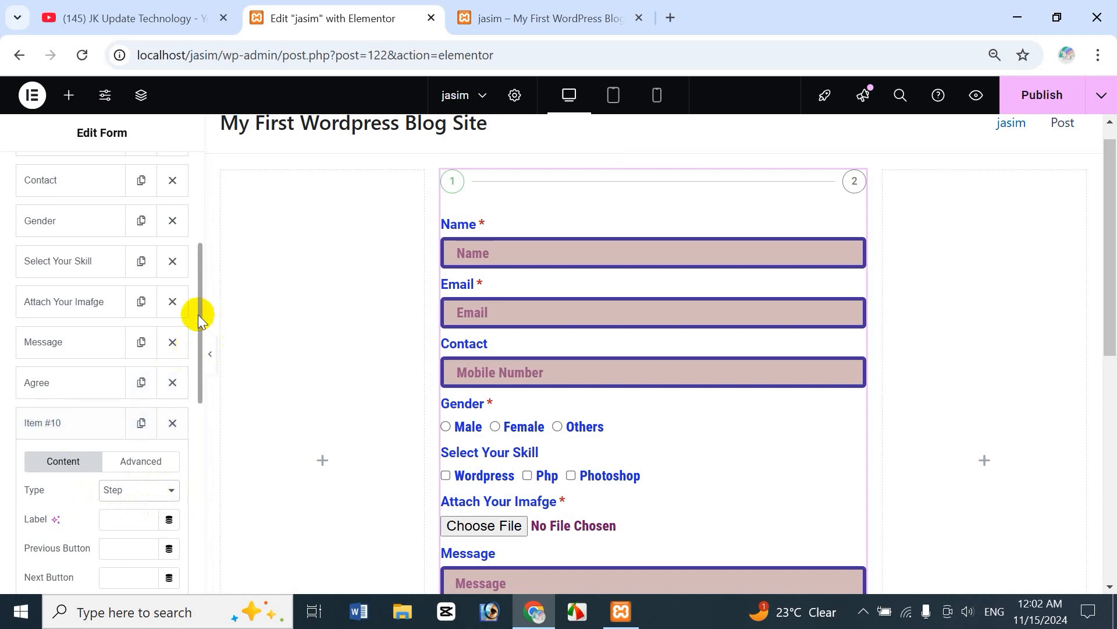
Label the form's first step item, above the Name field, as "1st Step"
scroll(197, 314, "up", 5)
scroll(50, 262, "down", 3)
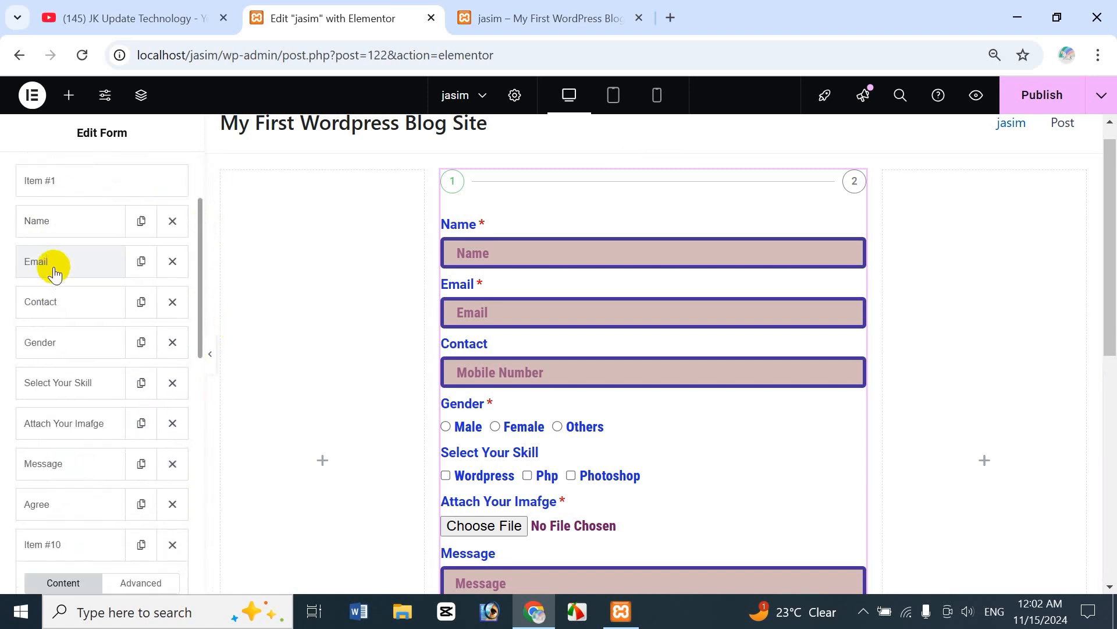
scroll(58, 257, "up", 1)
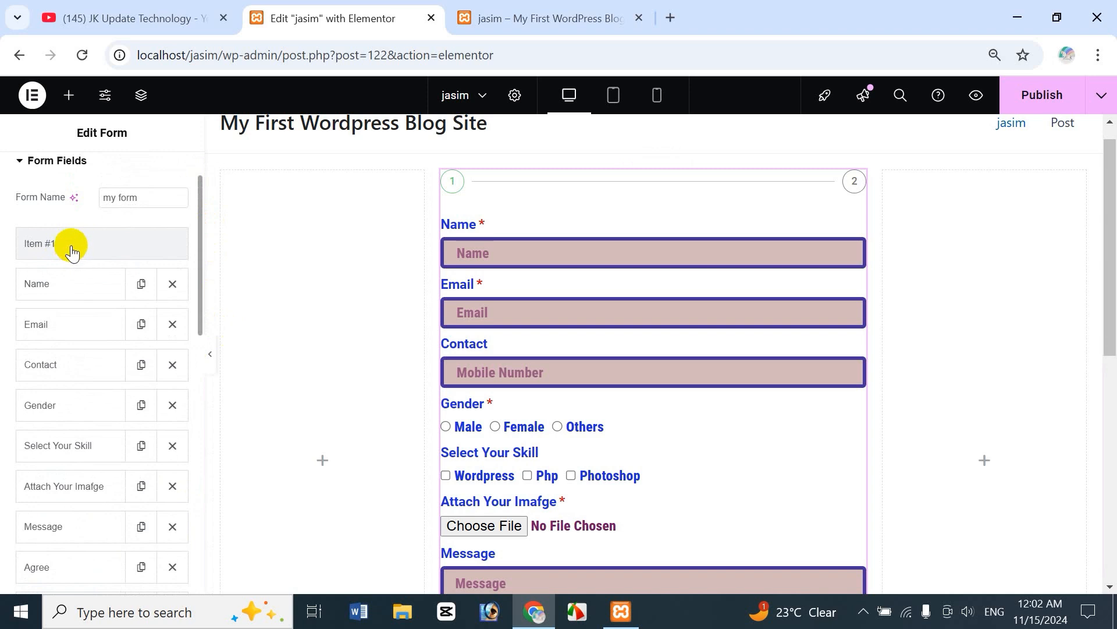
scroll(71, 251, "up", 1)
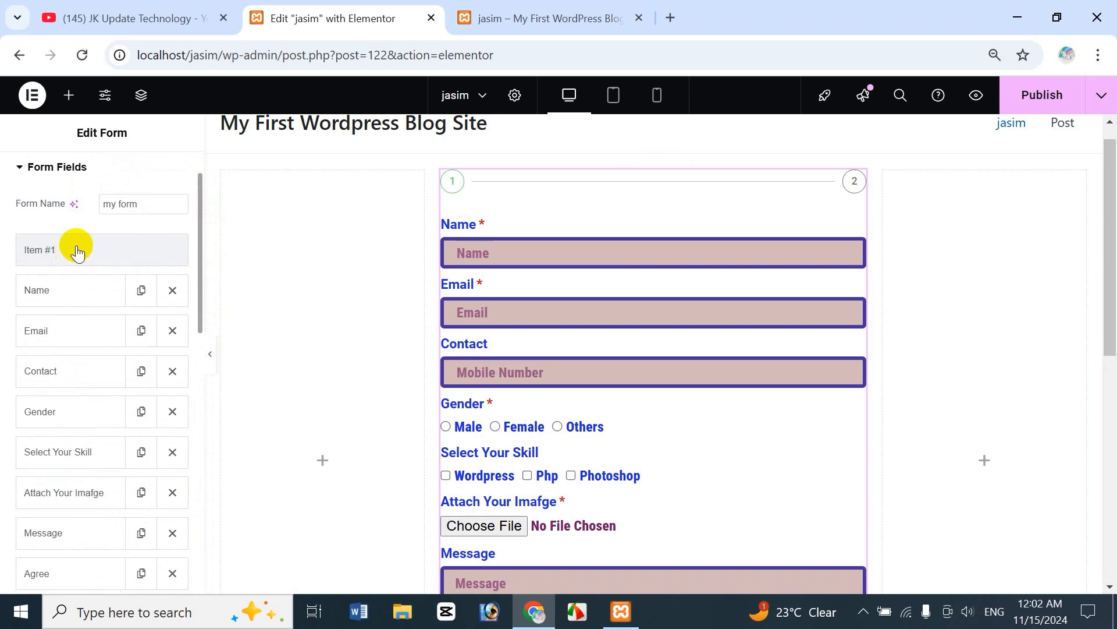
left_click(76, 251)
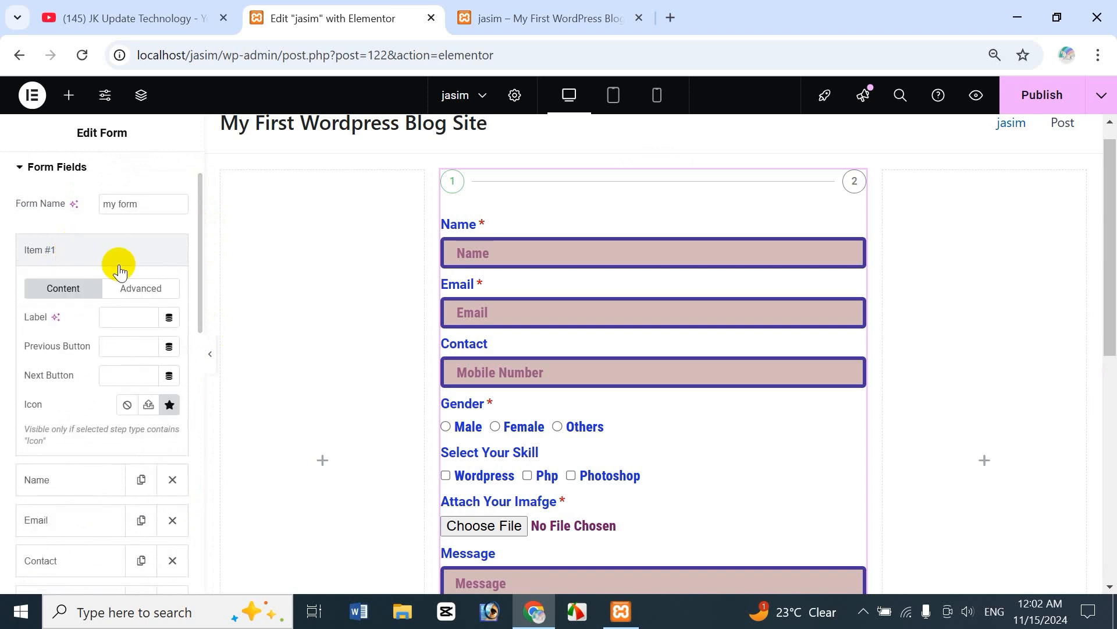
left_click(117, 317)
type("1st")
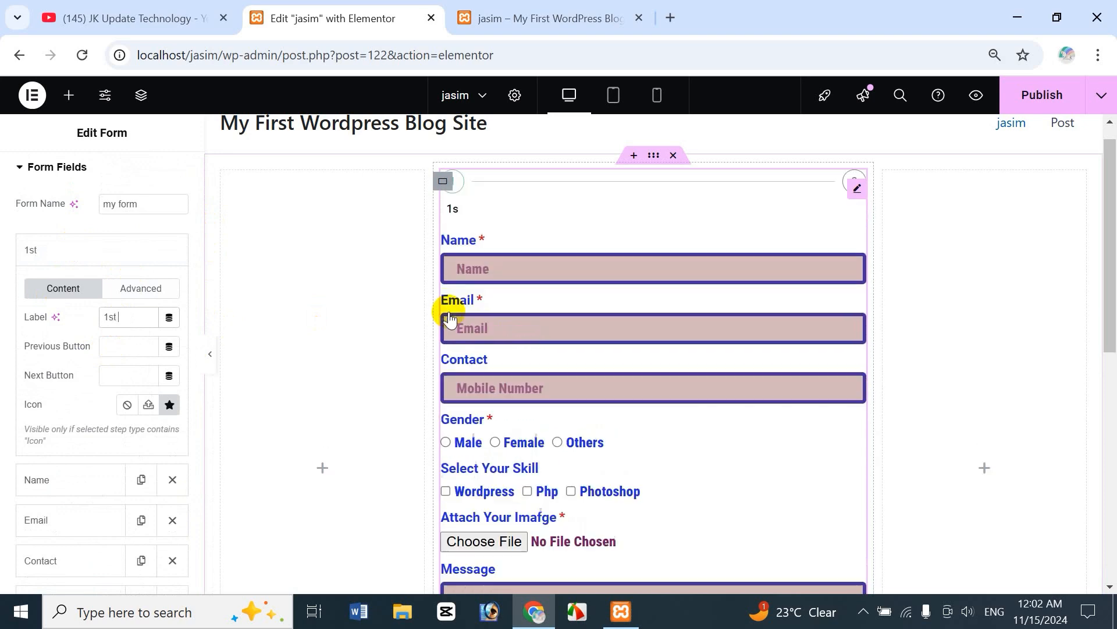
type(" Step")
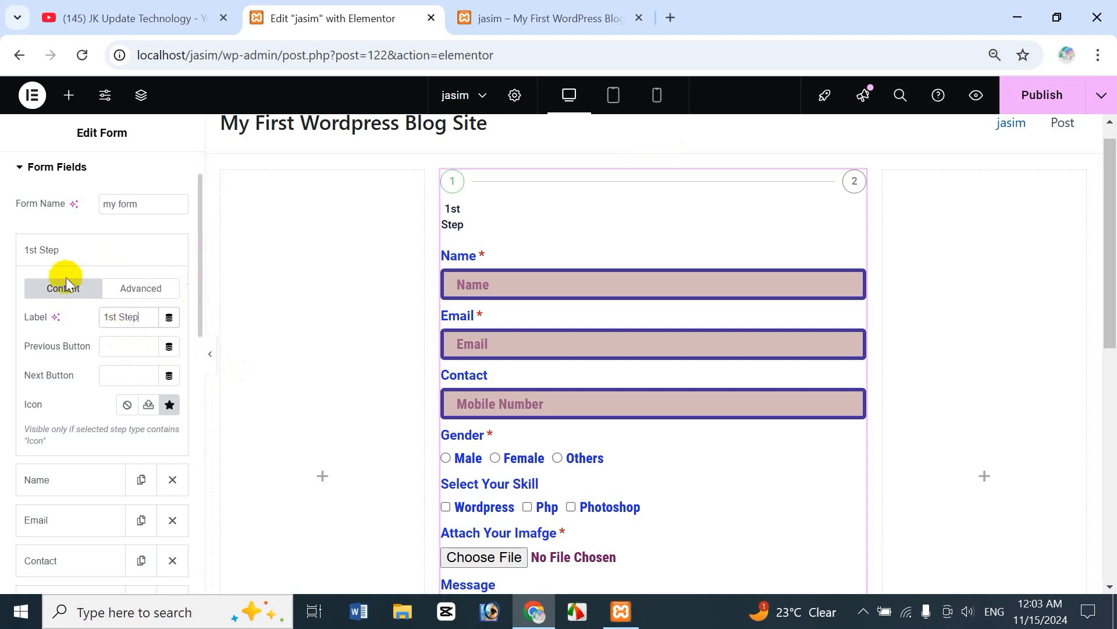
left_click(49, 252)
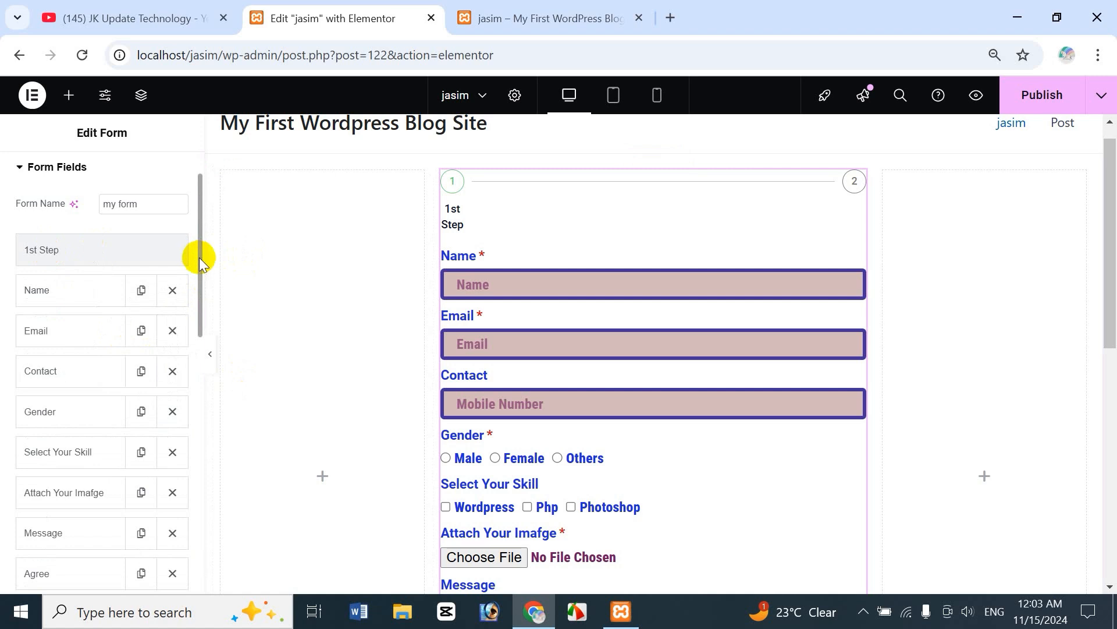
left_click_drag(197, 256, 205, 353)
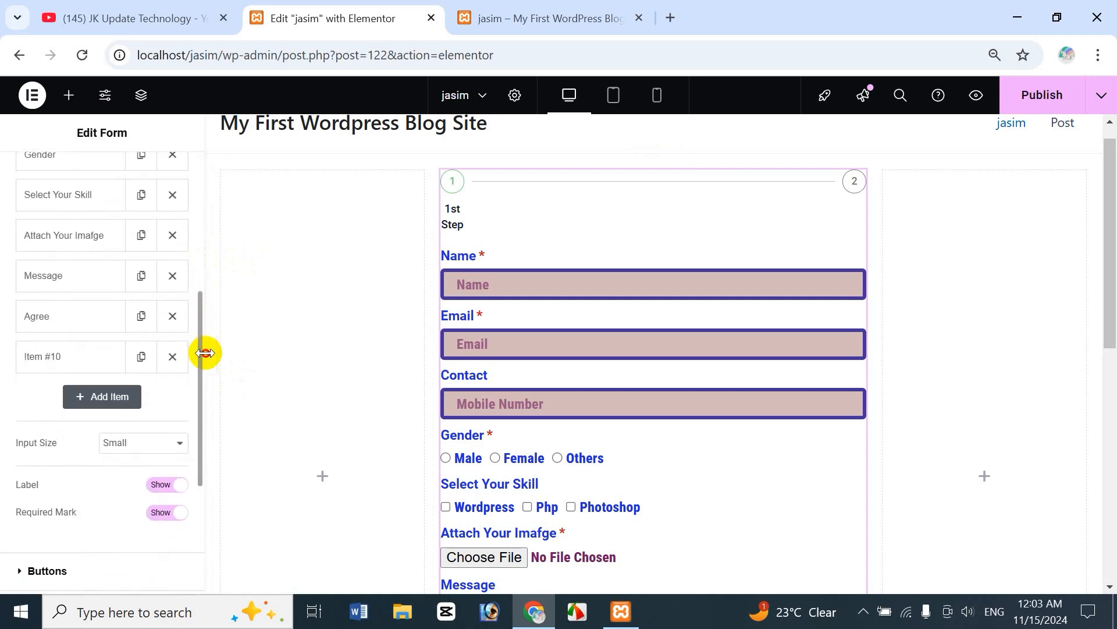
Label the step item below the Agree field as "2nd Step"
left_click(64, 361)
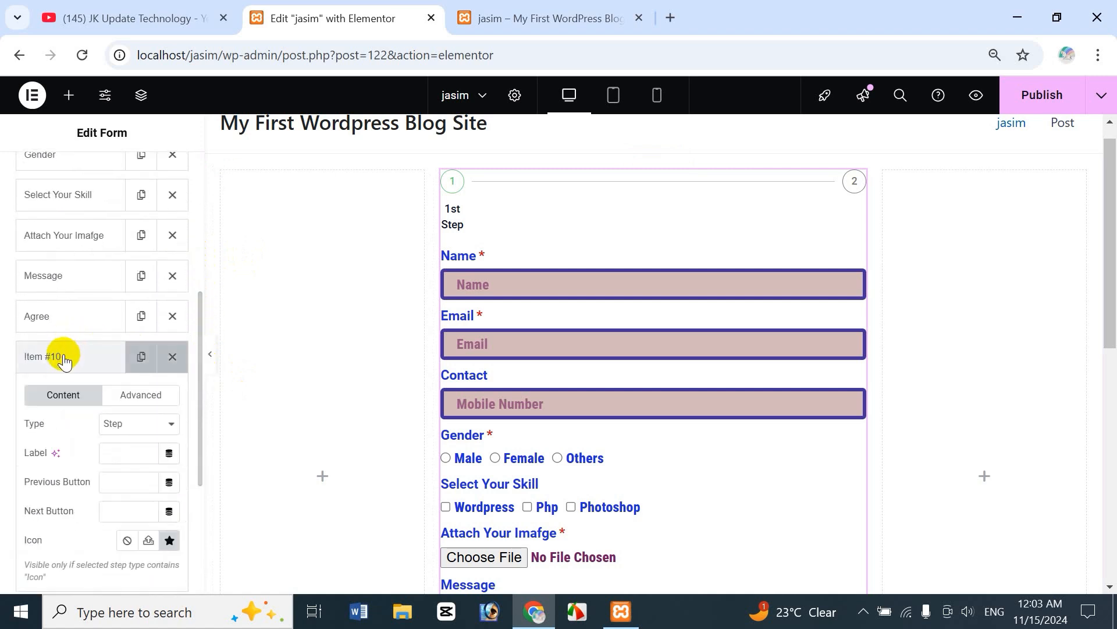
left_click(122, 456)
type("2")
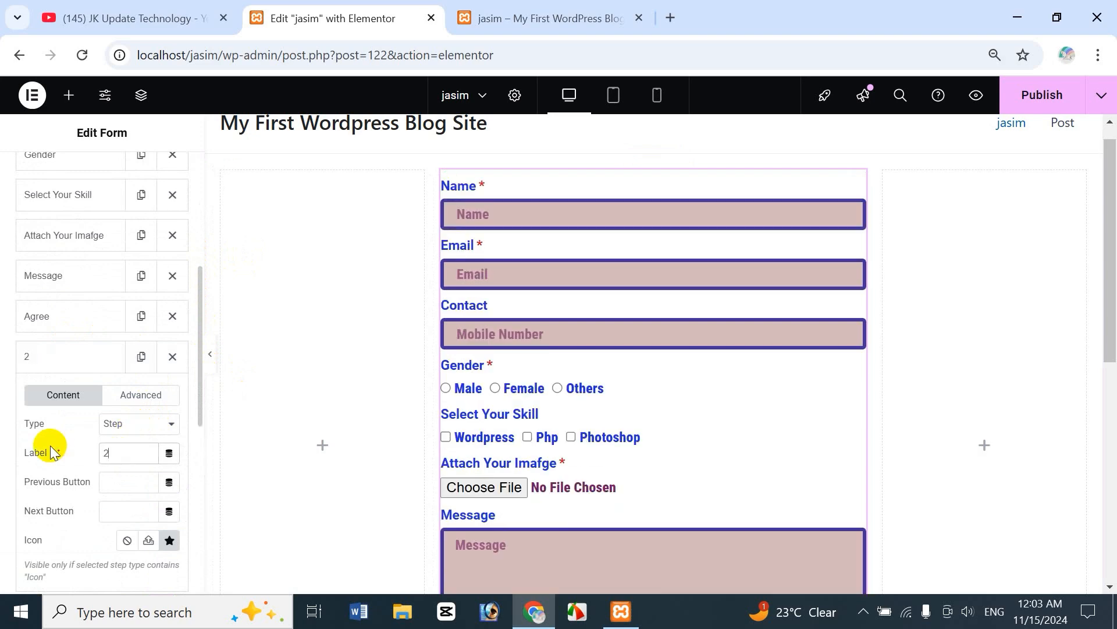
type("nd Step")
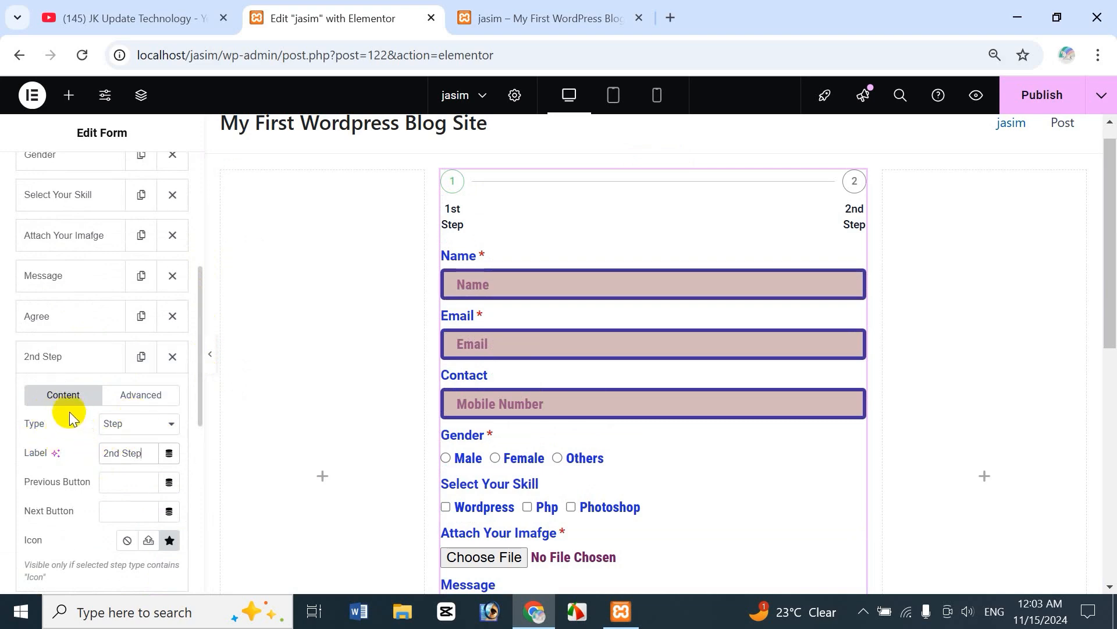
left_click(45, 356)
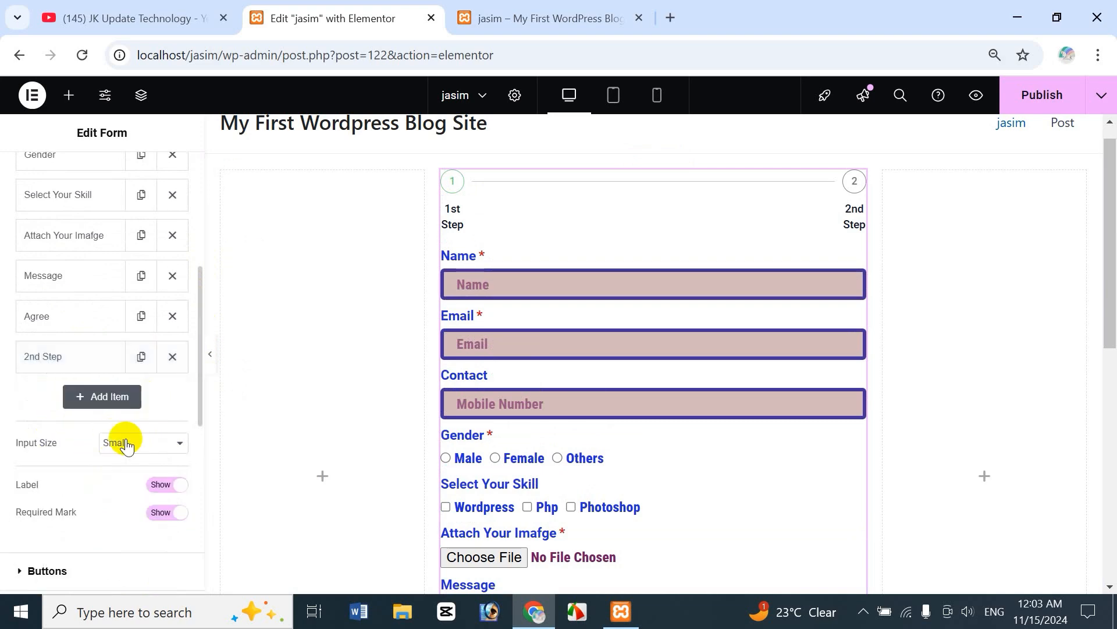
Add another form item of type Step at the end of the field list and label it "3rd Step"
left_click(120, 407)
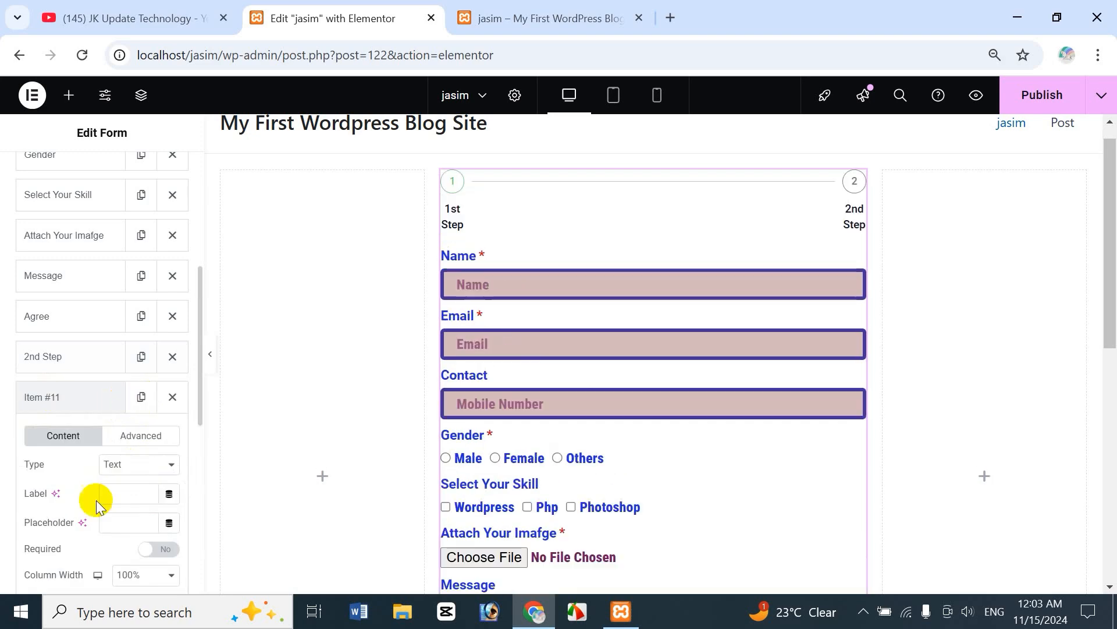
left_click(131, 469)
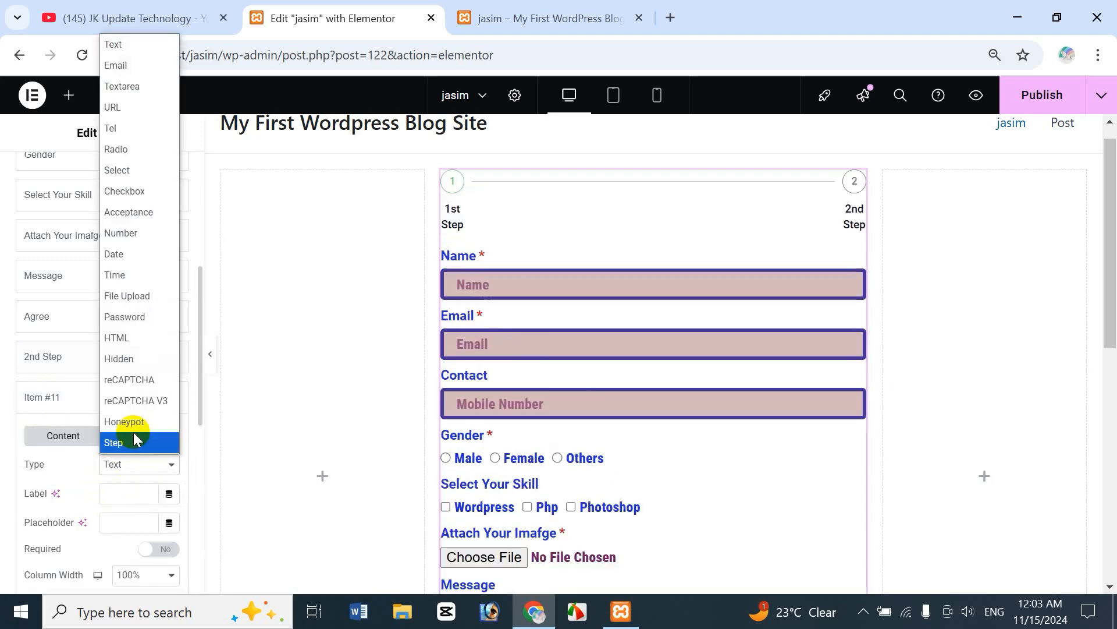
left_click(131, 441)
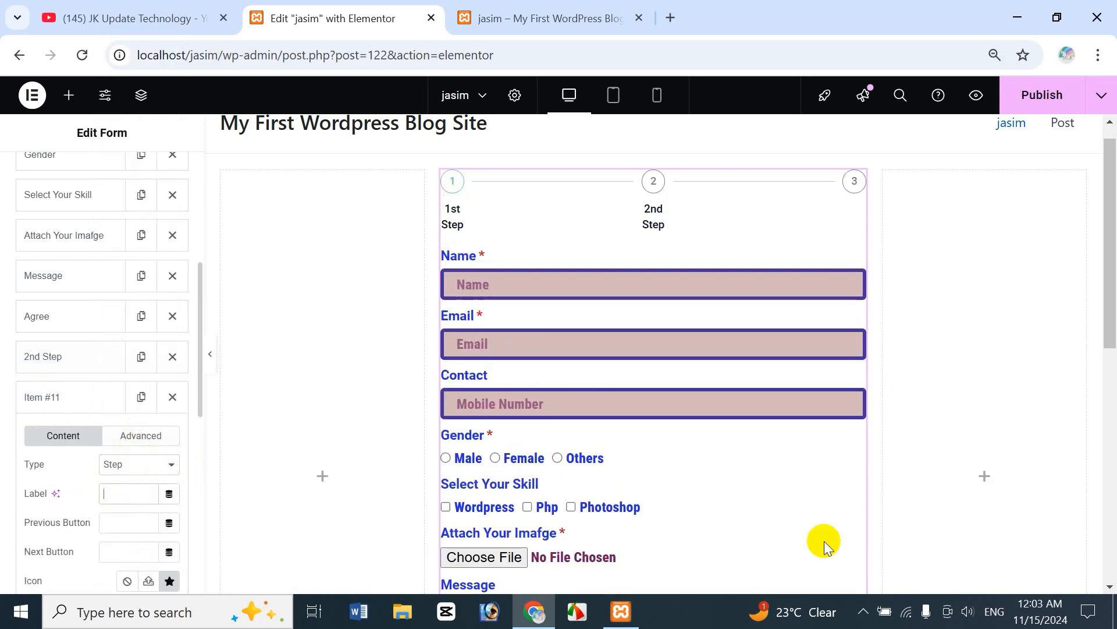
type("3rd")
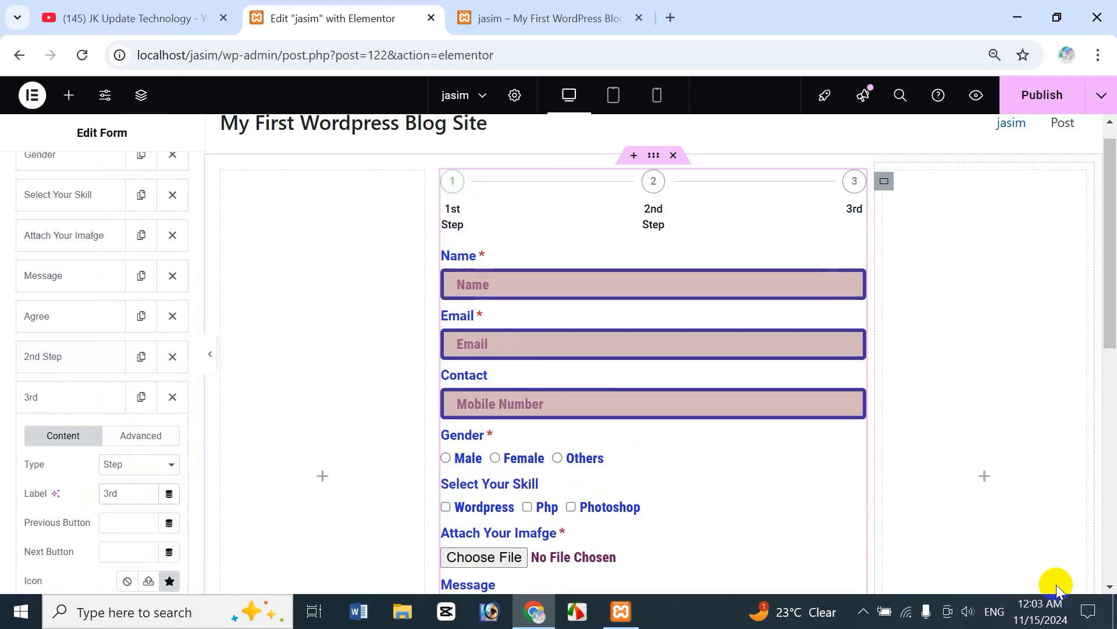
type(" Step")
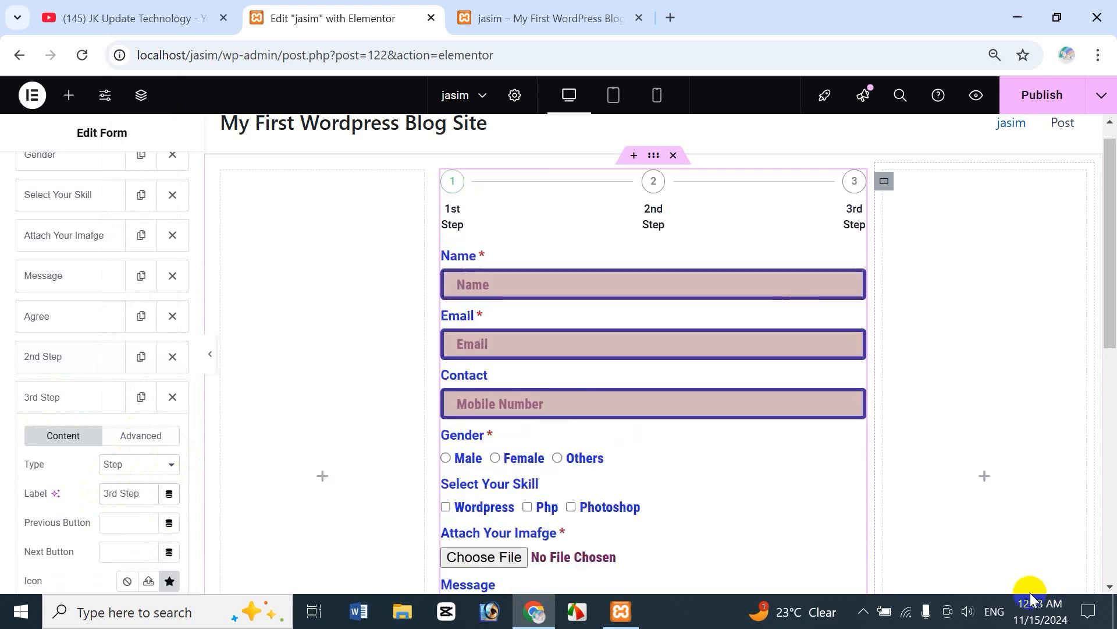
left_click(67, 396)
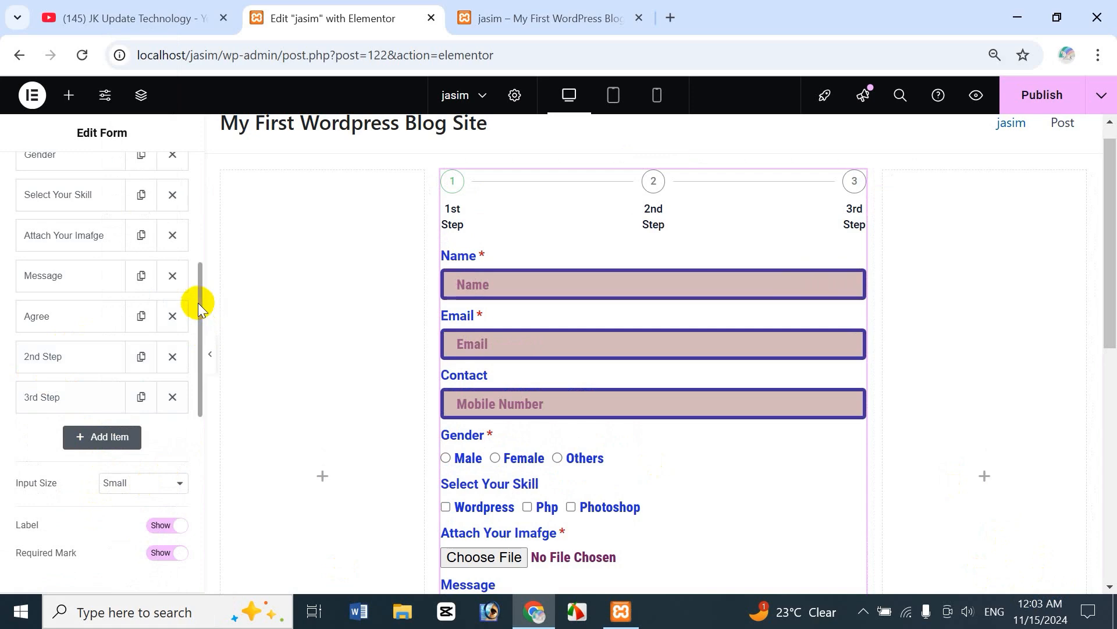
Move the "2nd Step" item up the field list so it sits between the Contact and Gender fields
left_click_drag(198, 303, 217, 210)
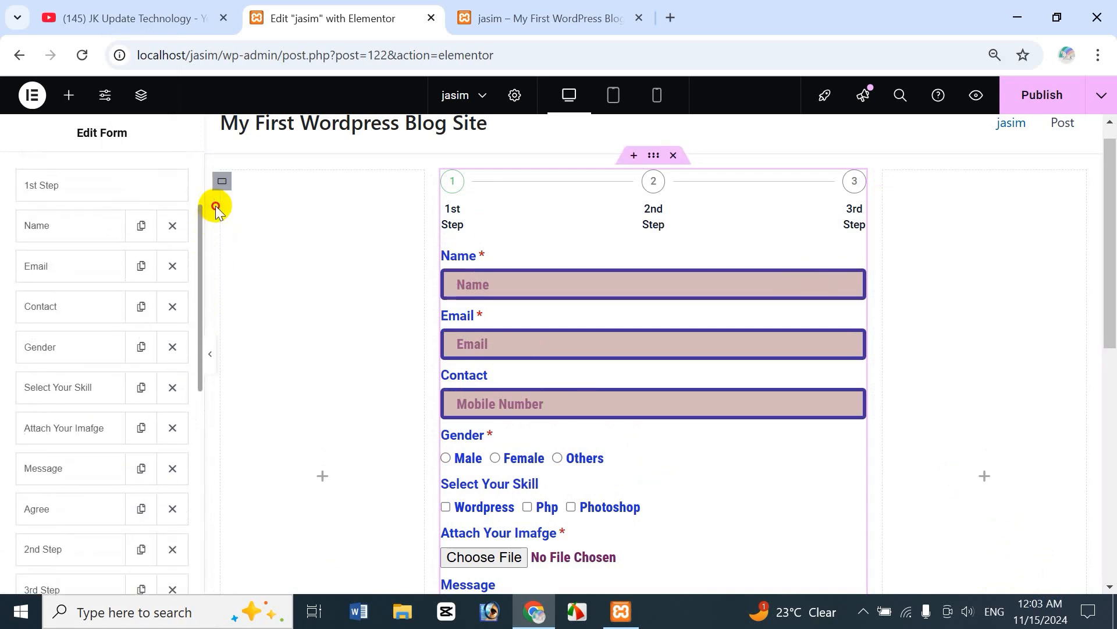
scroll(3, 225, "up", 1)
scroll(55, 237, "down", 2)
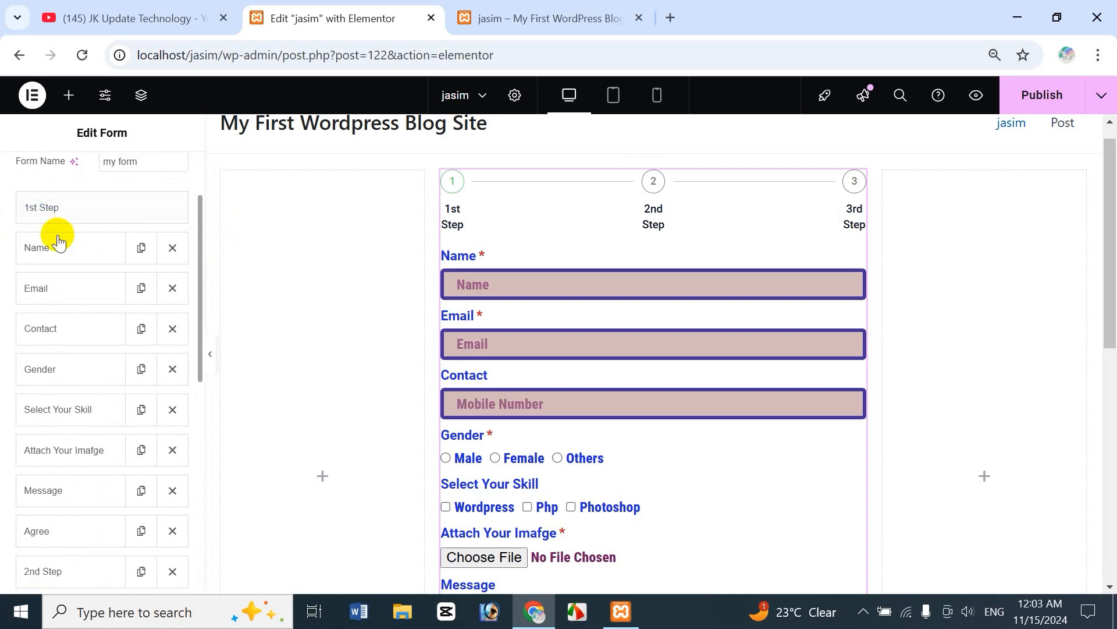
scroll(73, 309, "down", 4)
scroll(77, 318, "up", 2)
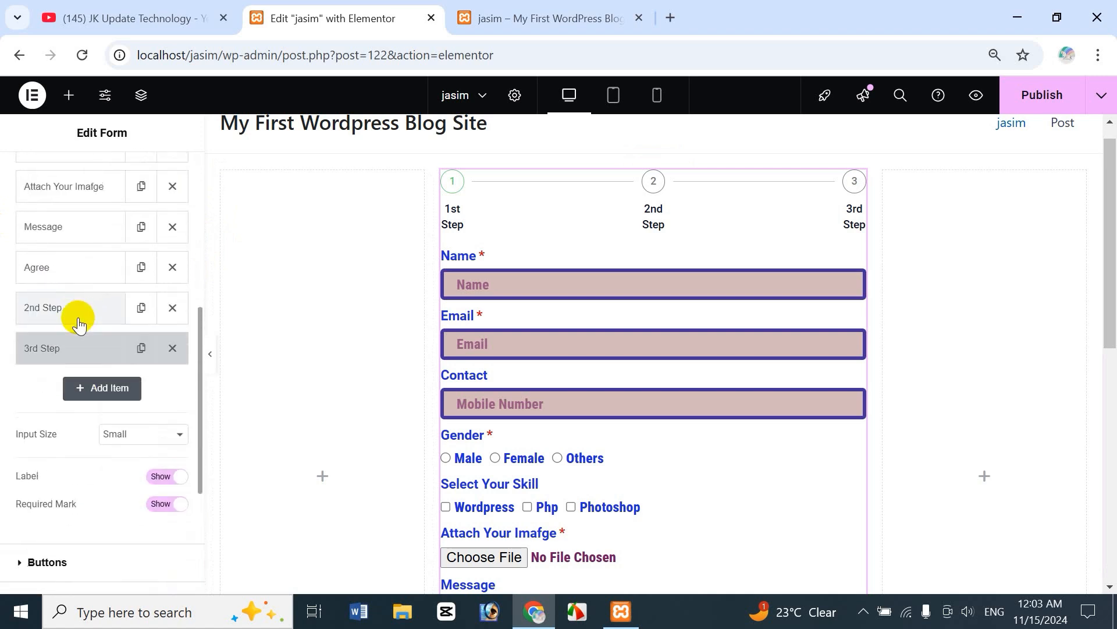
scroll(75, 310, "down", 1)
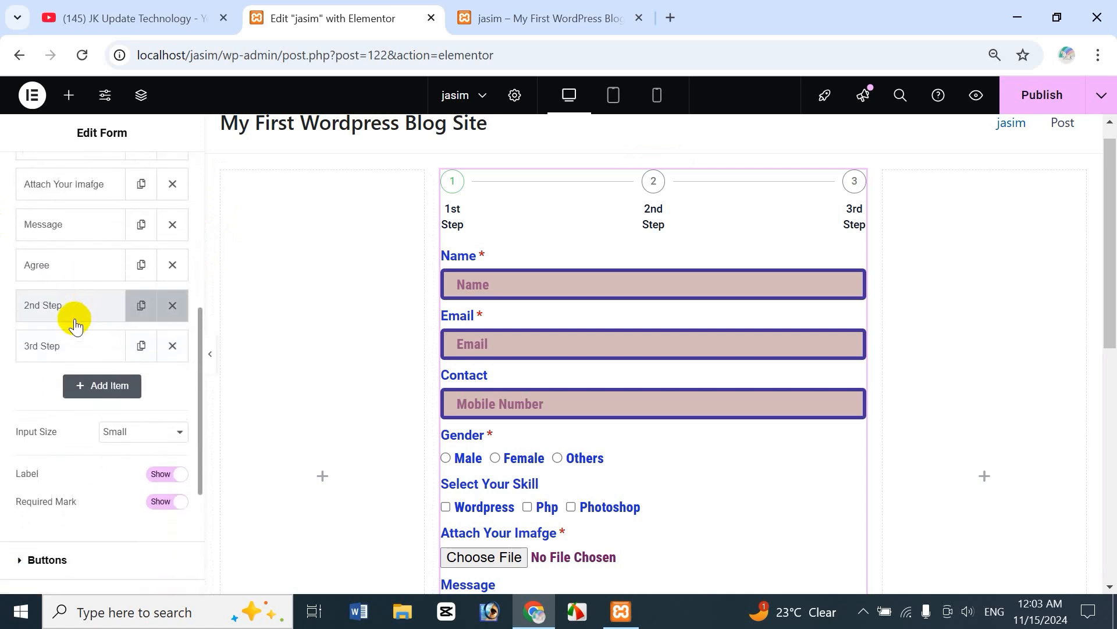
left_click_drag(72, 325, 67, 274)
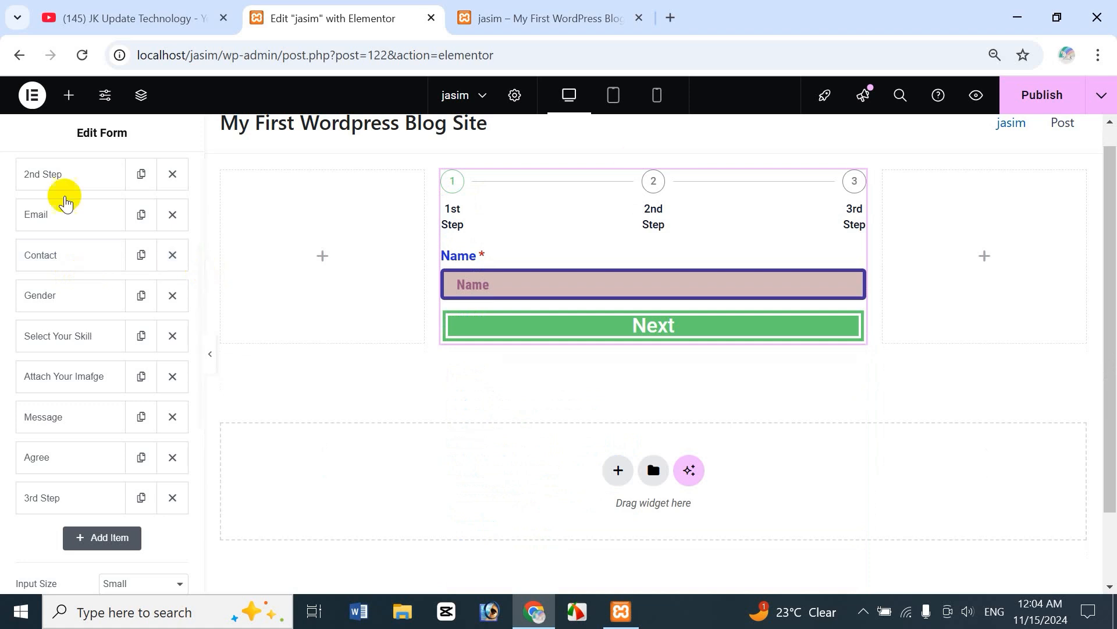
left_click_drag(200, 306, 202, 251)
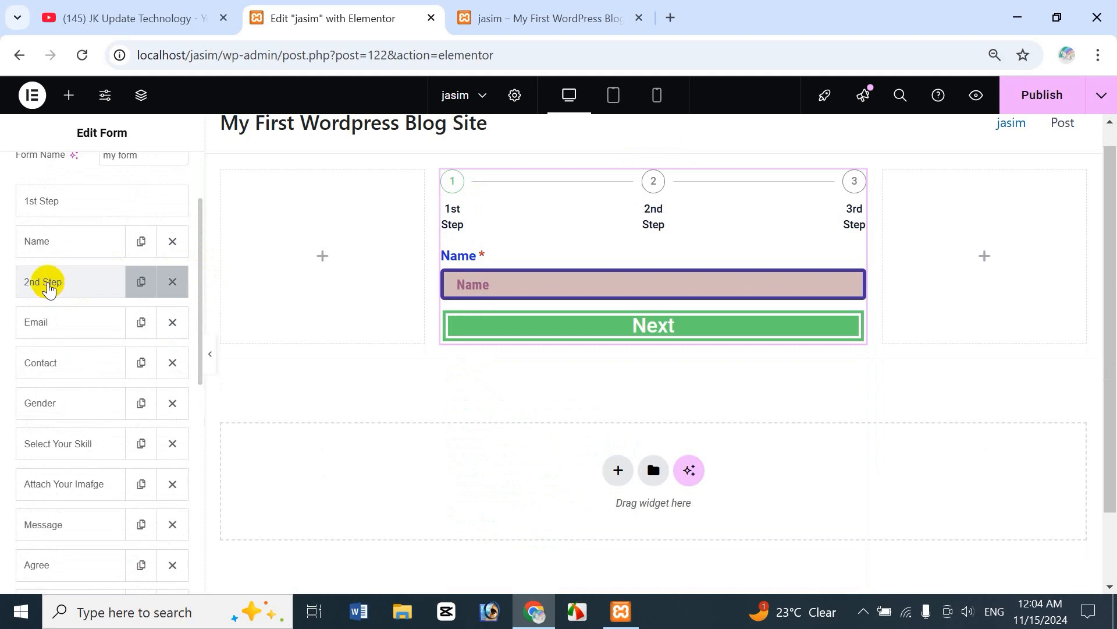
left_click_drag(48, 286, 58, 363)
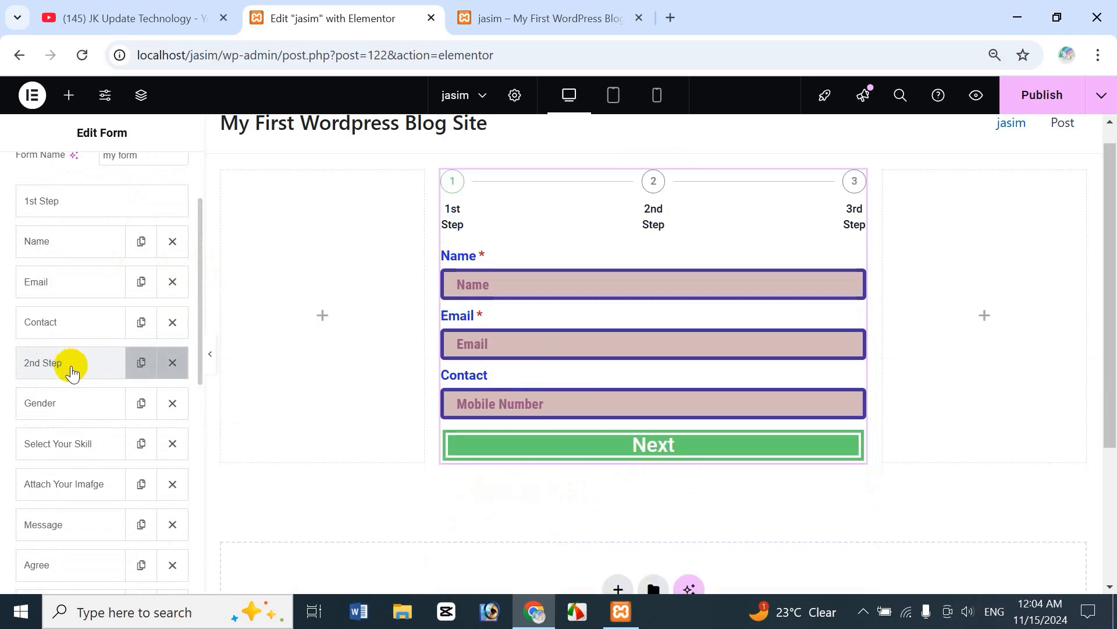
Move the "3rd Step" item between the Attach Your Imafge and Message fields
scroll(205, 351, "down", 1)
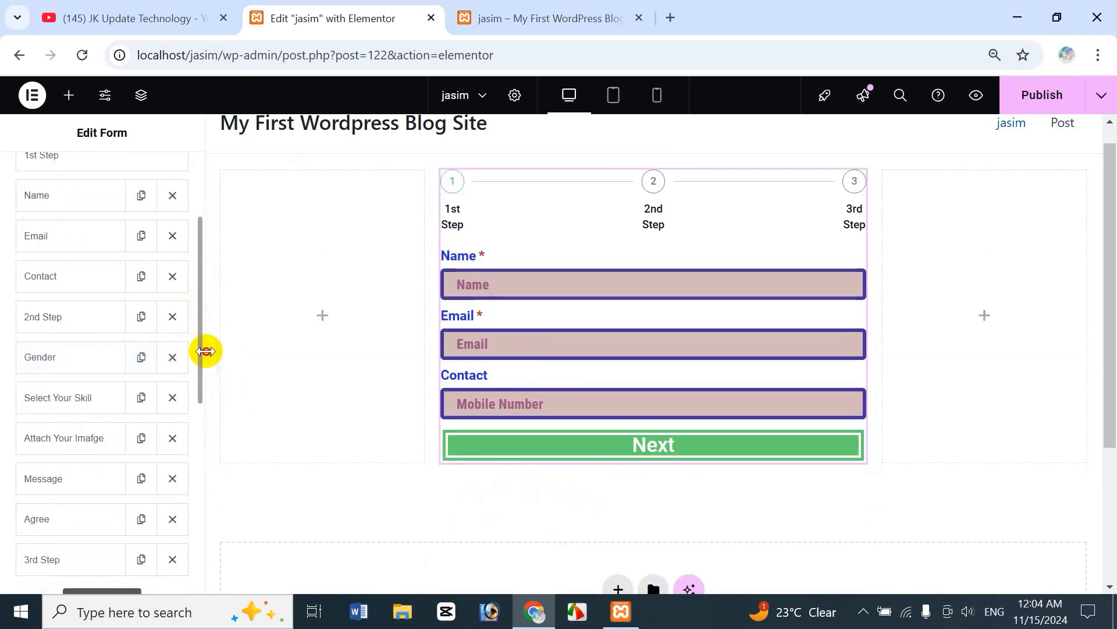
scroll(205, 355, "down", 3)
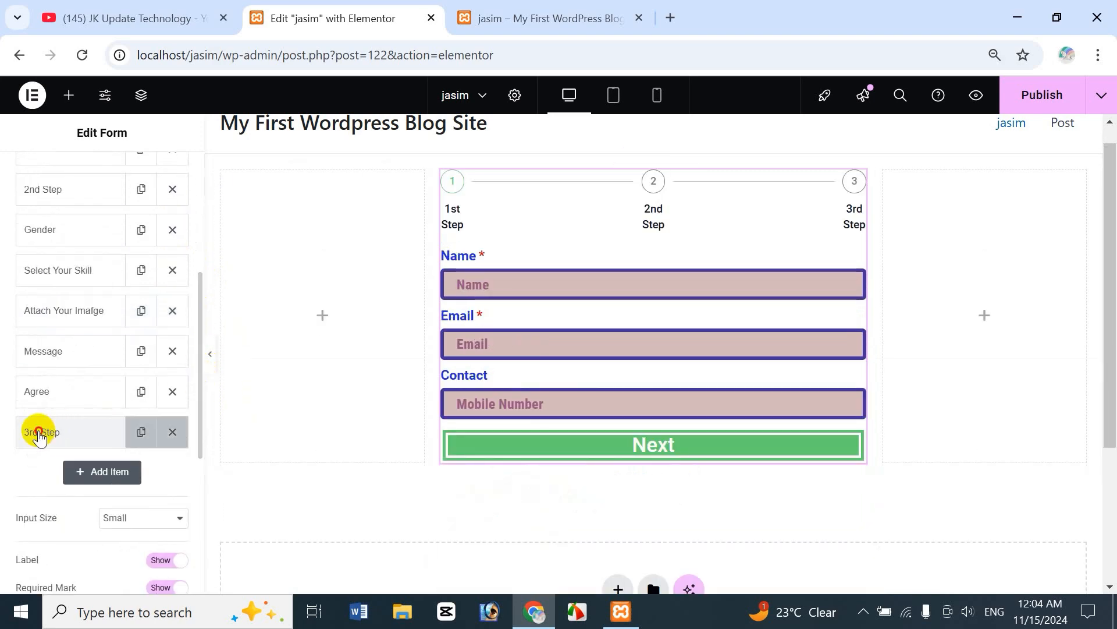
left_click_drag(39, 436, 57, 342)
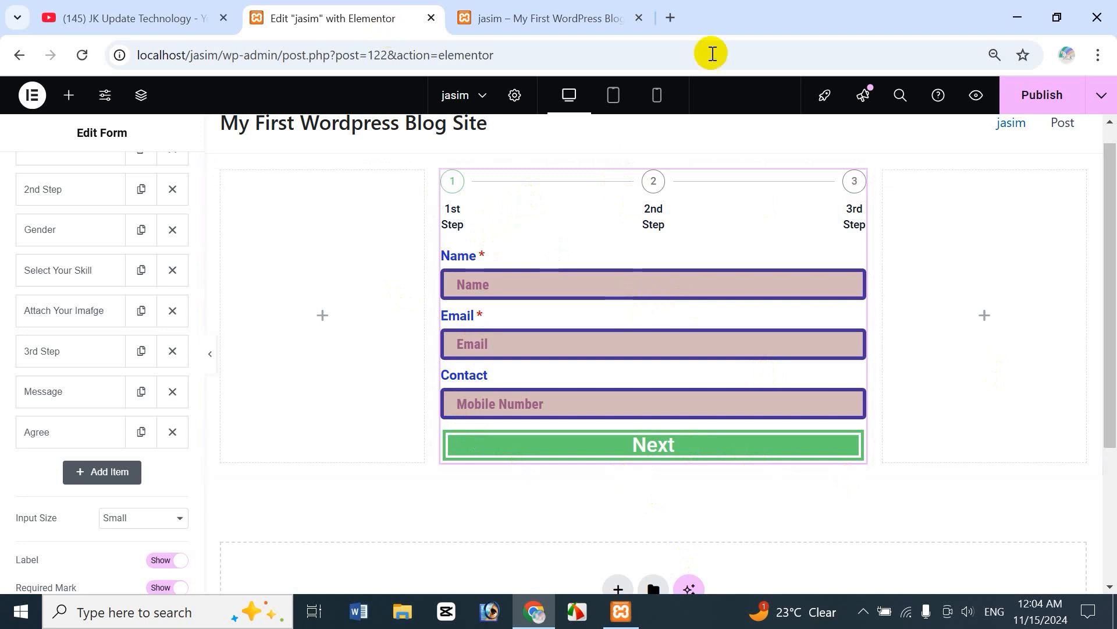
Publish the multi-step form changes and reload the live jasim page
left_click(1041, 96)
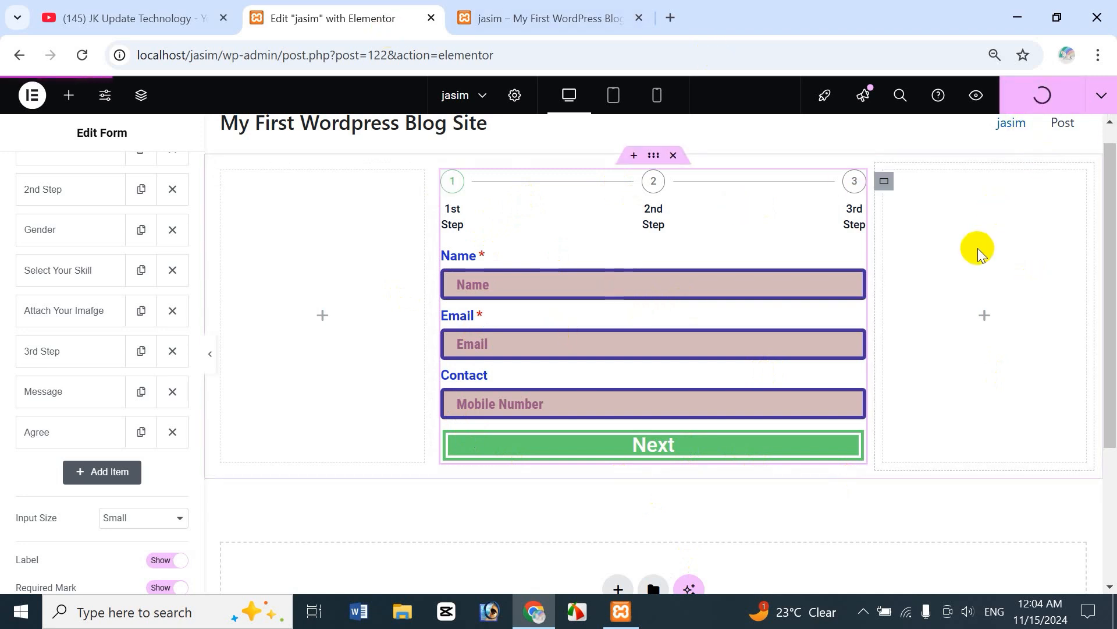
left_click(558, 18)
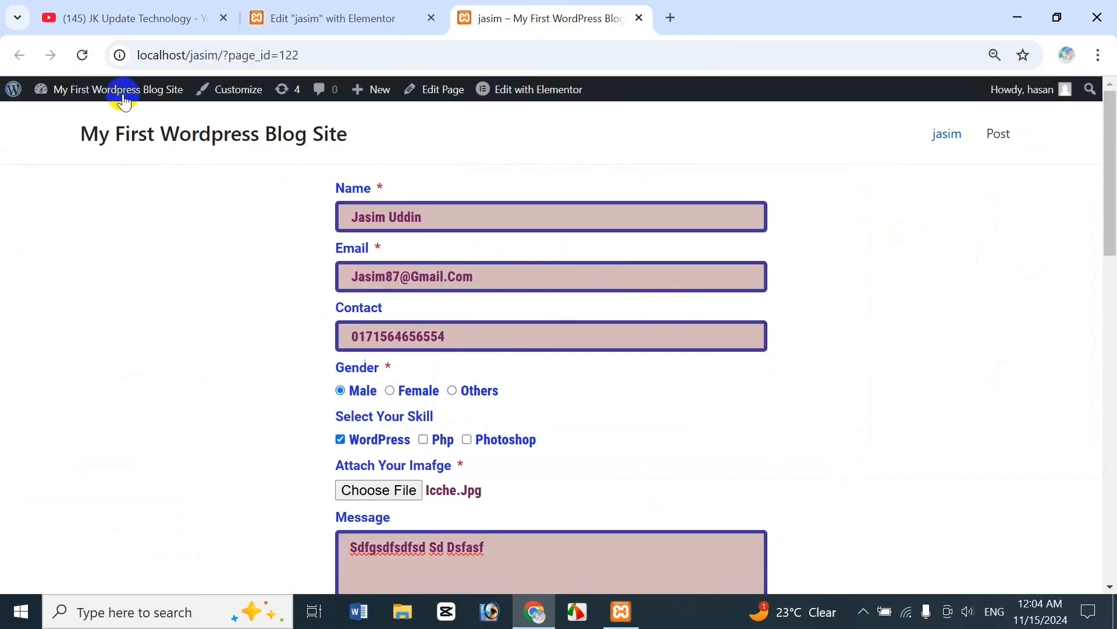
left_click(81, 53)
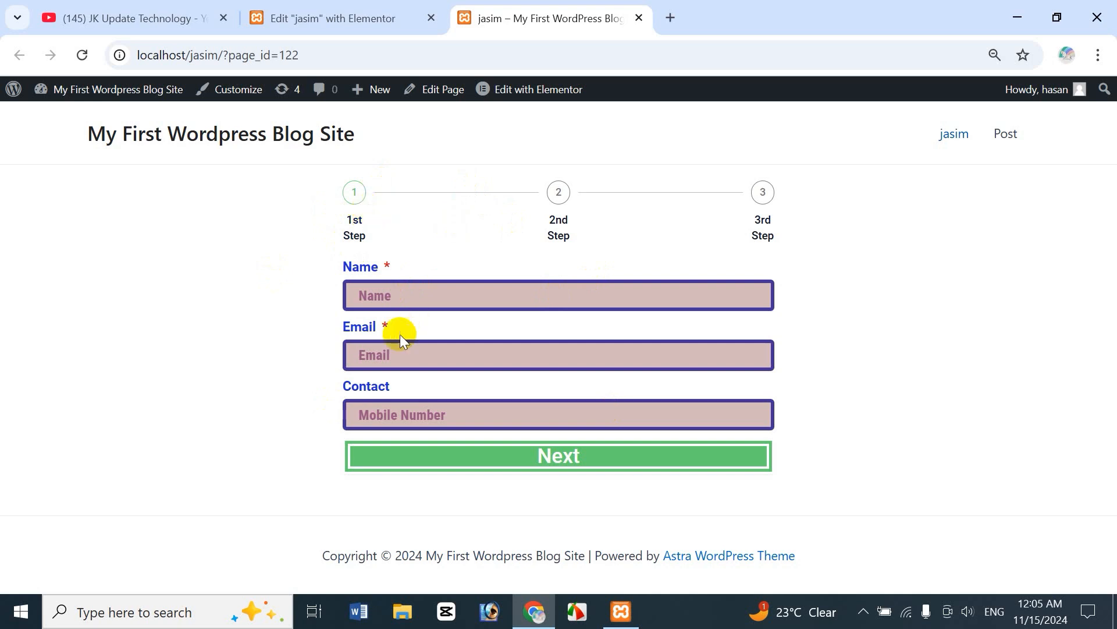
Fill in the name, email and contact number from the saved suggestions and advance to the form's second step
left_click(388, 295)
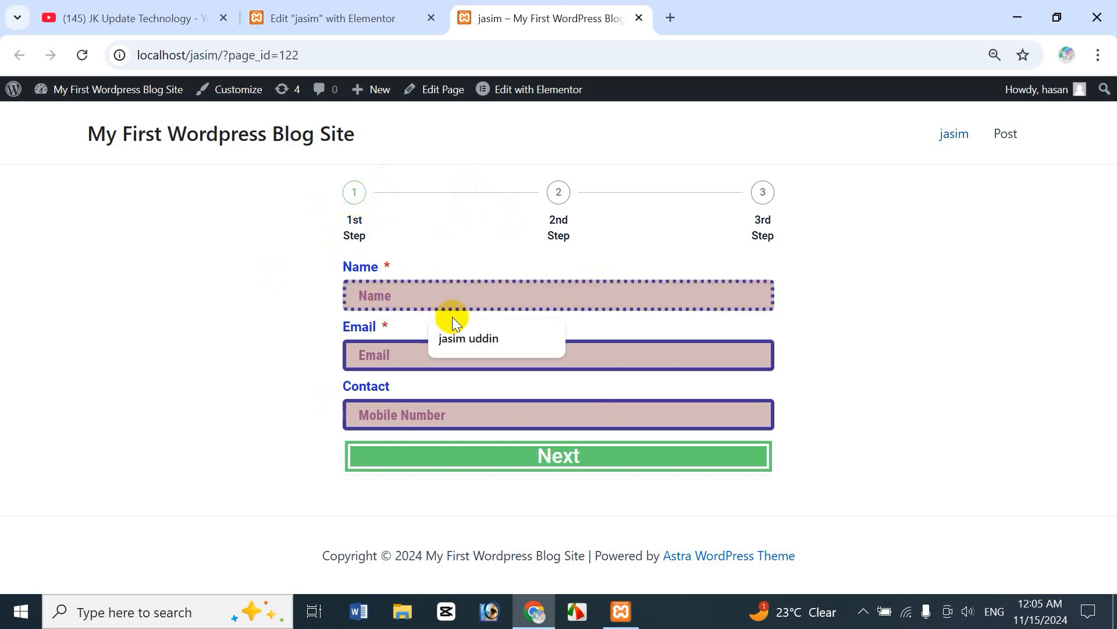
left_click(451, 340)
left_click(404, 364)
left_click(446, 402)
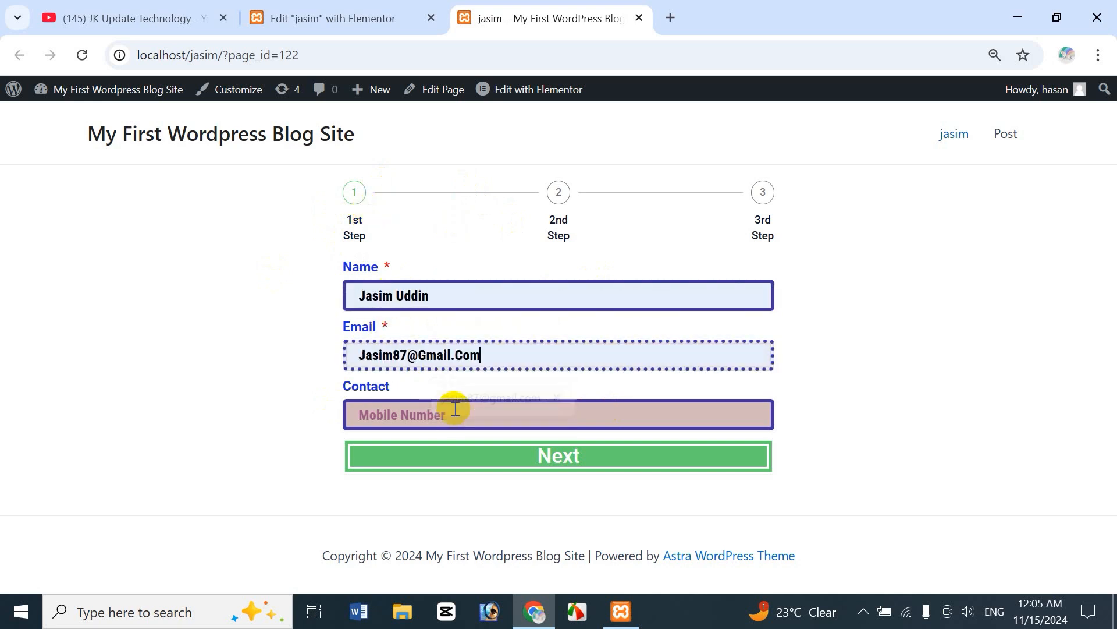
left_click(455, 411)
left_click(481, 454)
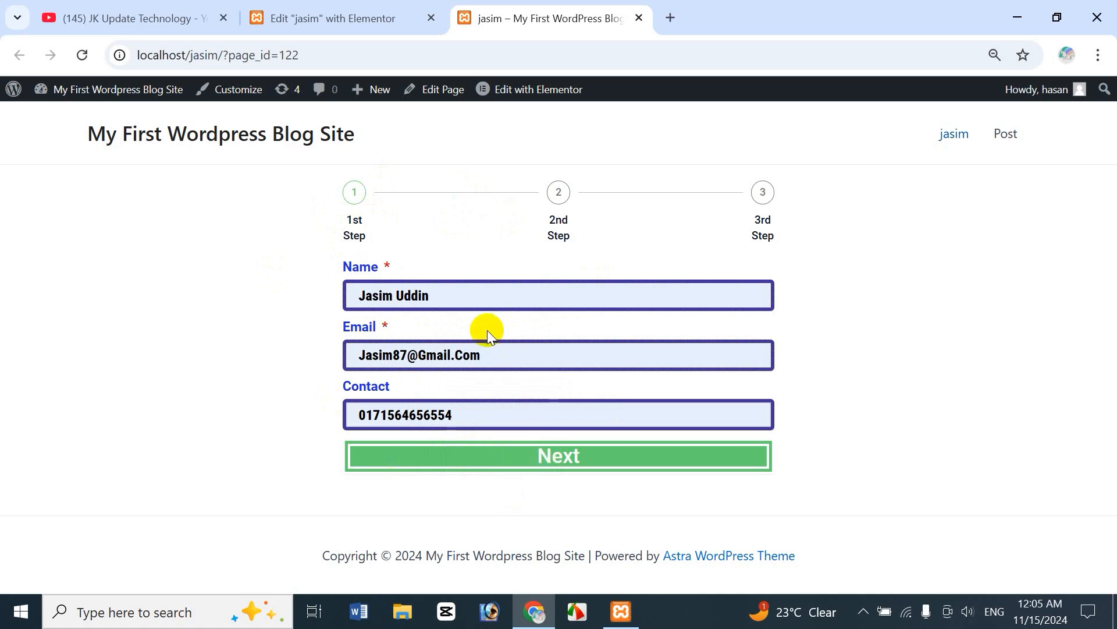
left_click(554, 457)
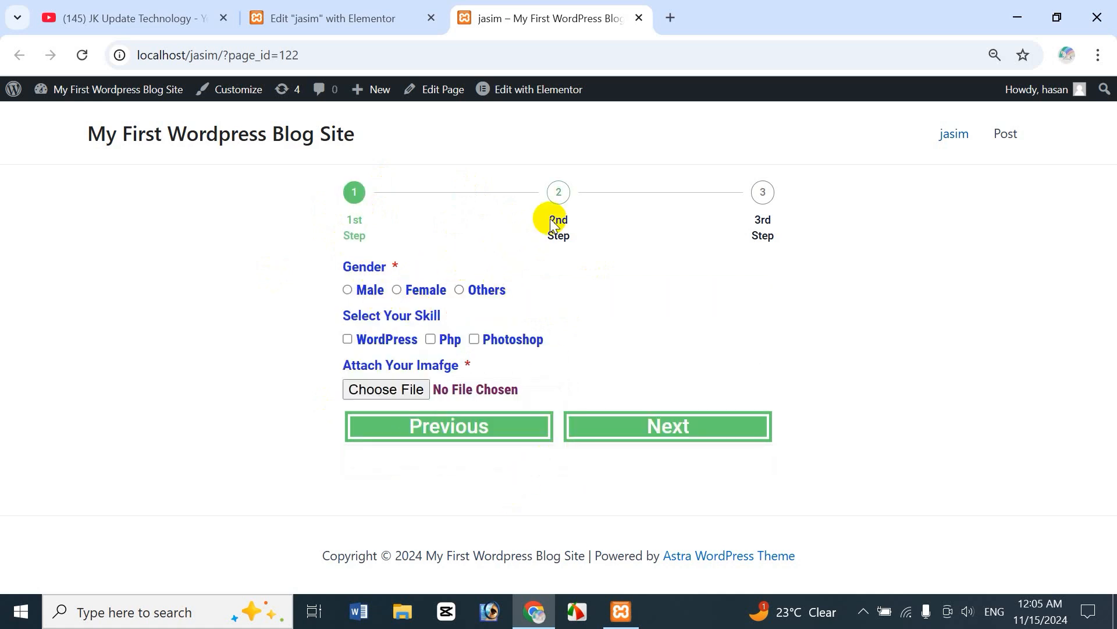
Select Male as gender and WordPress as skill, attach the image hhh.Jpg, and advance to the third step
left_click(348, 290)
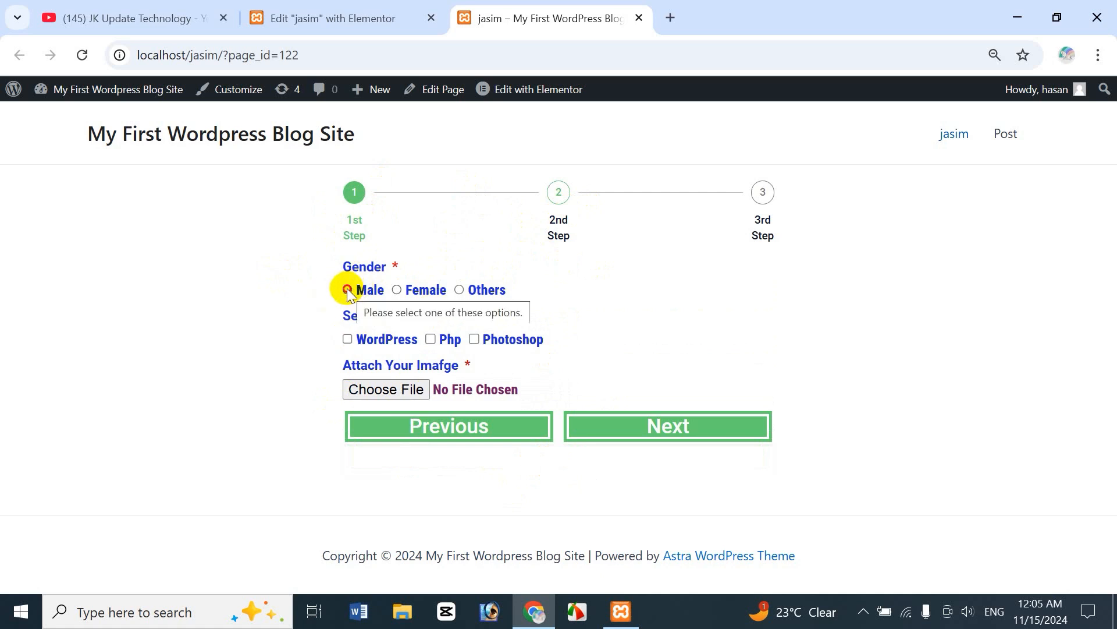
left_click(346, 339)
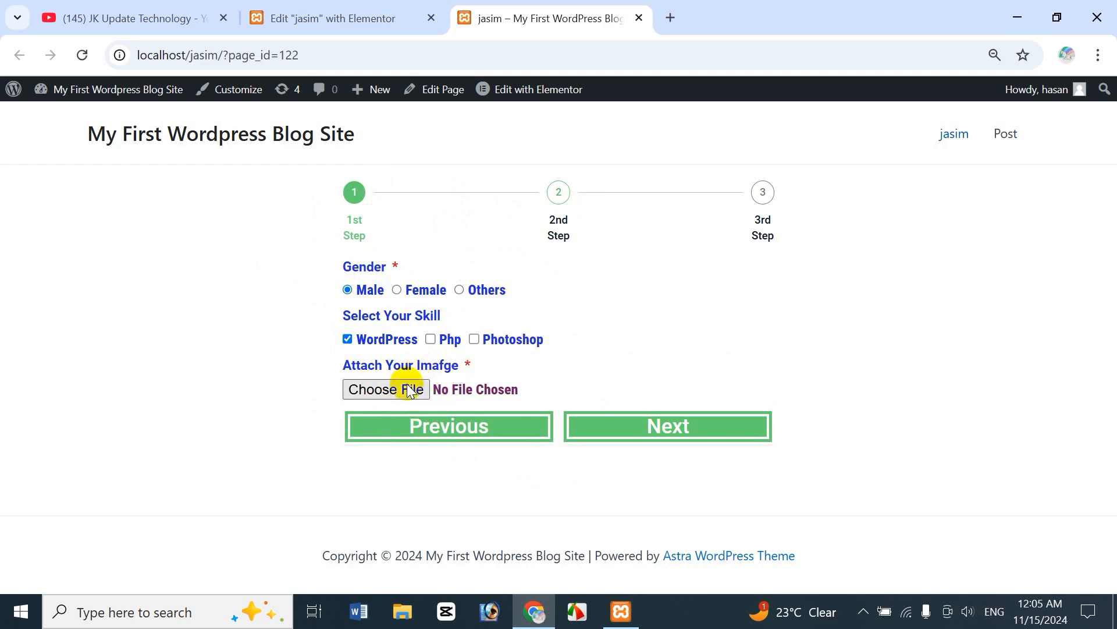
left_click(403, 387)
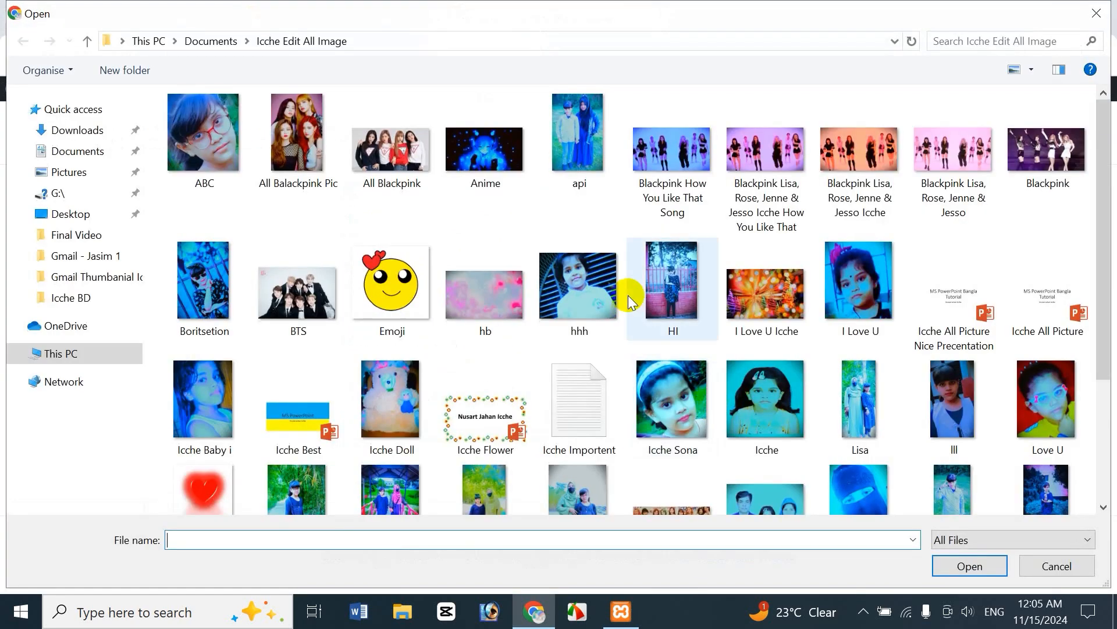
key("Escape")
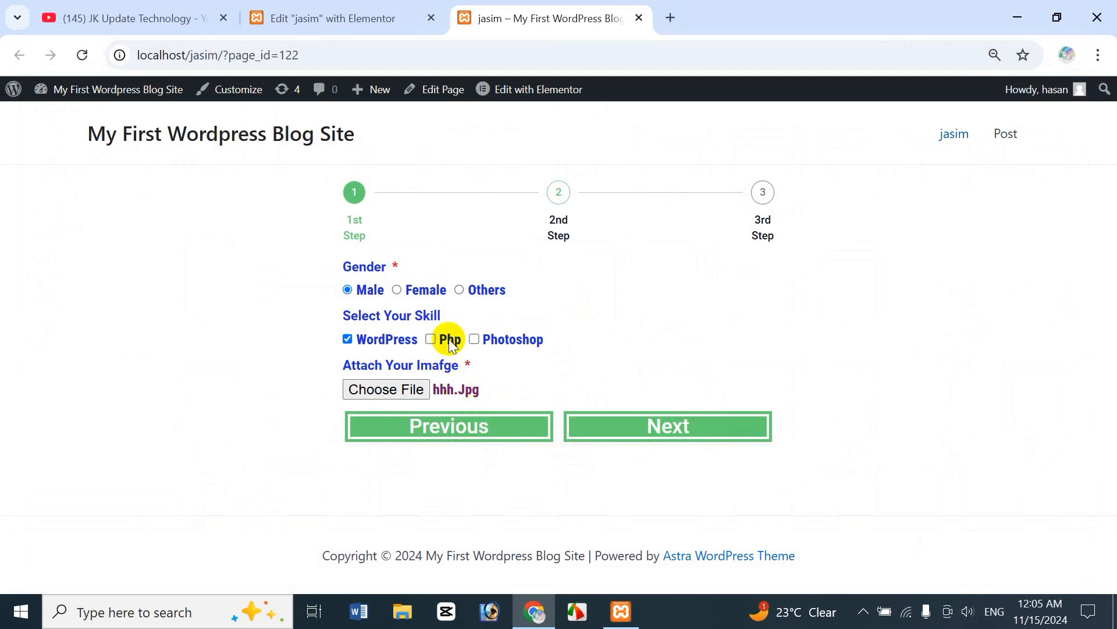
left_click(632, 426)
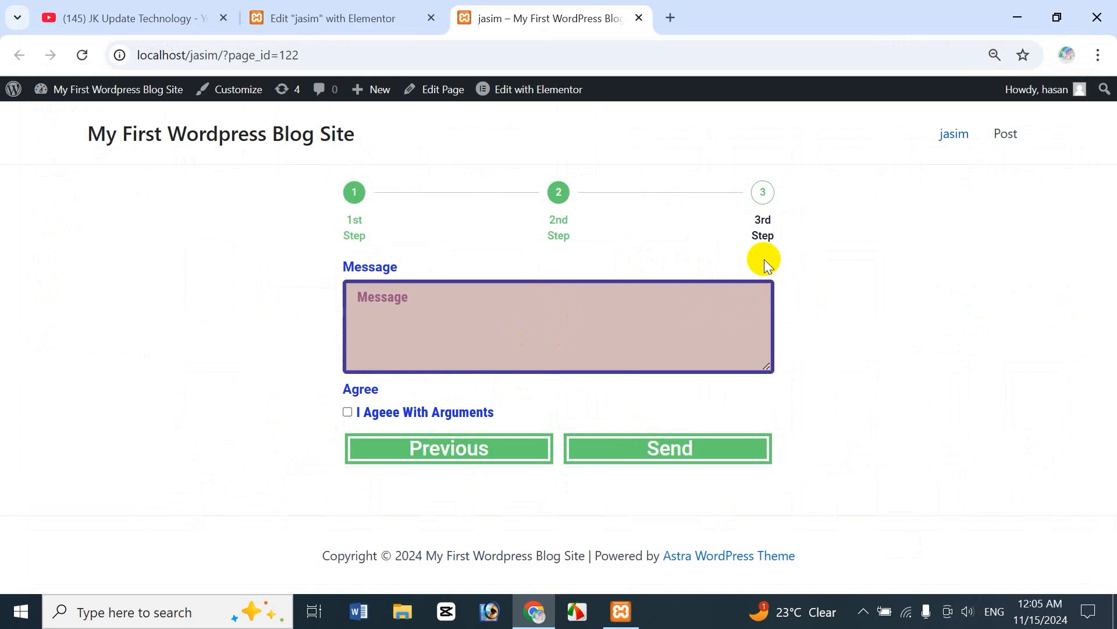
Enter "Fdgddfsd" as the message, accept the agreement, and go back through the form to its first step
type("Fdgddfsd")
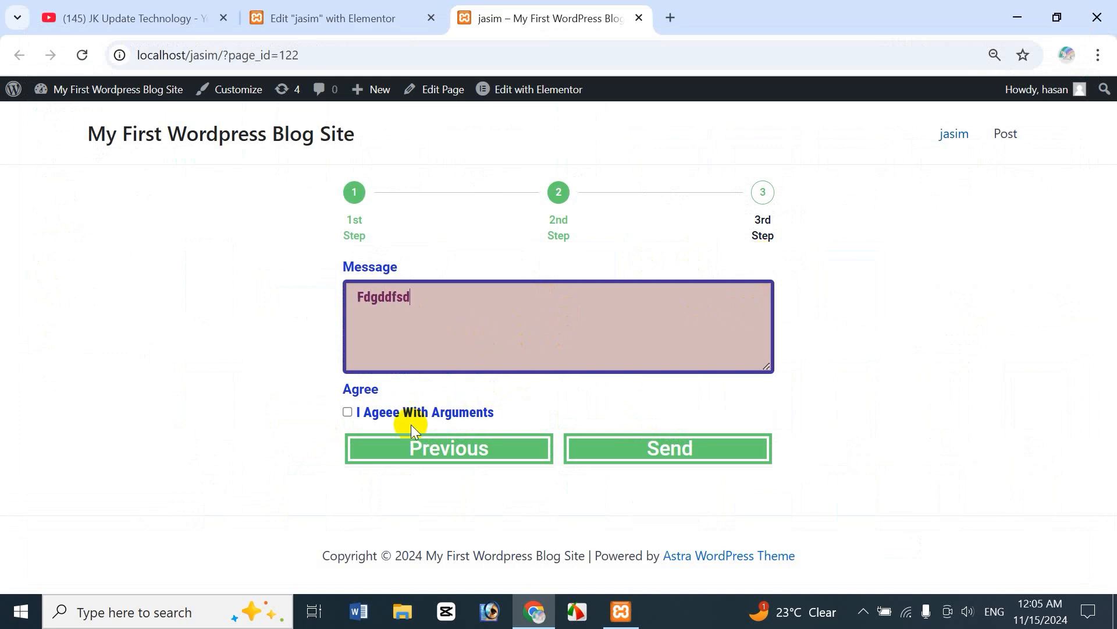
left_click(347, 412)
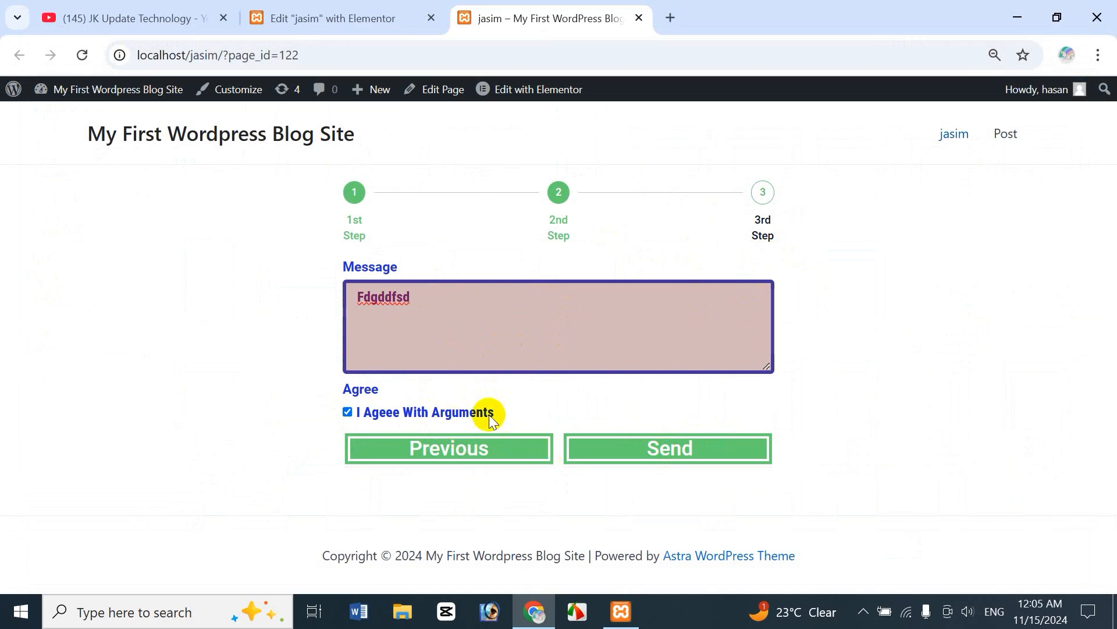
left_click(468, 450)
left_click(470, 435)
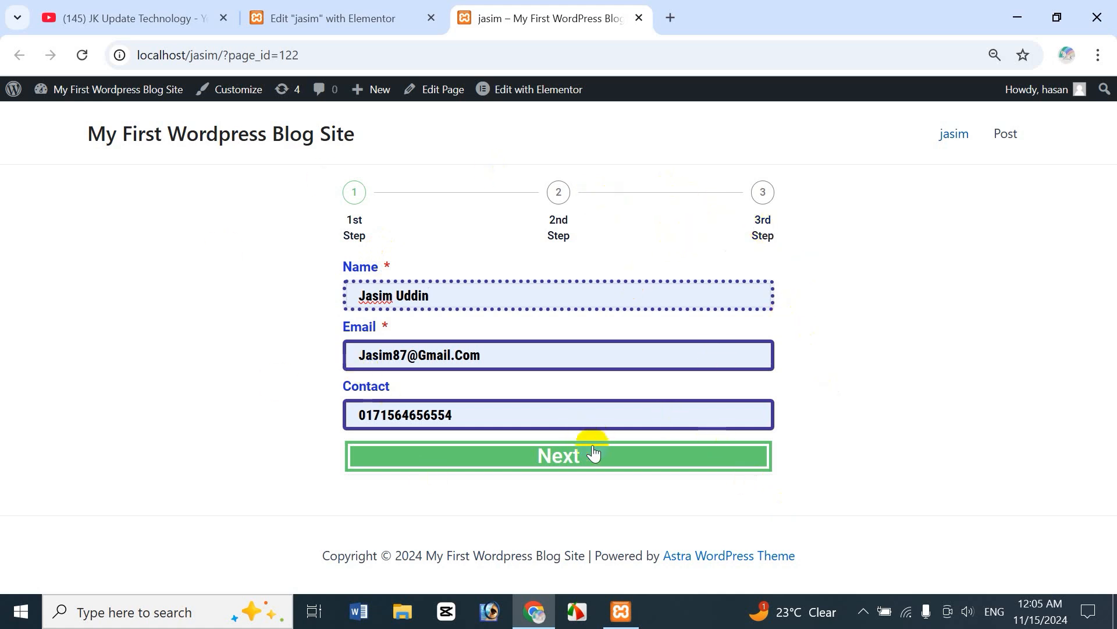
Move to the live form's second step and back to the first, and return to the Elementor editor
left_click(569, 457)
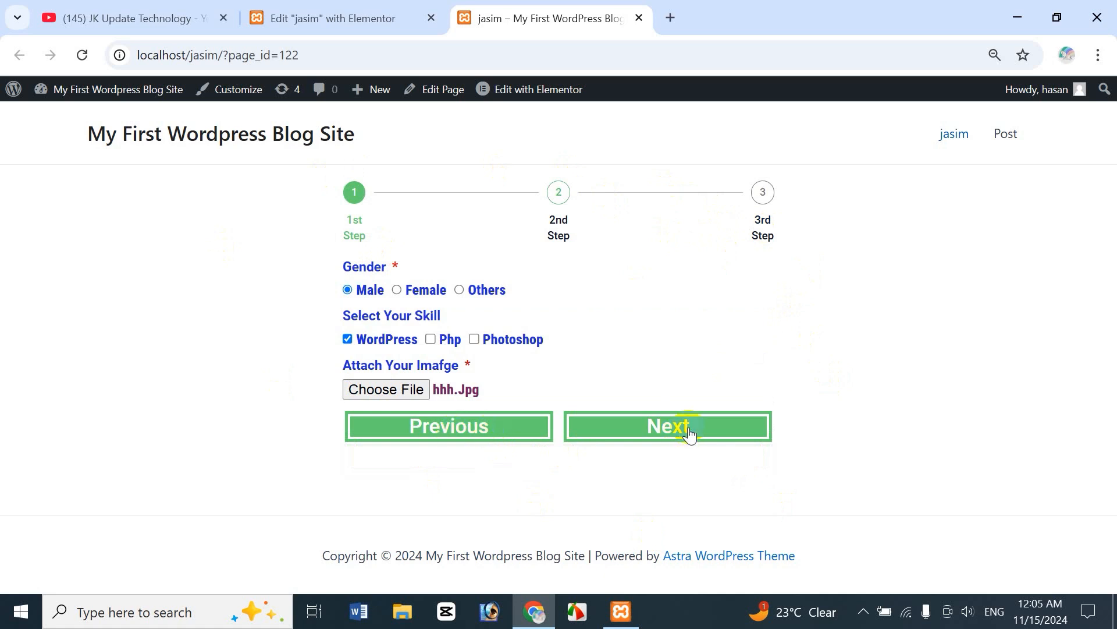
left_click(455, 445)
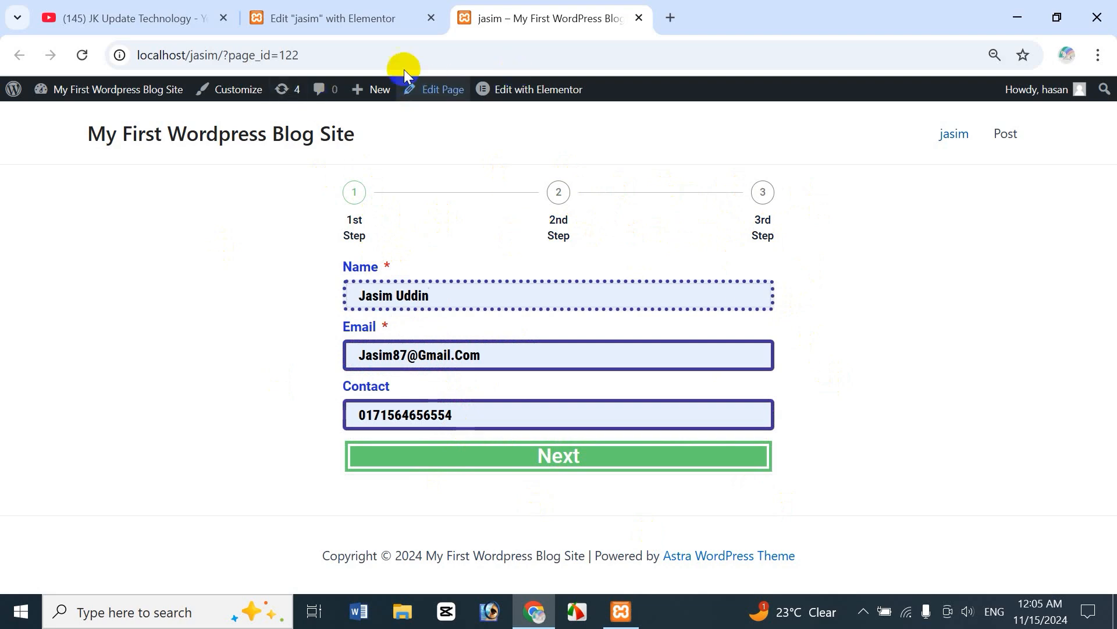
left_click(334, 24)
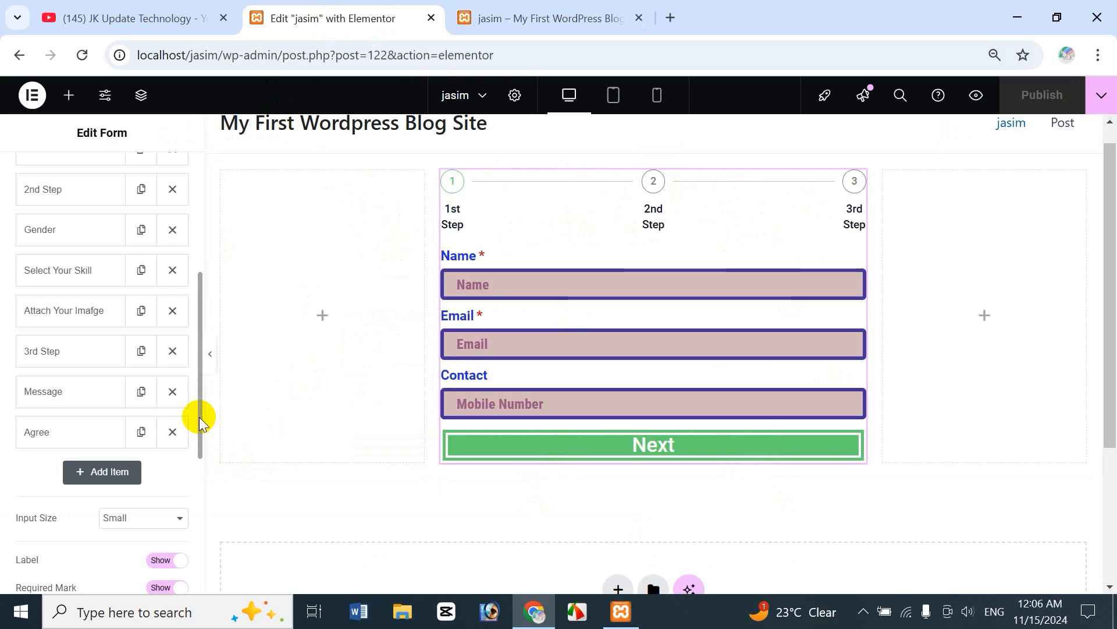
Open the Steps section of the form's style settings
left_click_drag(199, 419, 224, 297)
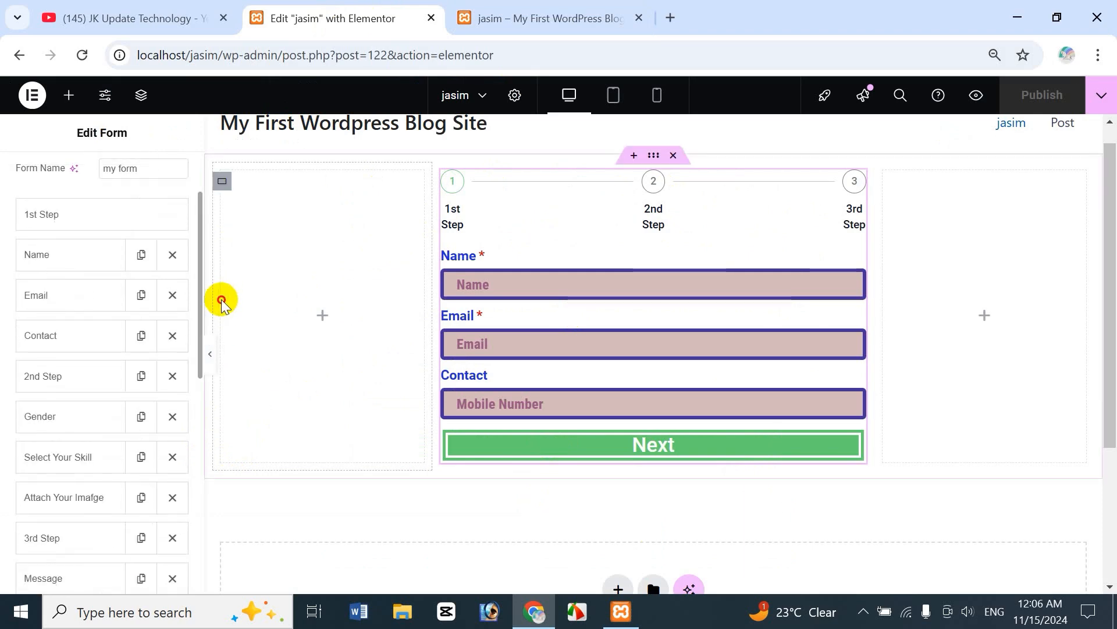
scroll(197, 225, "up", 2)
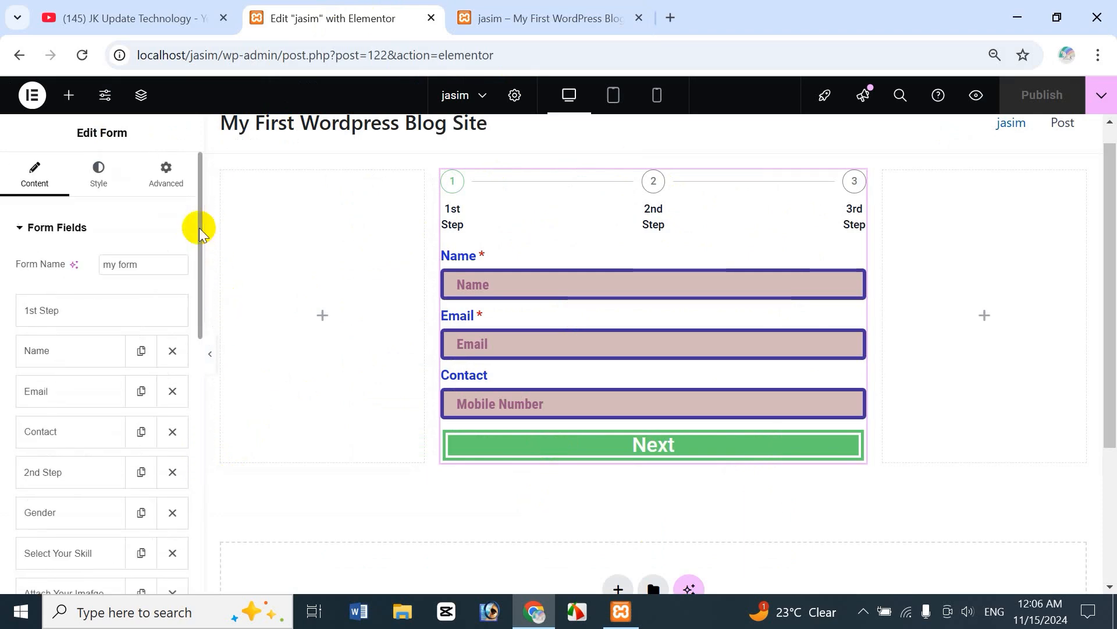
left_click(112, 187)
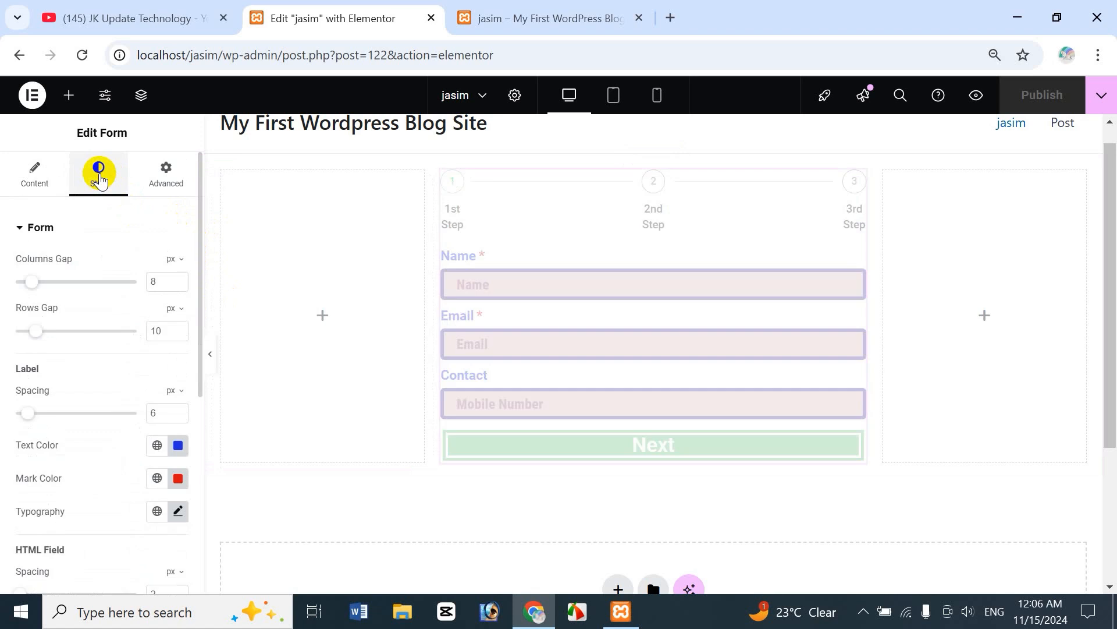
left_click(19, 228)
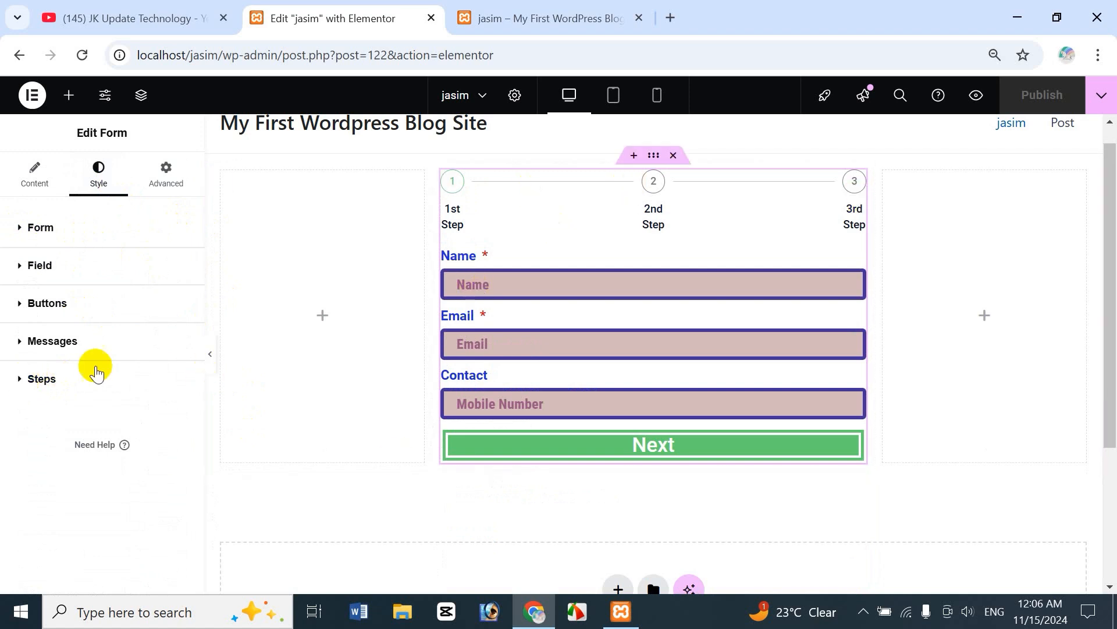
left_click(21, 385)
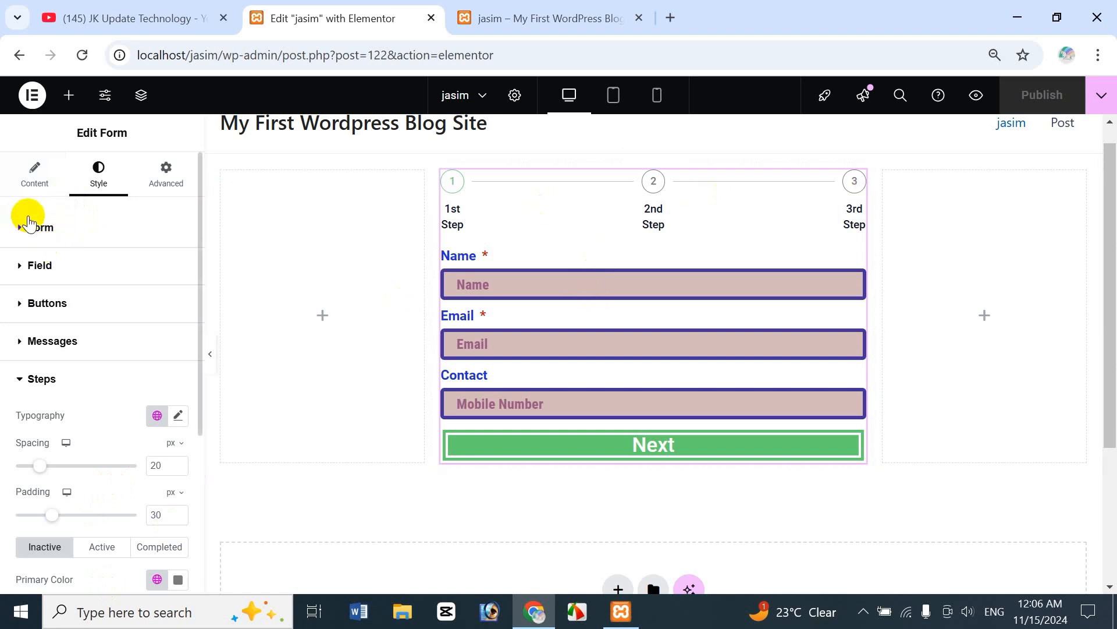
Open Steps Settings in the form's content options
left_click(41, 189)
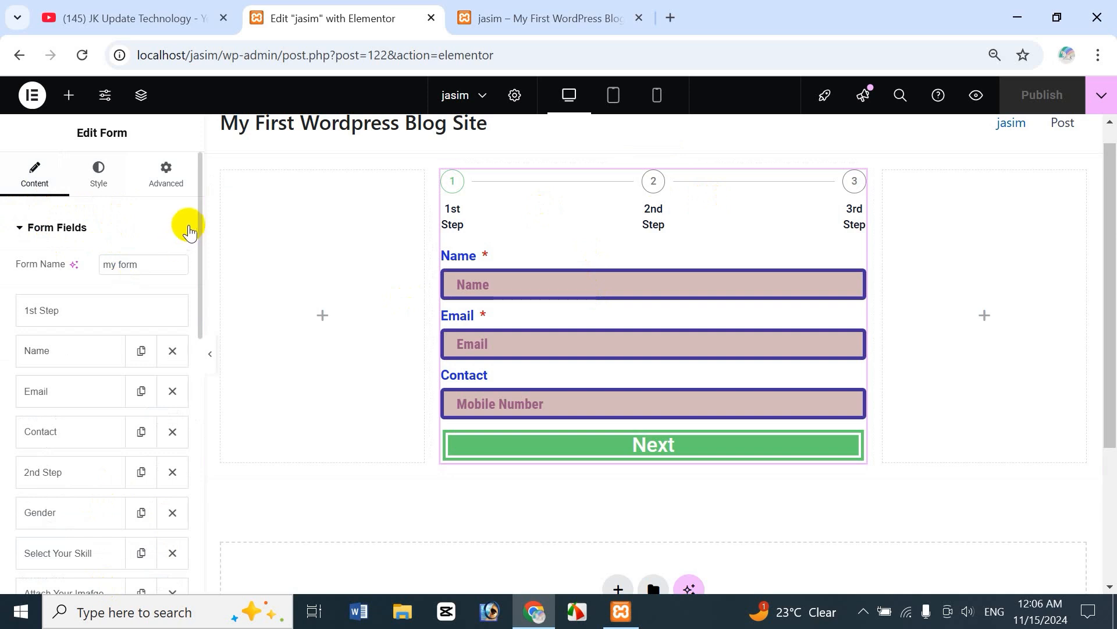
scroll(198, 215, "down", 2)
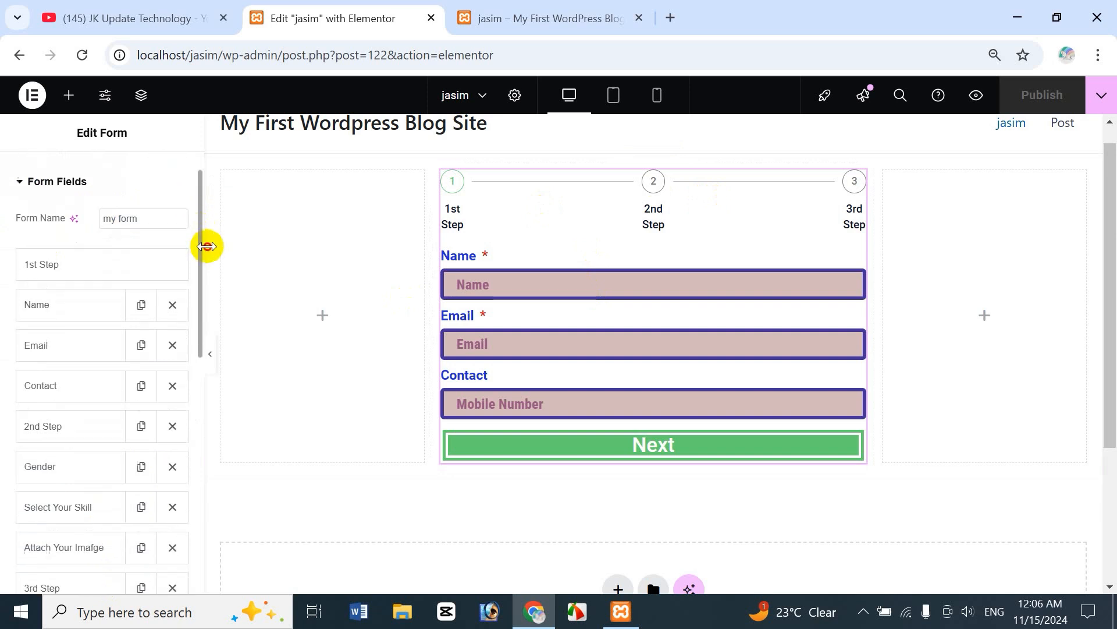
scroll(200, 302, "down", 3)
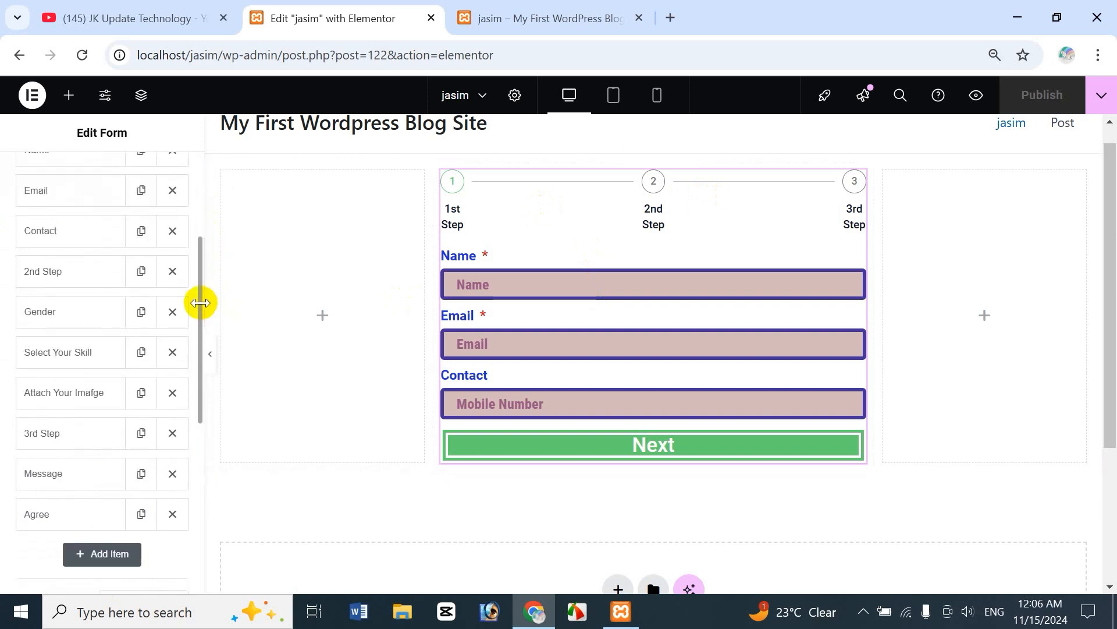
scroll(200, 302, "down", 6)
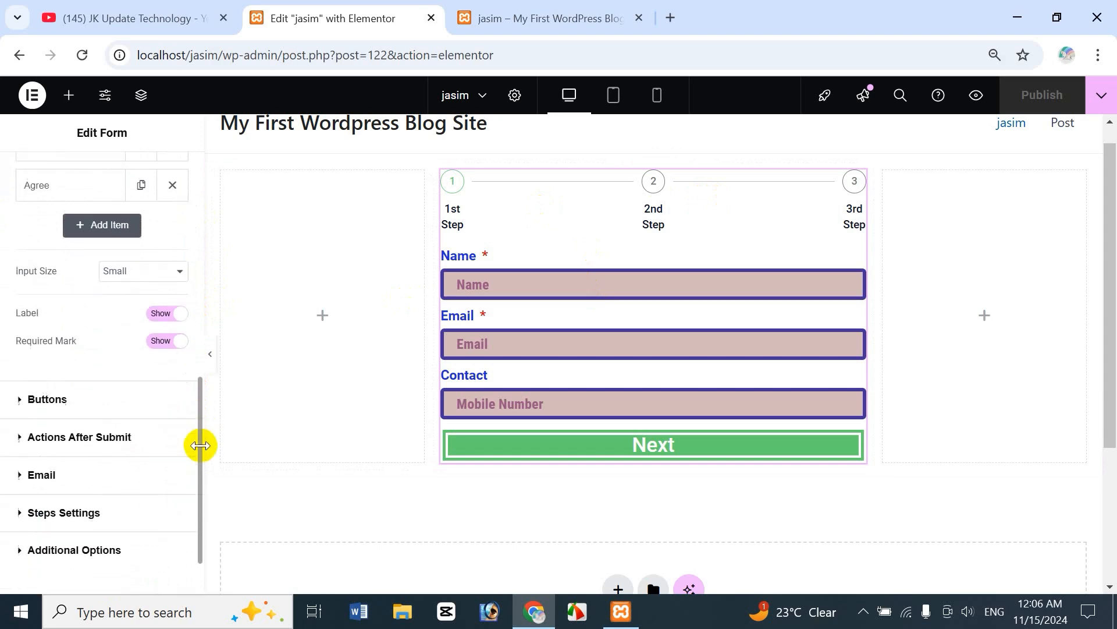
scroll(200, 448, "down", 2)
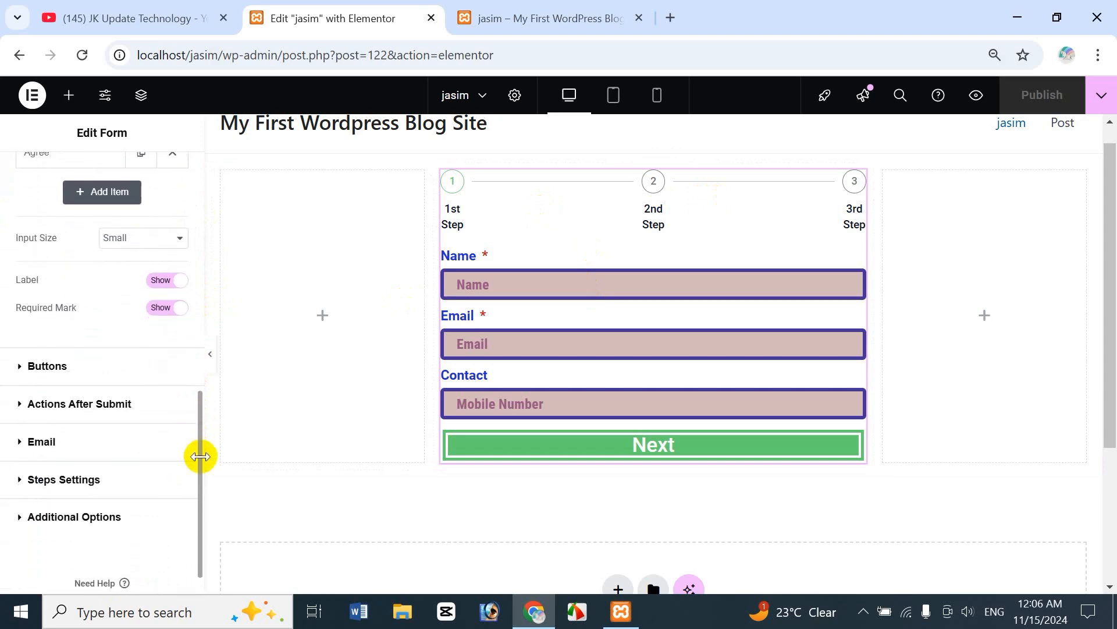
left_click(88, 465)
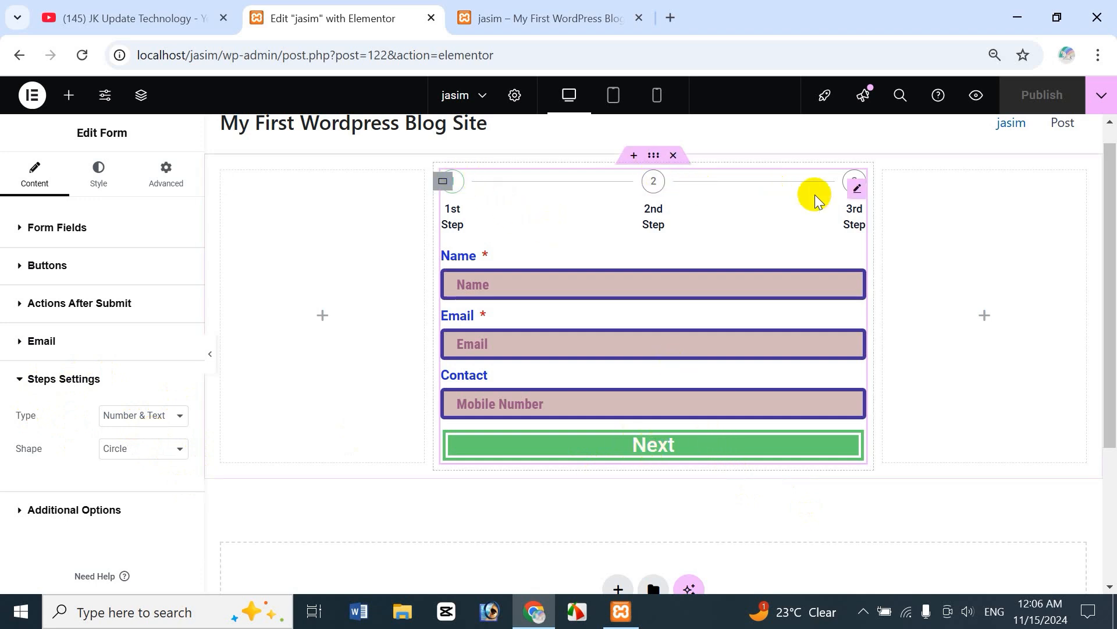
Try the Progress Bar, Icon & Text and Number types for the step indicator, ending on Icon & Text
left_click(142, 416)
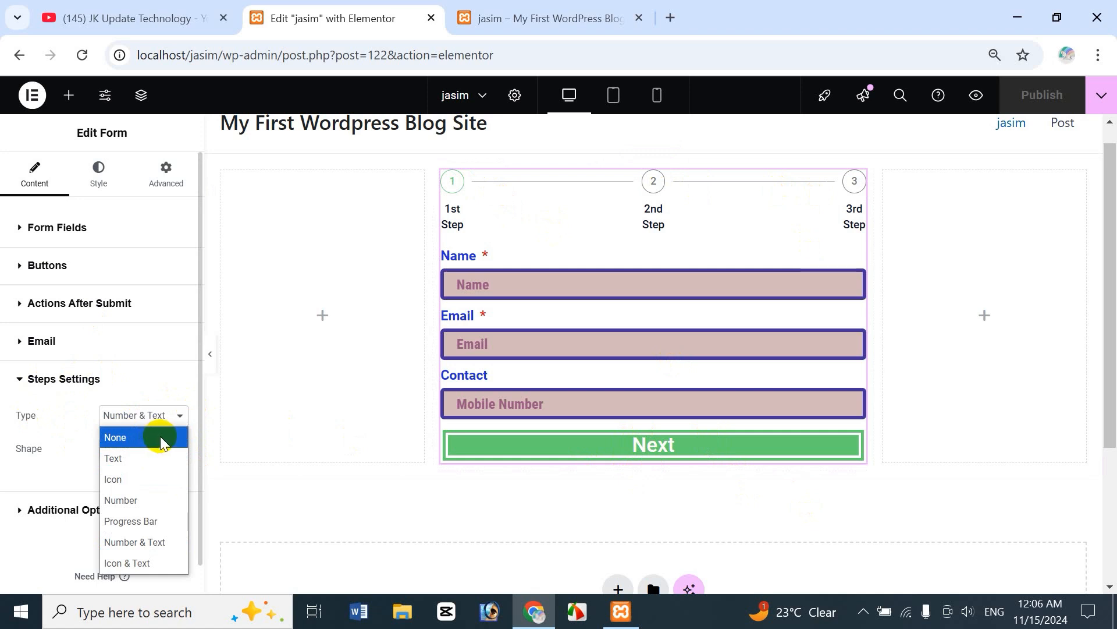
left_click(154, 522)
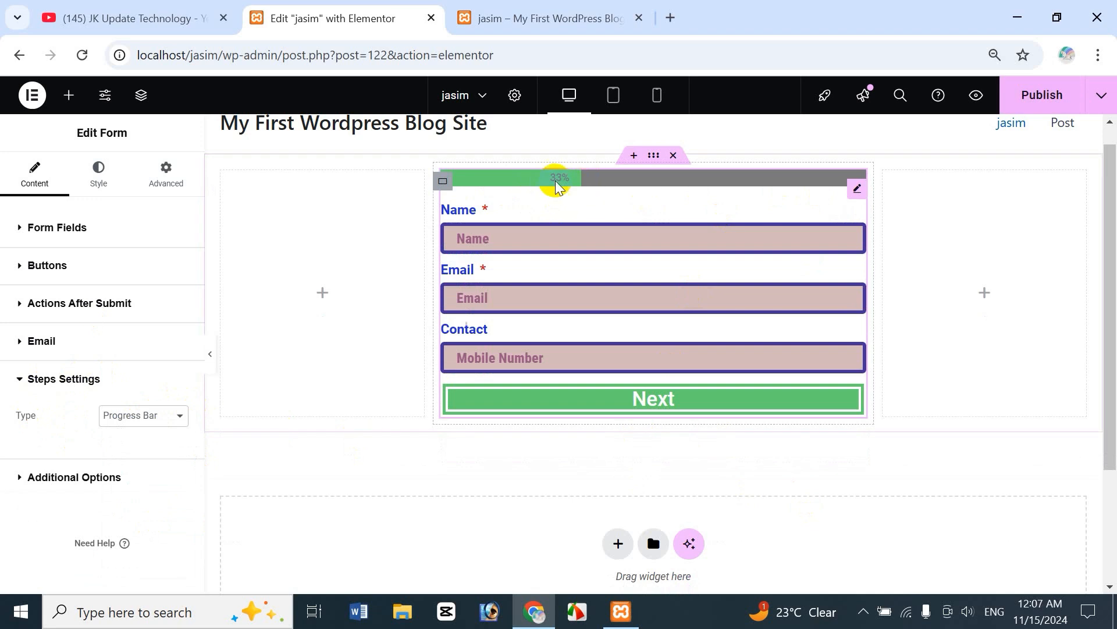
left_click(170, 414)
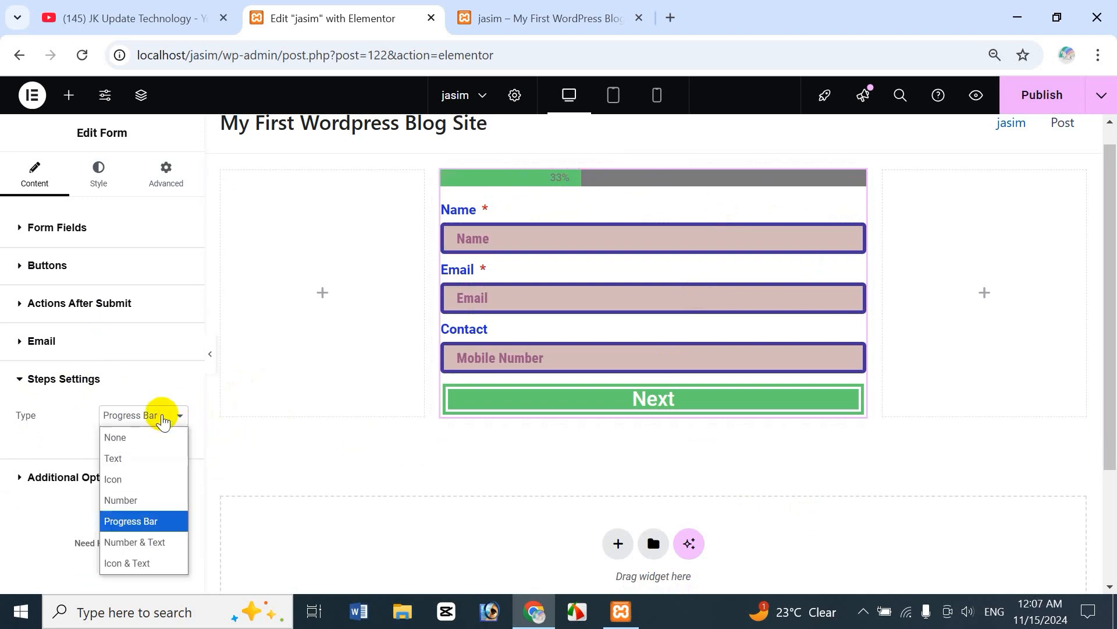
left_click(155, 563)
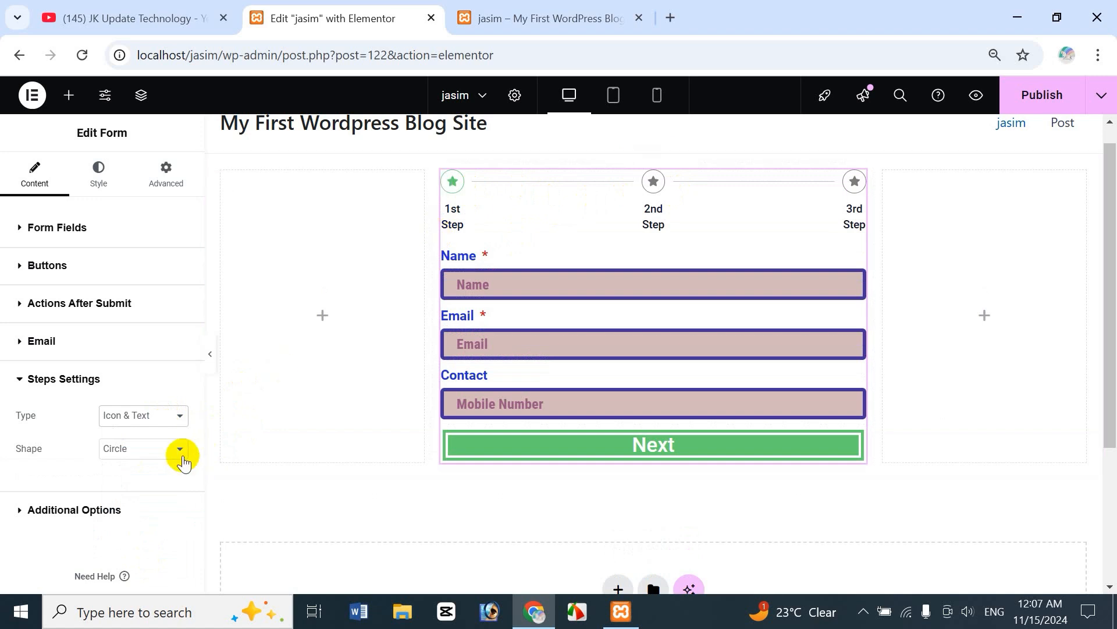
left_click(161, 417)
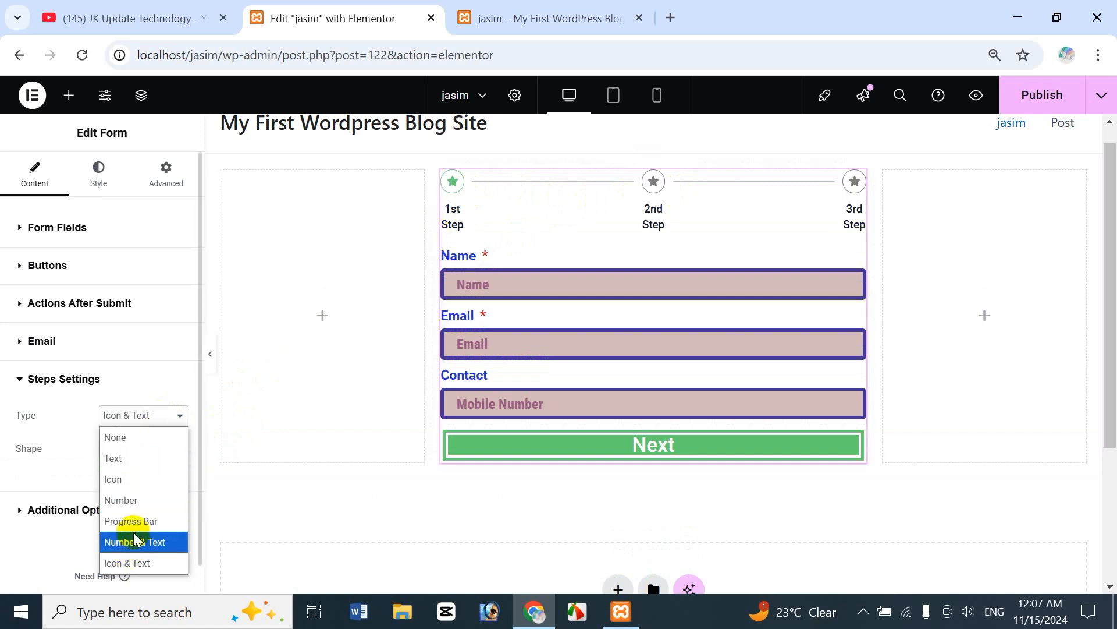
left_click(125, 500)
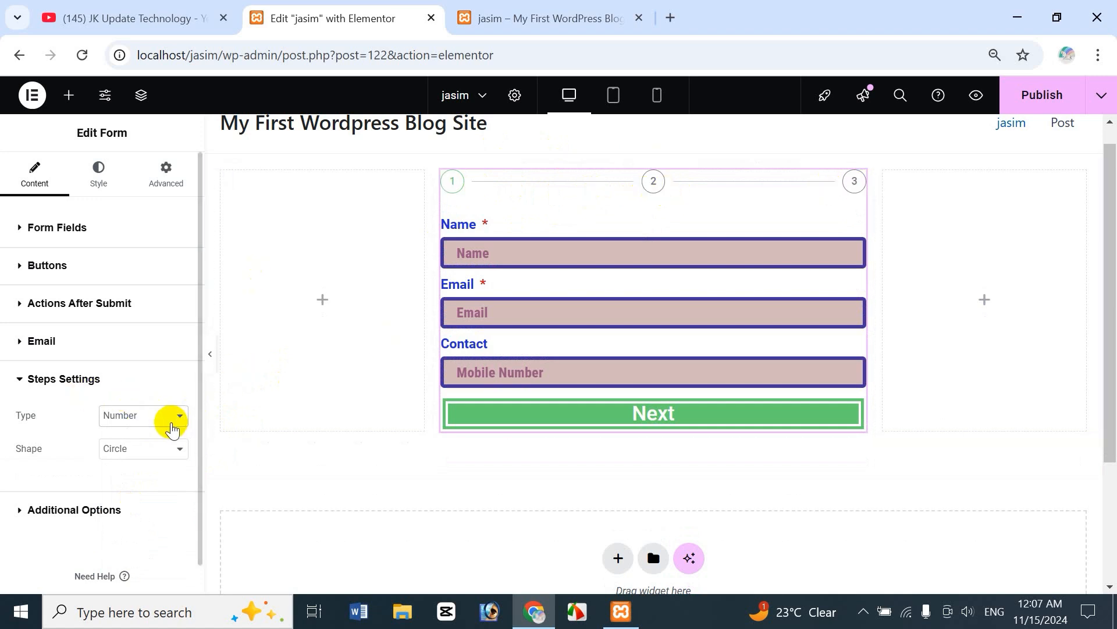
left_click(142, 417)
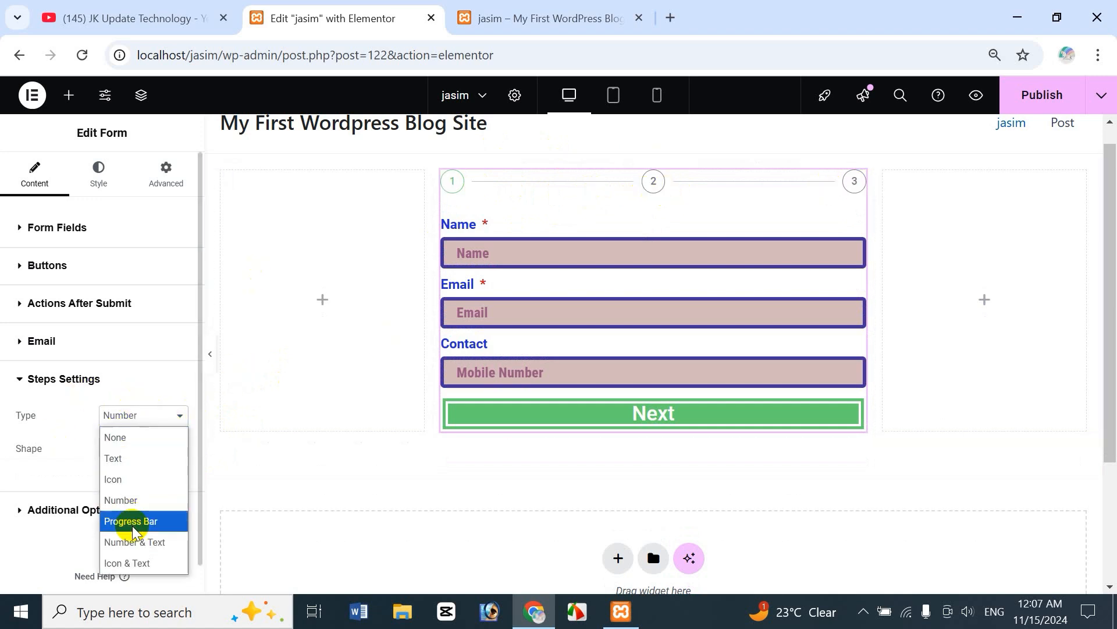
left_click(145, 562)
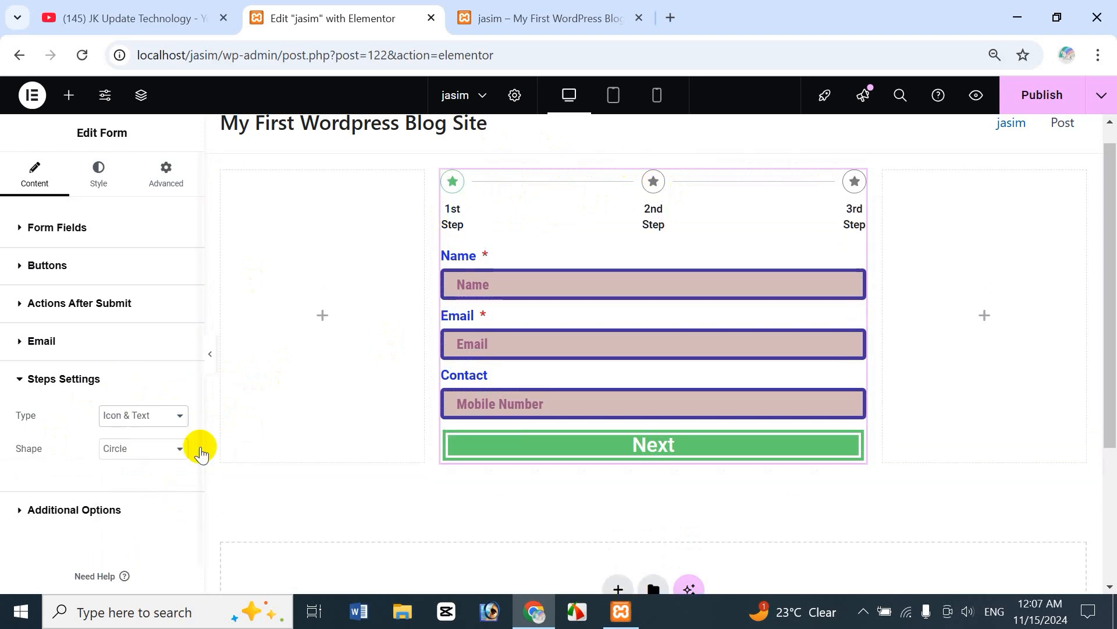
Try the Square and Rounded shapes for the step indicator
left_click(136, 452)
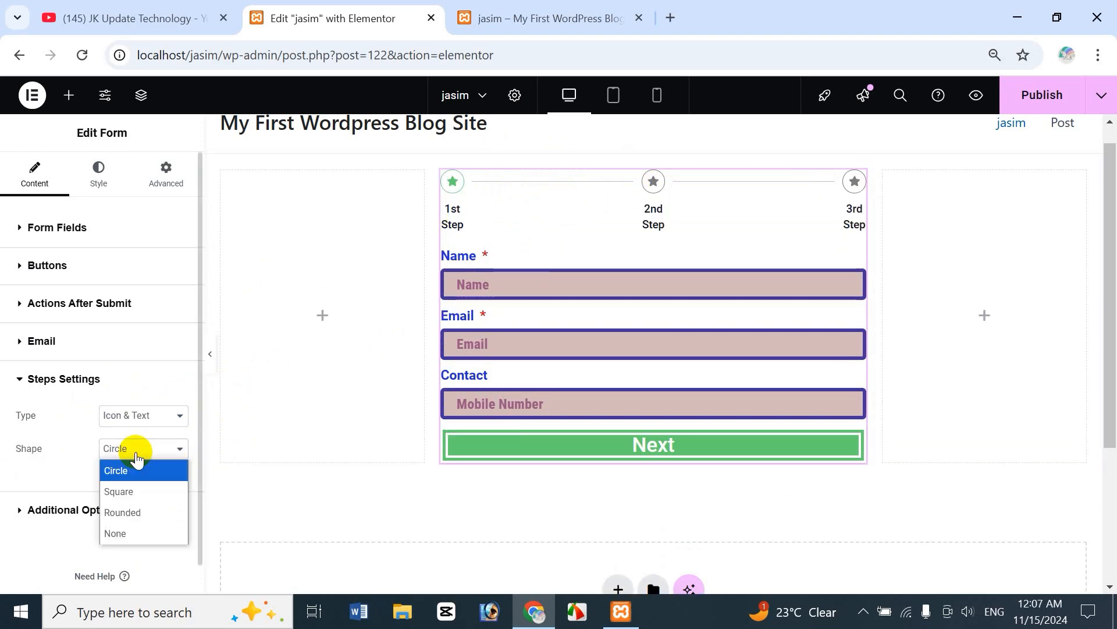
left_click(131, 493)
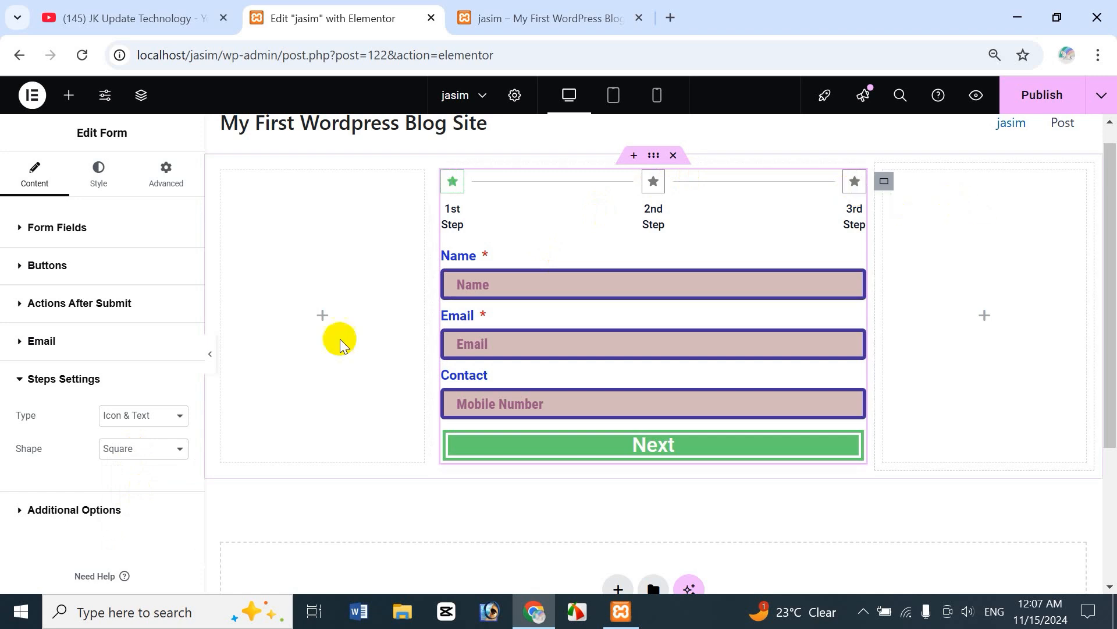
left_click(128, 462)
left_click(145, 514)
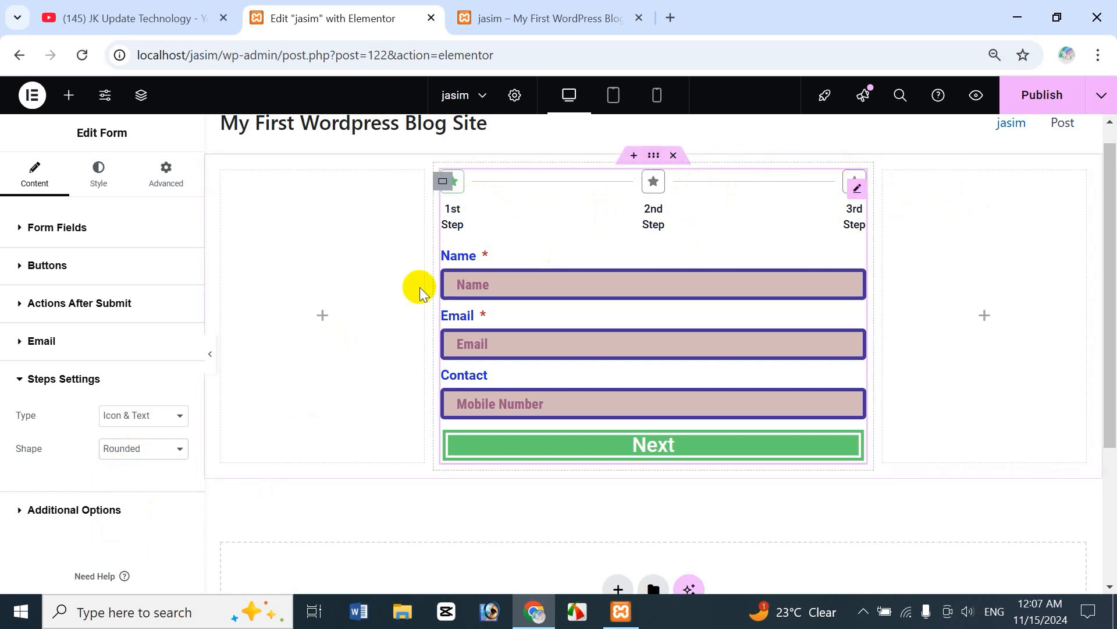
Set the step indicator's type to Number & Text, try the Square shape, and set the shape to Circle
left_click(144, 417)
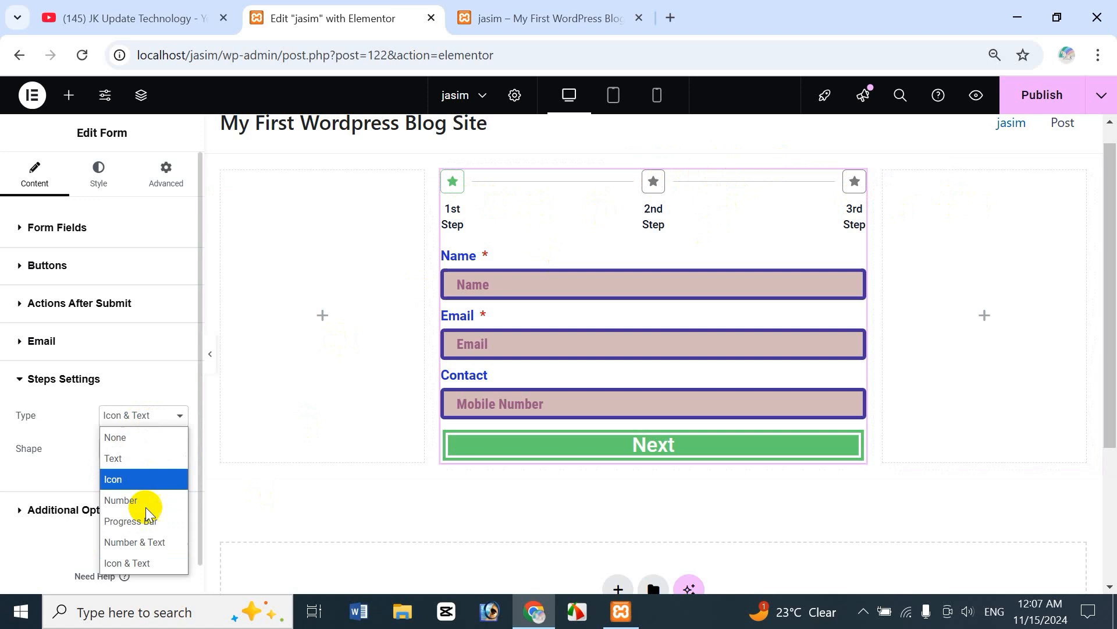
left_click(141, 543)
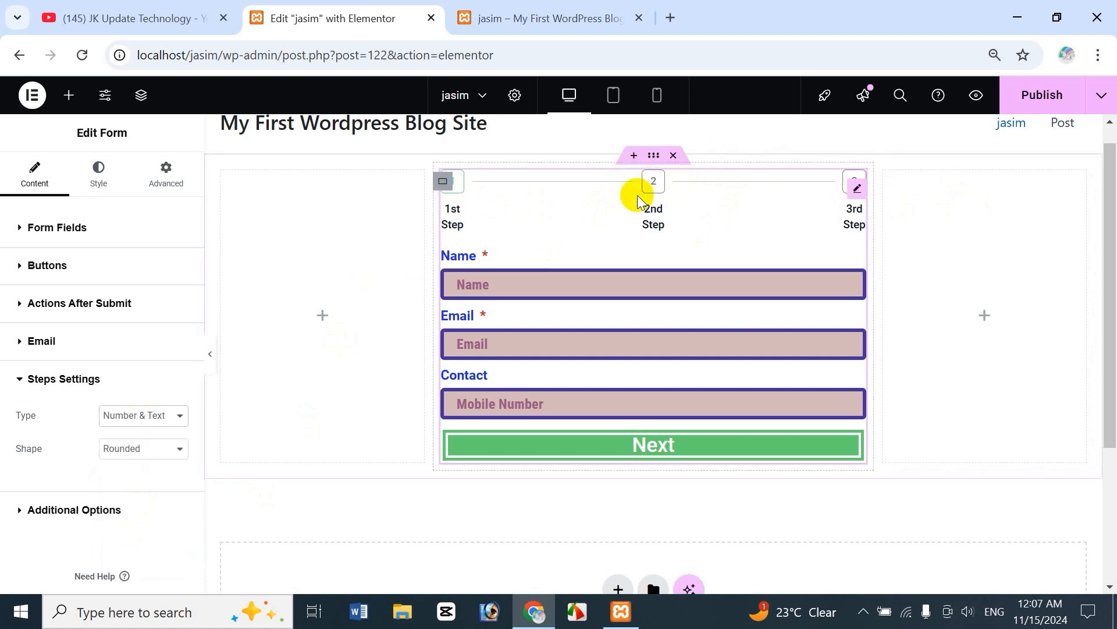
left_click(143, 455)
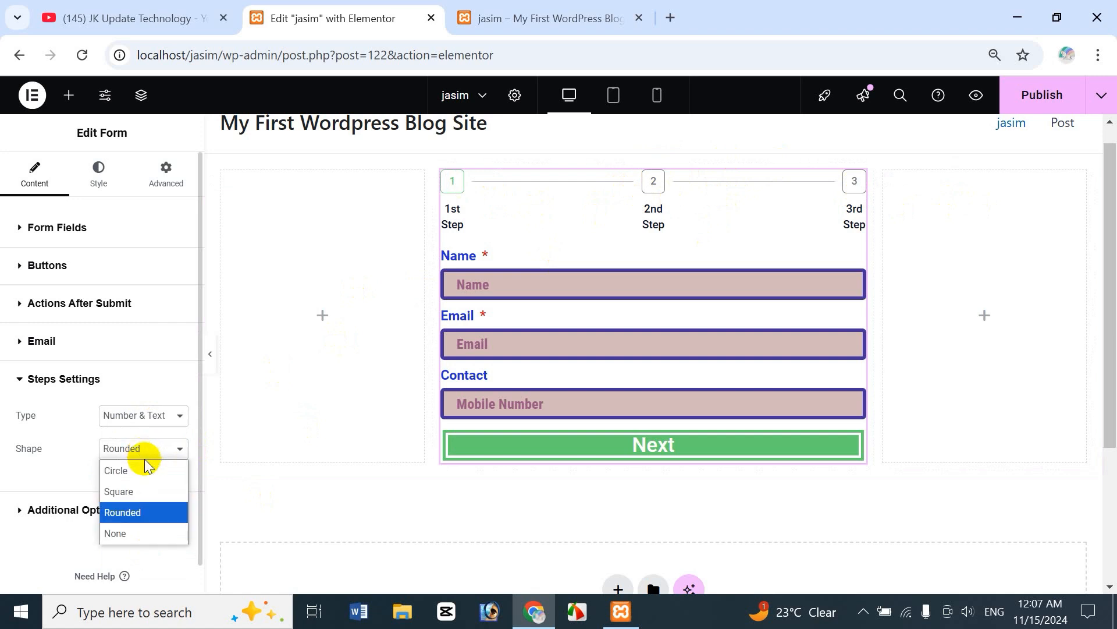
left_click(138, 495)
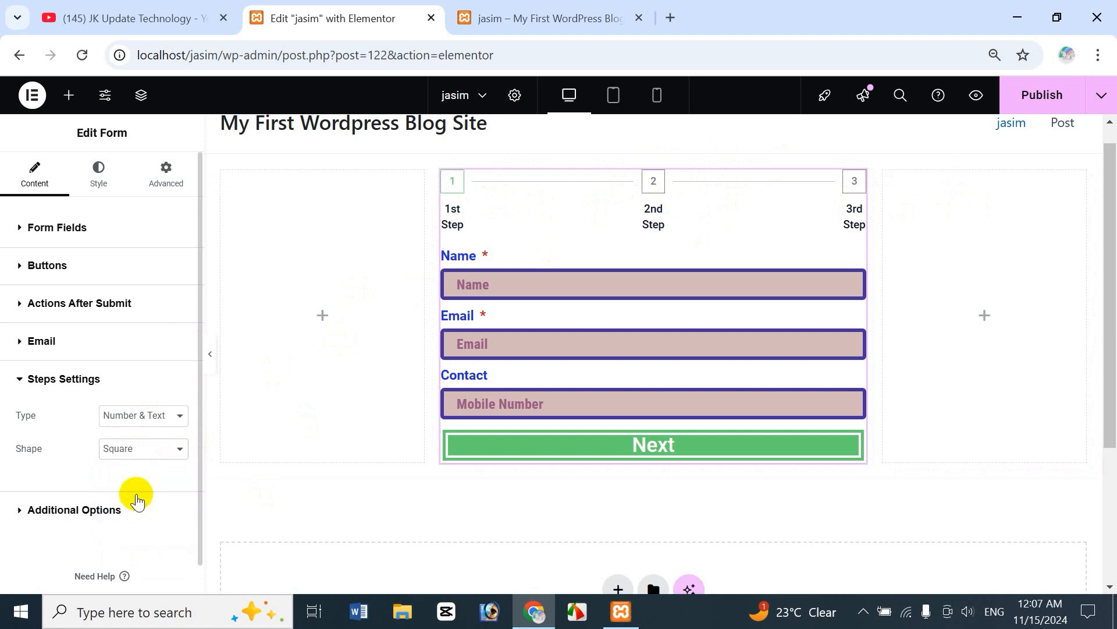
left_click(138, 448)
left_click(141, 472)
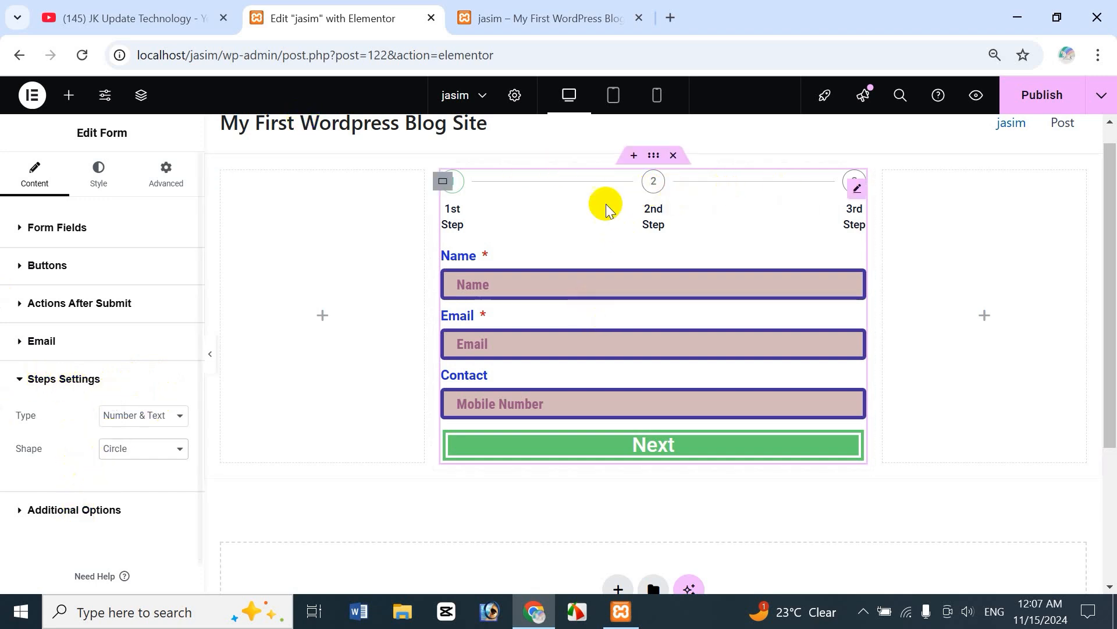
Set the form's Steps style typography to the Roboto Condensed family at 13 px
left_click(109, 173)
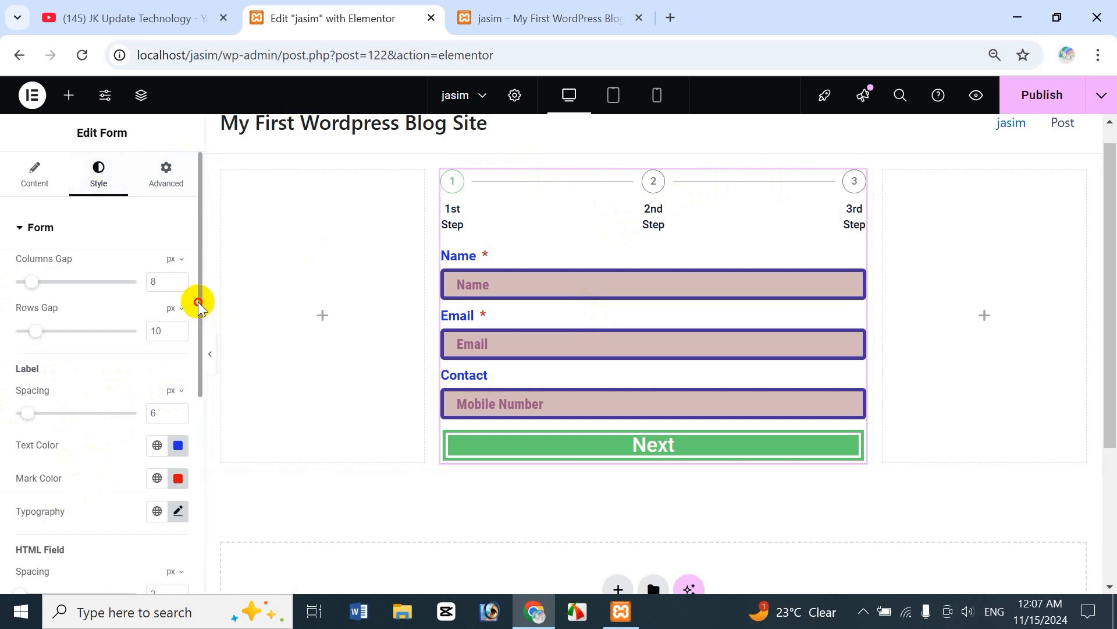
left_click_drag(194, 299, 195, 526)
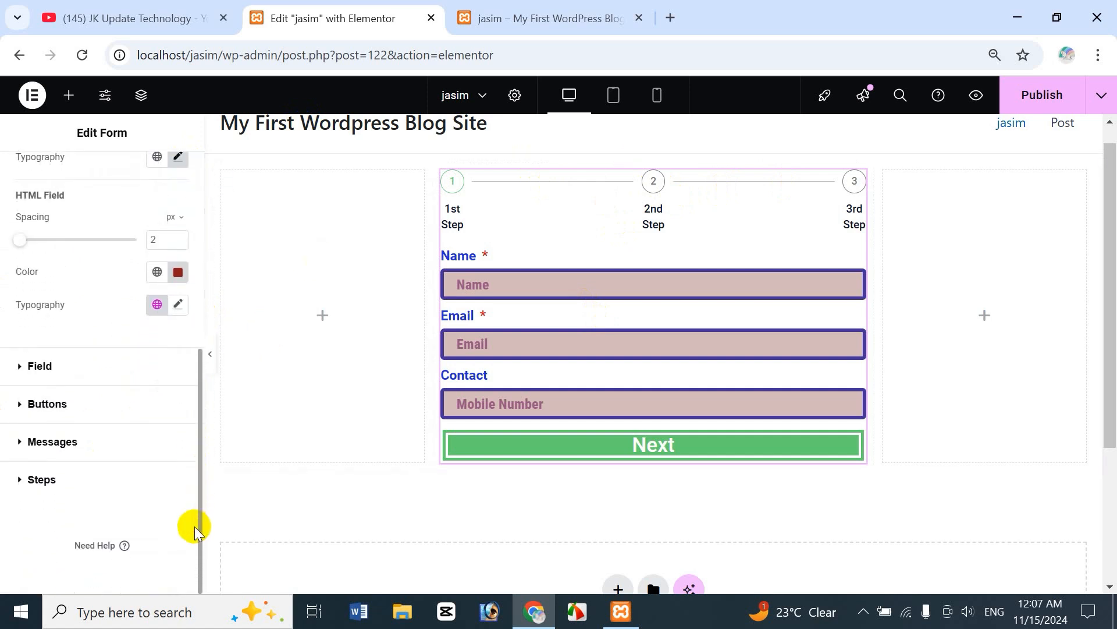
left_click(26, 480)
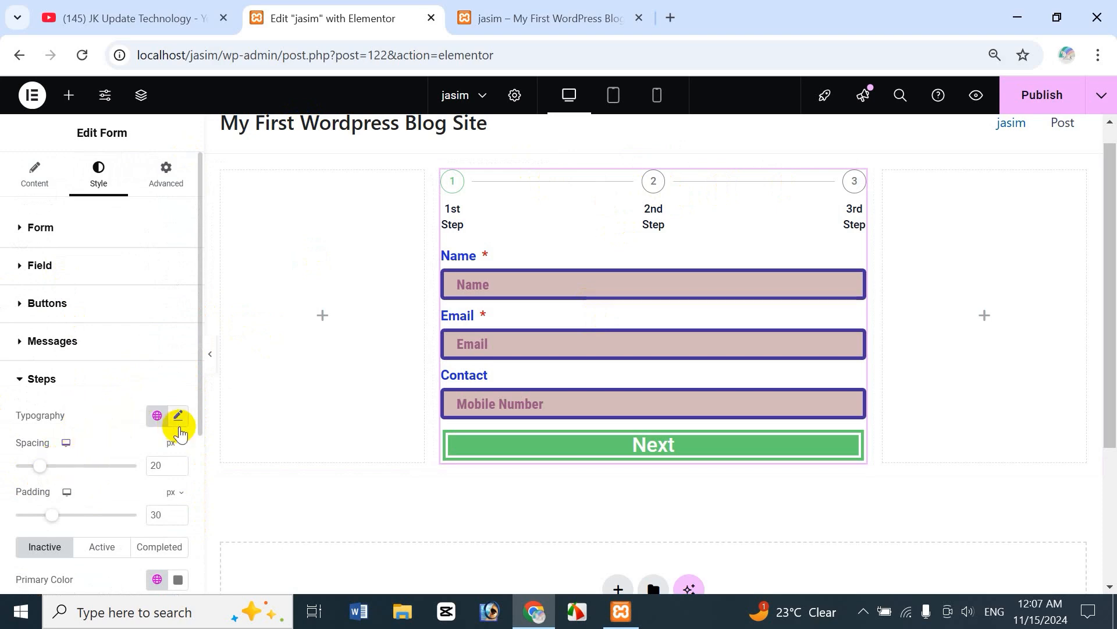
left_click(157, 424)
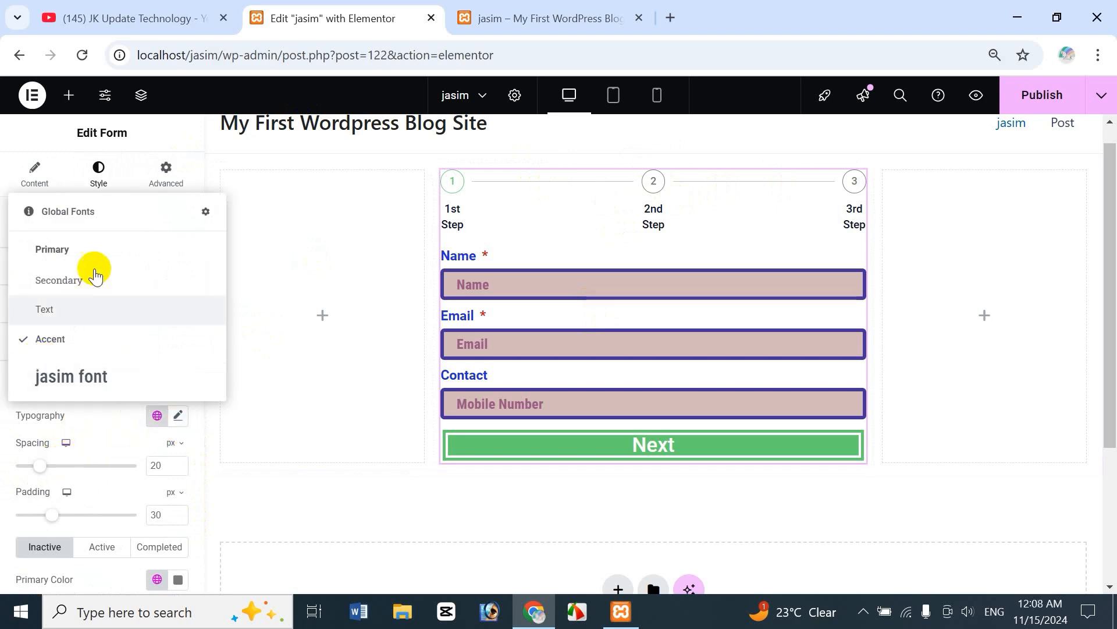
left_click(179, 418)
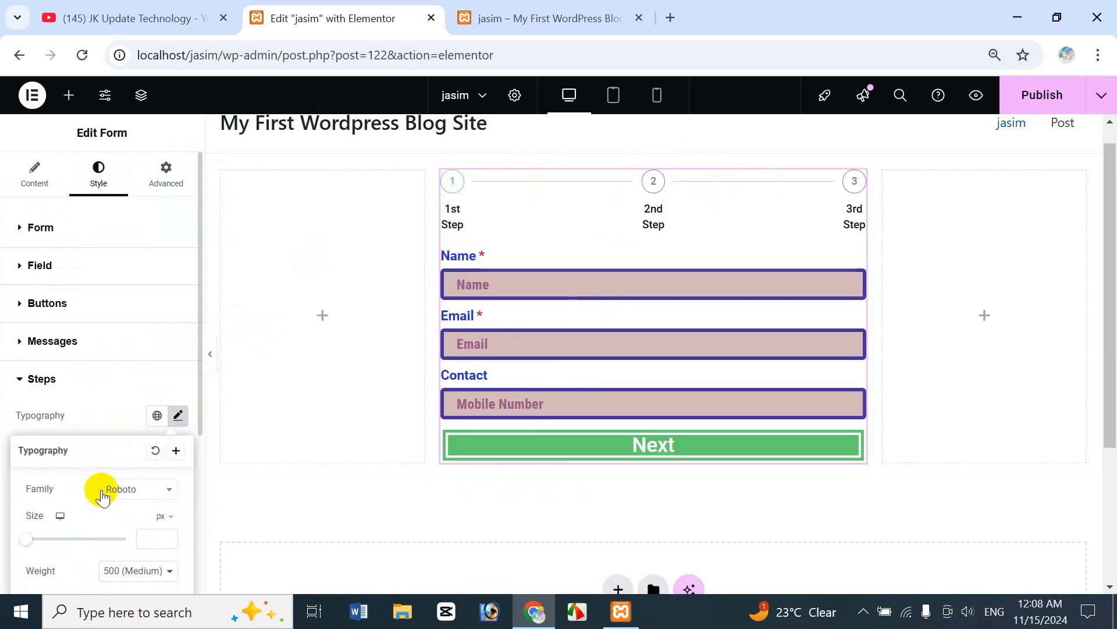
left_click(154, 500)
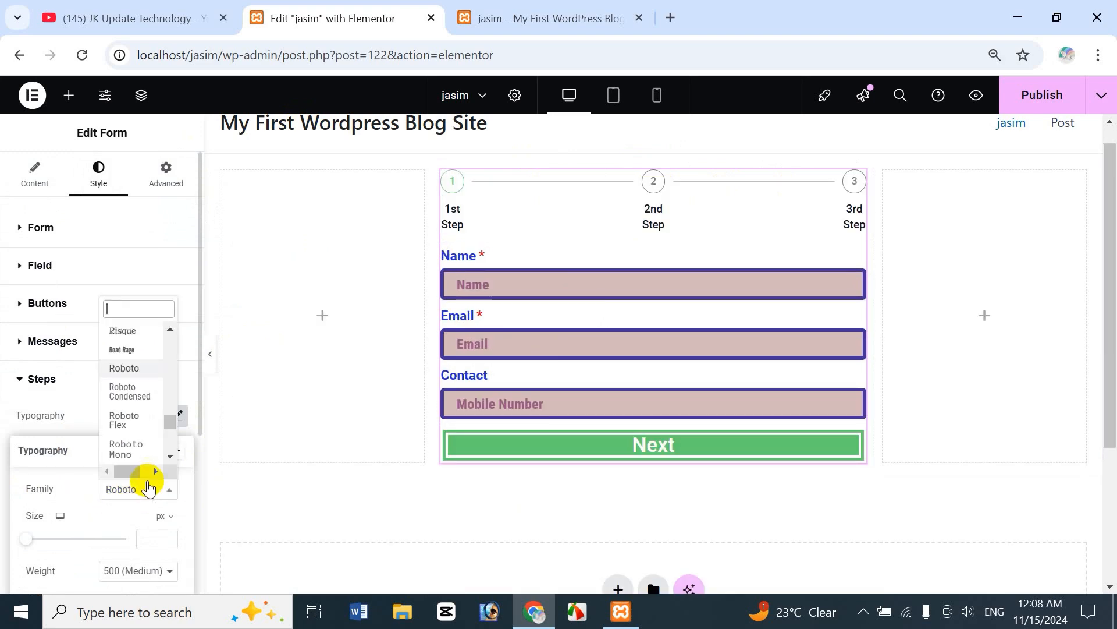
left_click(144, 398)
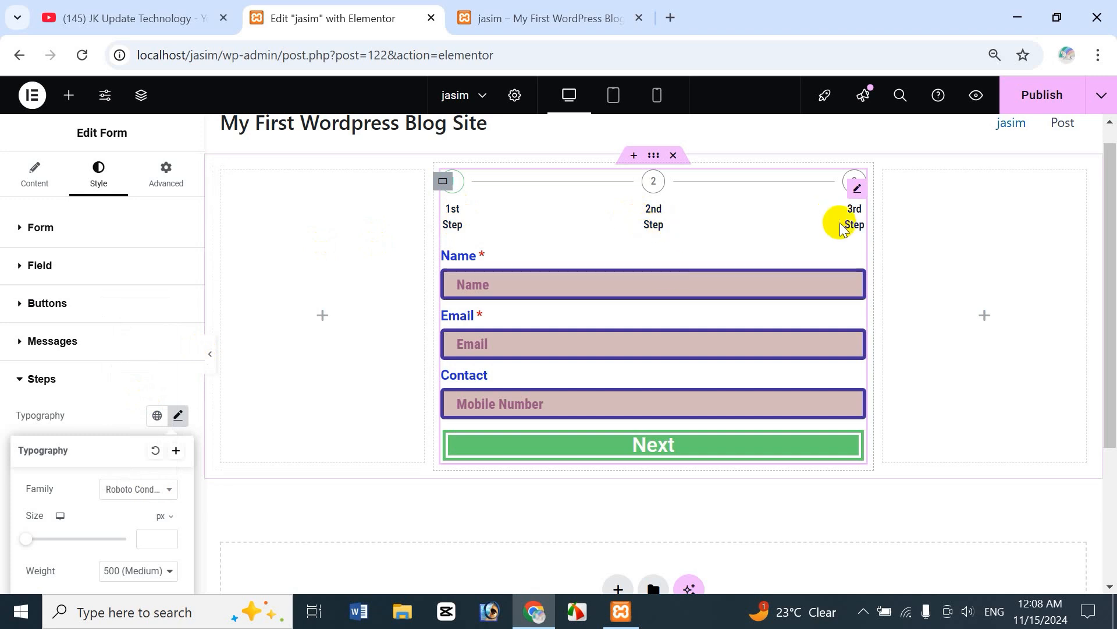
mouse_move(32, 542)
left_mouse_down()
mouse_move(47, 536)
mouse_move(30, 533)
mouse_move(32, 542)
left_mouse_up()
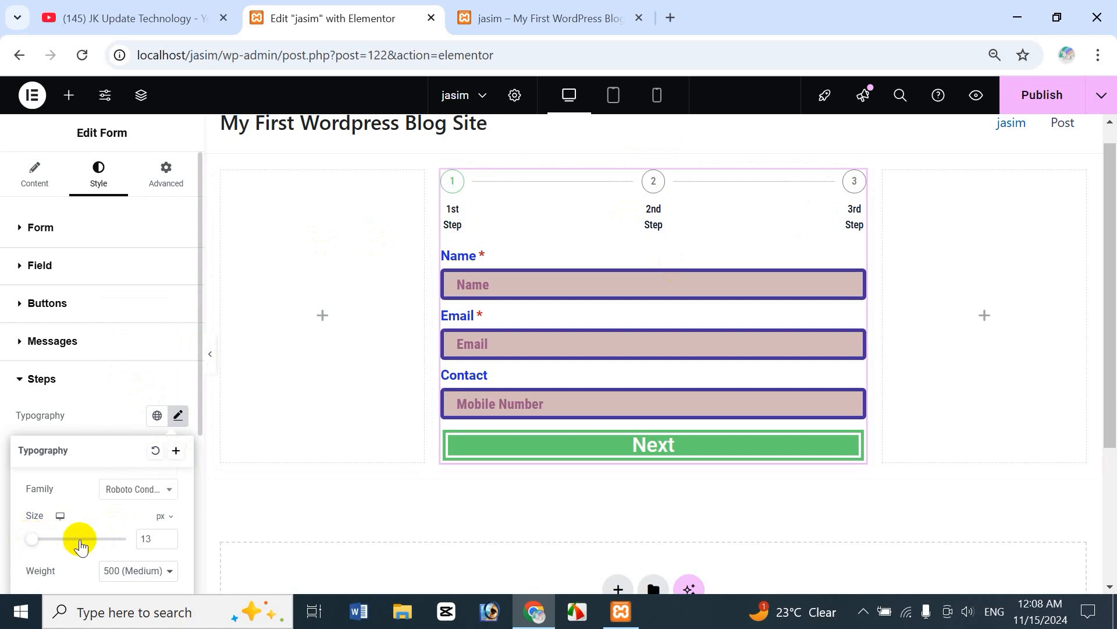
left_click(106, 416)
Set the step indicator's spacing to 17 px and its padding to 33 px
mouse_move(47, 474)
left_mouse_down()
mouse_move(97, 466)
mouse_move(60, 469)
mouse_move(96, 477)
mouse_move(50, 464)
mouse_move(86, 469)
mouse_move(42, 472)
left_mouse_up()
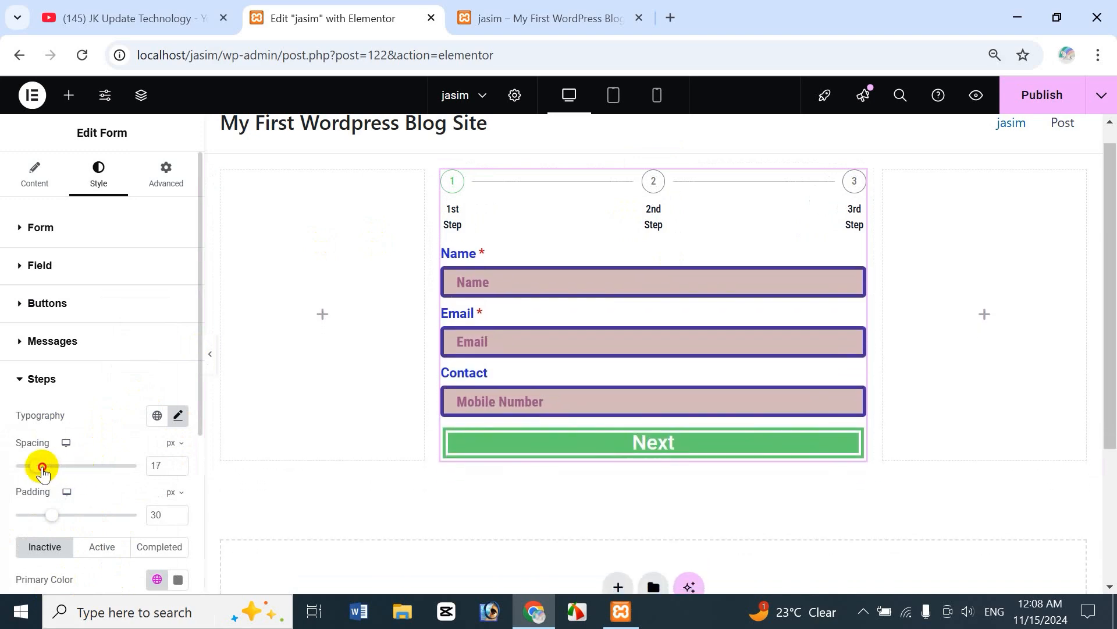
mouse_move(55, 517)
left_mouse_down()
mouse_move(95, 512)
mouse_move(61, 513)
left_mouse_up()
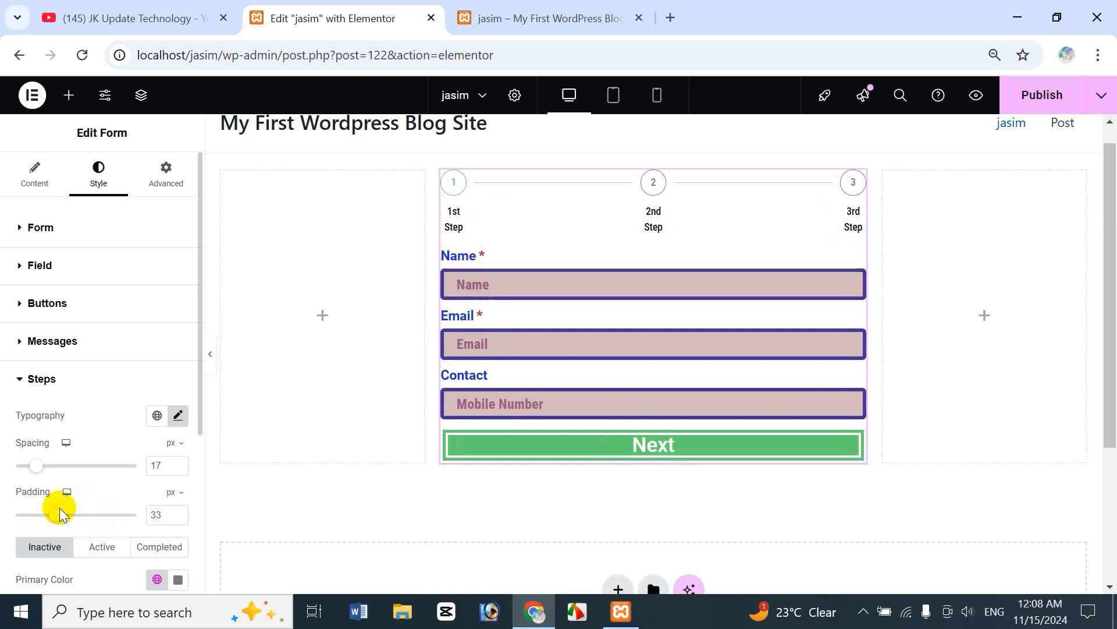
Set the inactive steps' primary color to red #BE2B2B and their secondary color to slate grey #728390
scroll(197, 390, "down", 4)
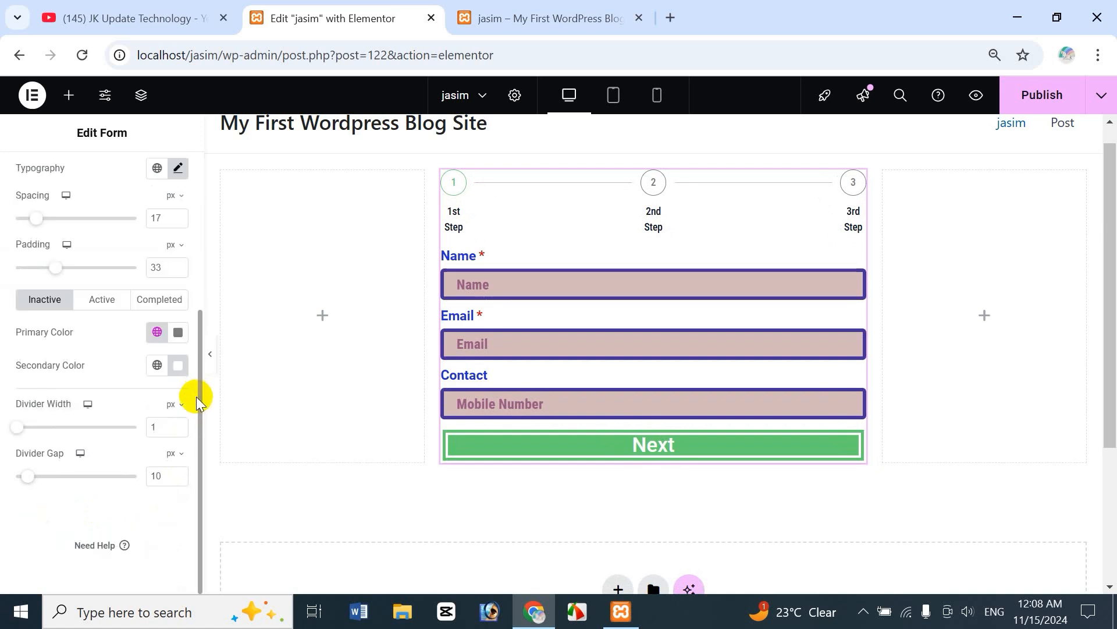
left_click_drag(198, 400, 200, 356)
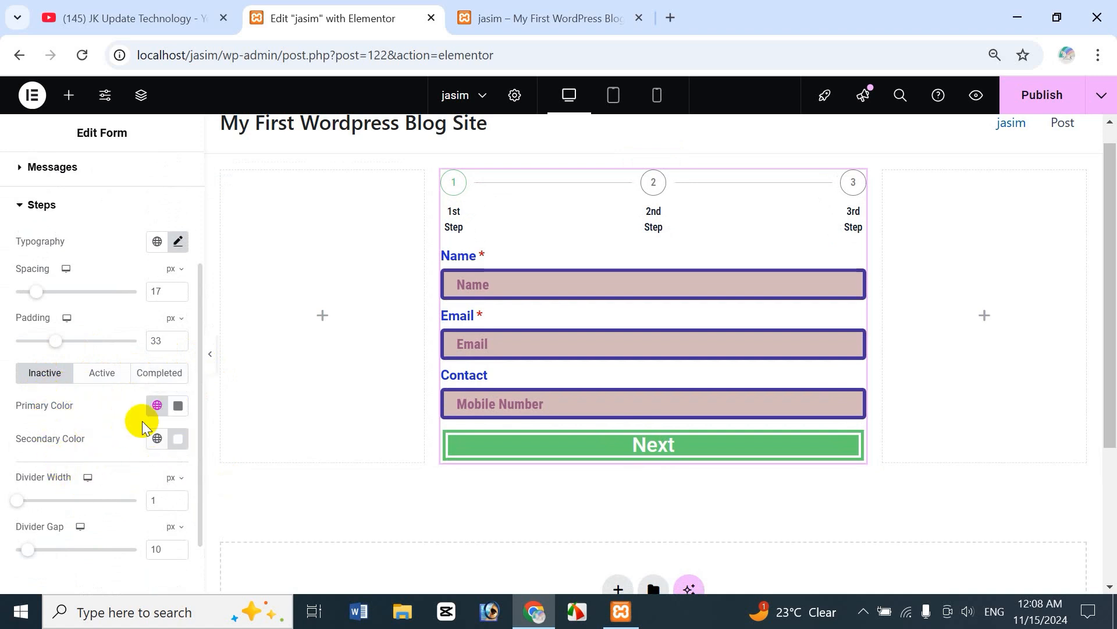
left_click(177, 406)
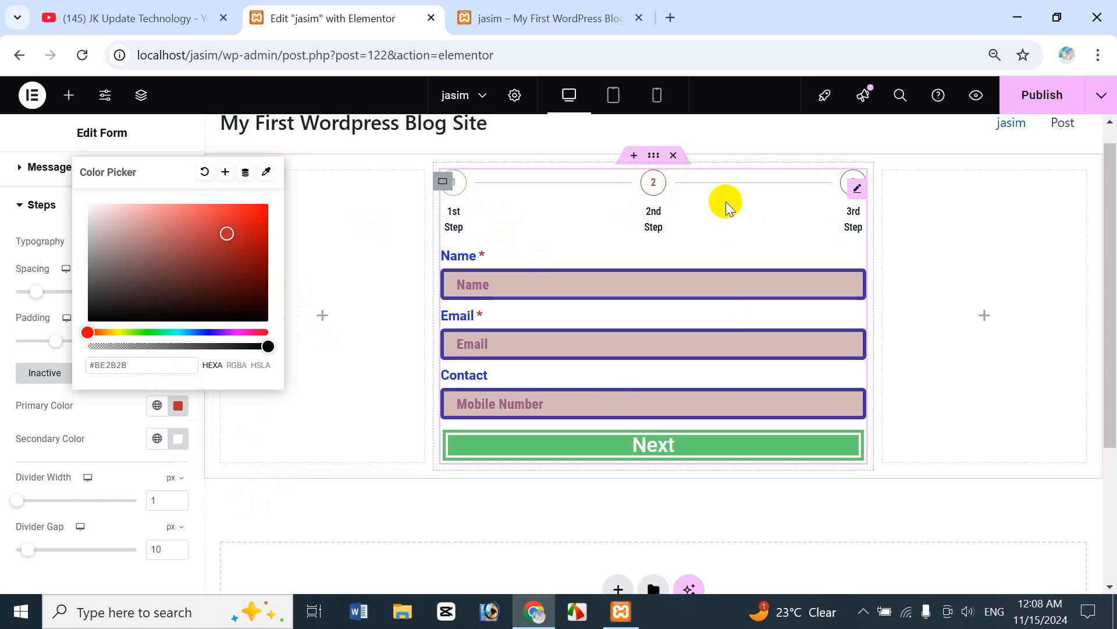
left_click(177, 442)
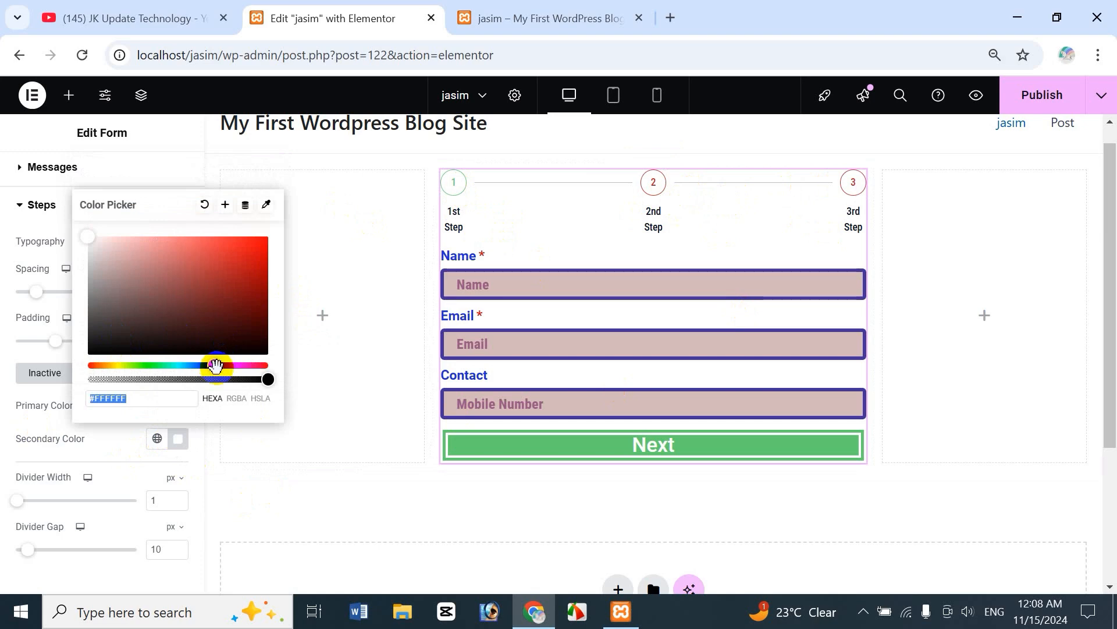
left_click(190, 365)
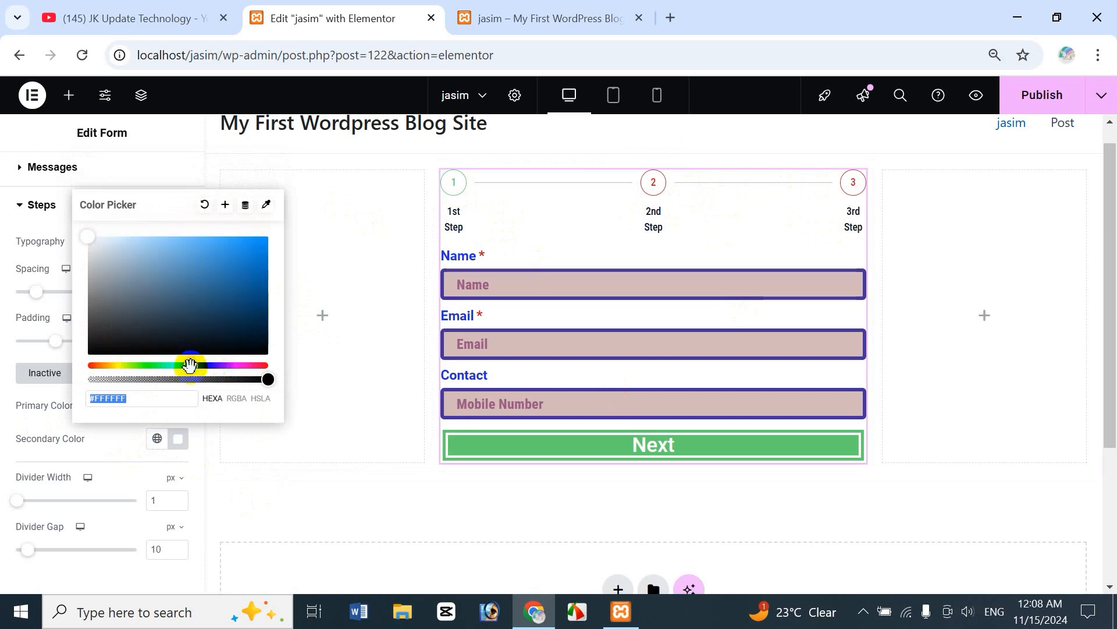
left_click(225, 282)
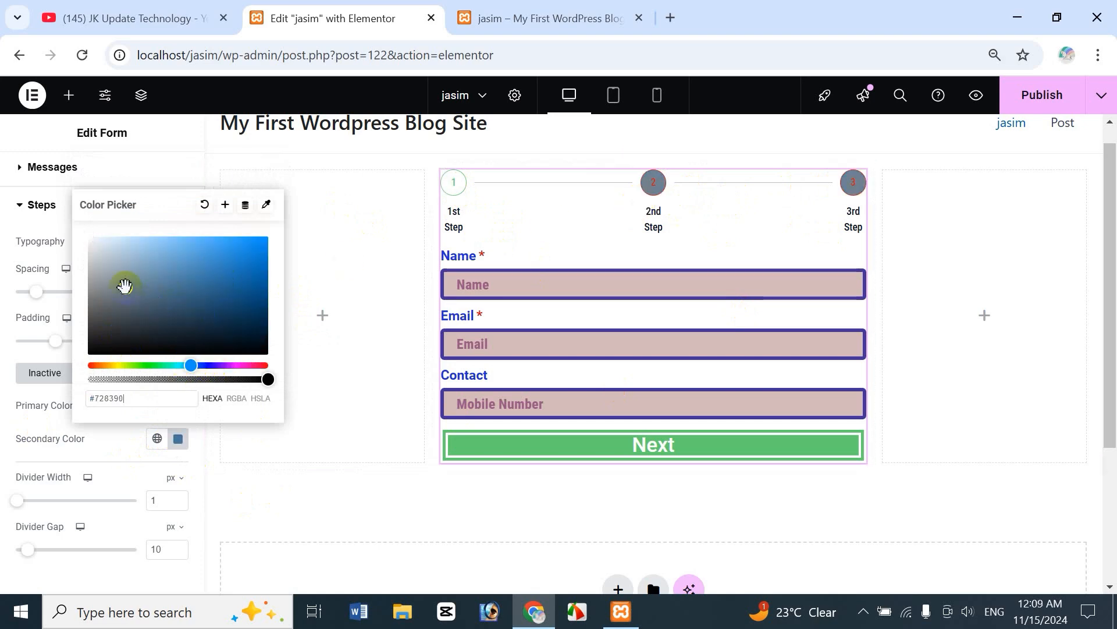
left_click(114, 440)
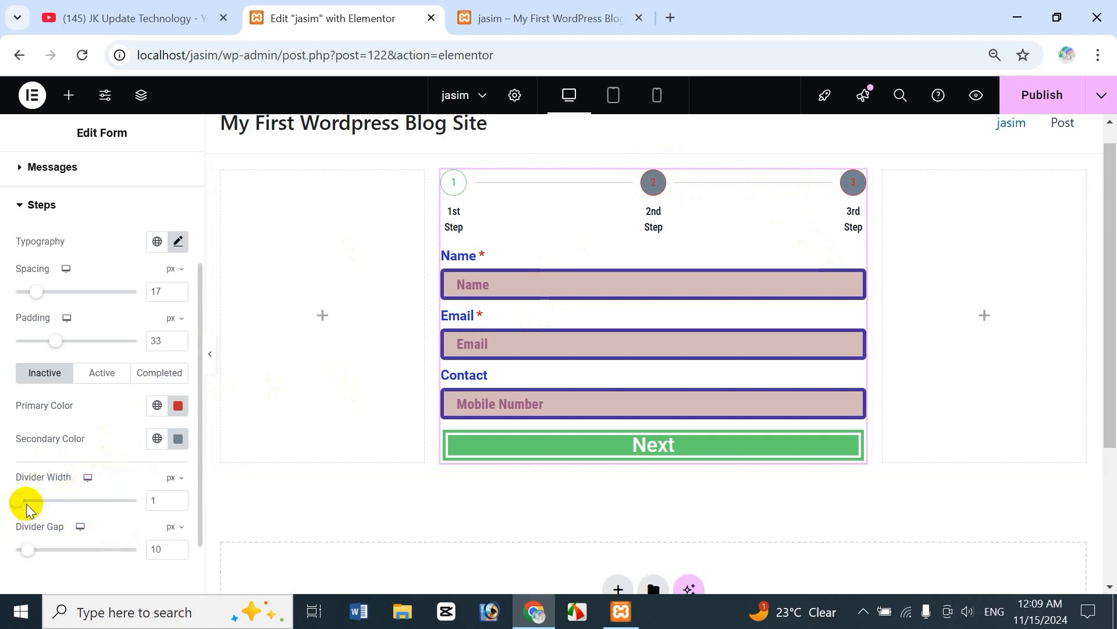
Try a divider width of 13 px and a divider gap of 25 px between the steps
mouse_move(26, 504)
left_mouse_down()
mouse_move(65, 500)
mouse_move(37, 504)
left_mouse_up()
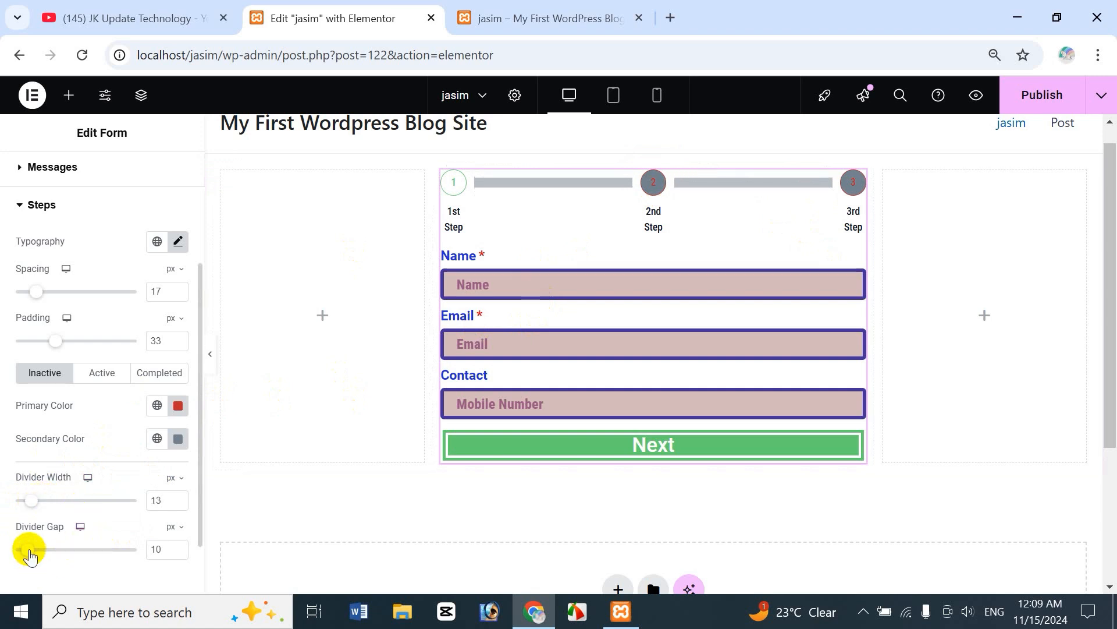
left_click_drag(29, 550, 47, 567)
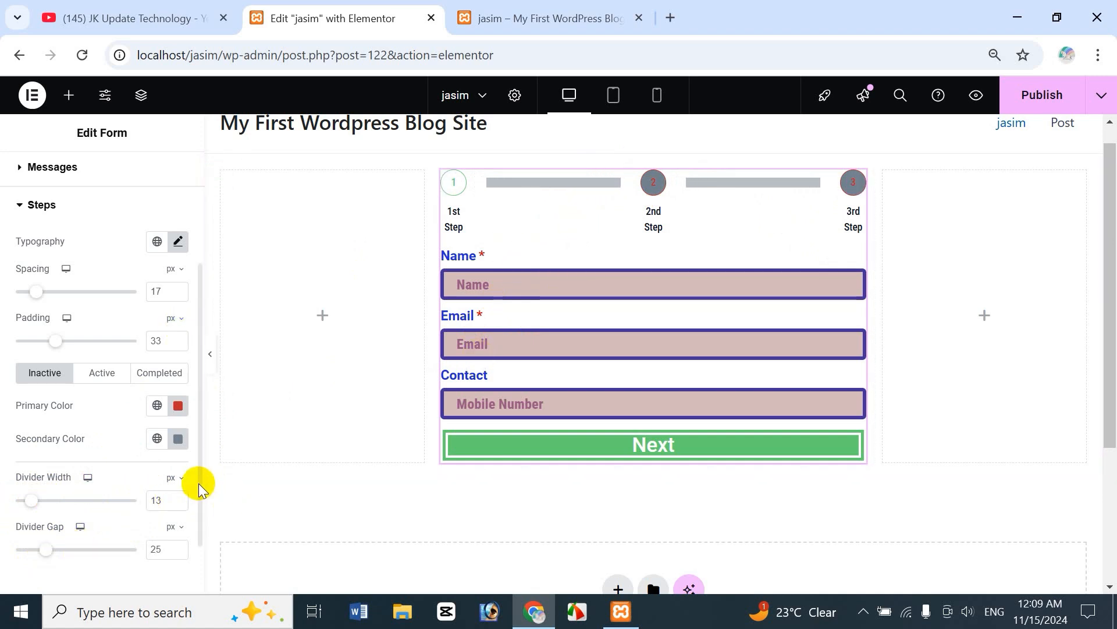
Set the active step's primary color to purple #9816A3 and its secondary color to light pink #DAAEAE
left_click_drag(198, 483, 197, 525)
scroll(198, 525, "up", 1)
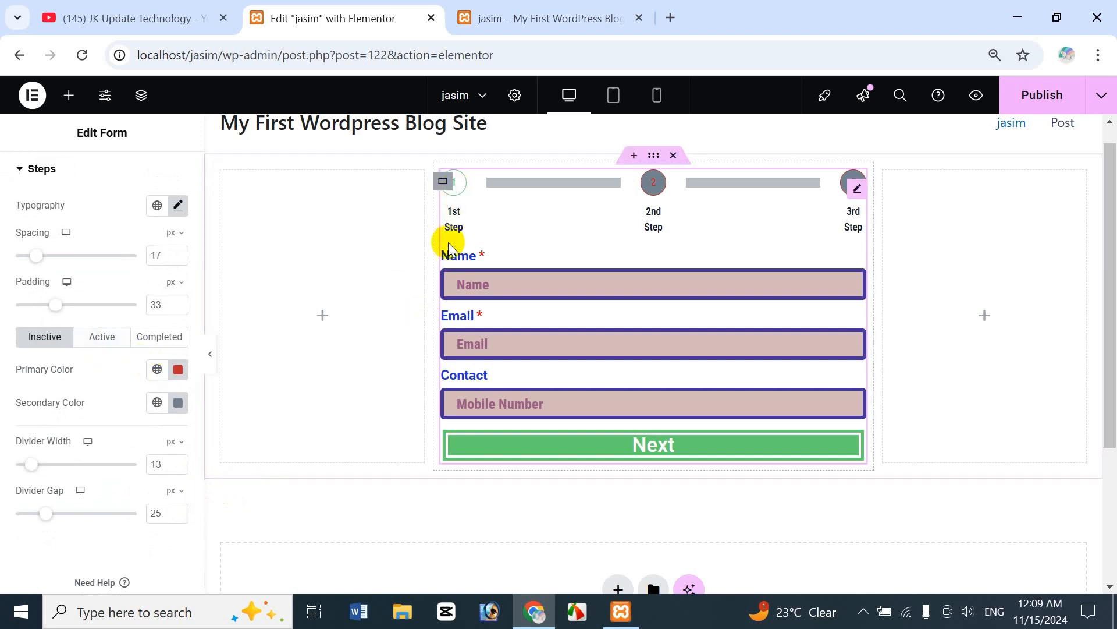
left_click(101, 337)
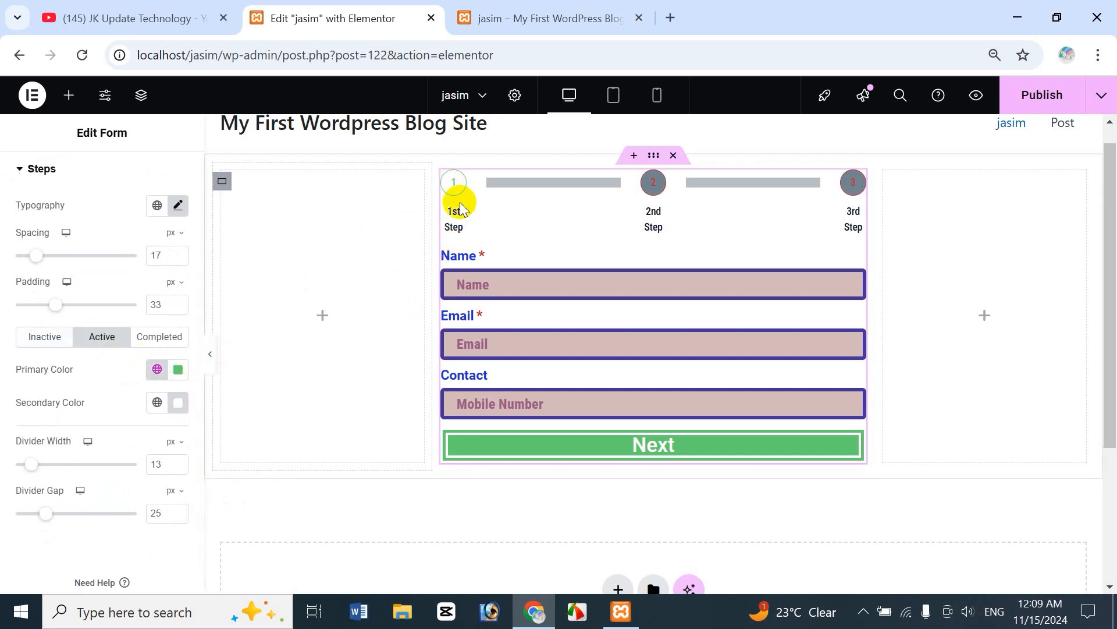
left_click(178, 369)
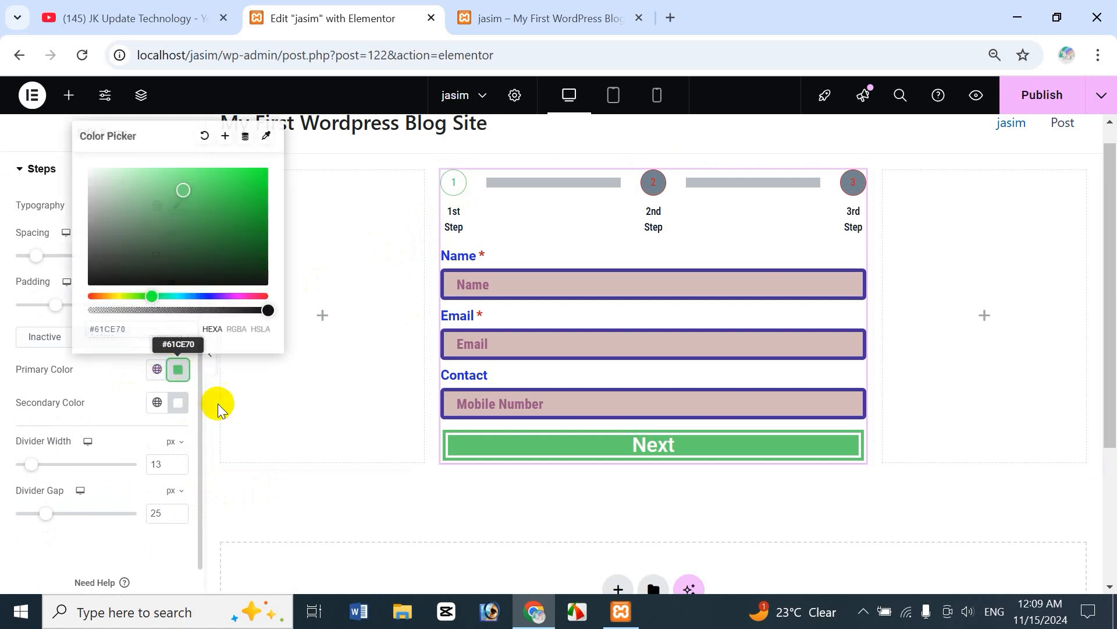
left_click(235, 295)
left_click(243, 209)
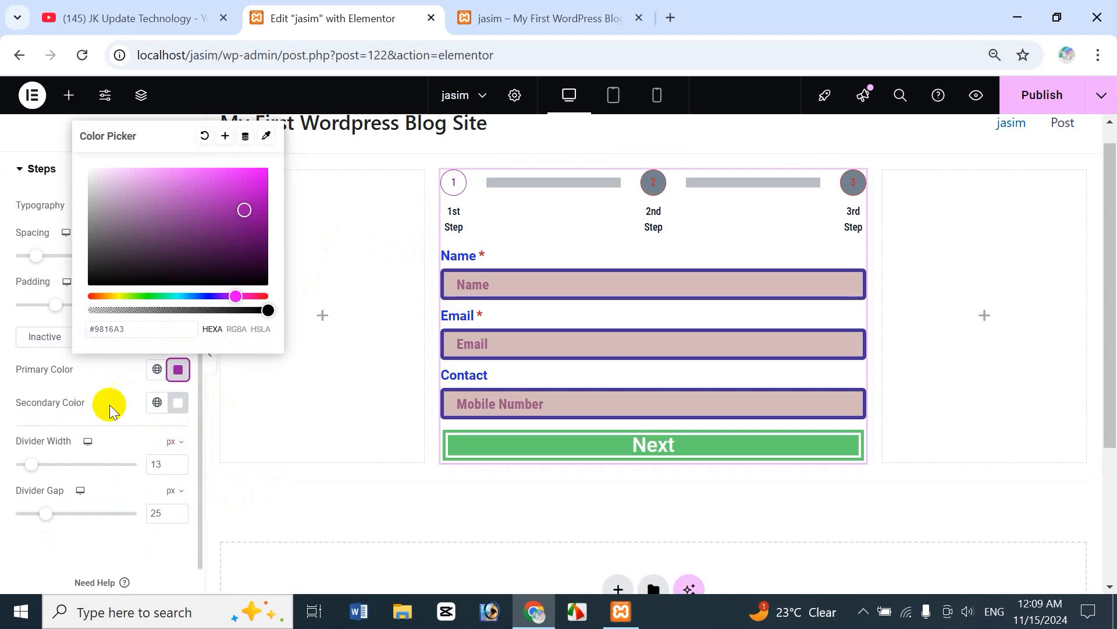
left_click(177, 403)
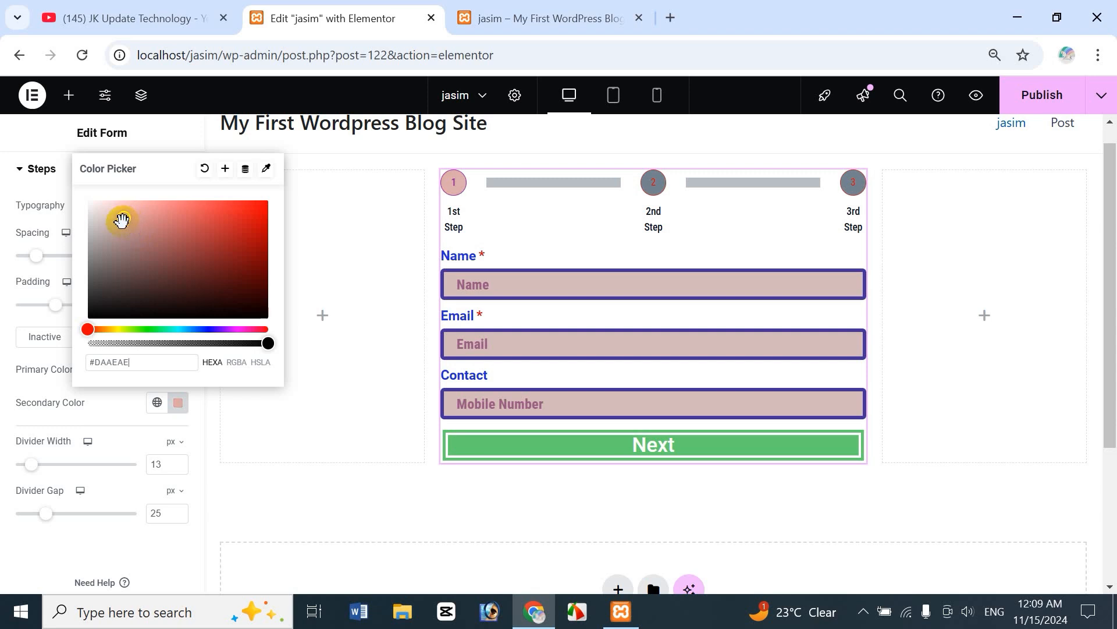
left_click(107, 404)
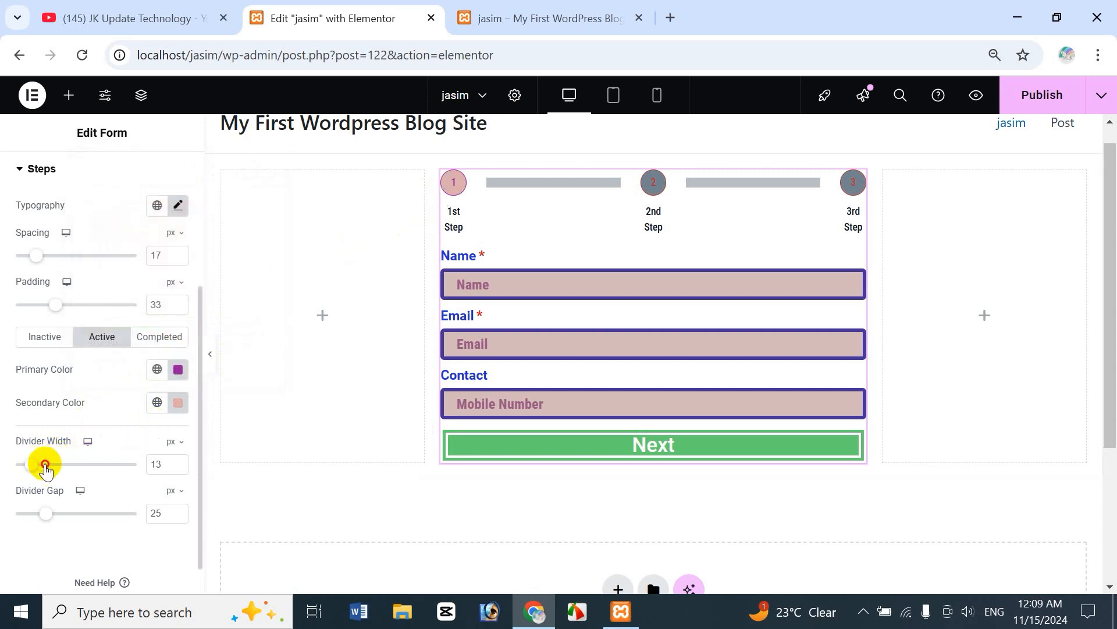
Set the step divider's width to 19 px and its gap to 21 px
left_click_drag(45, 467, 39, 463)
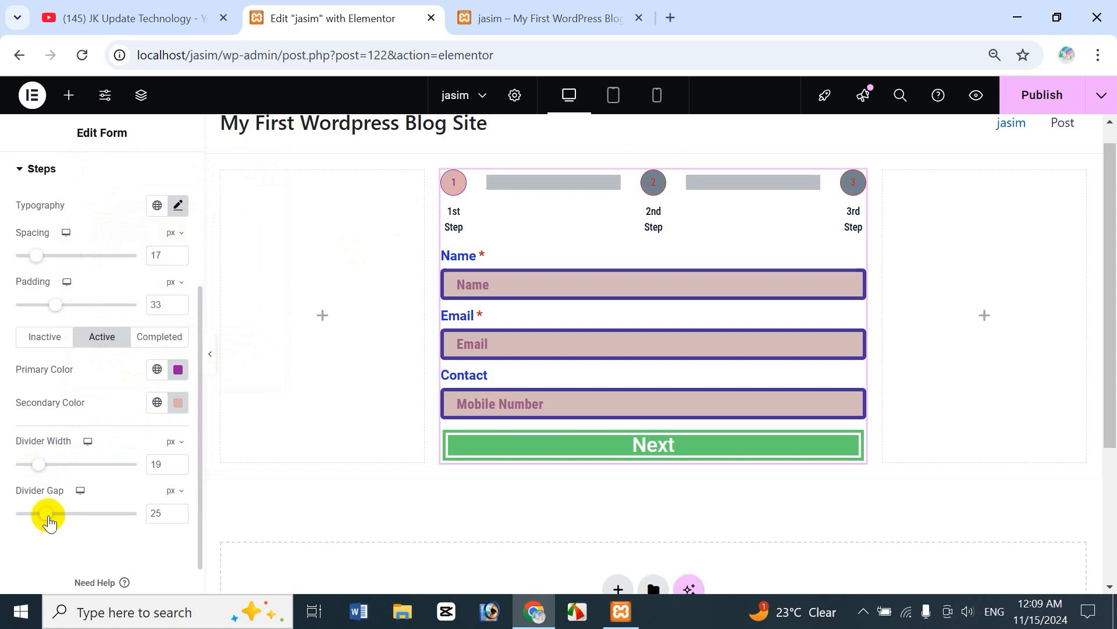
left_click_drag(50, 522, 45, 521)
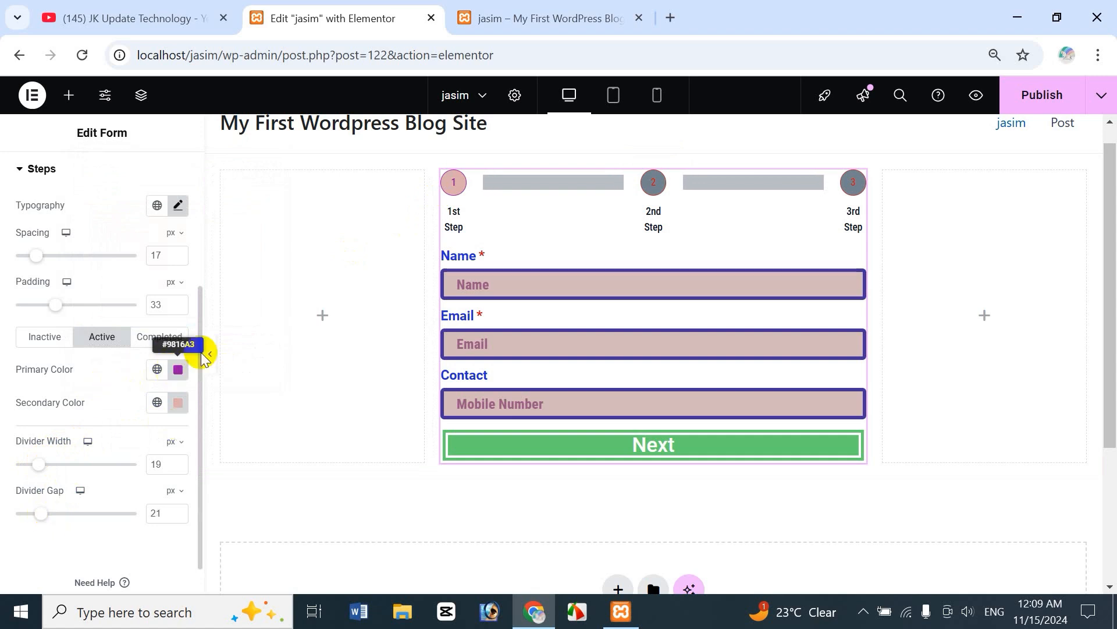
Set the completed steps' primary color to dark blue #2D2879
left_click(174, 338)
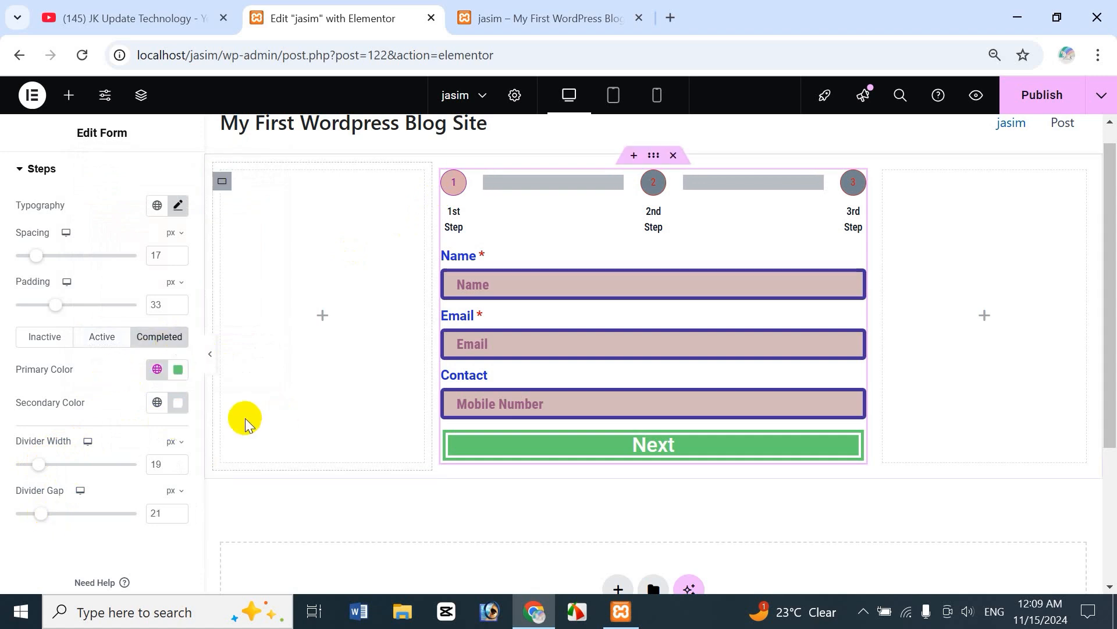
left_click(178, 377)
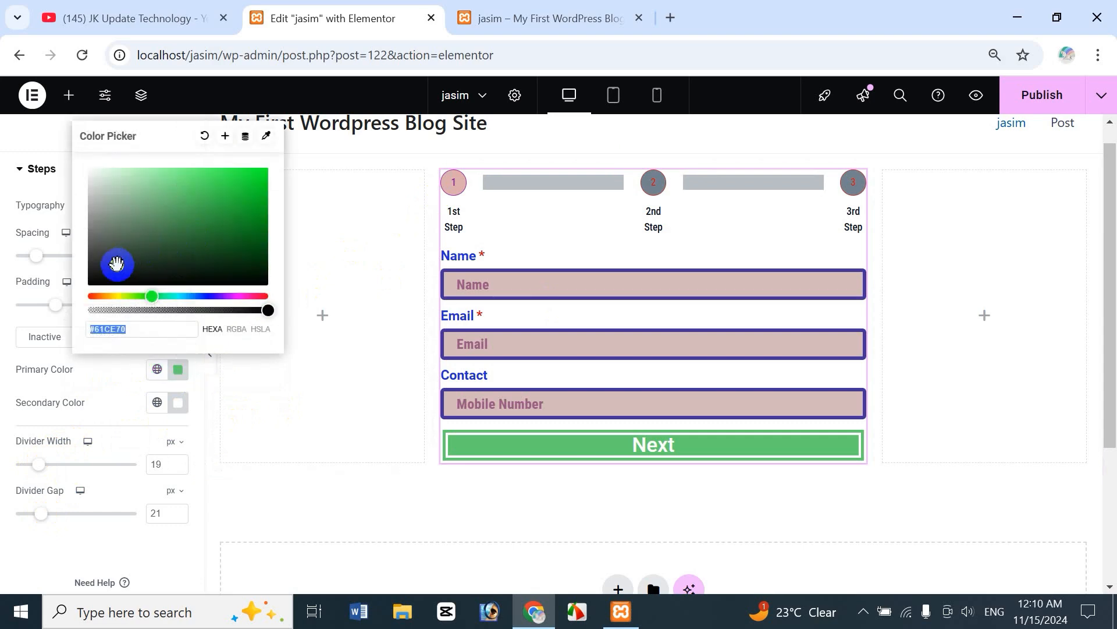
left_click(210, 295)
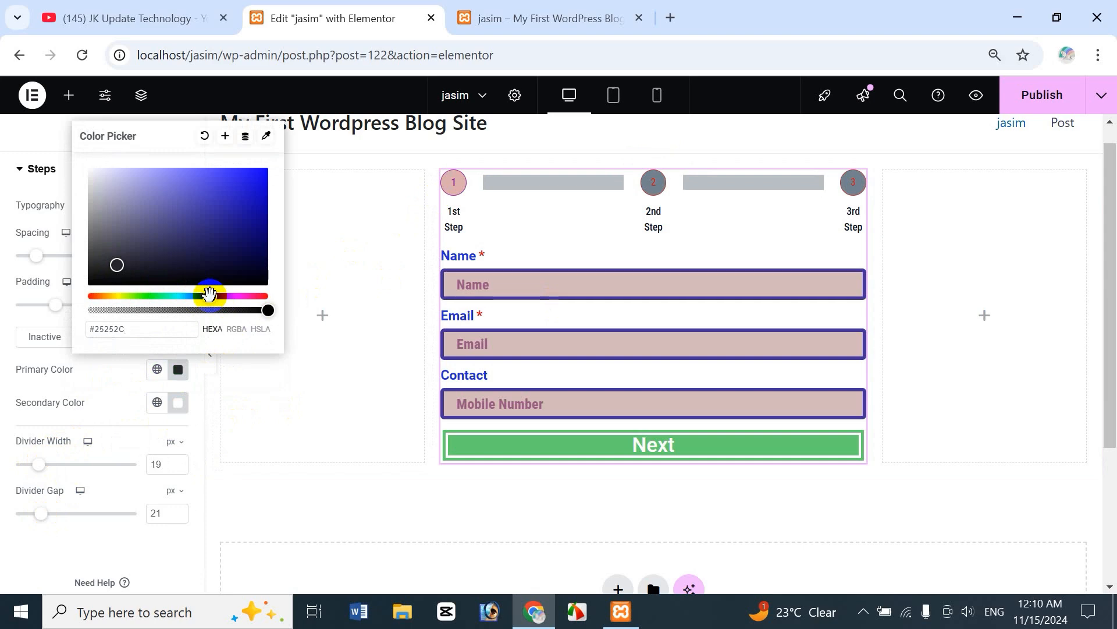
left_click(240, 211)
left_click(208, 229)
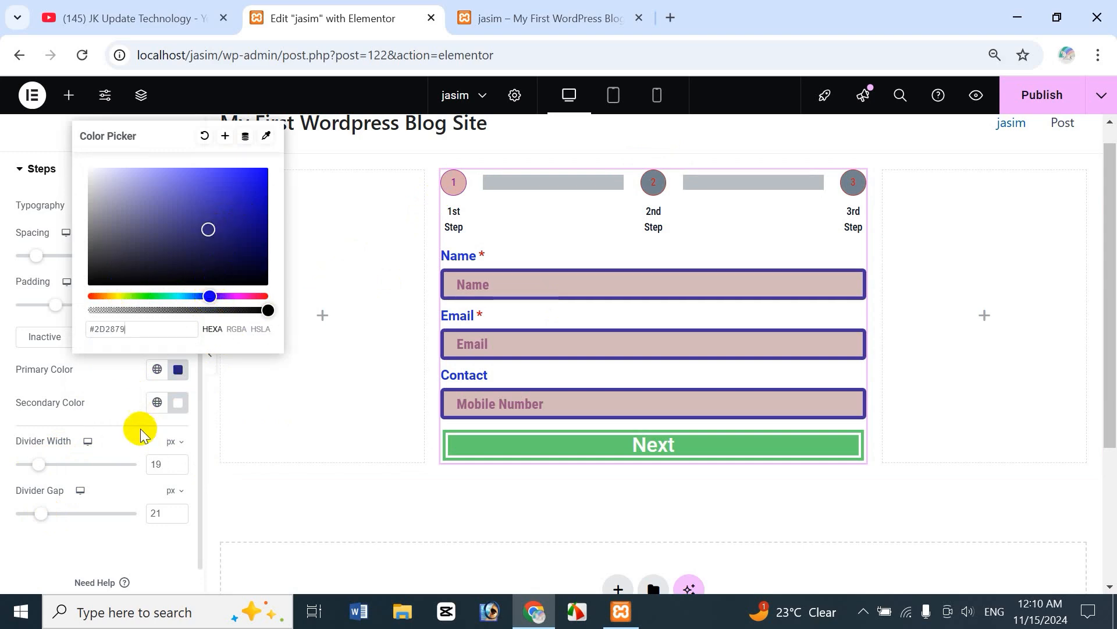
left_click(119, 394)
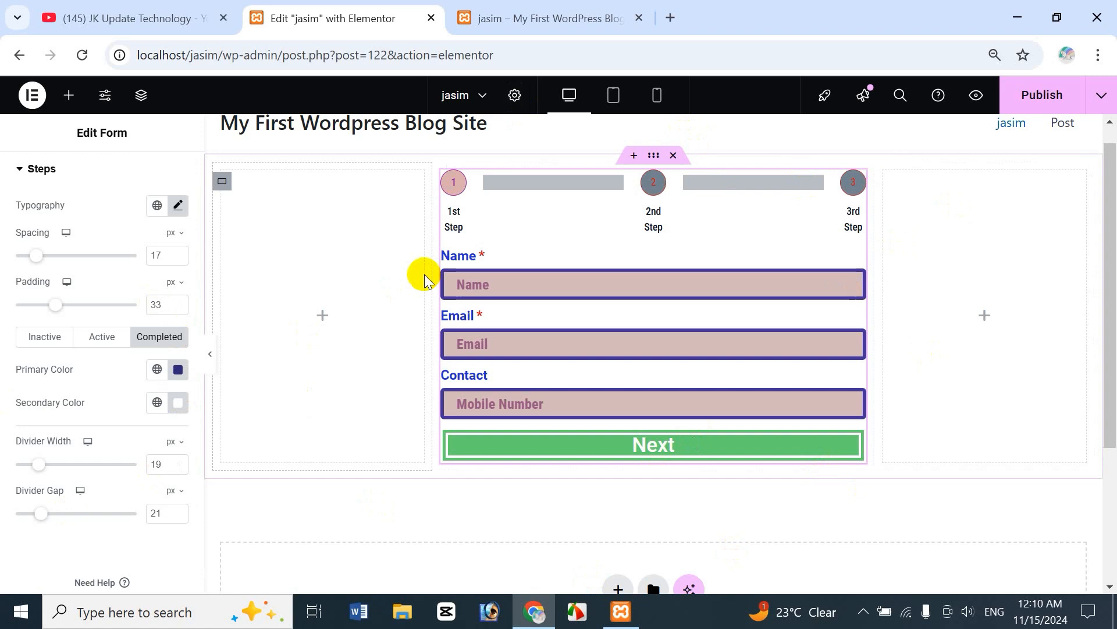
Publish the page and reload its live view to check the restyled step indicator
left_click(1063, 96)
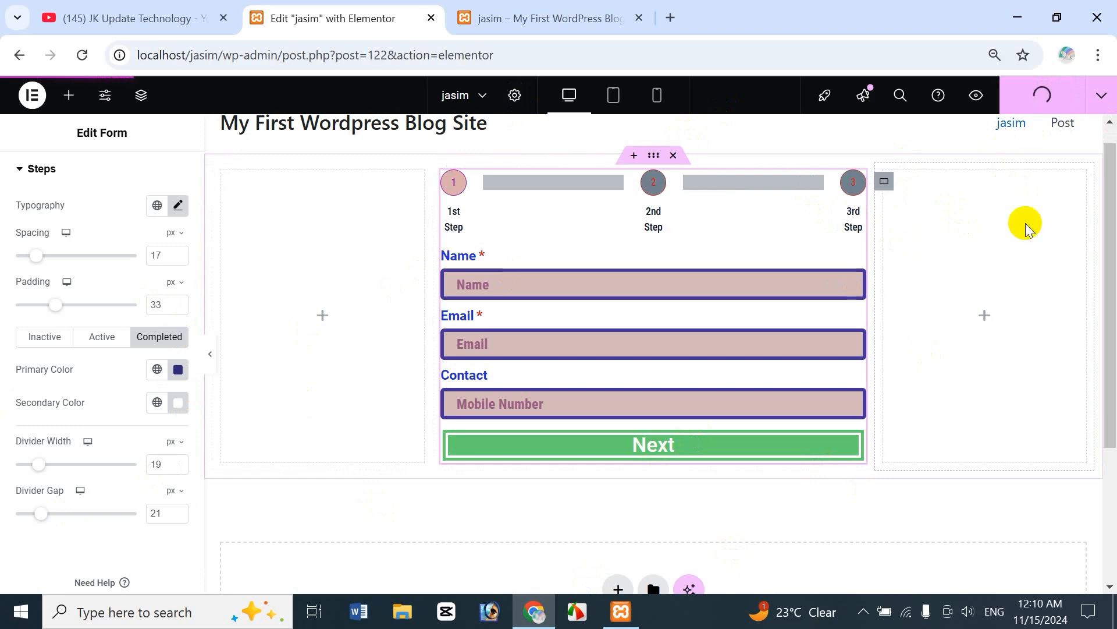
left_click(1102, 97)
left_click(559, 15)
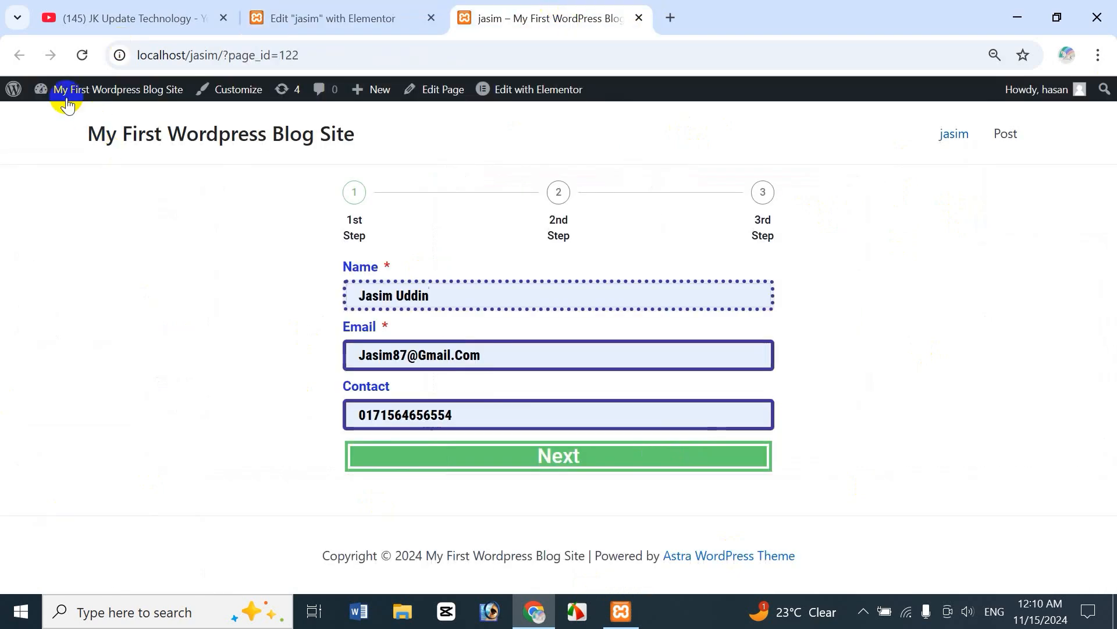
left_click(82, 55)
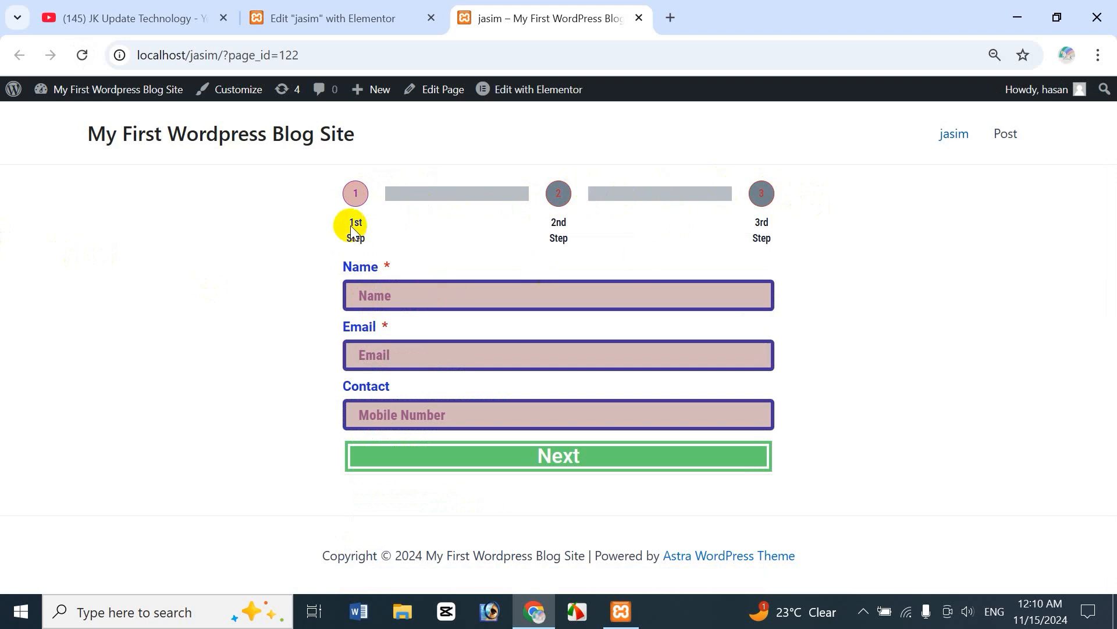
Fill in the live form's first step with the full name, email address and mobile number, and advance to the second step
left_click(395, 302)
left_click(461, 337)
left_click(418, 363)
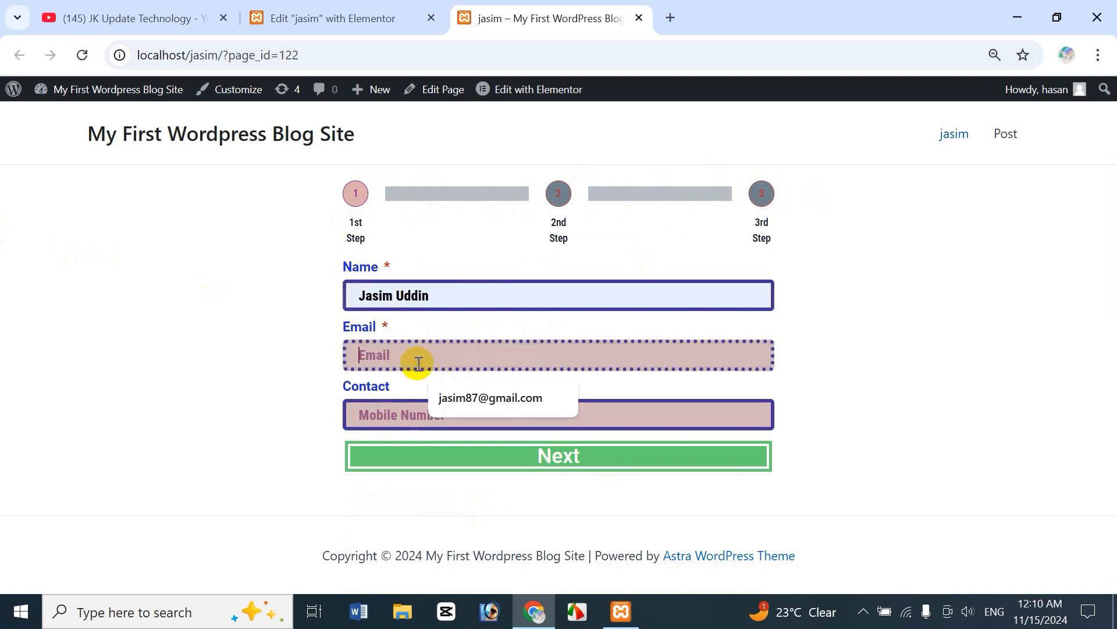
left_click(434, 395)
left_click(424, 424)
left_click(479, 469)
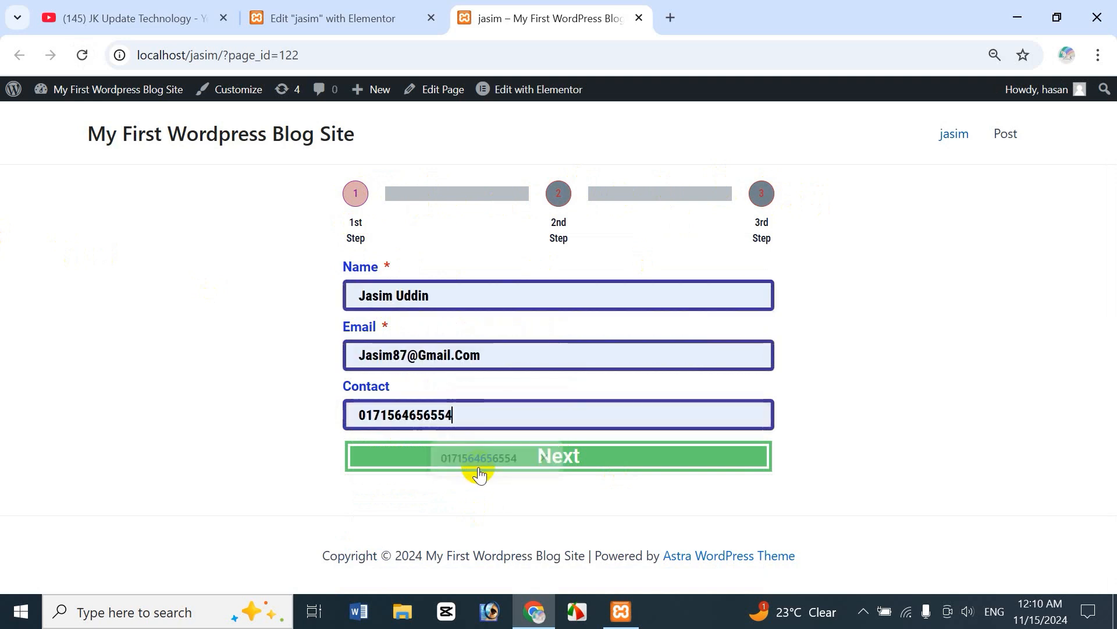
left_click(534, 454)
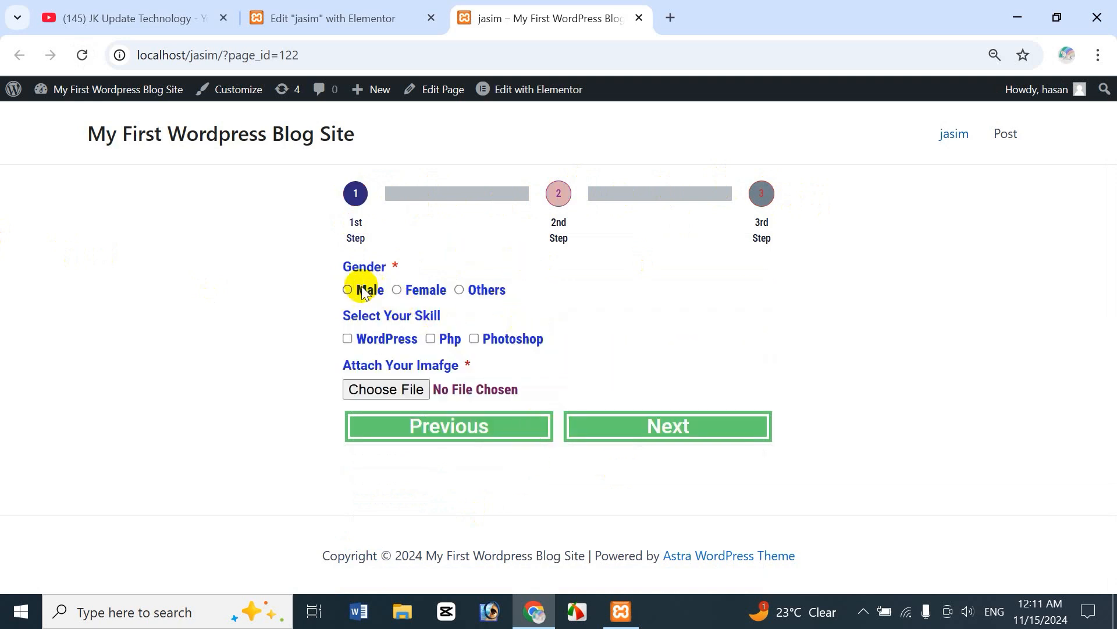
Choose Male as gender and WordPress as skill, attach a portrait photo, and advance to the form's third step
left_click(348, 290)
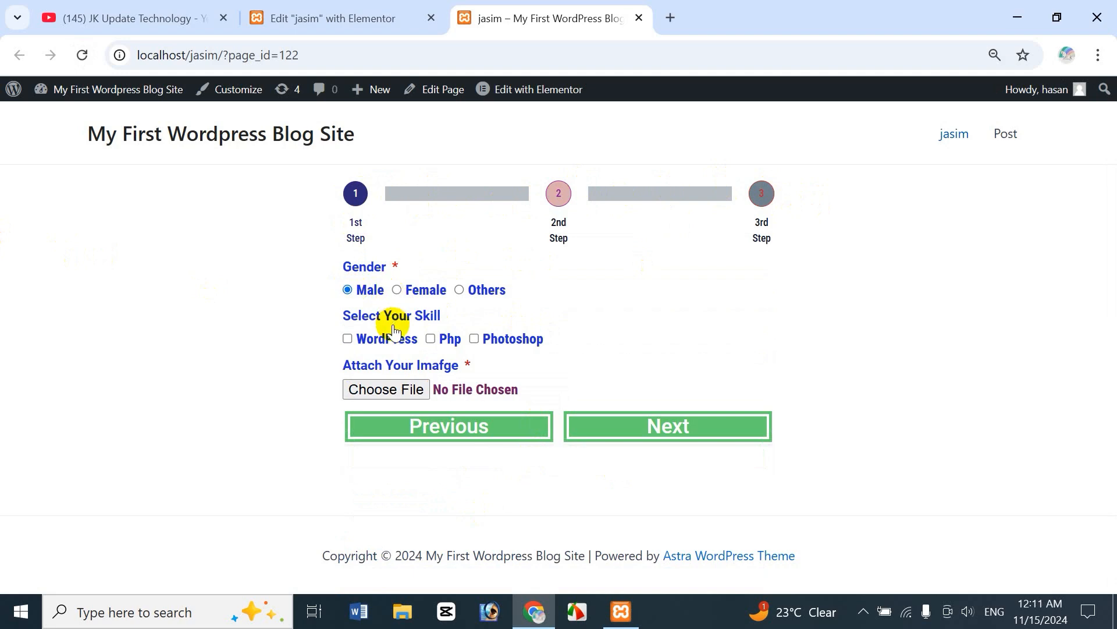
left_click(347, 338)
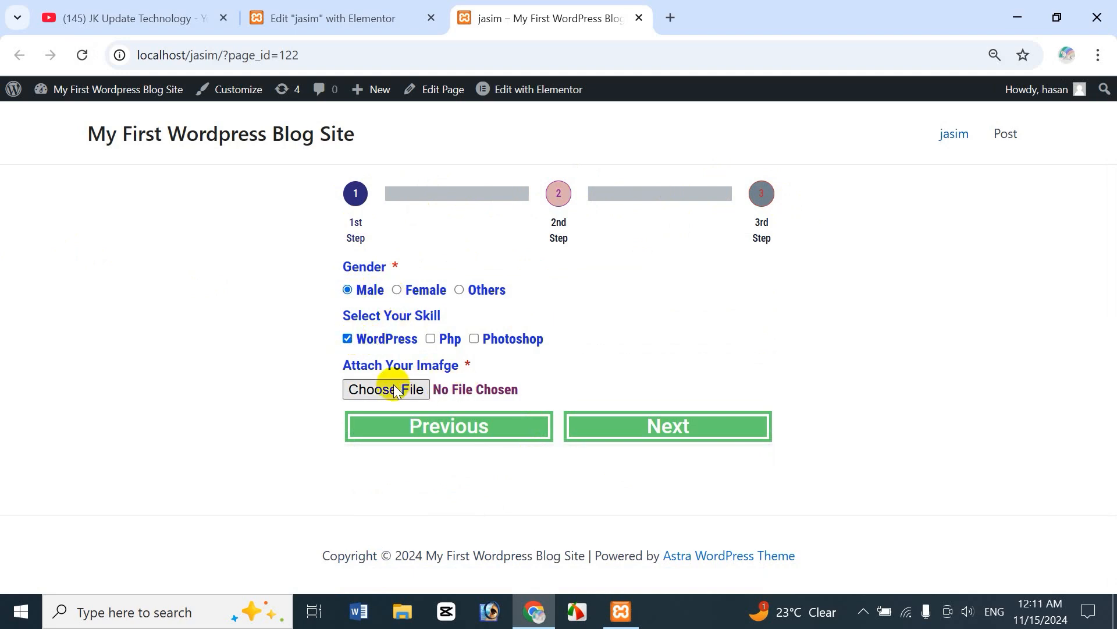
left_click(393, 389)
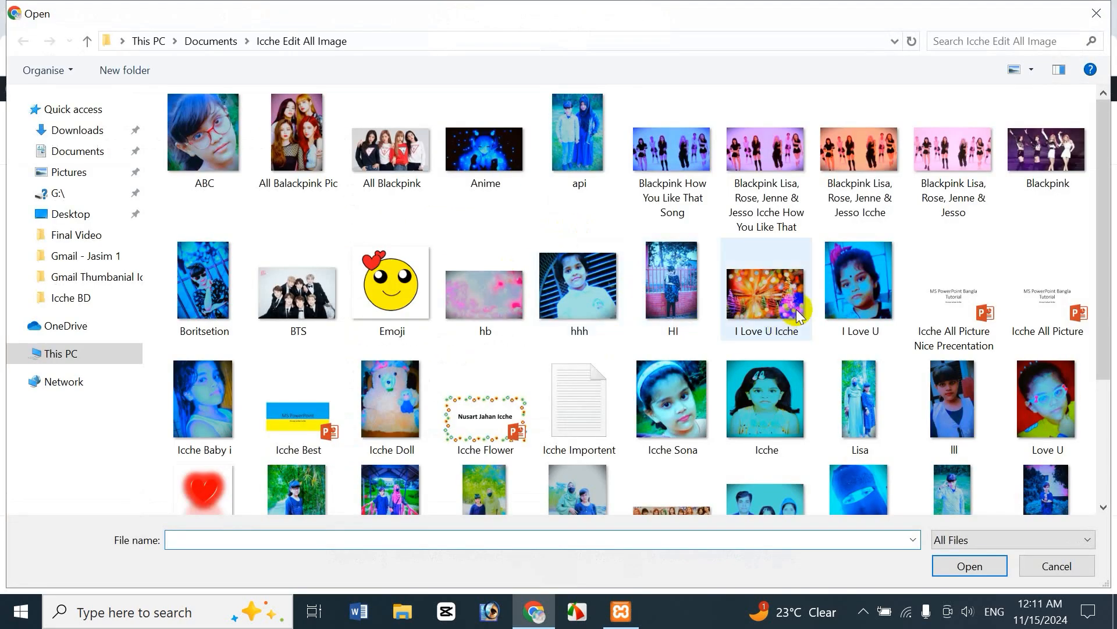
left_click(695, 422)
left_click(970, 566)
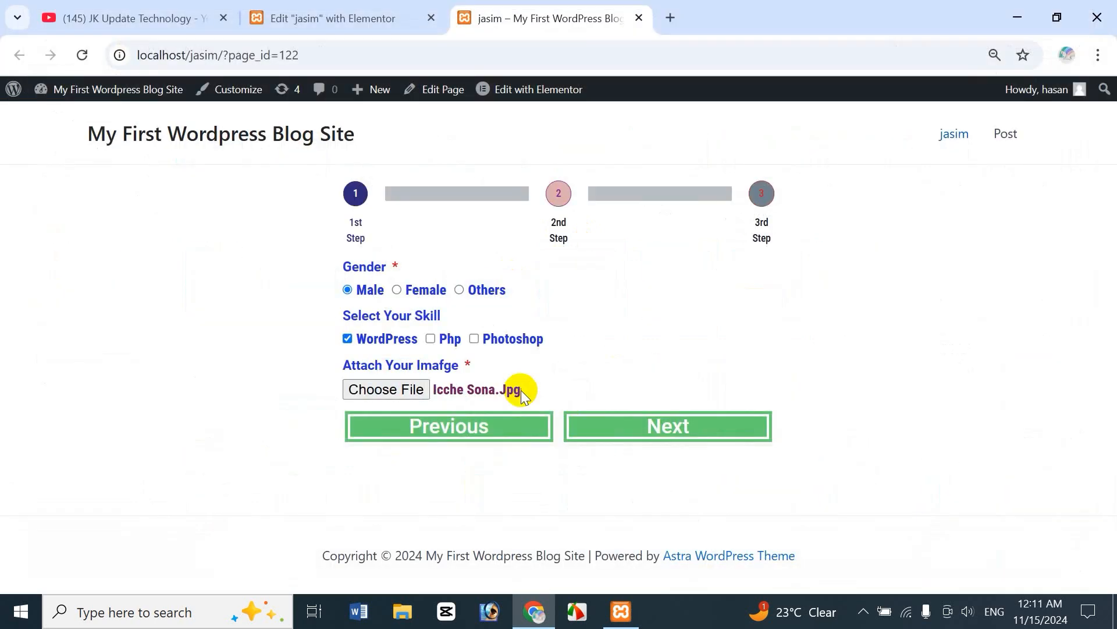
left_click(658, 424)
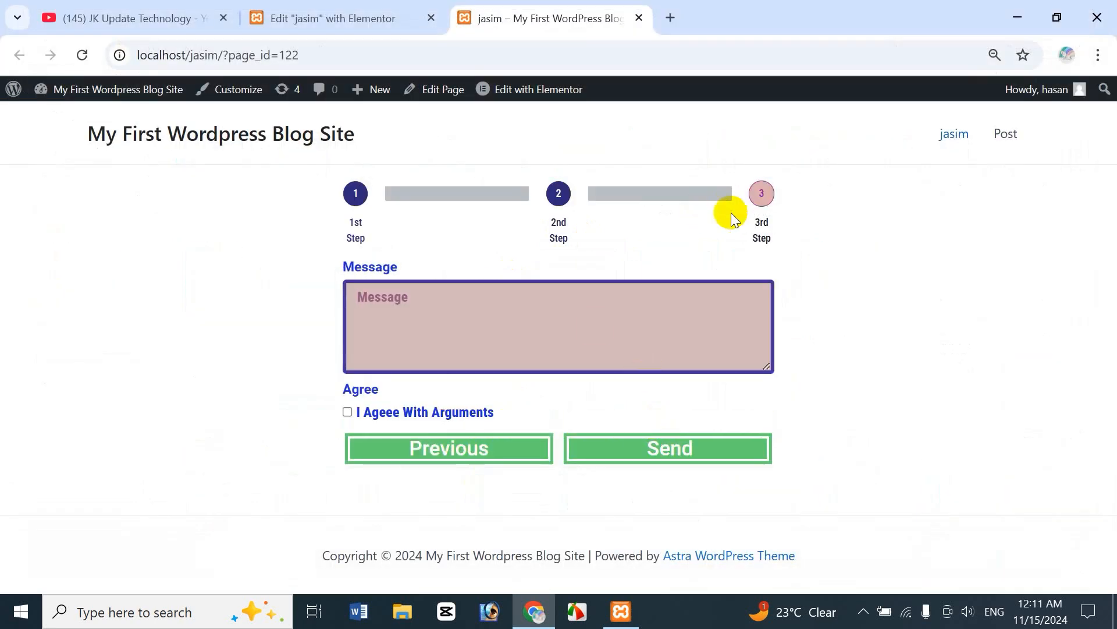
Enter the message "Ffdsfsd" and accept the arguments agreement in the form's third step
left_click(444, 312)
type("Ff")
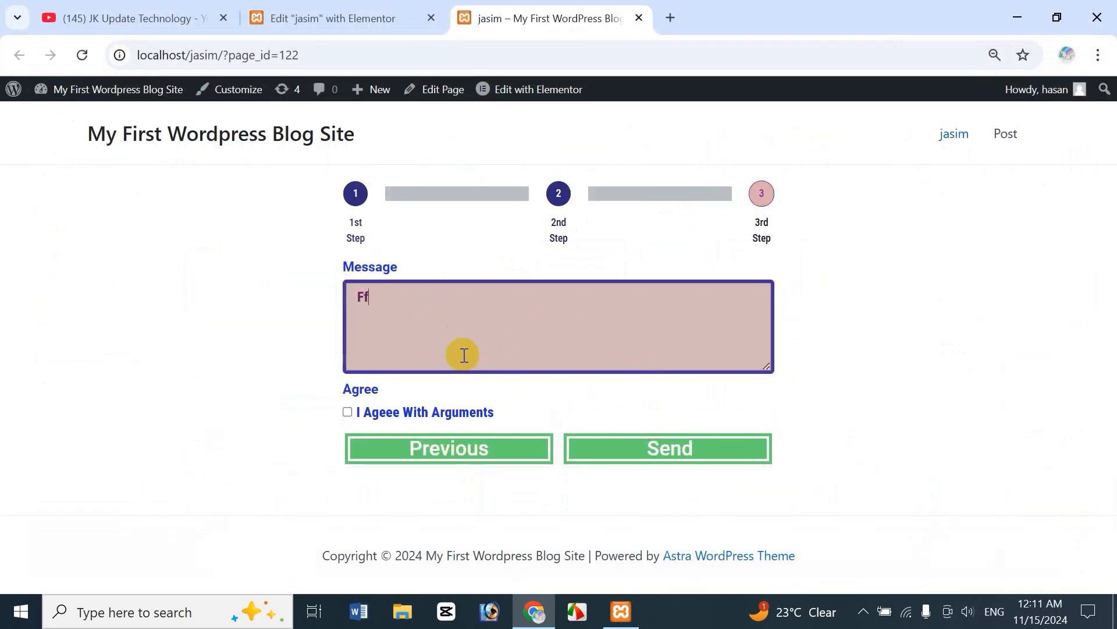
type("dsfsd")
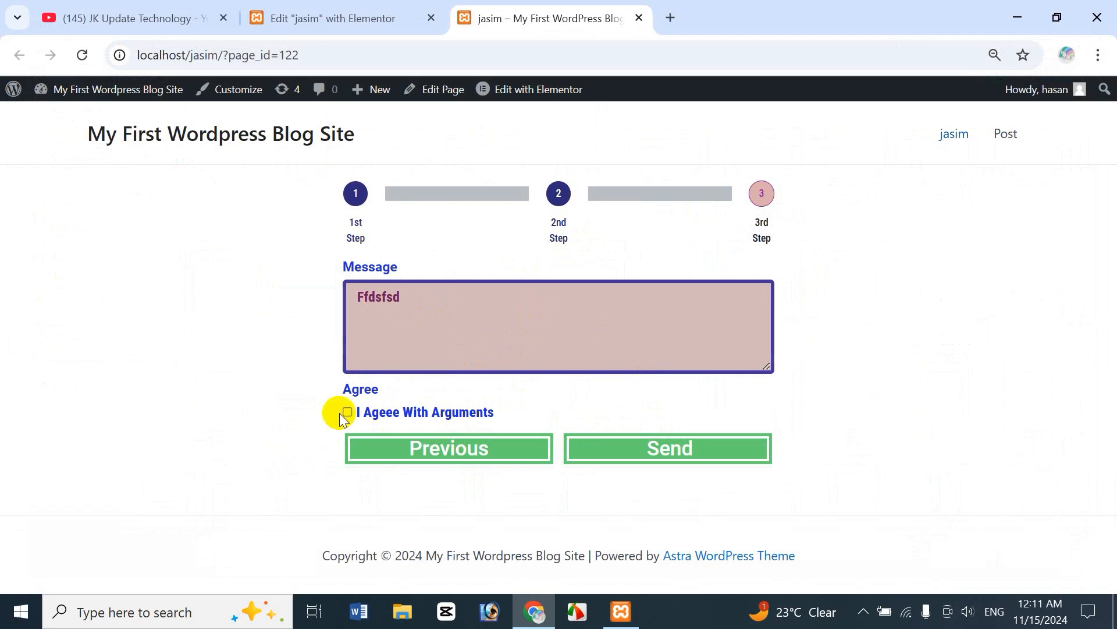
left_click(343, 414)
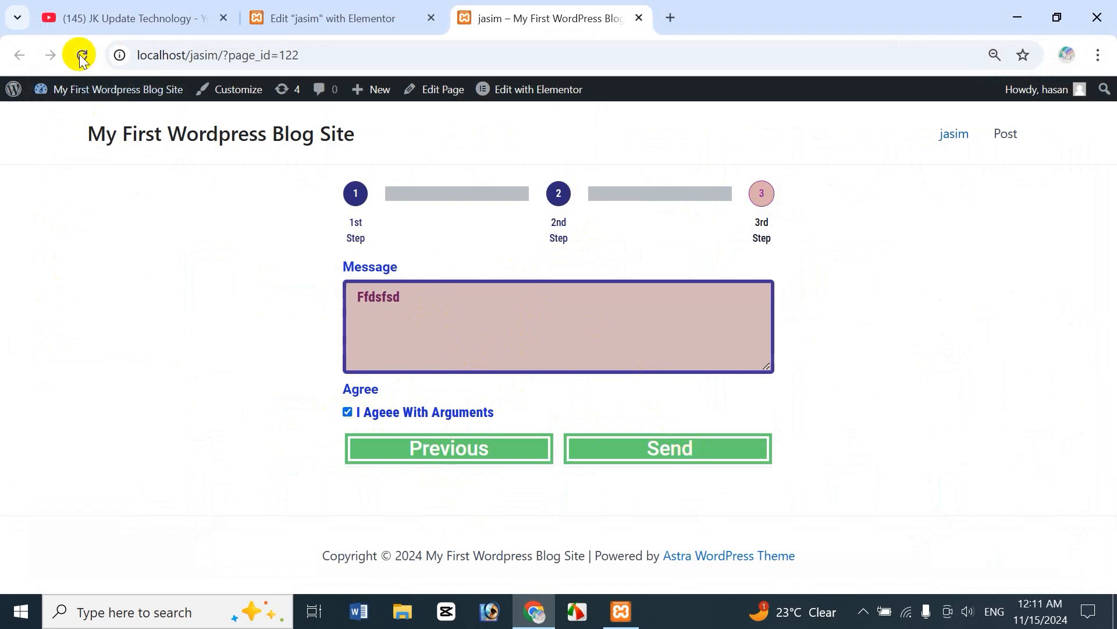
Return to the form's first step and switch to the JK Update Technology channel page on YouTube
left_click(454, 449)
left_click(455, 431)
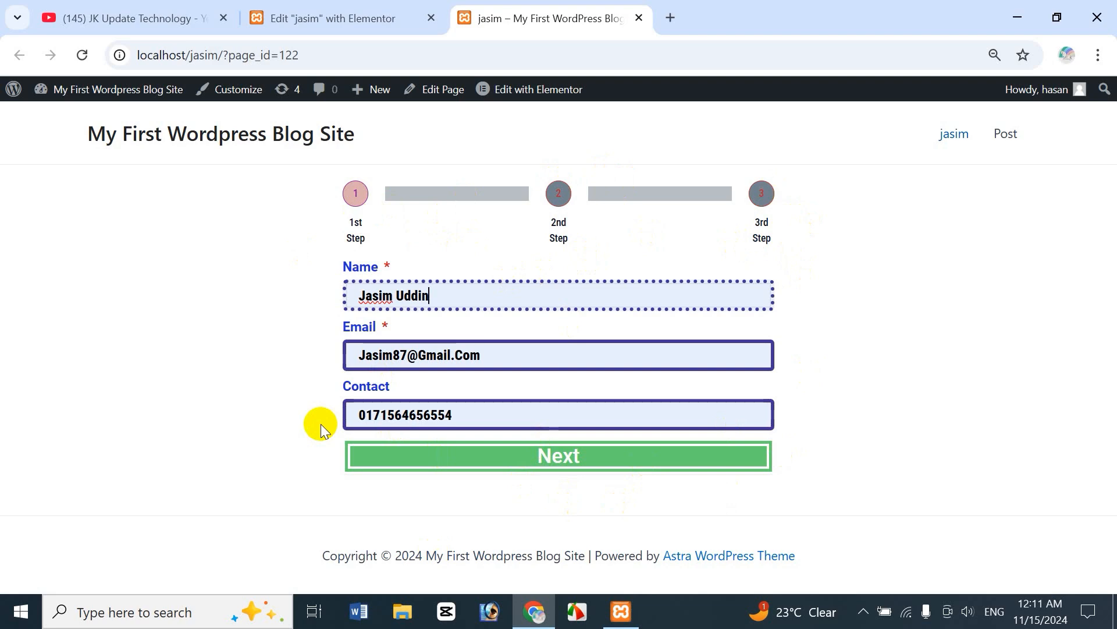
left_click(141, 23)
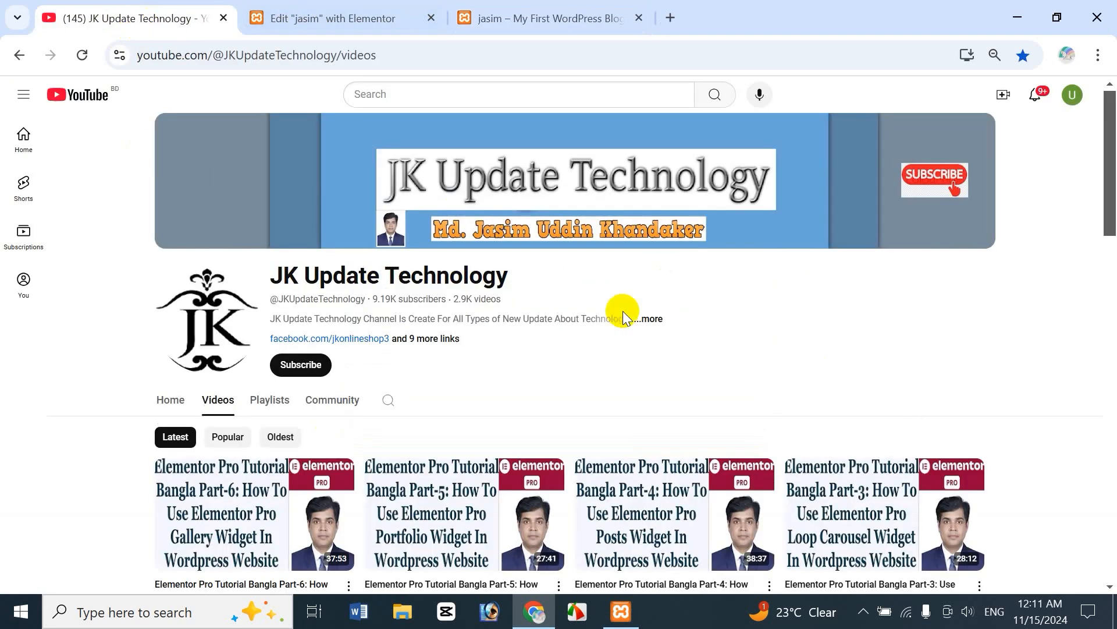